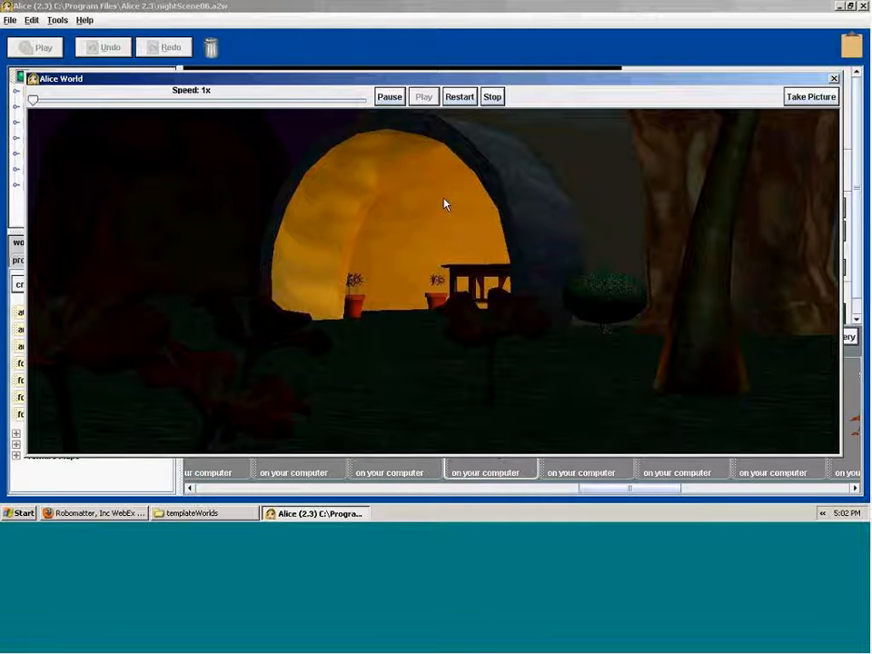
# Step: Close the running world preview and open the world stage.a2w from the Alice 2.3 folder in Program Files
pyautogui.click(835, 79)
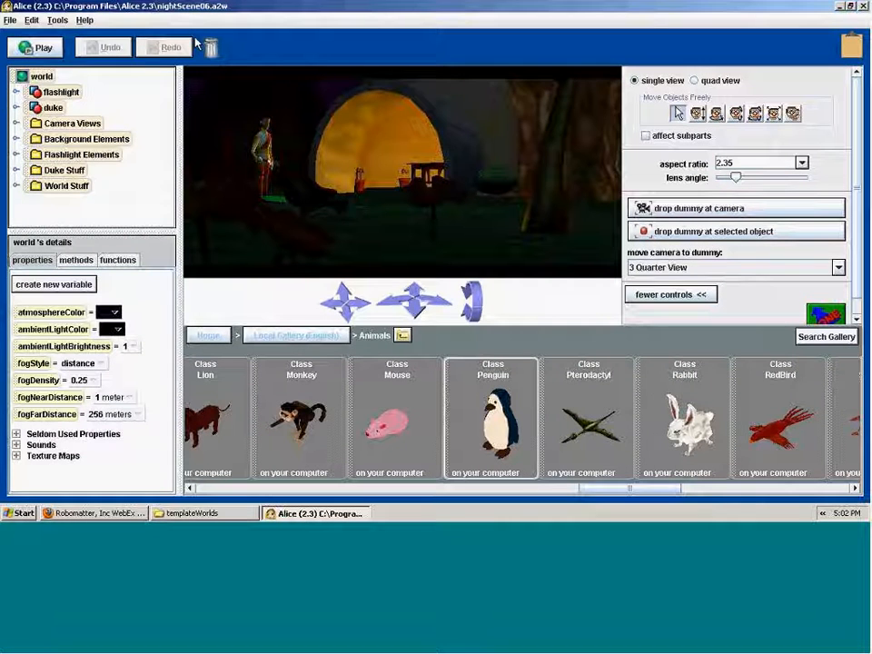
pyautogui.click(10, 20)
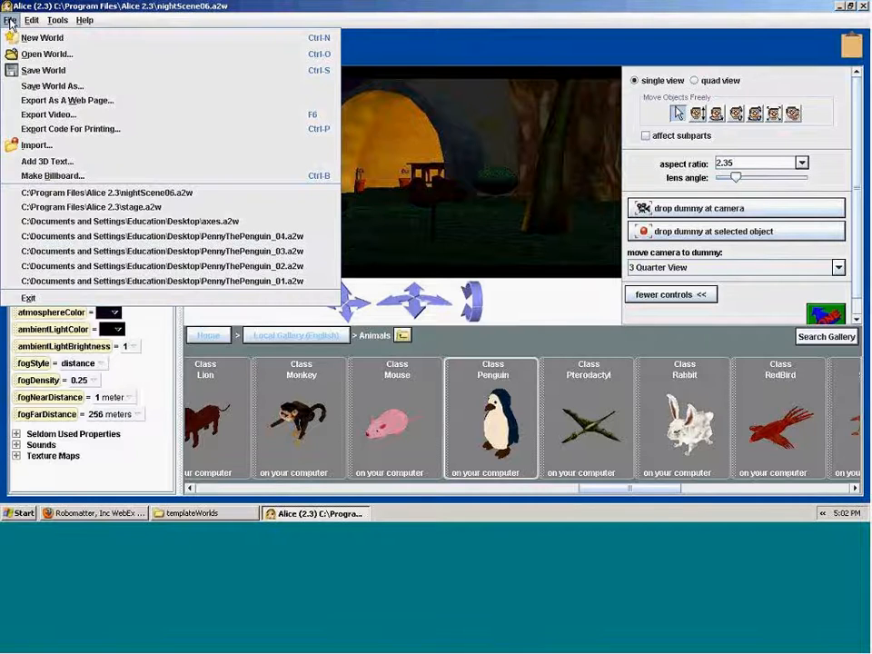
pyautogui.click(46, 56)
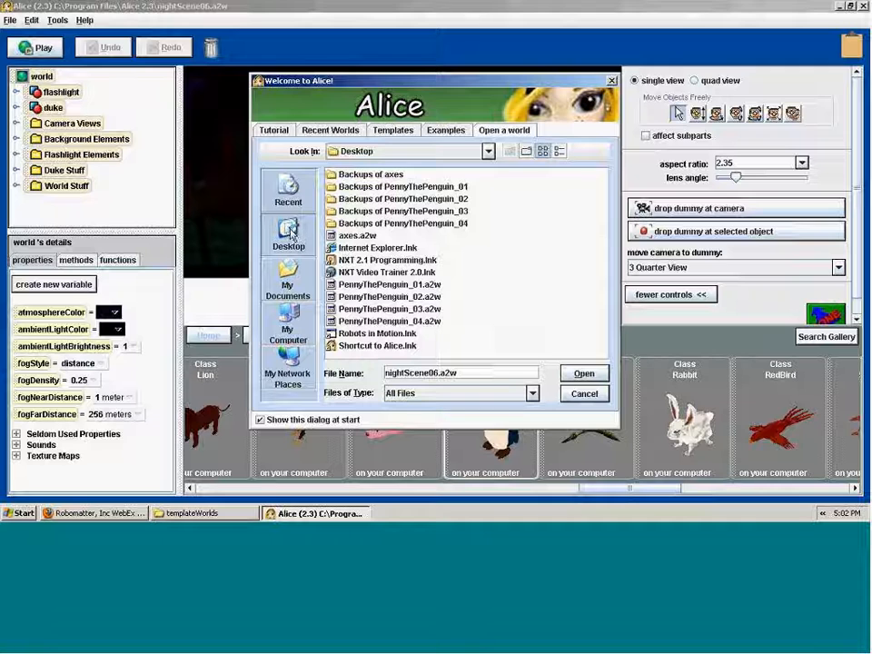
pyautogui.click(488, 152)
pyautogui.scroll(3, 358, 177)
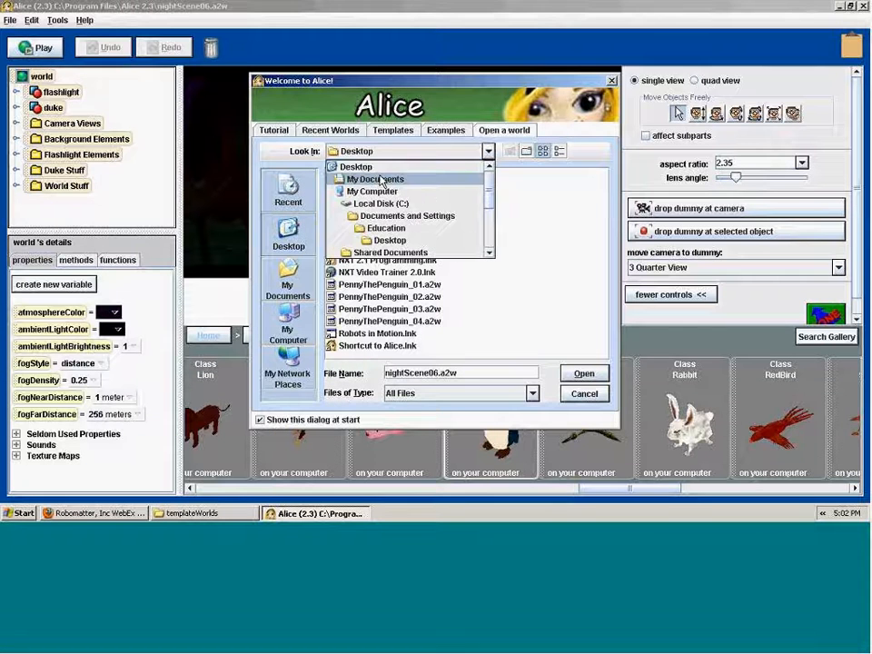
pyautogui.click(346, 198)
pyautogui.doubleClick(371, 200)
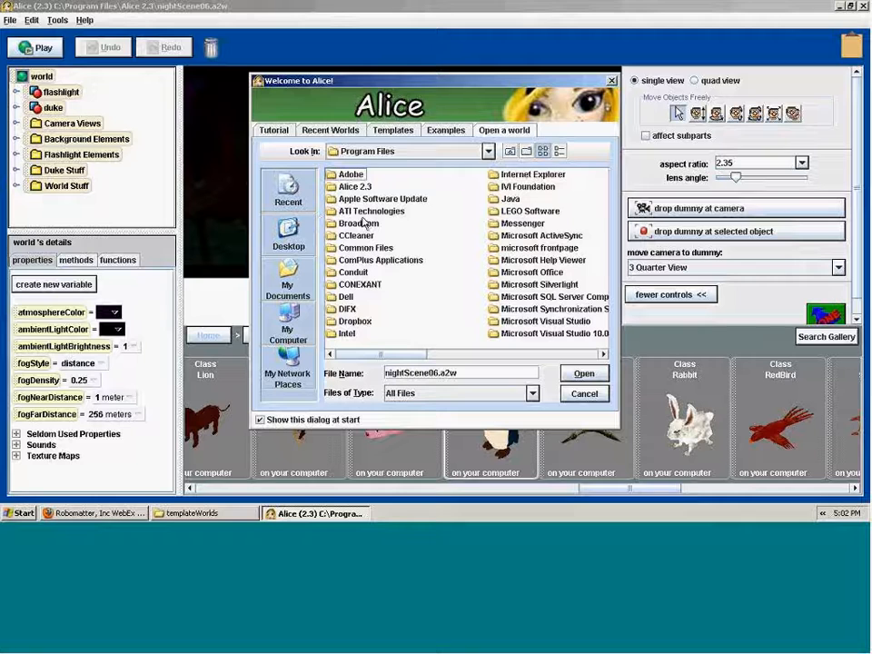
pyautogui.doubleClick(355, 186)
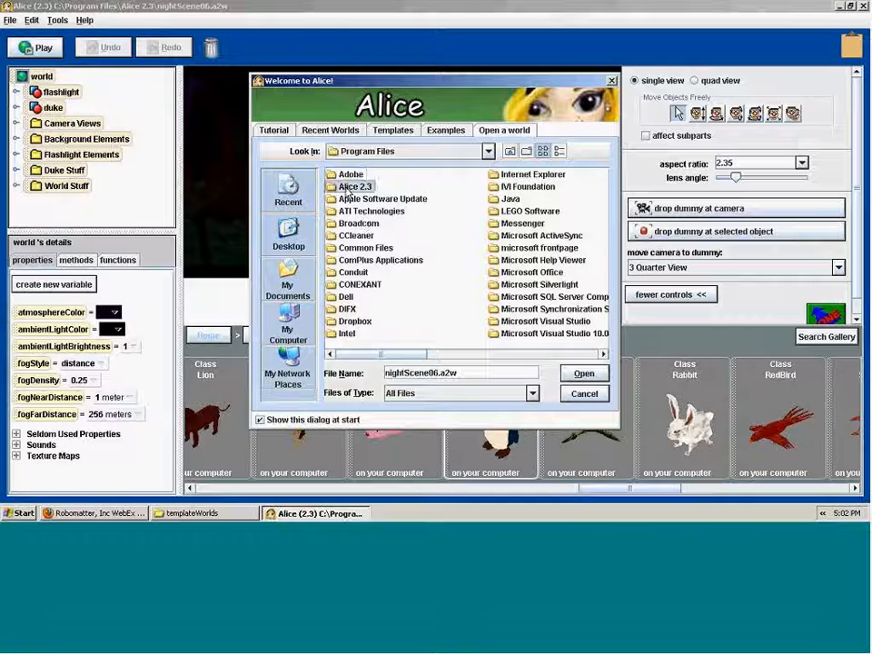
pyautogui.click(359, 236)
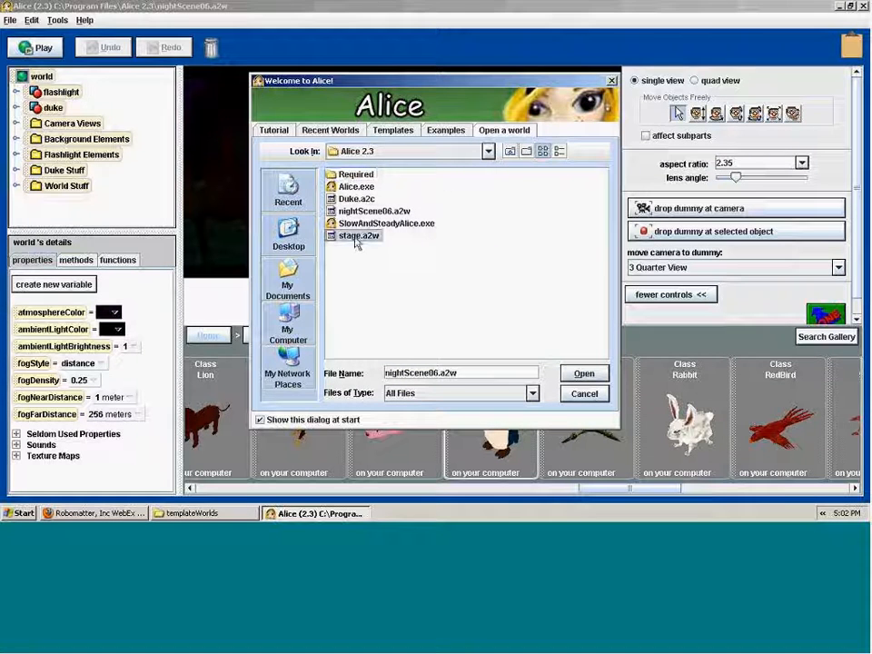
pyautogui.click(584, 380)
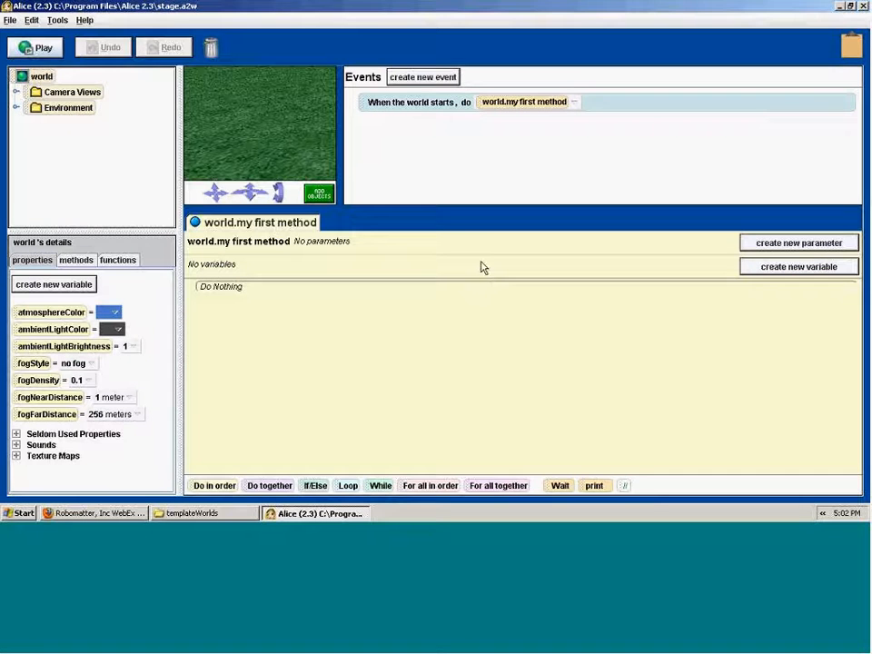
# Step: Open the scene editor for adding objects, tilt the camera up to the horizon and try moving it to Right View
pyautogui.click(320, 195)
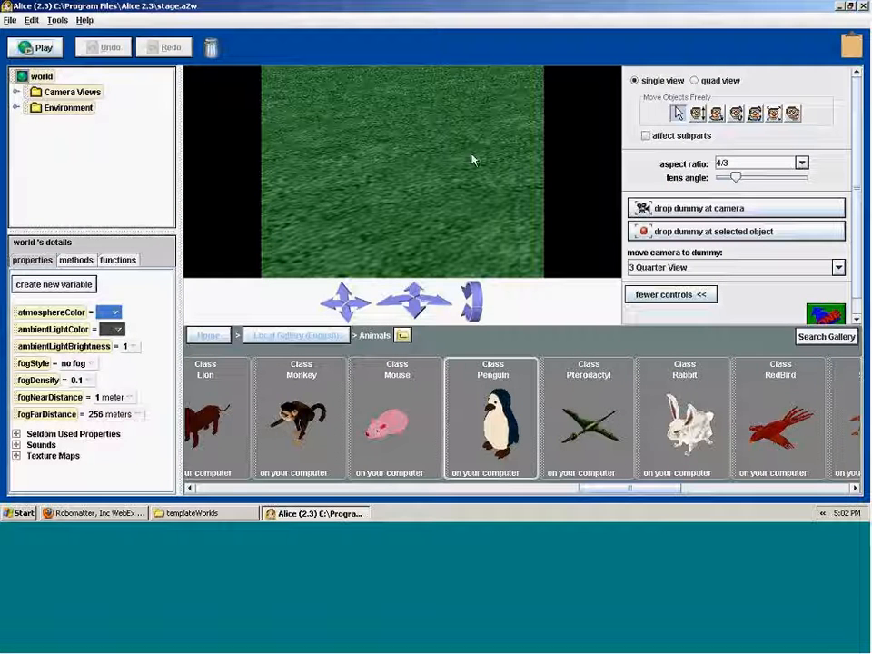
pyautogui.moveTo(472, 292); pyautogui.dragTo(472, 305)
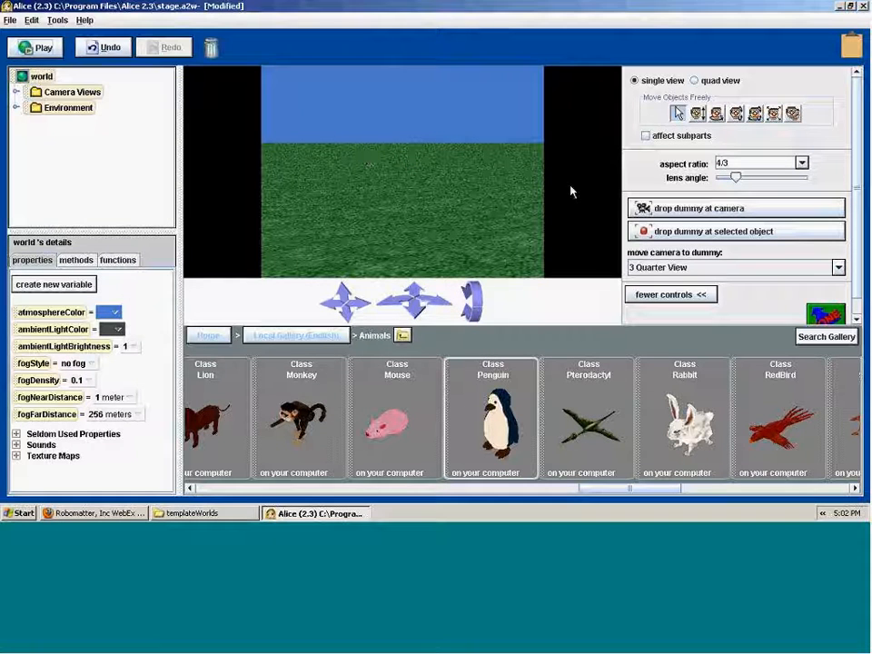
pyautogui.click(663, 269)
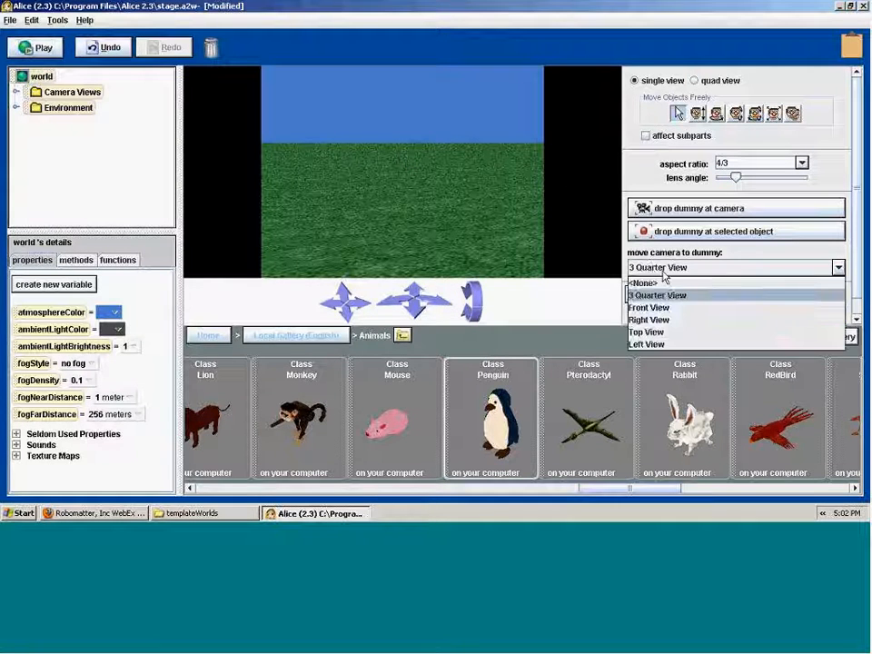
pyautogui.click(649, 320)
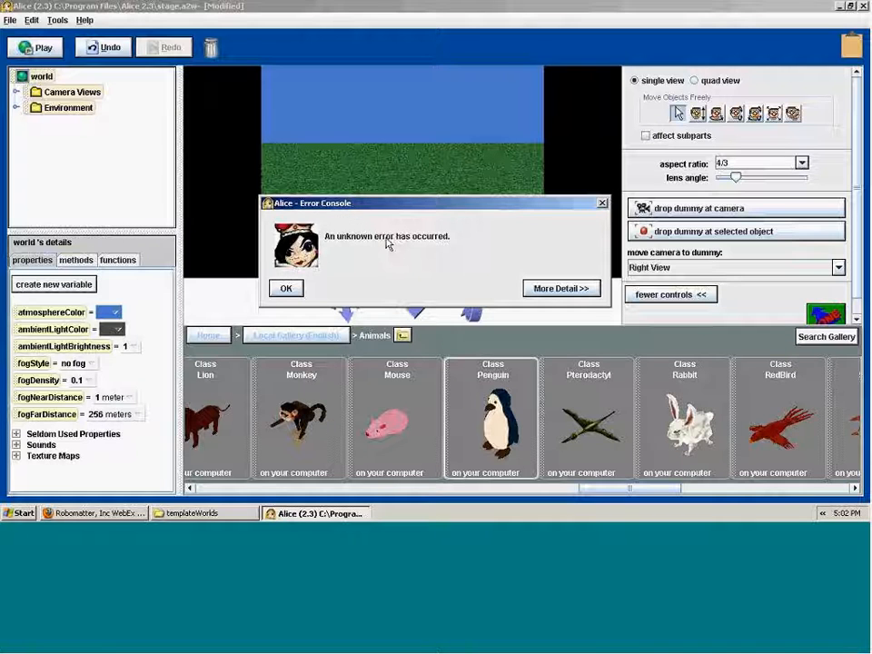
pyautogui.click(287, 289)
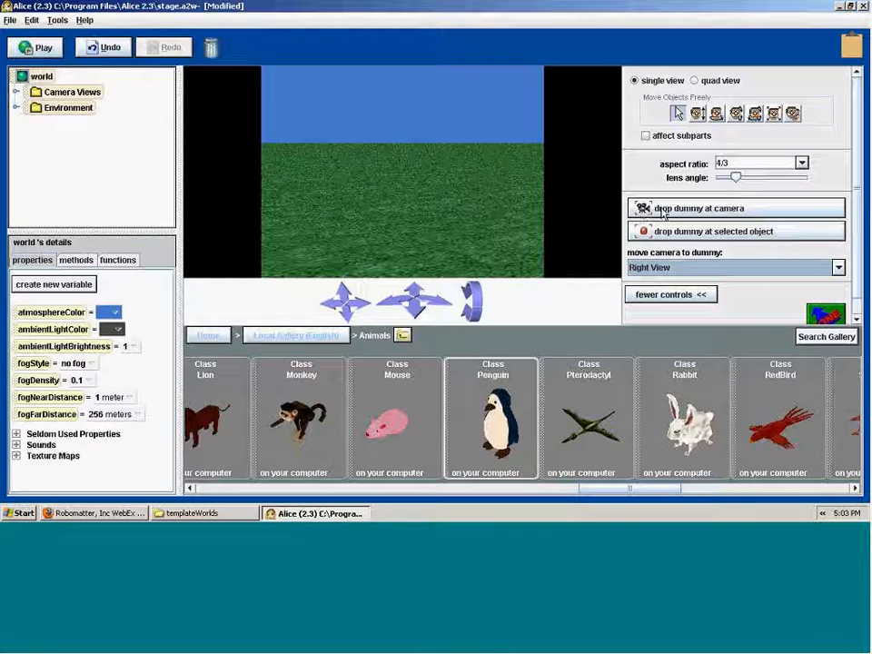
# Step: Drop a dummy at the camera, move the camera to Right View and return it to 3 Quarter View
pyautogui.click(665, 214)
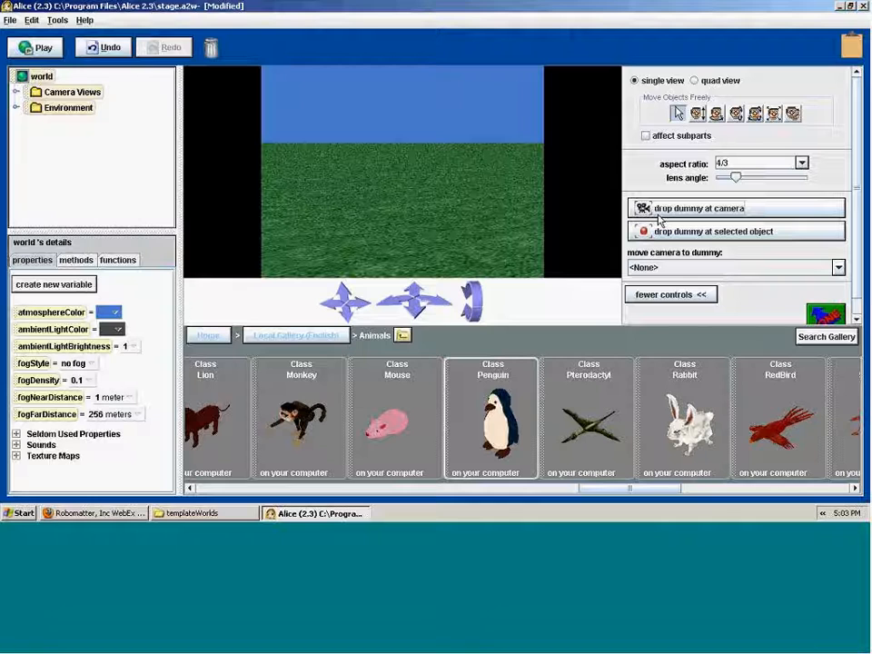
pyautogui.click(658, 267)
pyautogui.click(658, 318)
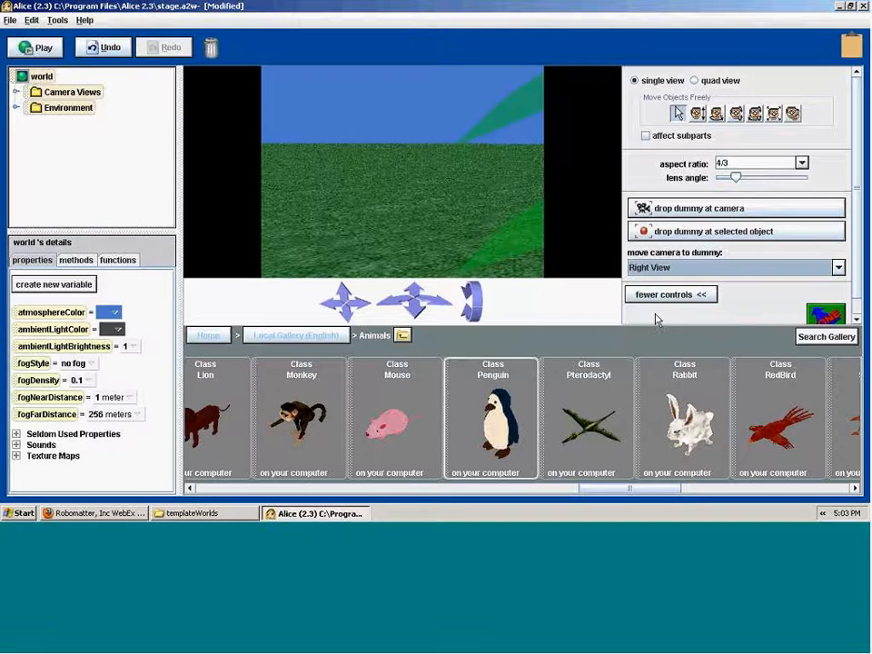
pyautogui.click(659, 269)
pyautogui.click(652, 298)
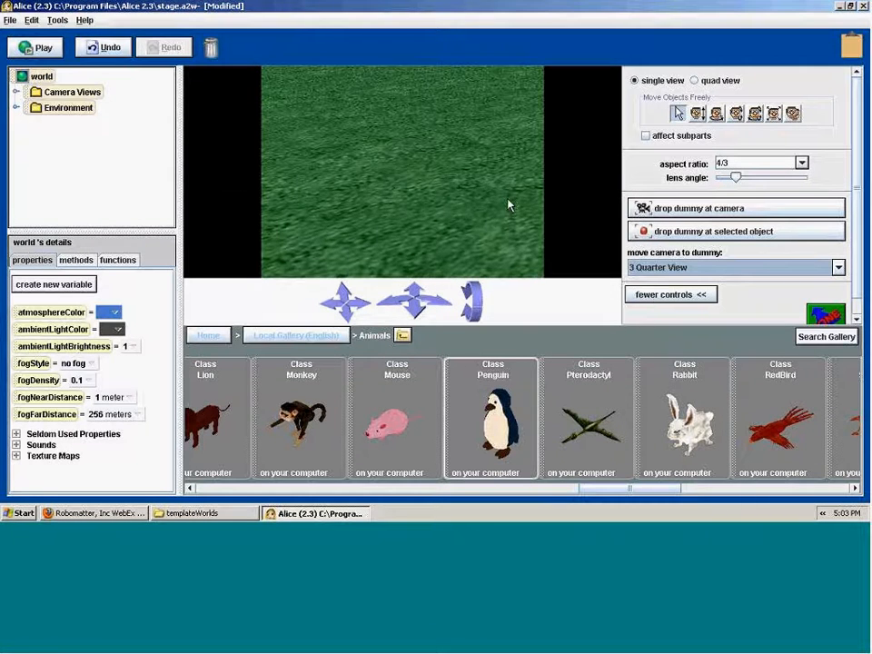
# Step: Delete the extra dummy from the Camera Views folder
pyautogui.click(15, 92)
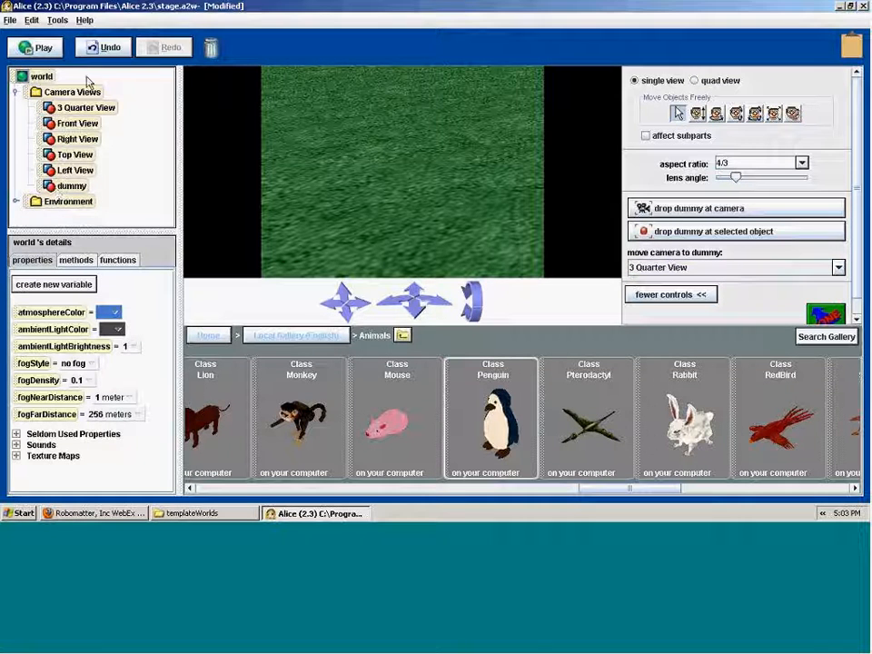
pyautogui.rightClick(73, 186)
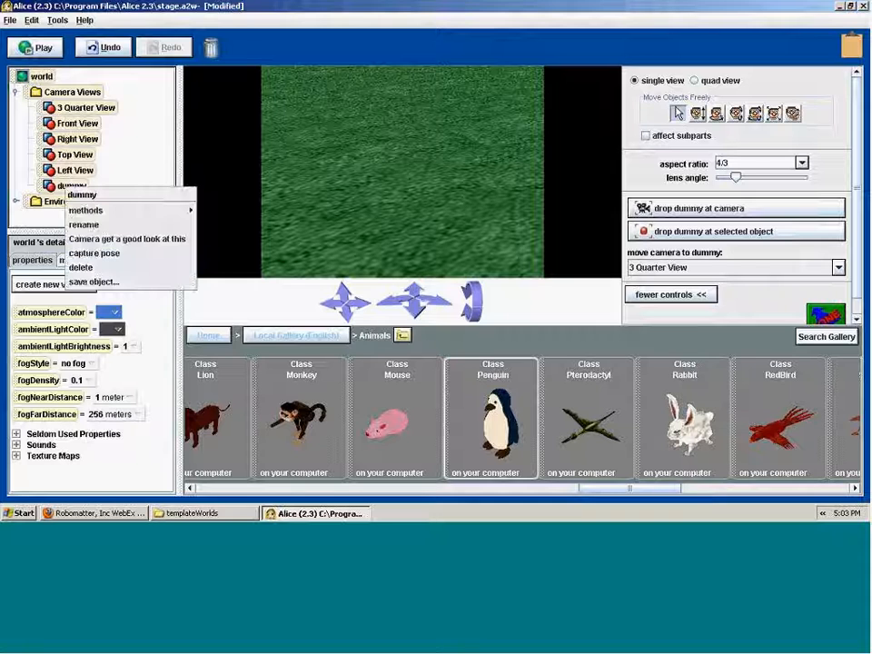
pyautogui.click(95, 267)
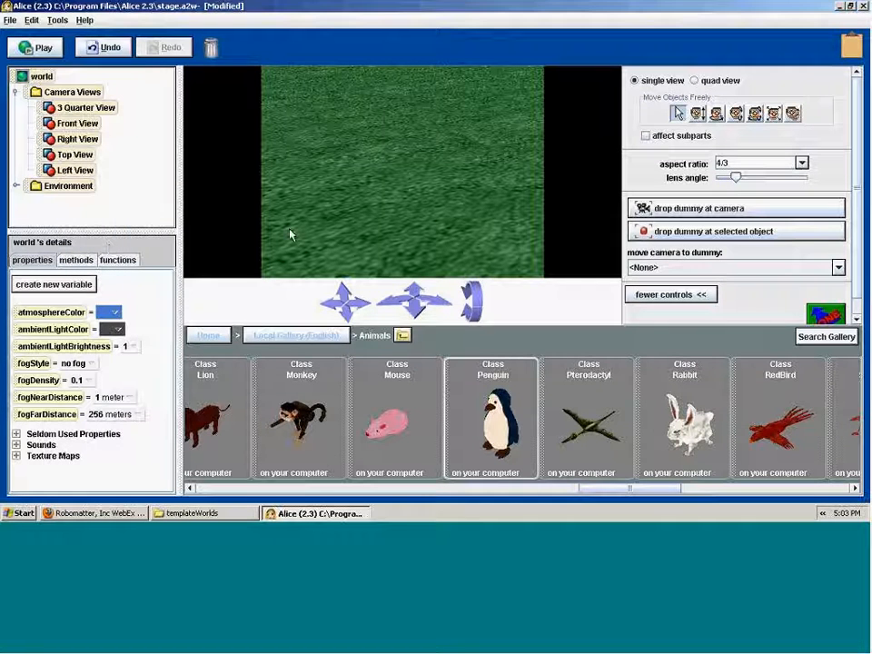
# Step: Look at the empty stage from Front View and return the camera to 3 Quarter View
pyautogui.click(642, 271)
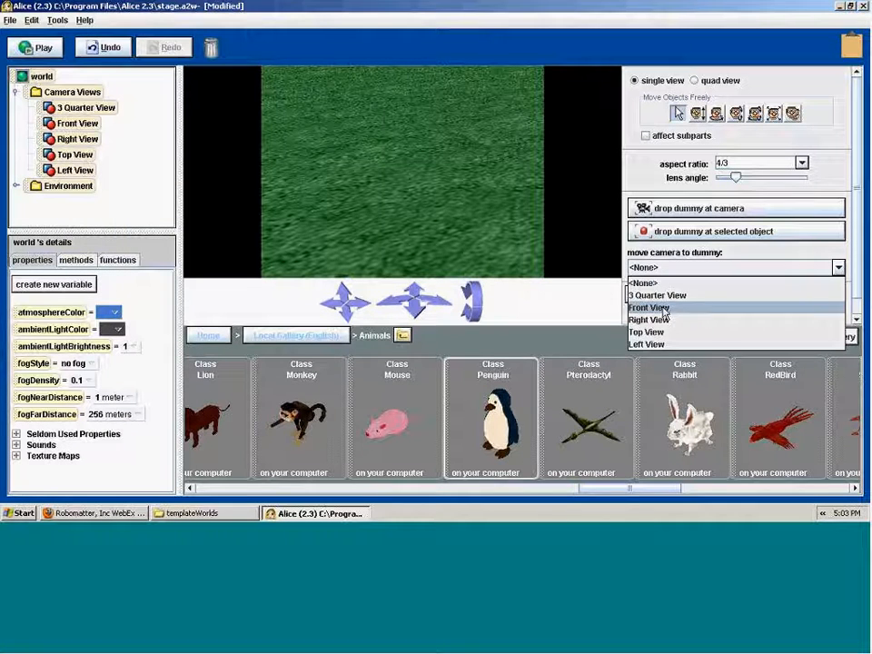
pyautogui.click(658, 307)
pyautogui.click(660, 267)
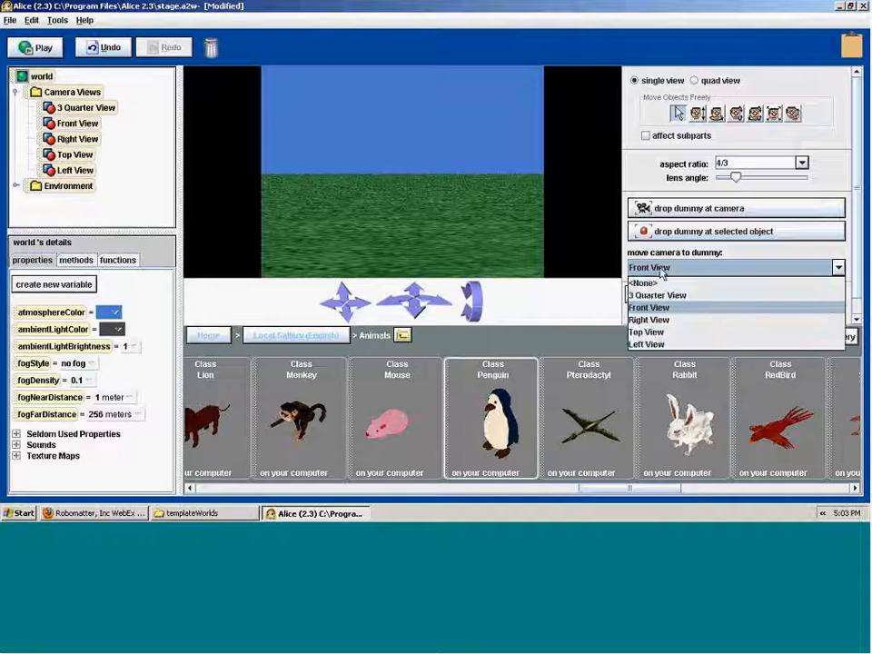
pyautogui.click(658, 295)
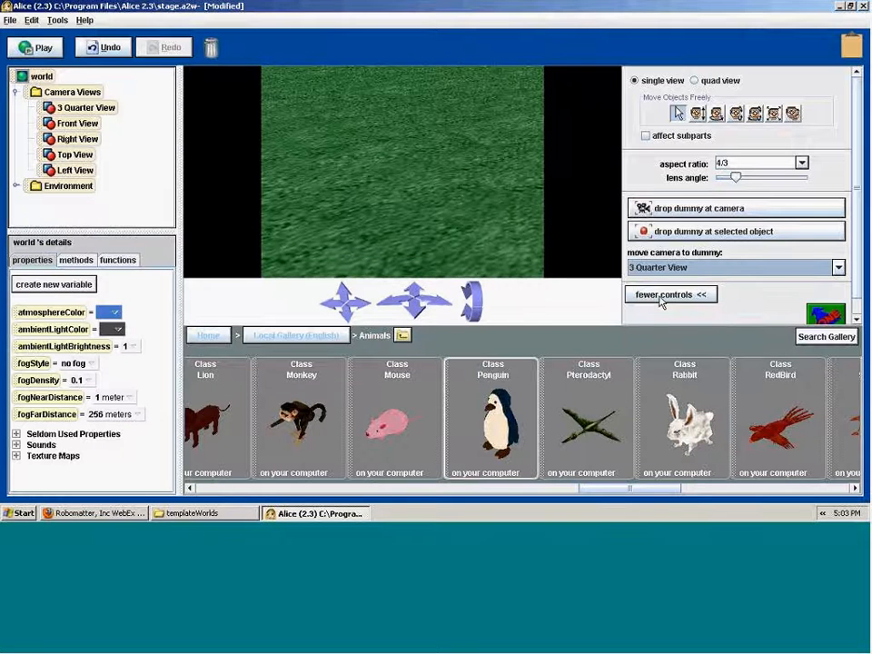
# Step: Add a penguin from the Animals gallery to the grass and select it
pyautogui.moveTo(498, 434); pyautogui.dragTo(405, 175)
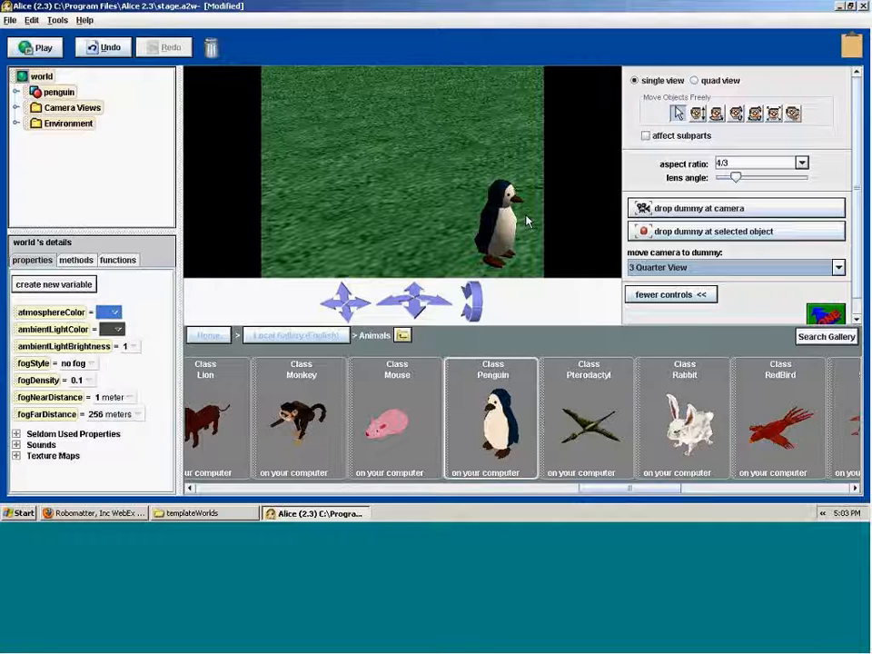
pyautogui.click(504, 225)
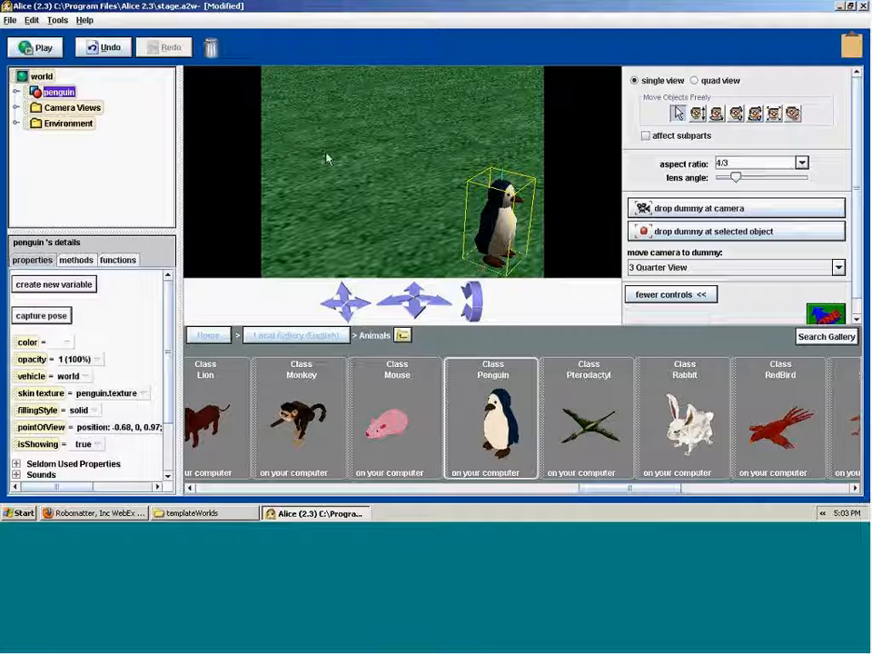
# Step: Examine the penguin's placement from Front View, Right View and Top View, finishing in Front View
pyautogui.click(736, 268)
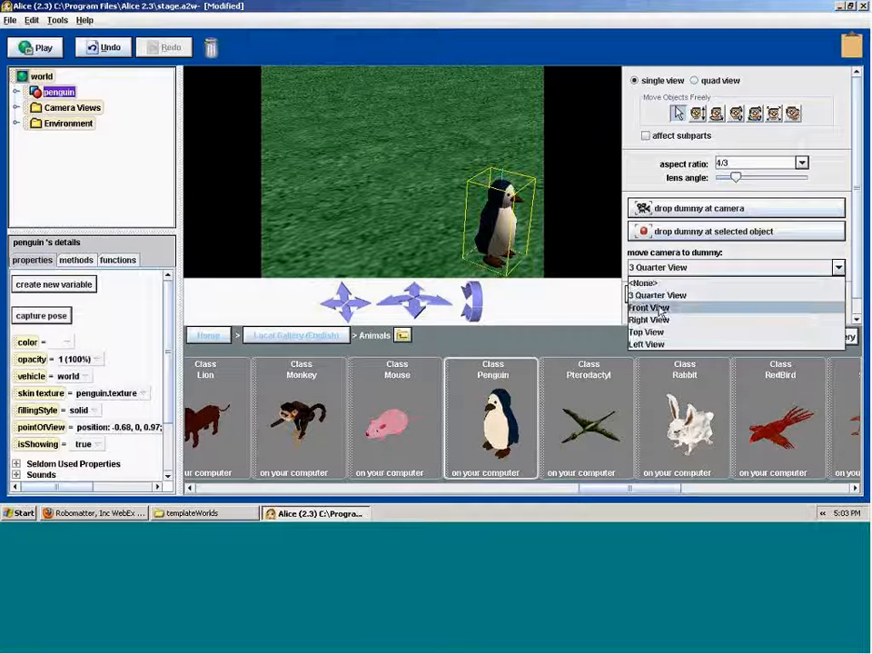
pyautogui.click(647, 306)
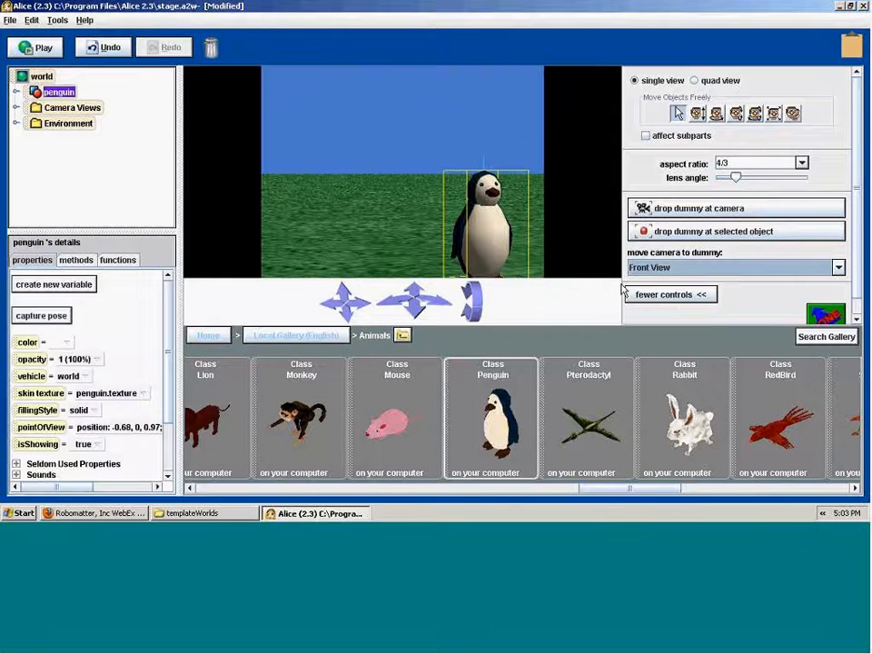
pyautogui.click(641, 268)
pyautogui.click(641, 317)
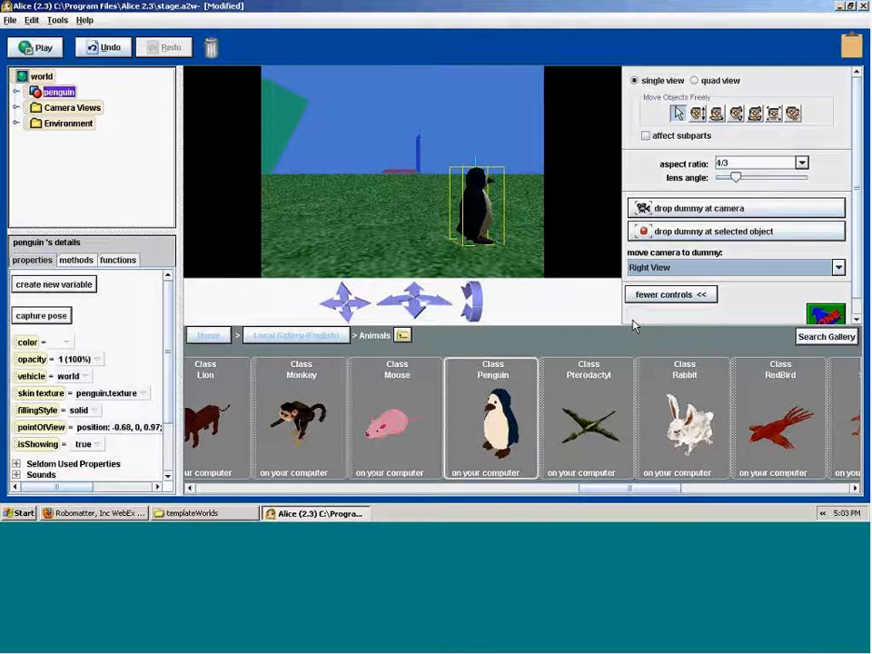
pyautogui.click(646, 267)
pyautogui.click(654, 329)
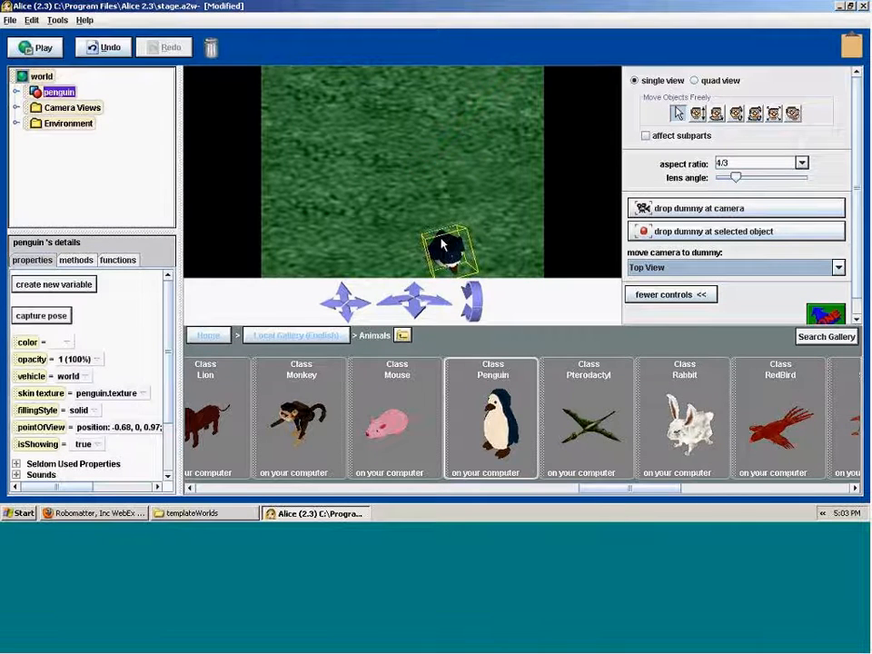
pyautogui.click(636, 267)
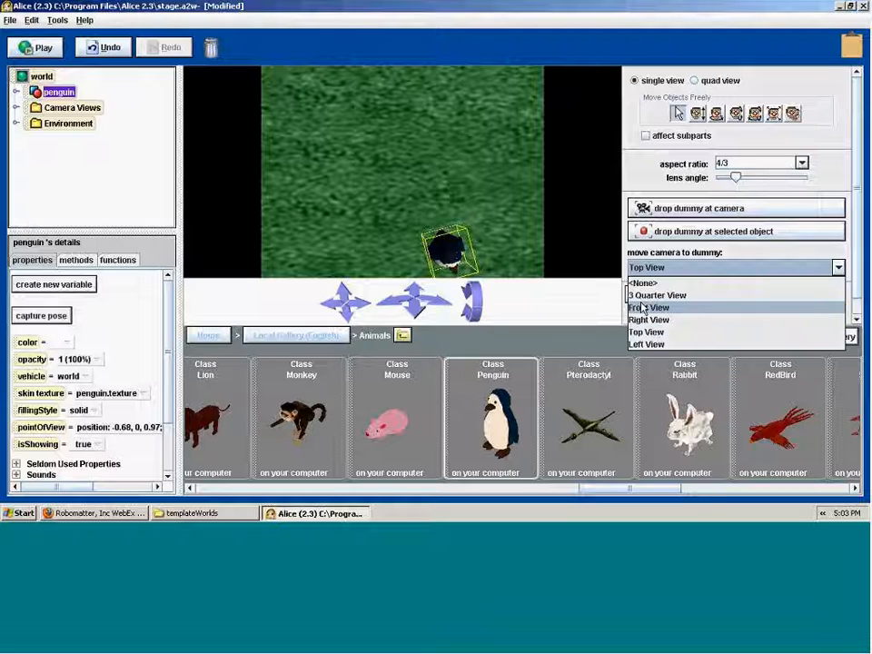
pyautogui.click(643, 307)
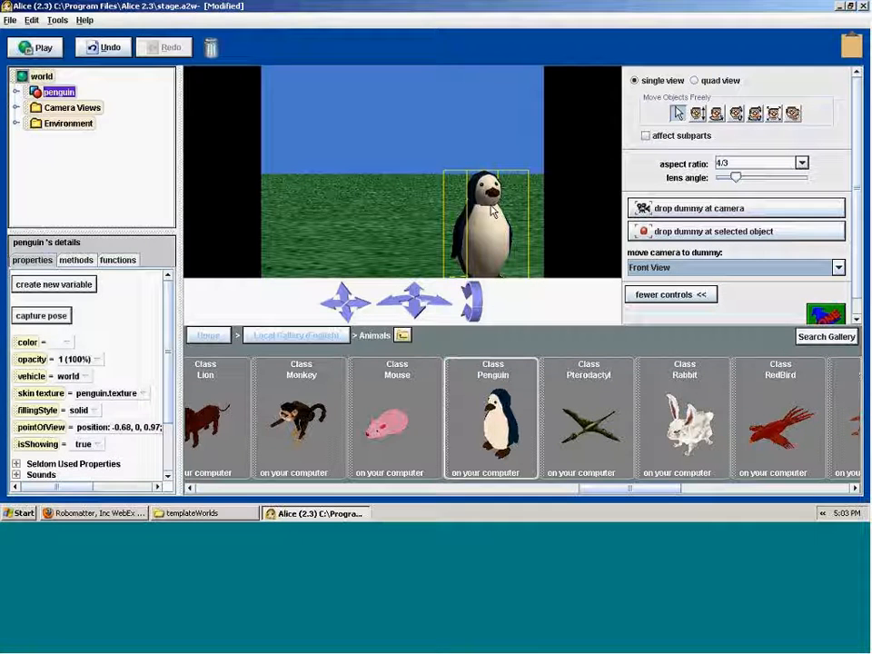
# Step: Set the penguin's pointOfView to position 0, 0, 0 with orientation (0, 0, 0) 1
pyautogui.moveTo(179, 227); pyautogui.dragTo(242, 227)
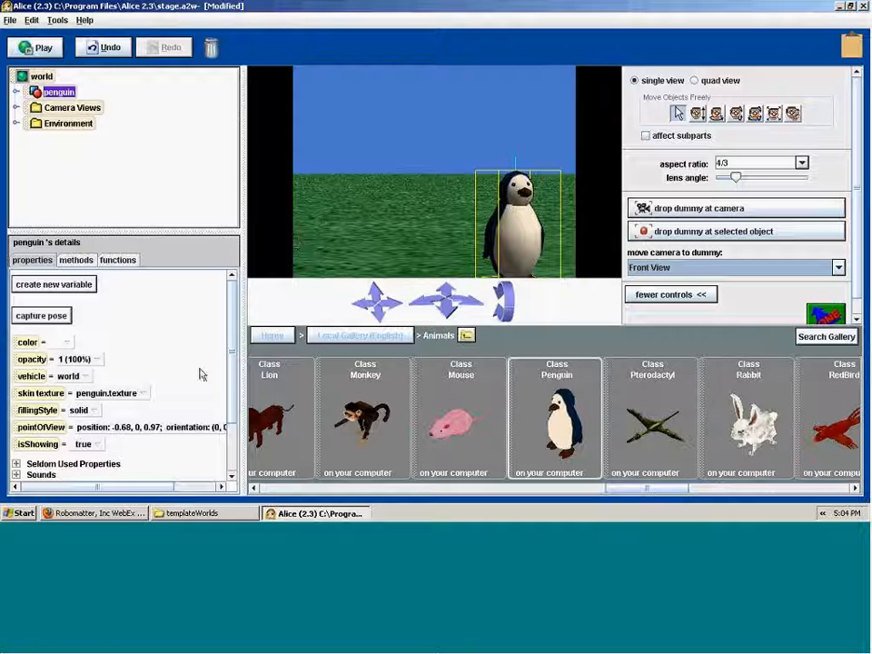
pyautogui.click(136, 427)
pyautogui.click(141, 444)
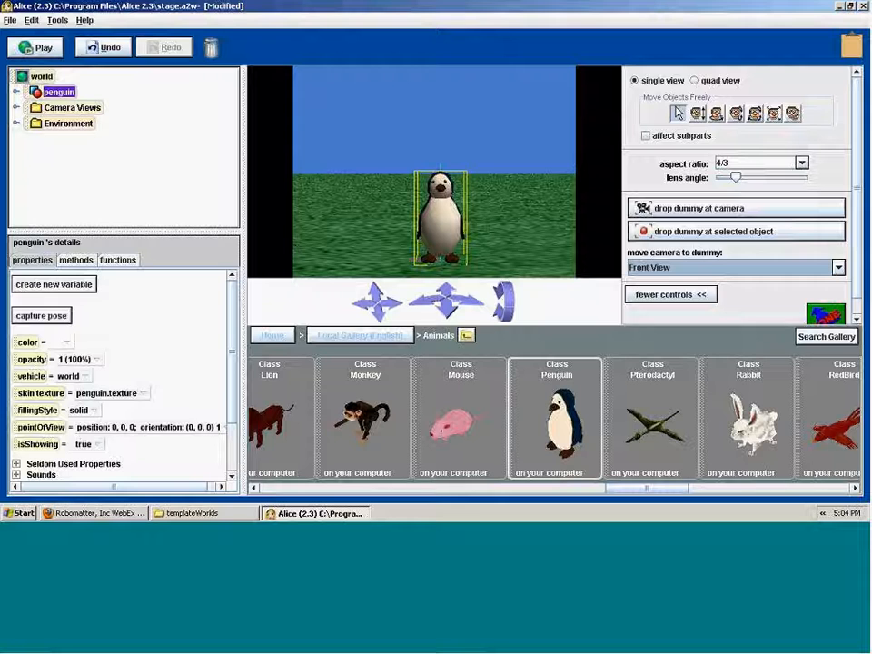
# Step: Check the repositioned penguin from Right View and Top View
pyautogui.click(648, 267)
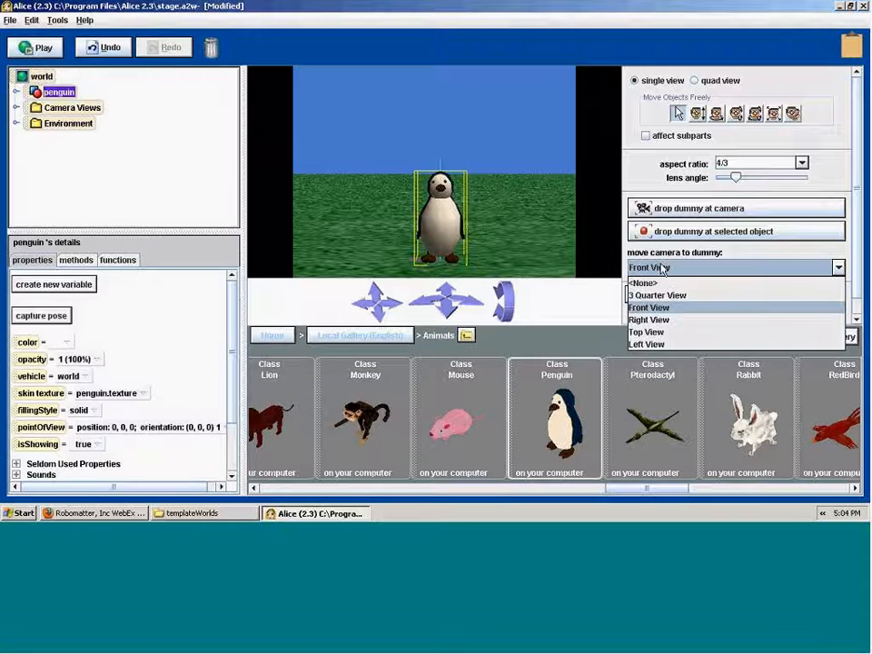
pyautogui.click(648, 320)
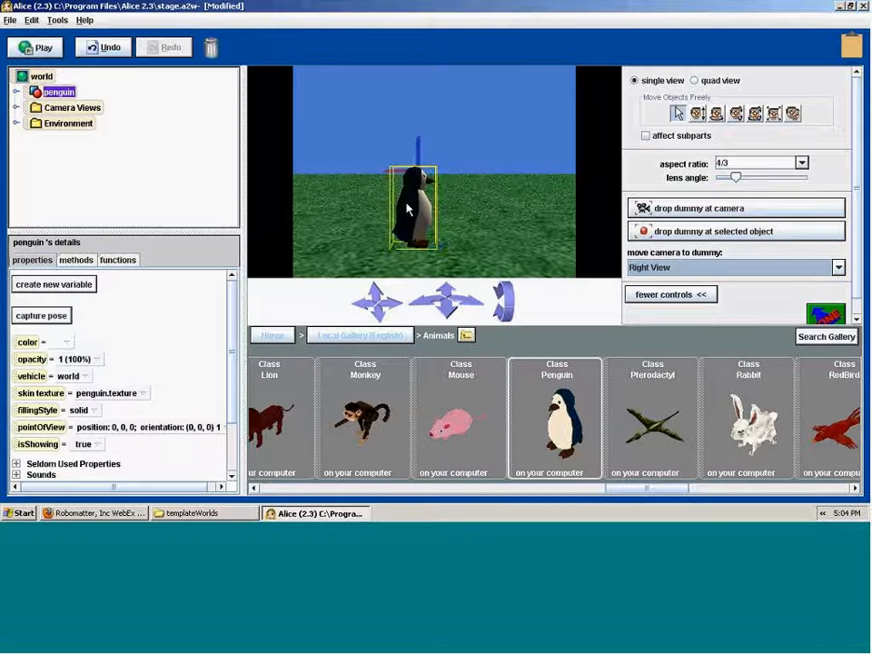
pyautogui.click(650, 267)
pyautogui.click(650, 333)
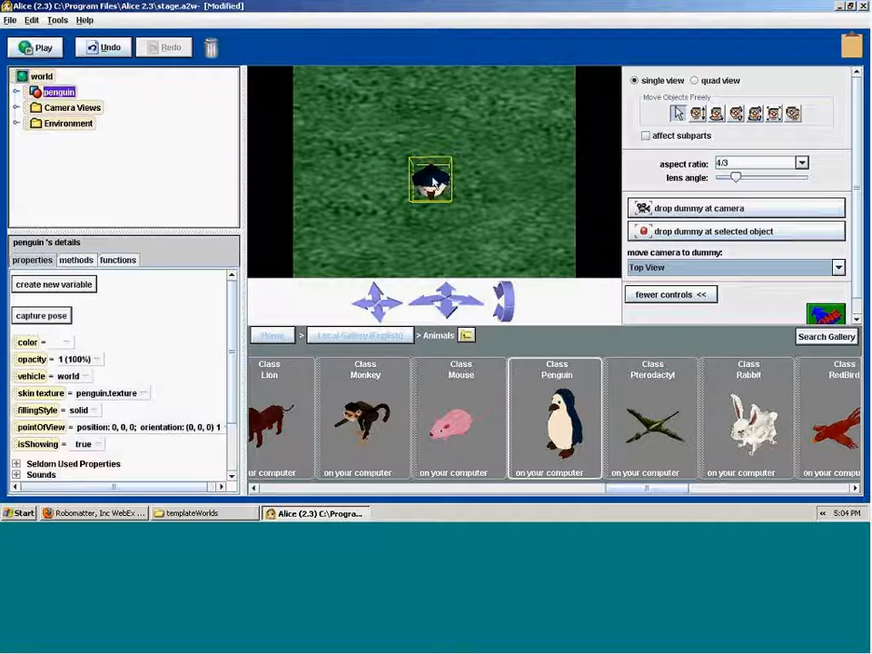
# Step: Check the penguin from Top View and return the camera to Front View
pyautogui.click(651, 267)
pyautogui.click(651, 333)
pyautogui.click(650, 266)
pyautogui.click(648, 307)
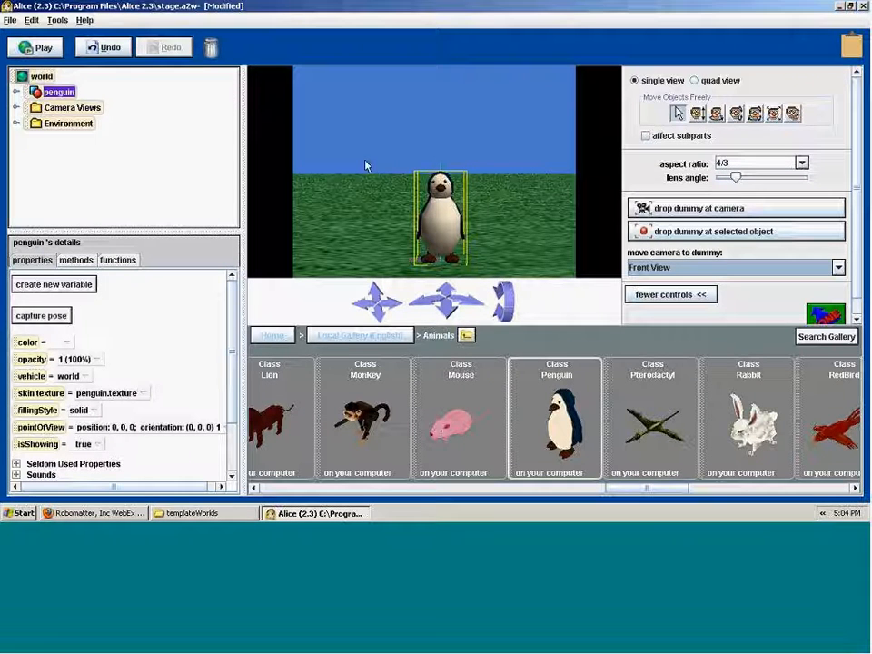
# Step: Browse the save location through Local Disk (C:), Program Files, Alice 2.3, Required and templateWorlds to find stage.a2w, and leave without saving
pyautogui.click(10, 20)
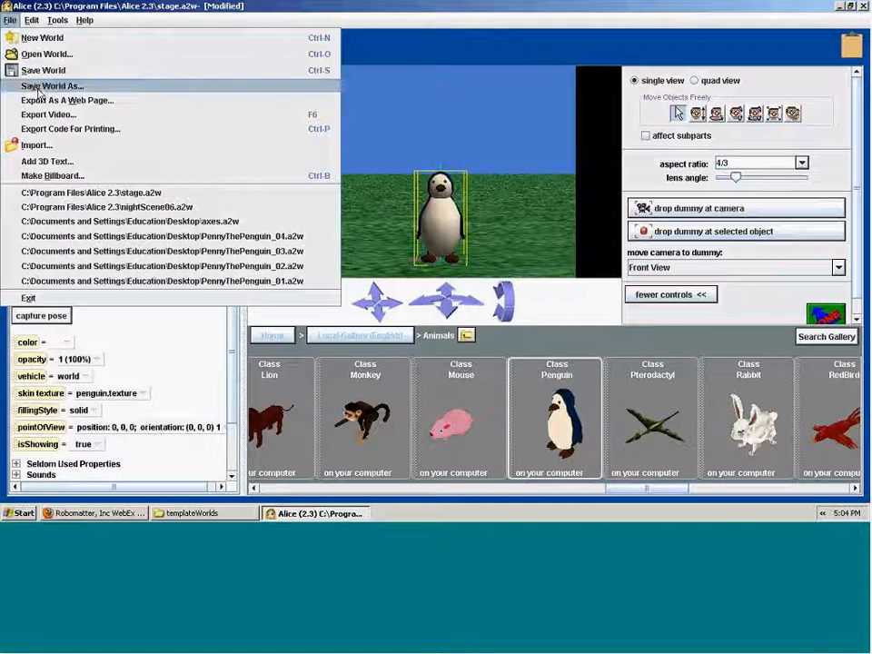
pyautogui.click(36, 85)
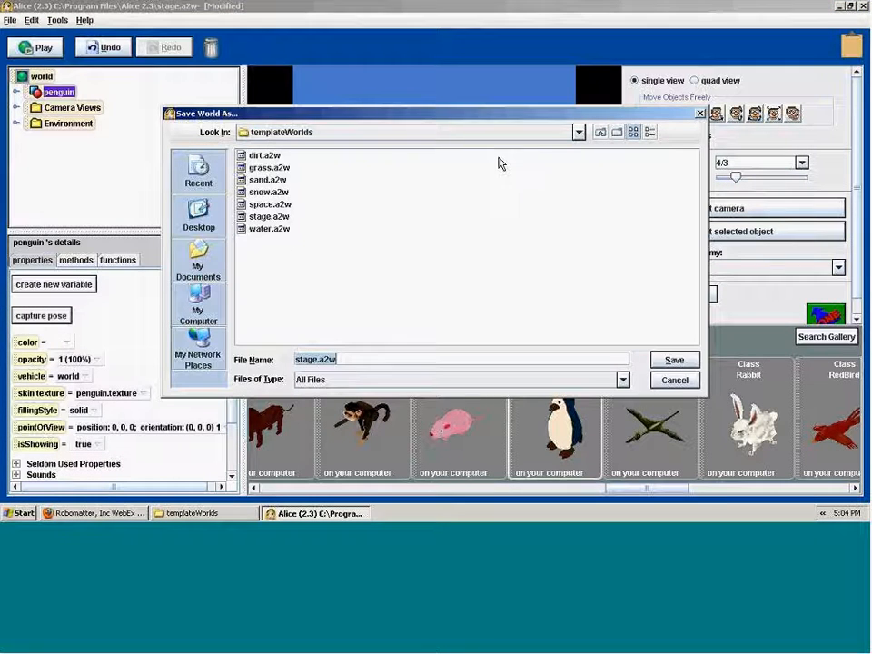
pyautogui.click(578, 132)
pyautogui.moveTo(580, 205); pyautogui.dragTo(579, 183)
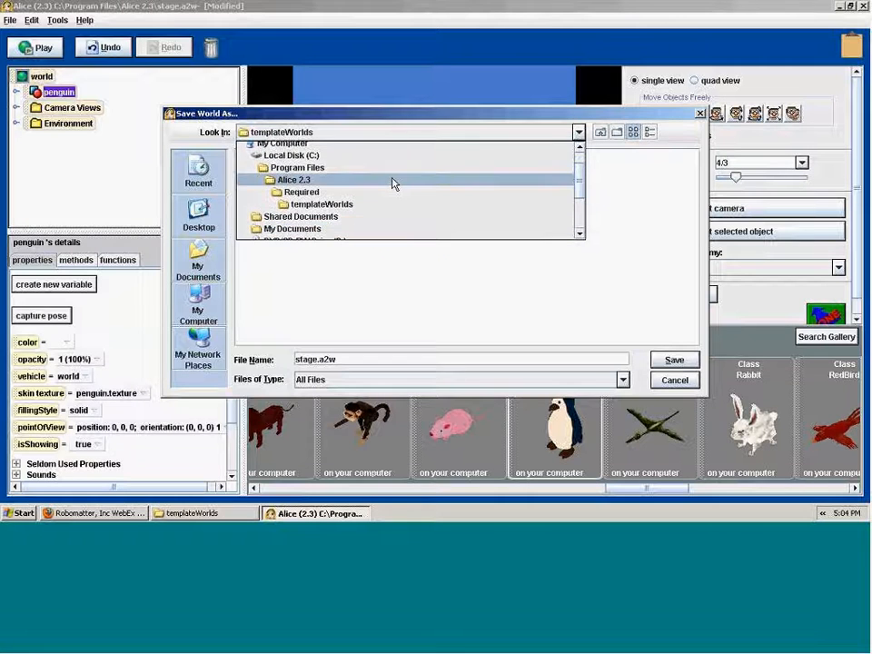
pyautogui.click(282, 159)
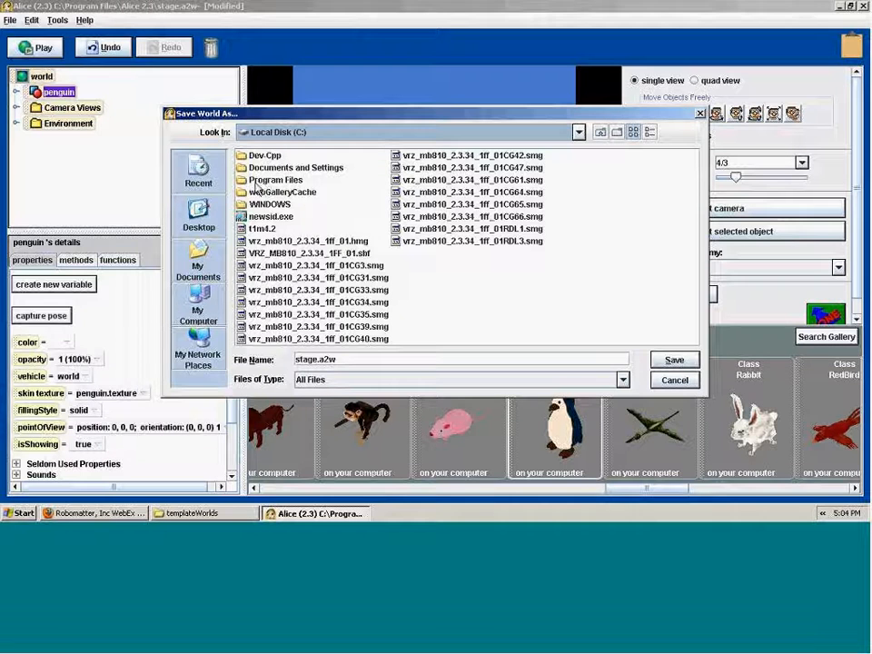
pyautogui.doubleClick(263, 179)
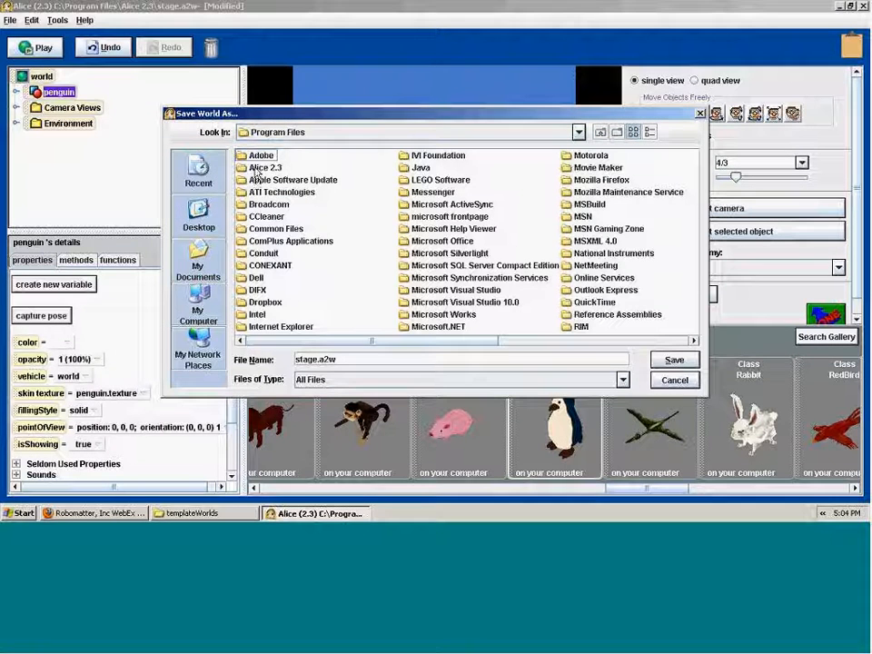
pyautogui.doubleClick(265, 168)
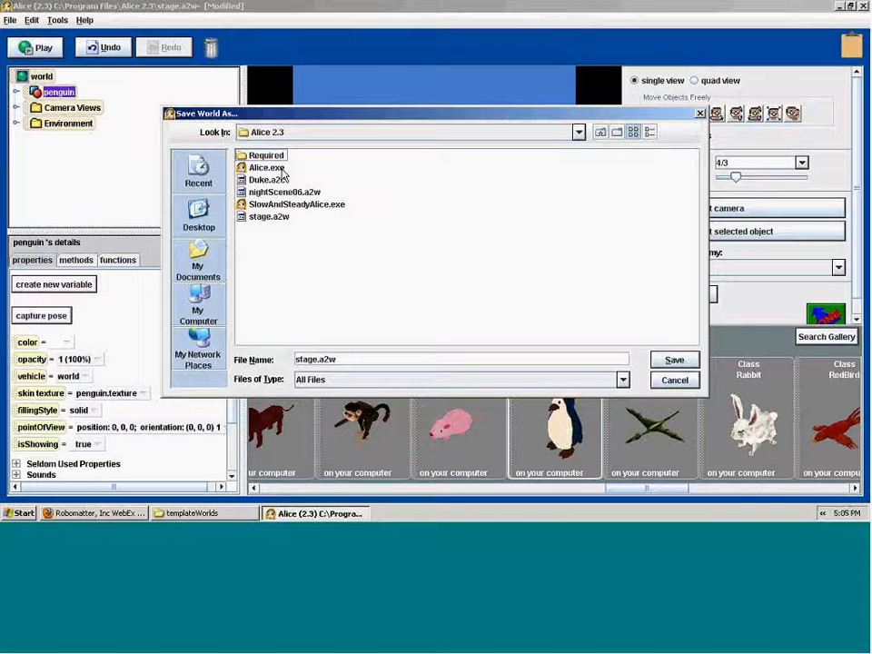
pyautogui.doubleClick(259, 155)
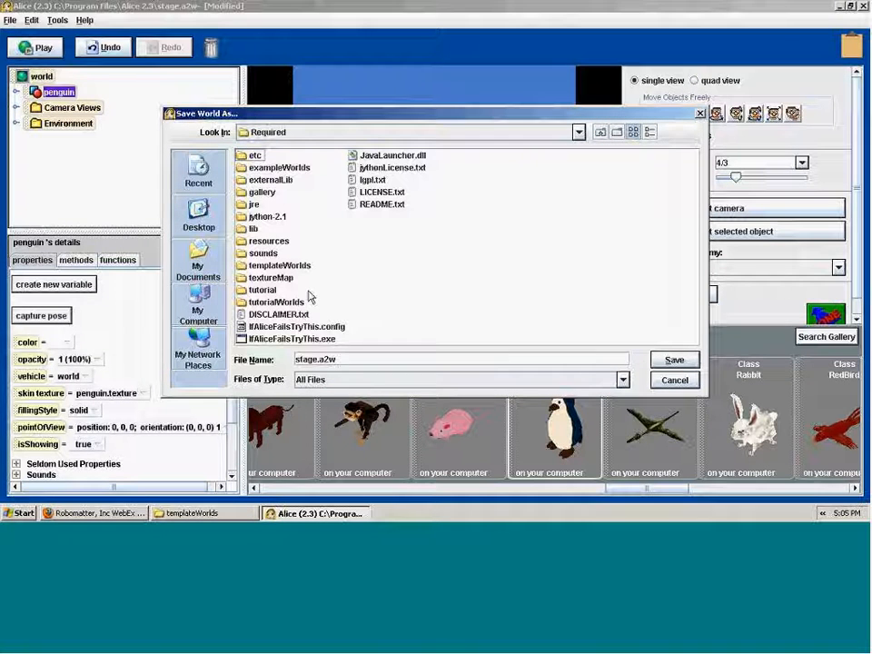
pyautogui.doubleClick(271, 265)
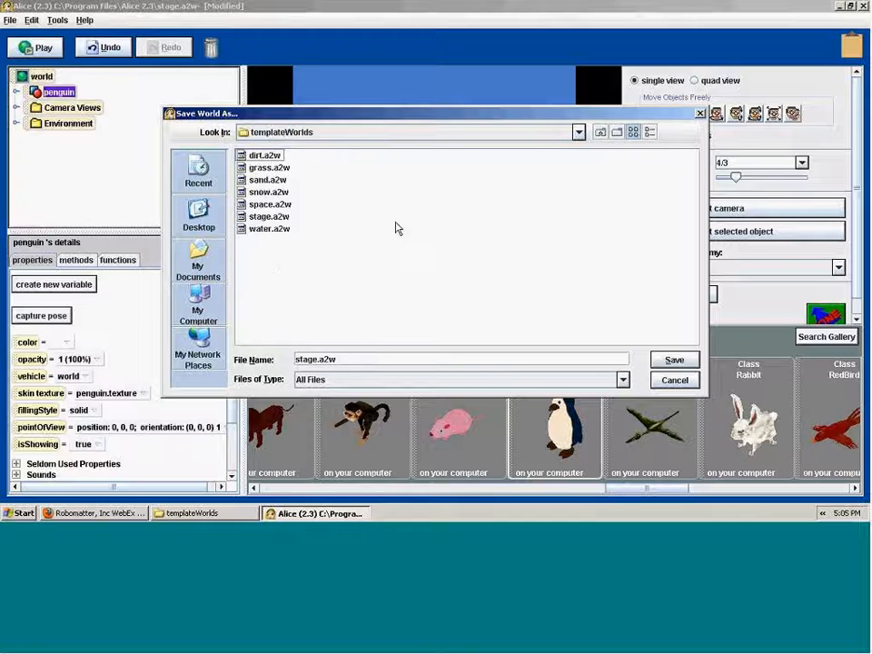
pyautogui.click(257, 218)
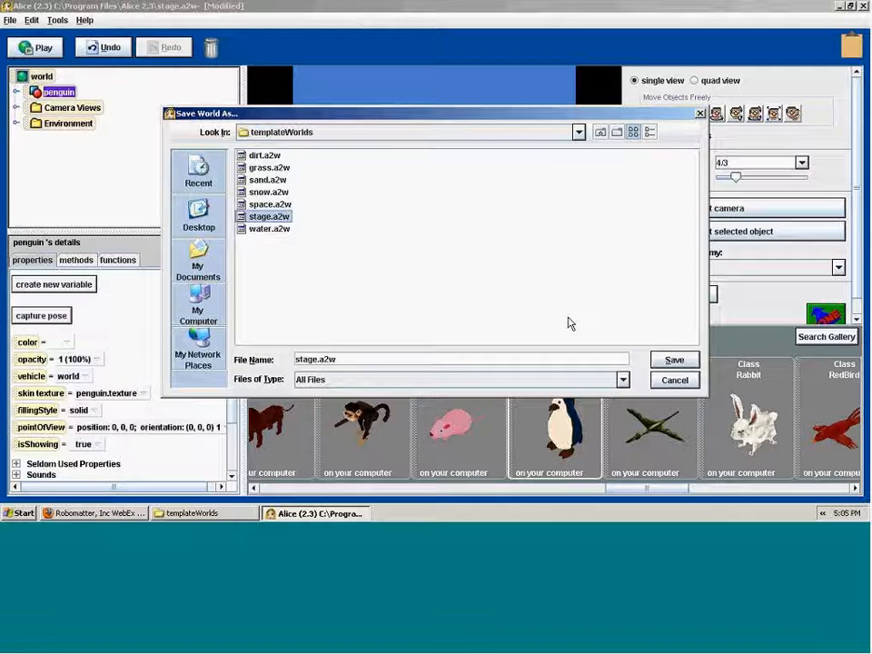
pyautogui.click(674, 381)
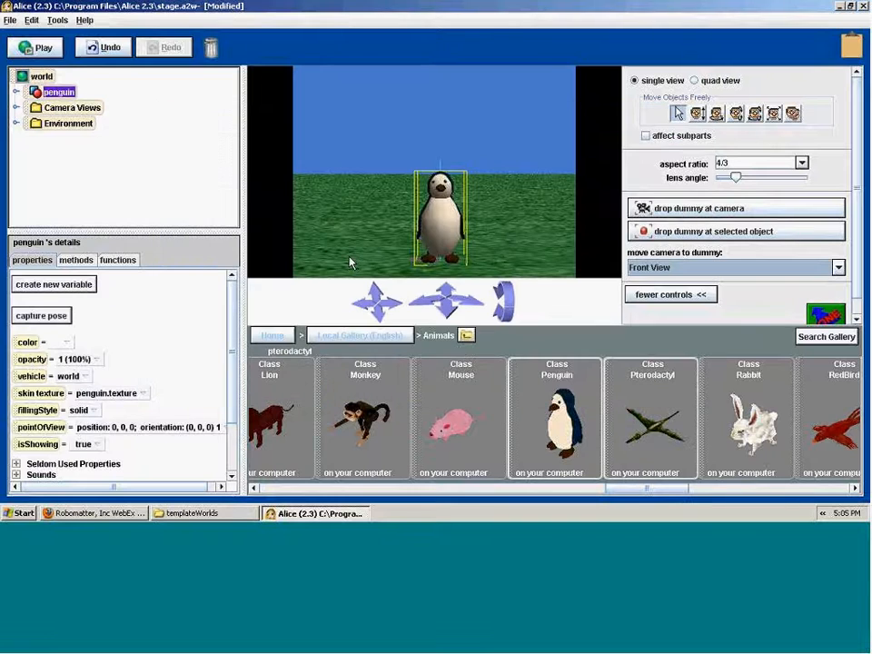
# Step: Begin a new world without saving the current one, and browse the available templates to select the stage template
pyautogui.click(11, 20)
pyautogui.click(32, 40)
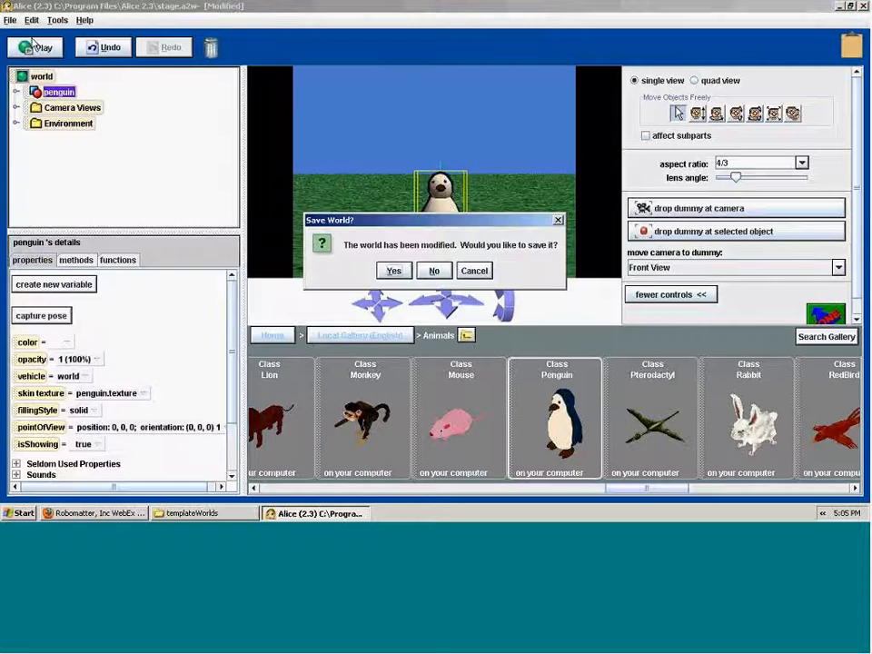
pyautogui.click(435, 271)
pyautogui.click(329, 132)
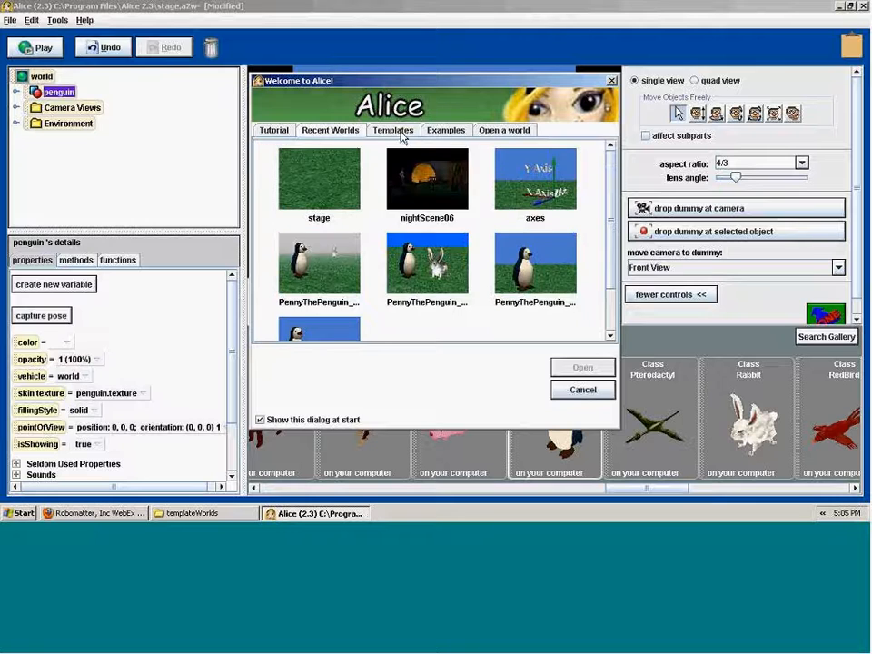
pyautogui.click(403, 133)
pyautogui.scroll(-1, 564, 218)
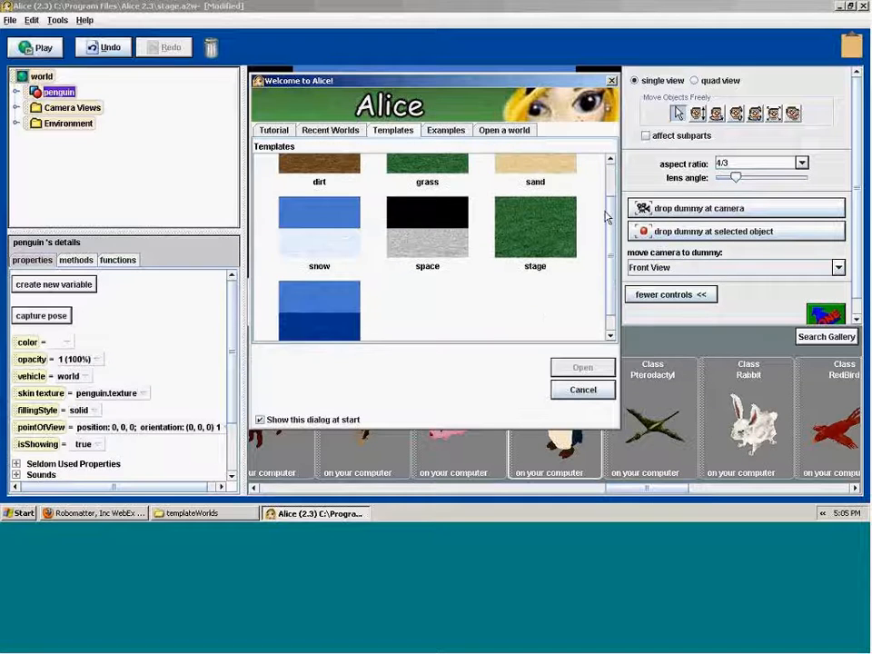
pyautogui.click(563, 209)
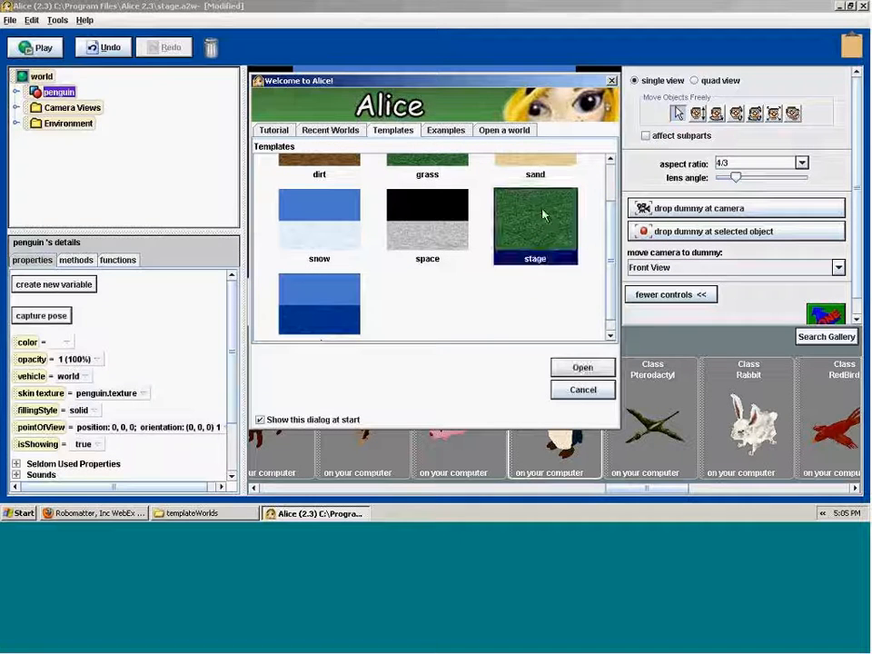
pyautogui.moveTo(612, 254); pyautogui.dragTo(598, 204)
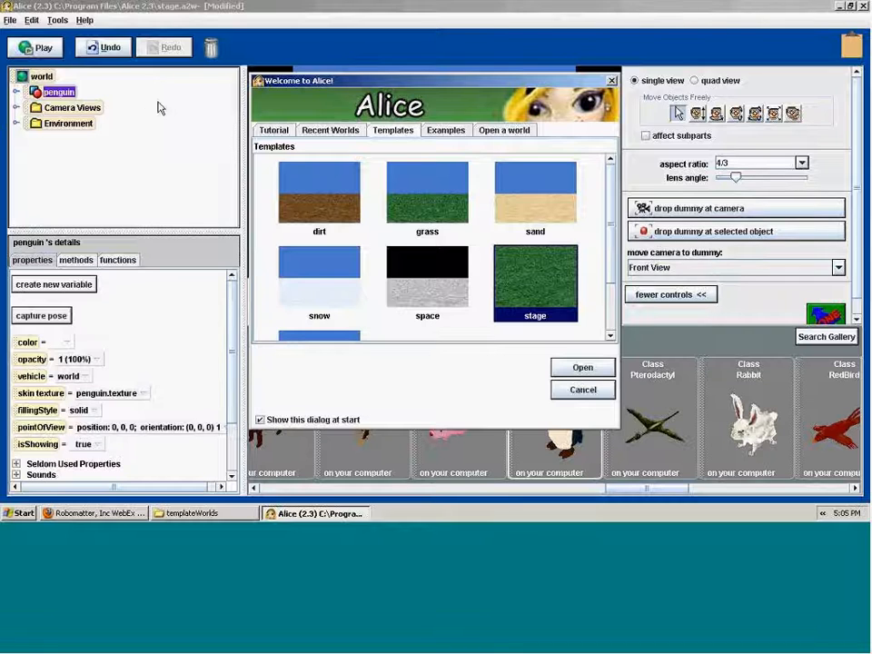
pyautogui.scroll(-3, 445, 185)
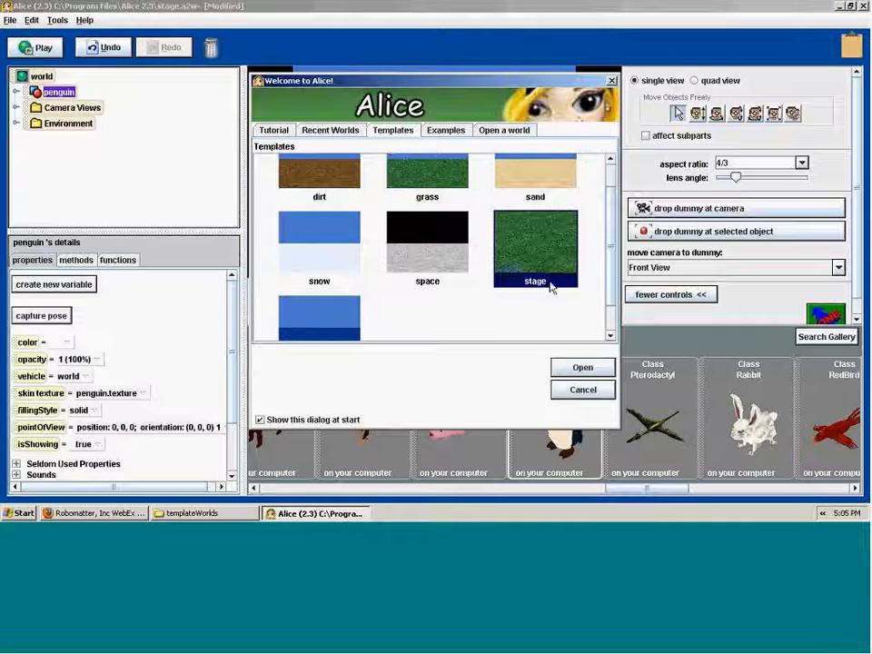
pyautogui.click(442, 232)
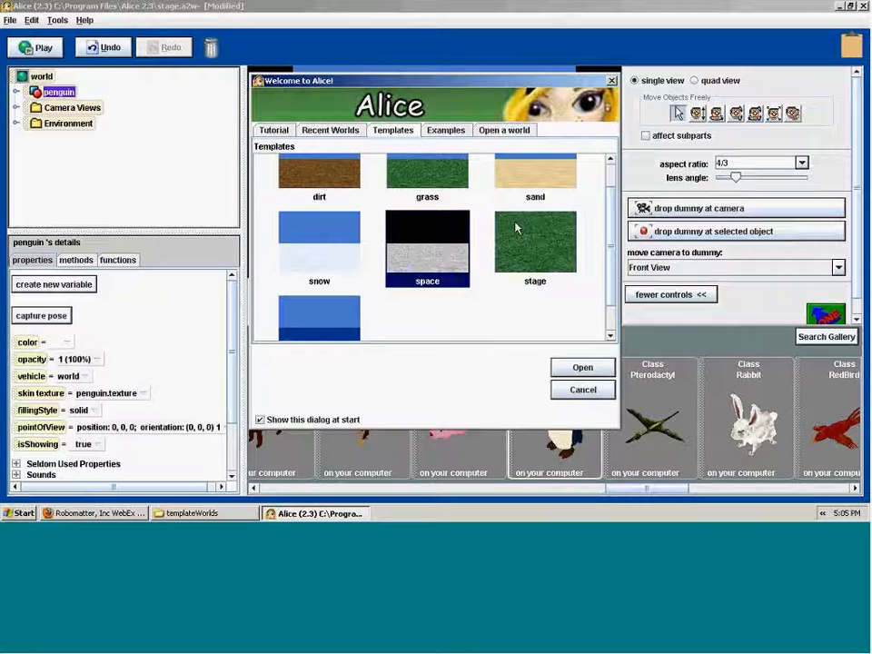
pyautogui.click(536, 238)
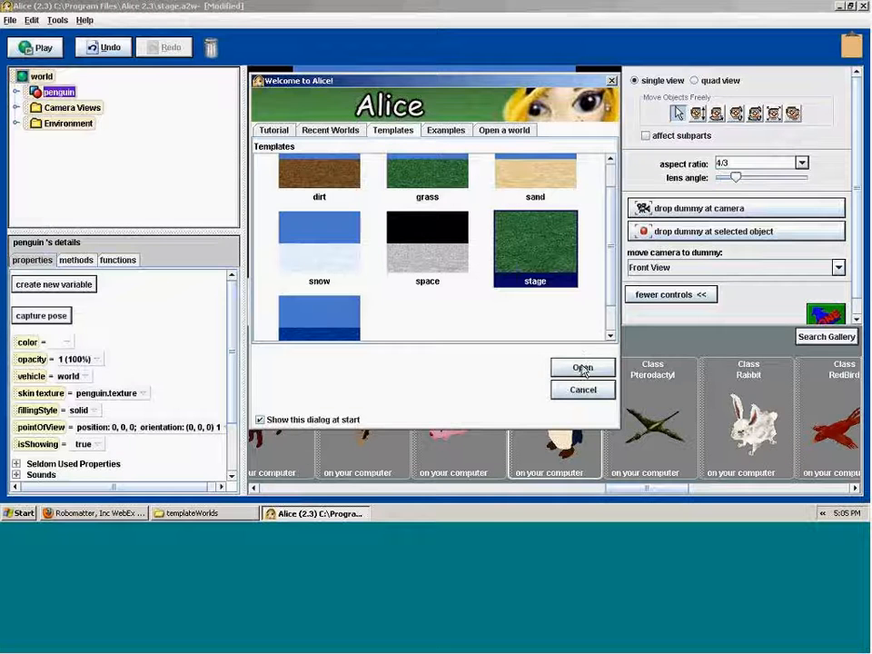
pyautogui.click(582, 368)
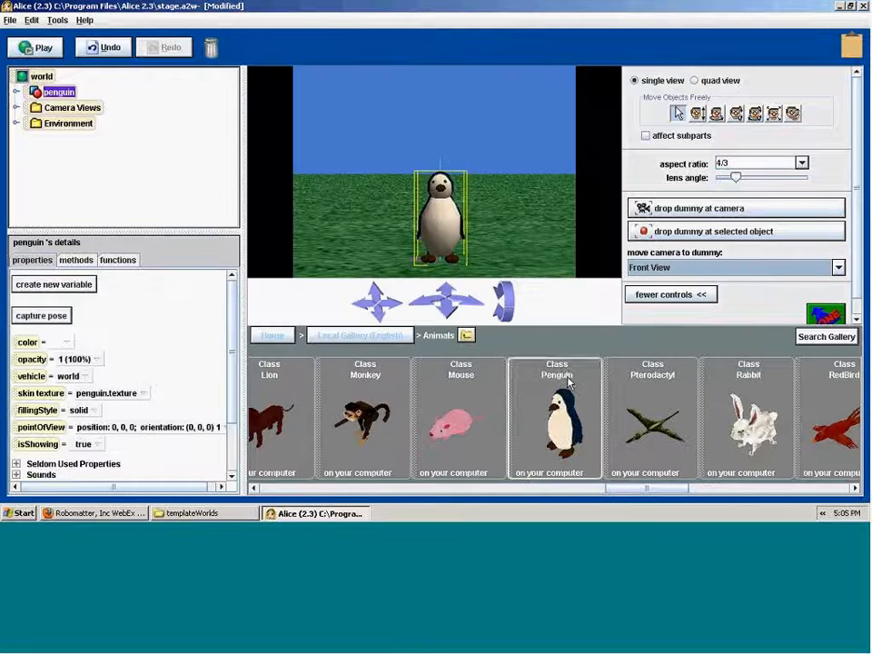
# Step: Delete the whole penguin object from the world
pyautogui.rightClick(446, 197)
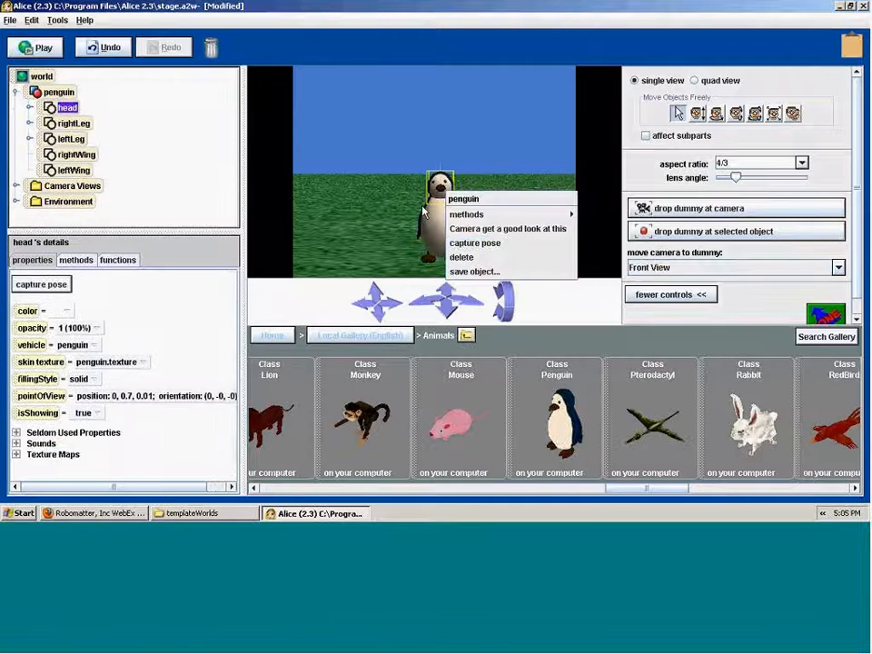
pyautogui.click(434, 216)
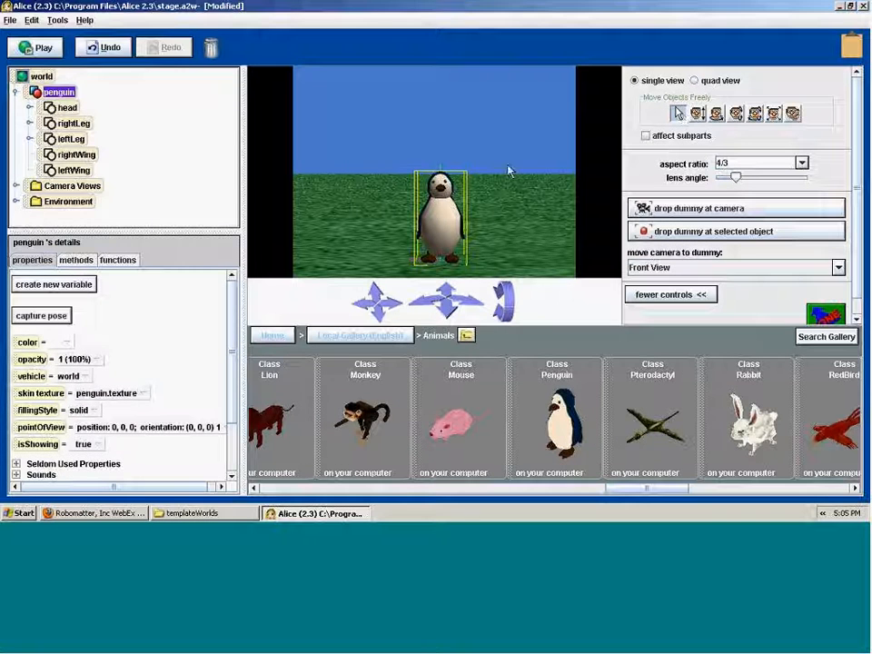
pyautogui.rightClick(442, 237)
pyautogui.click(465, 296)
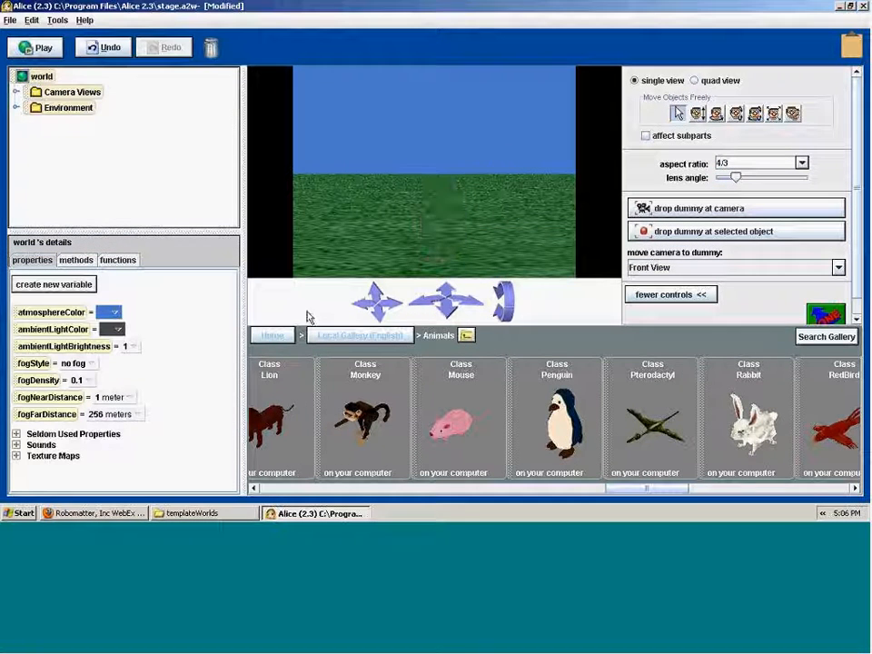
# Step: Add a HandsomePrince from the Walking People collection in the local gallery's People folder to the scene
pyautogui.click(360, 335)
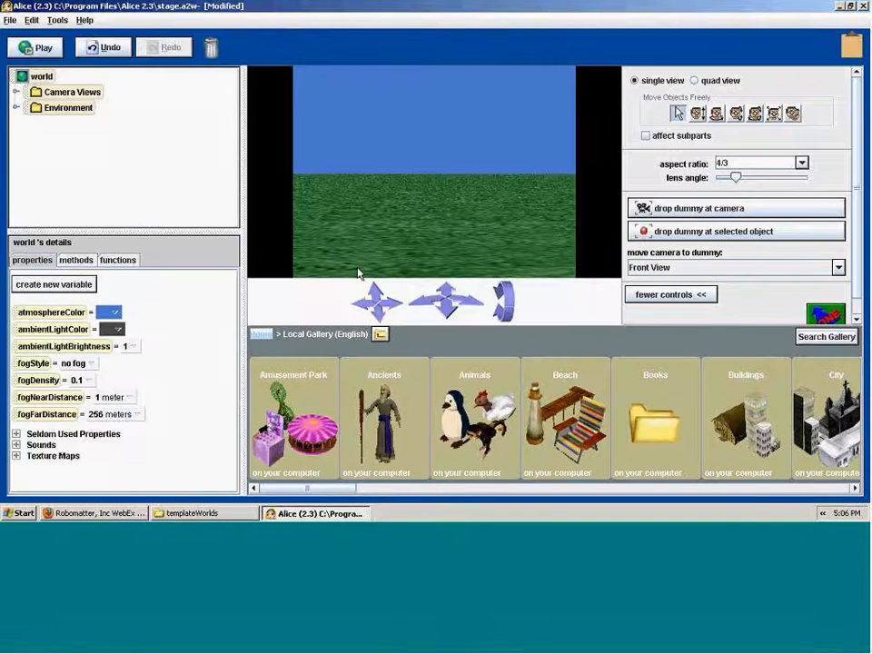
pyautogui.moveTo(347, 493); pyautogui.dragTo(690, 490)
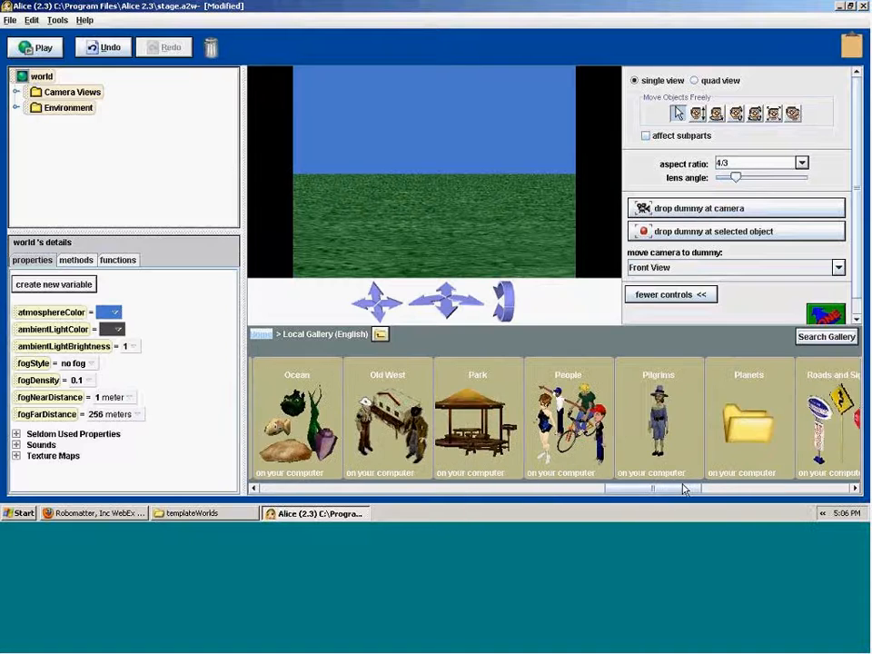
pyautogui.click(572, 393)
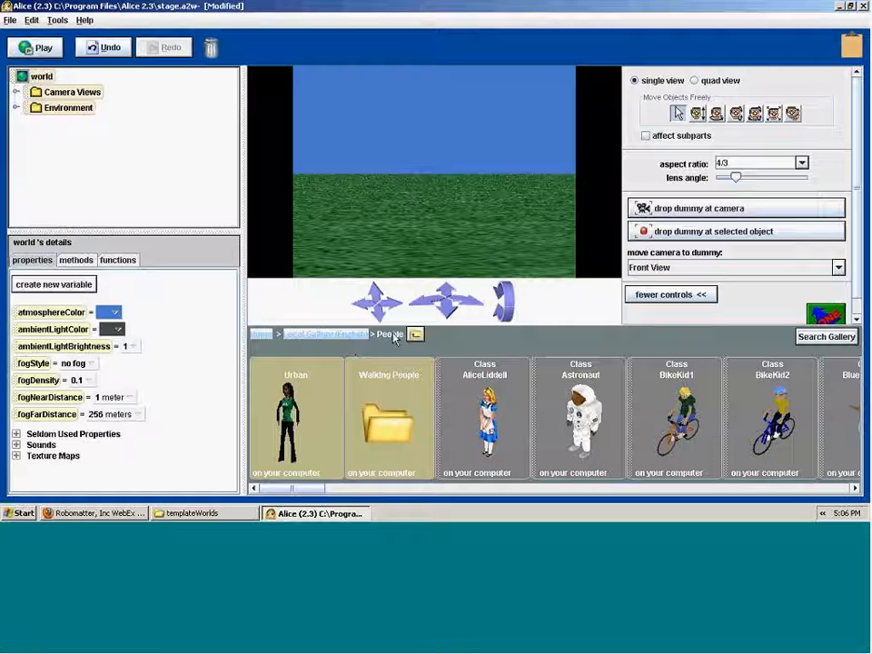
pyautogui.click(382, 435)
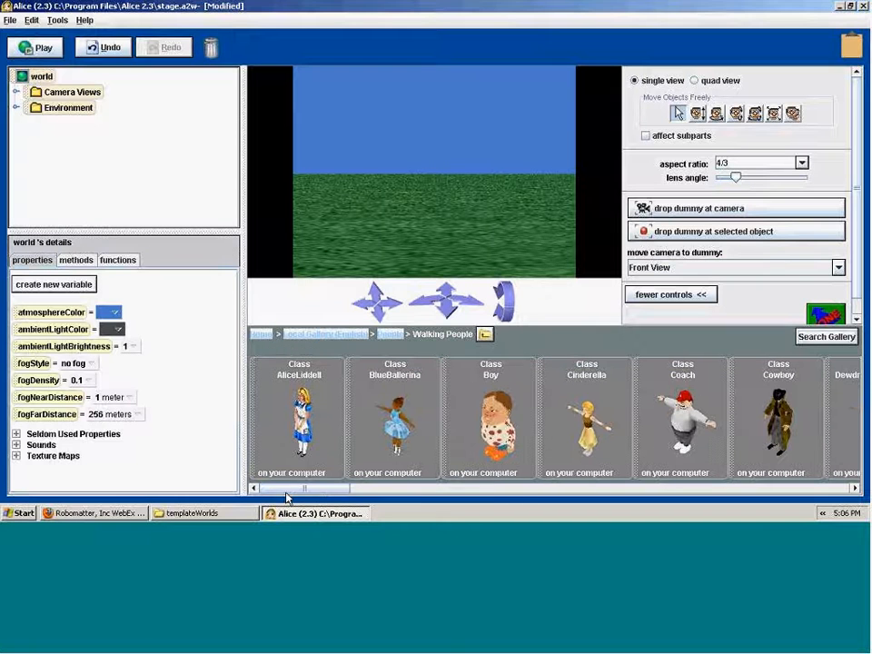
pyautogui.moveTo(290, 489); pyautogui.dragTo(479, 490)
pyautogui.moveTo(518, 411); pyautogui.dragTo(442, 195)
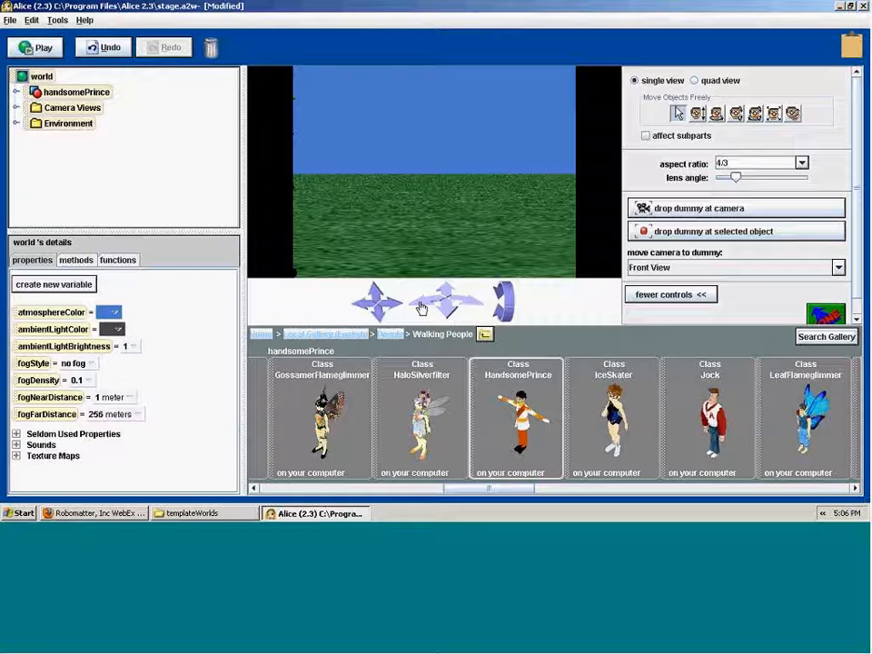
# Step: Examine the prince's placement from 3 Quarter View, Front View and Left View
pyautogui.click(663, 268)
pyautogui.click(661, 293)
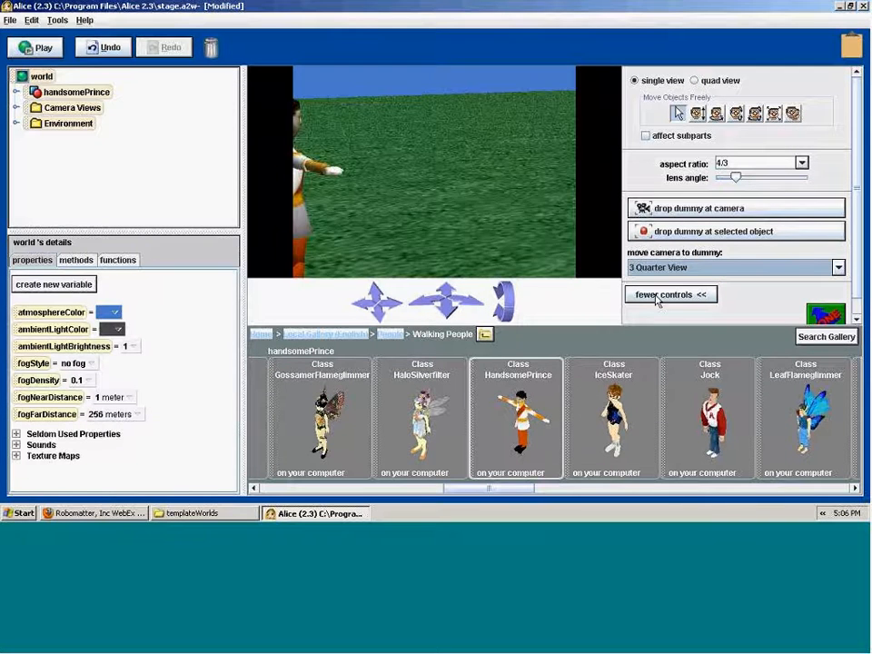
pyautogui.click(662, 268)
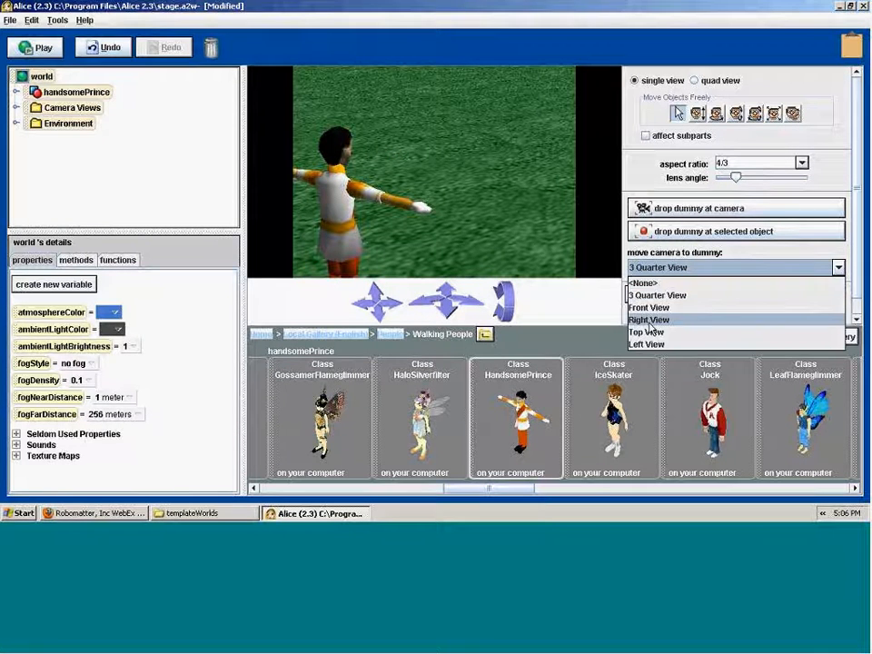
pyautogui.click(649, 307)
pyautogui.click(650, 267)
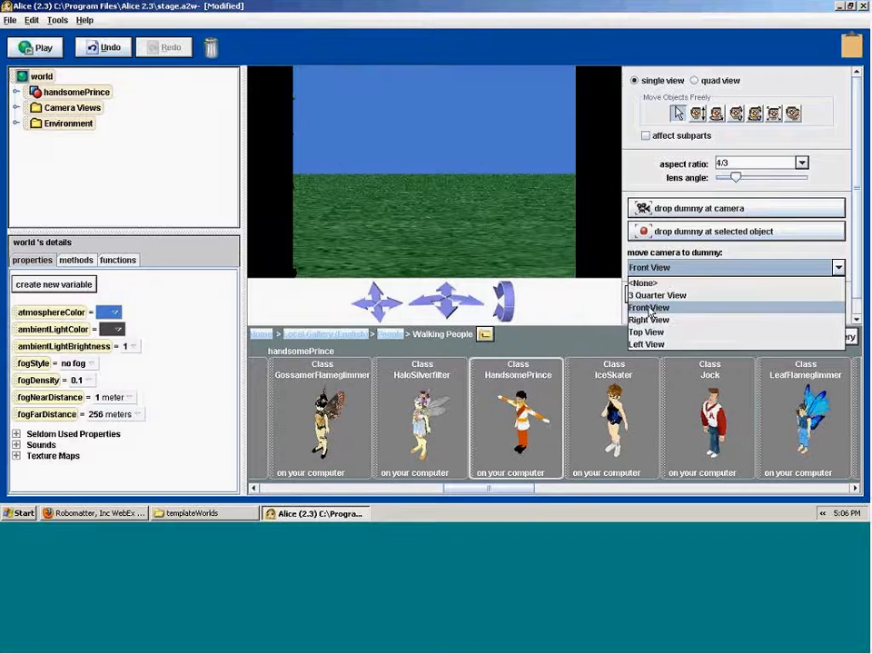
pyautogui.click(649, 343)
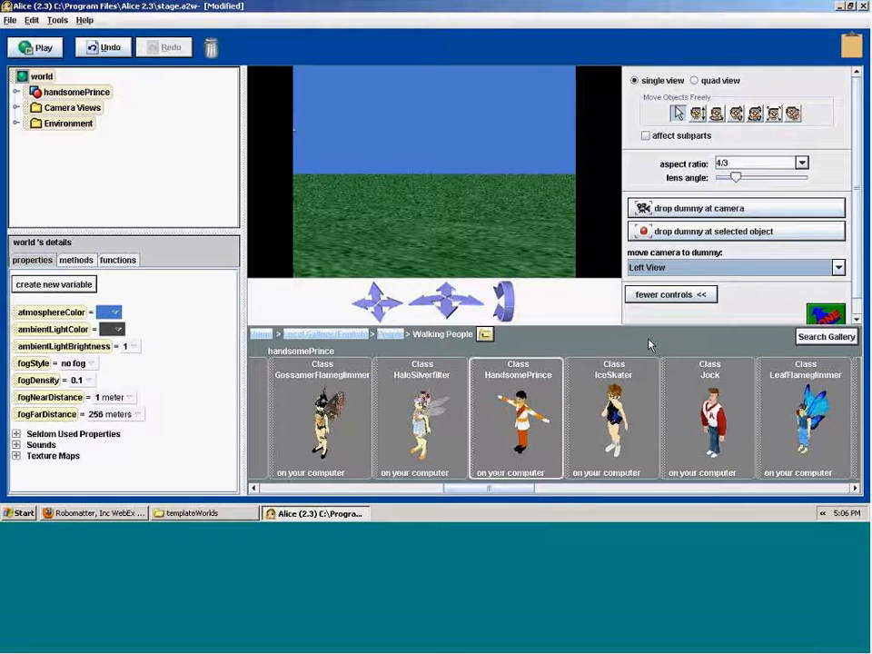
# Step: Set the prince's pointOfView to position 0, 0, 0 with orientation (0, 0, 0) 1 and show him from Front View
pyautogui.click(378, 154)
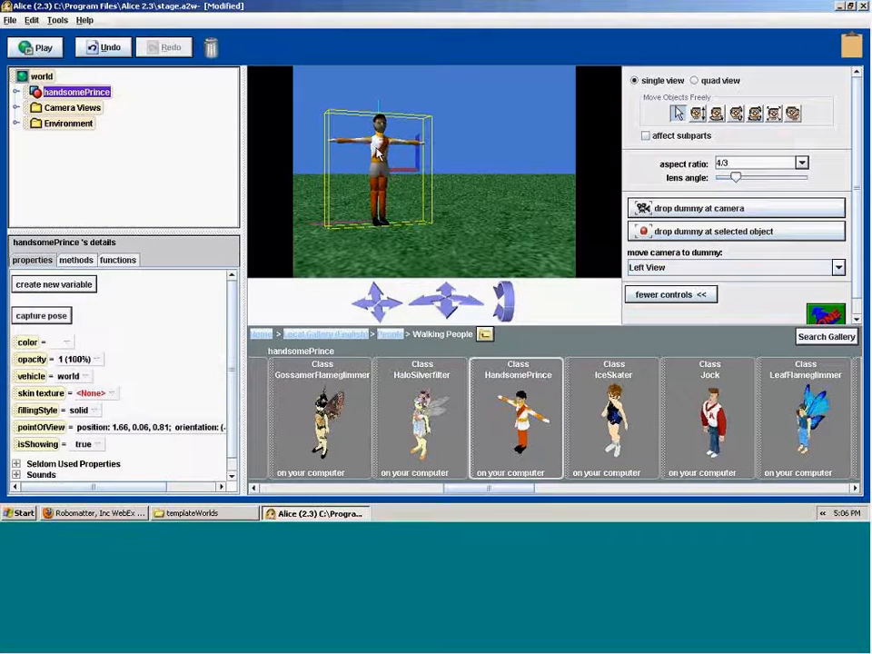
pyautogui.click(136, 427)
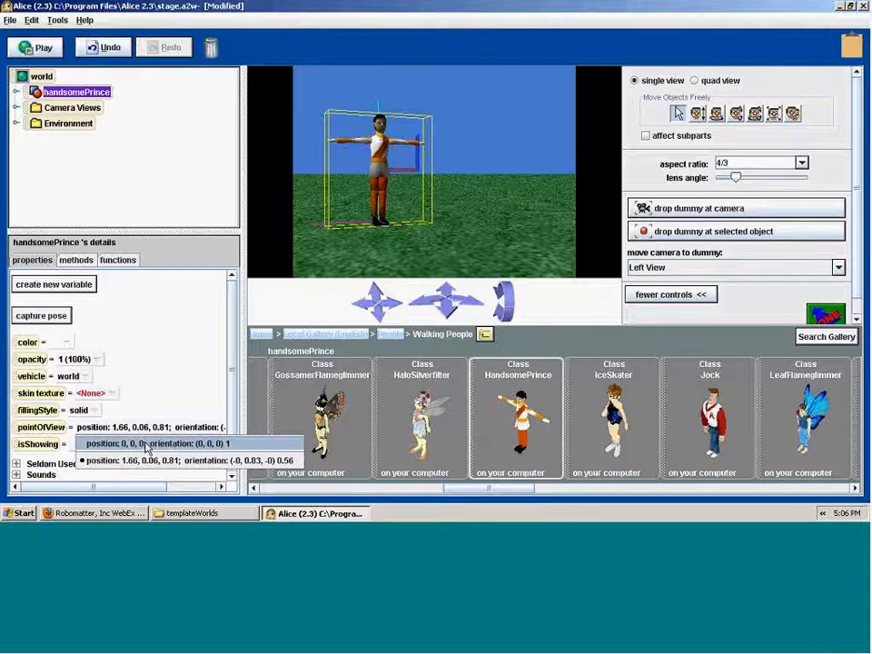
pyautogui.click(148, 443)
pyautogui.click(641, 268)
pyautogui.click(647, 305)
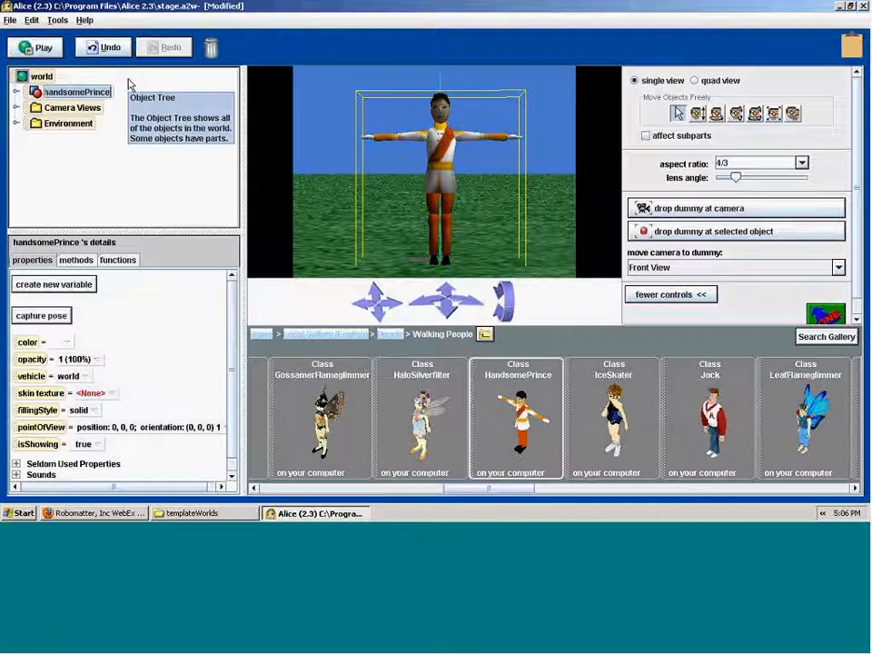
# Step: Rename the handsomePrince object to Duke
pyautogui.write('Duke')
pyautogui.press('Return')
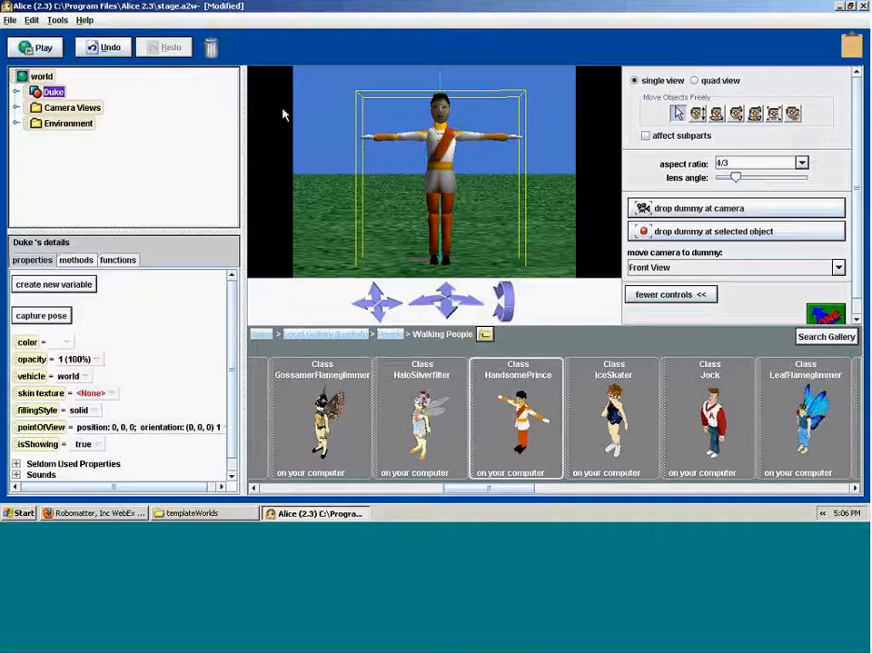
pyautogui.click(309, 102)
pyautogui.click(406, 132)
pyautogui.click(334, 122)
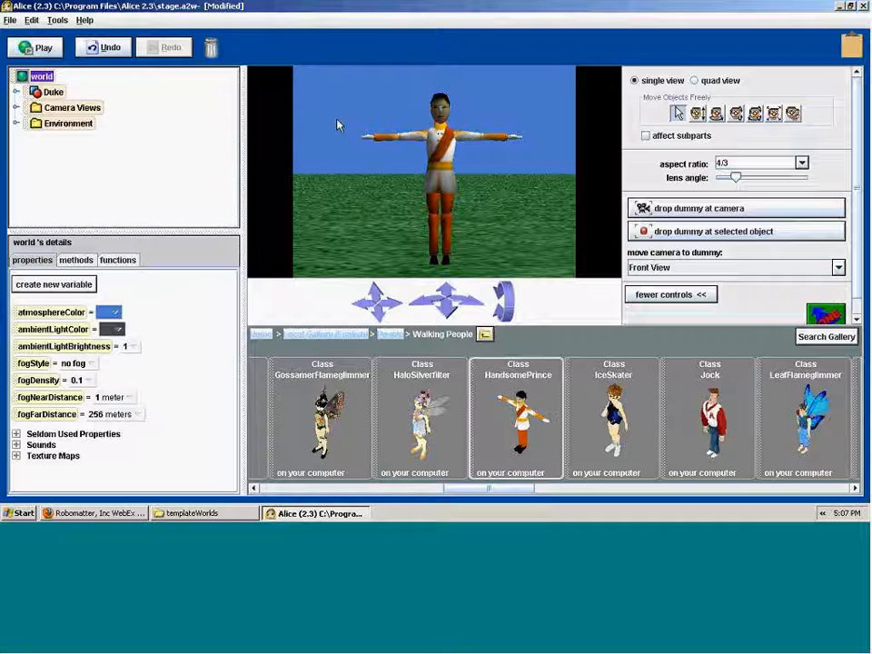
pyautogui.rightClick(441, 155)
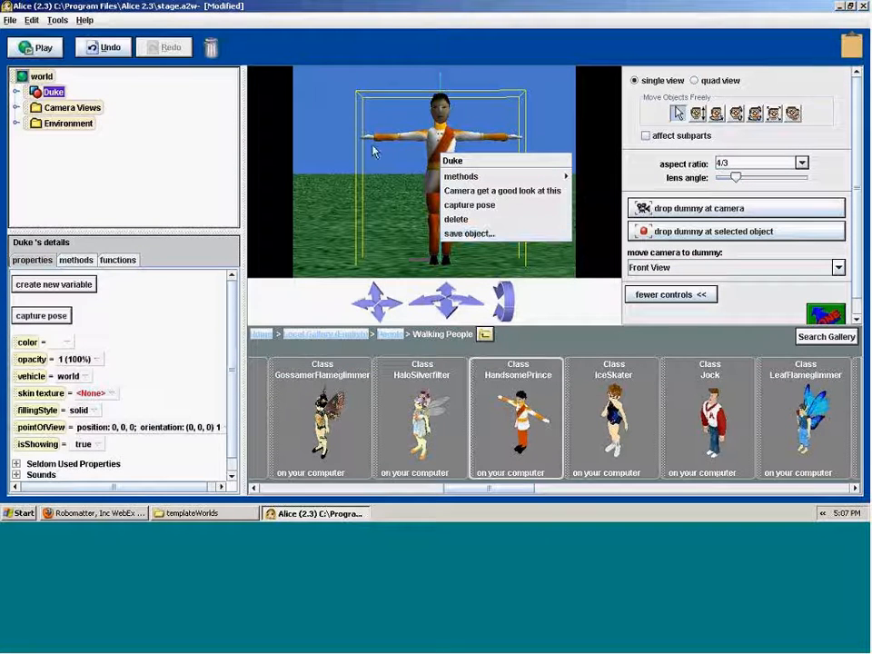
pyautogui.click(334, 111)
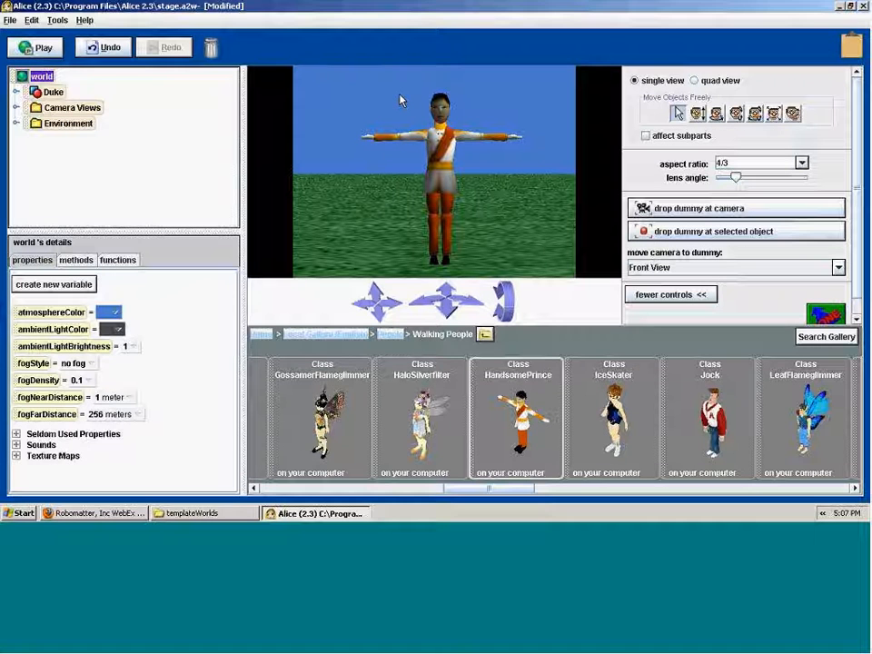
# Step: Add a Flashlight from the local gallery's Objects folder to the scene near Duke
pyautogui.click(320, 335)
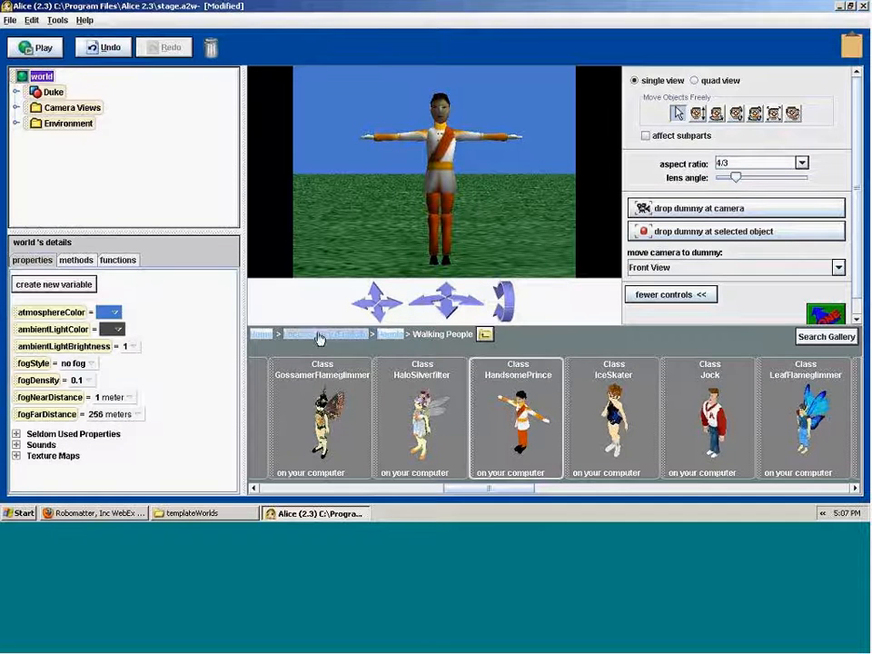
pyautogui.moveTo(344, 491); pyautogui.dragTo(633, 490)
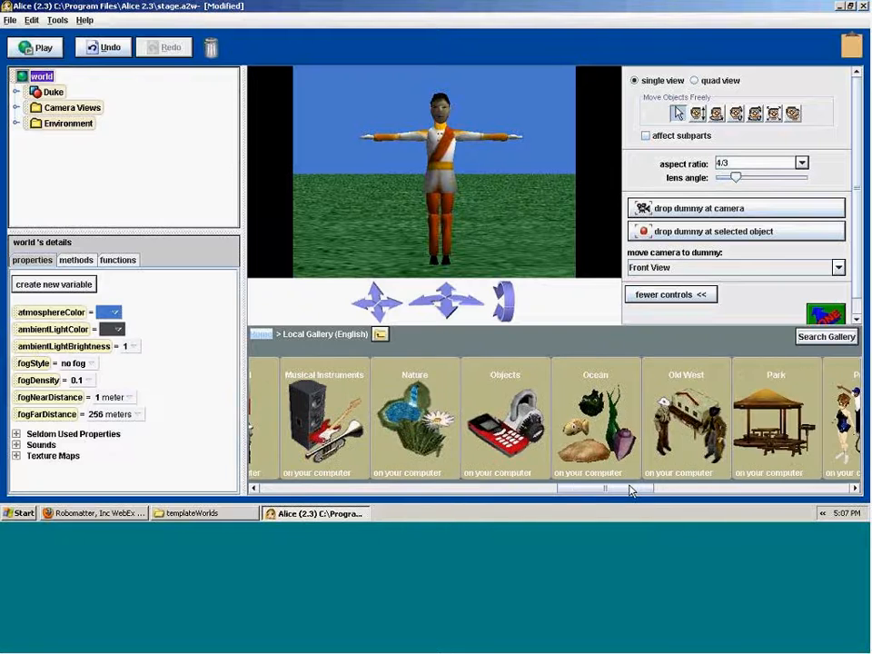
pyautogui.click(506, 414)
pyautogui.moveTo(318, 492); pyautogui.dragTo(473, 489)
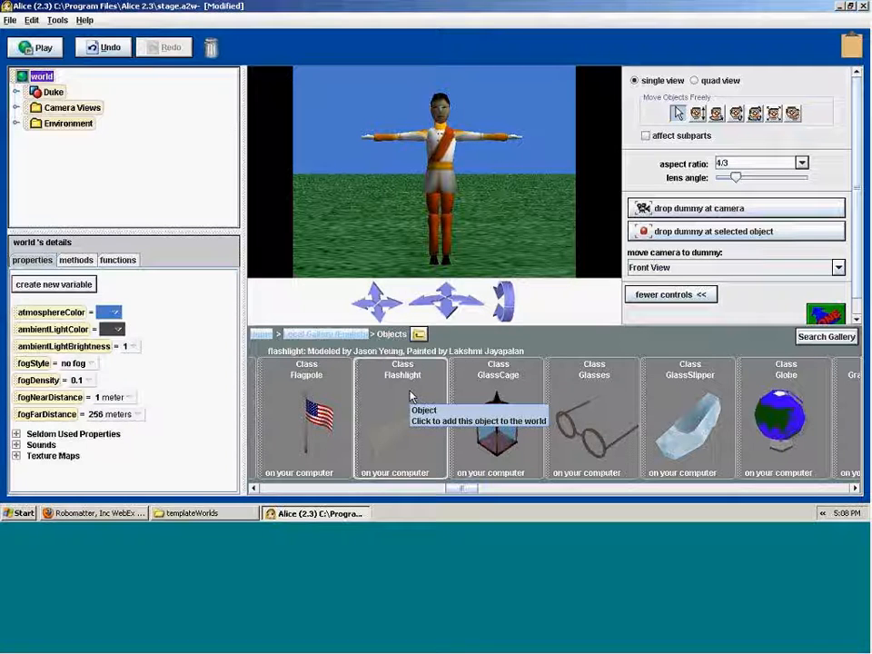
pyautogui.moveTo(410, 397); pyautogui.dragTo(371, 172)
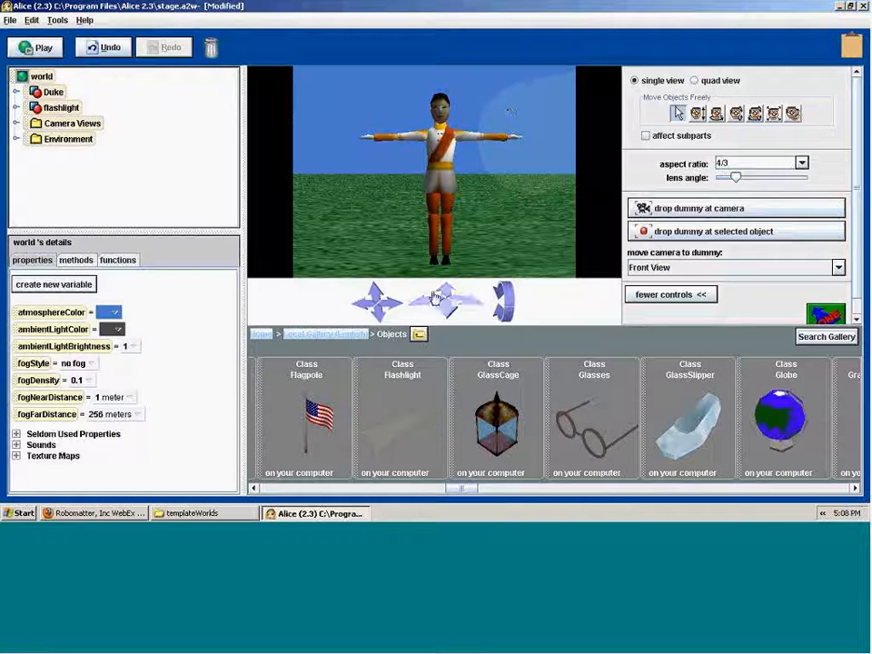
# Step: In Top View, move the flashlight next to Duke's right hand, at about position 0.8, 1.62, 0.1
pyautogui.click(632, 269)
pyautogui.click(649, 332)
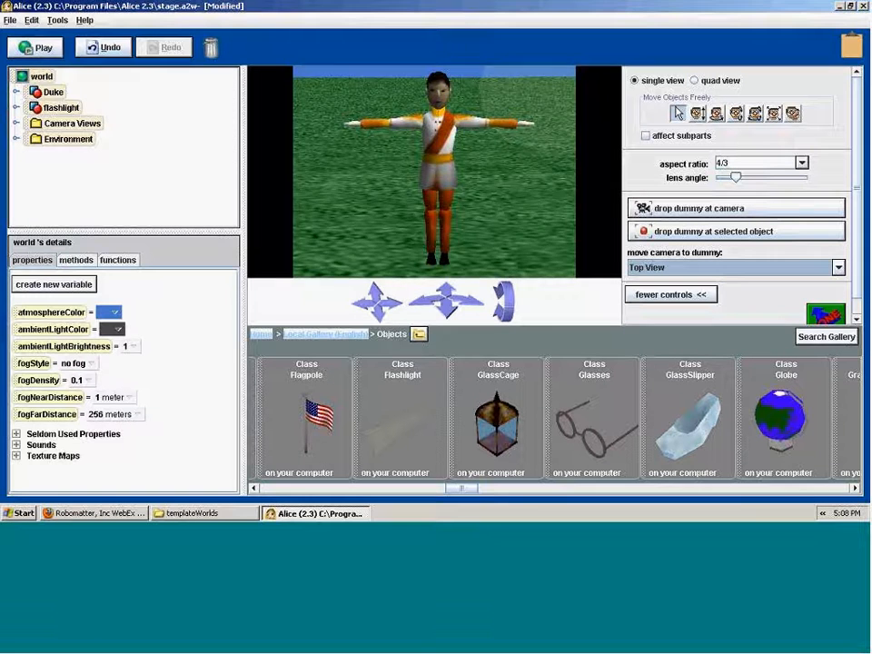
pyautogui.click(671, 271)
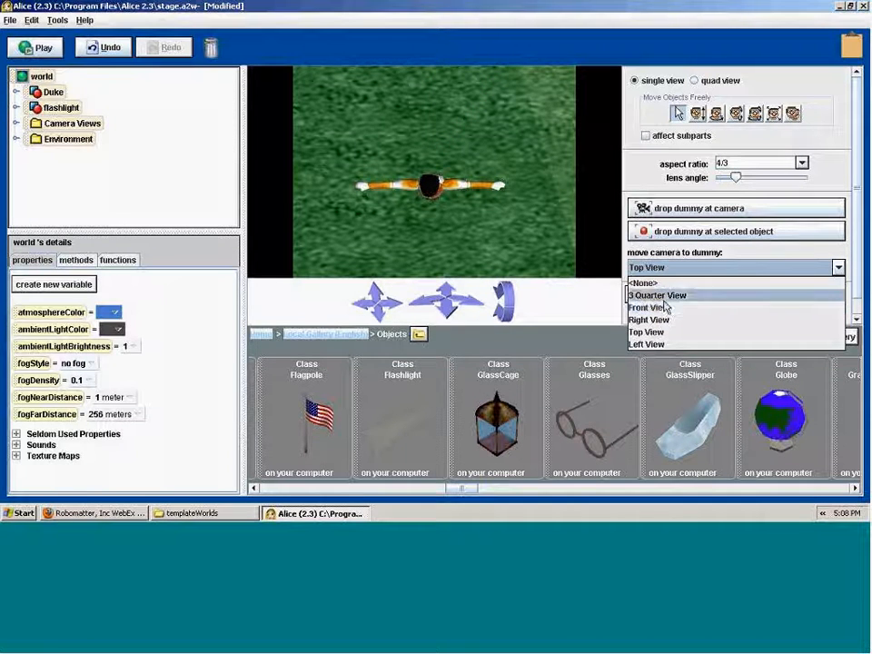
pyautogui.click(649, 320)
pyautogui.click(651, 267)
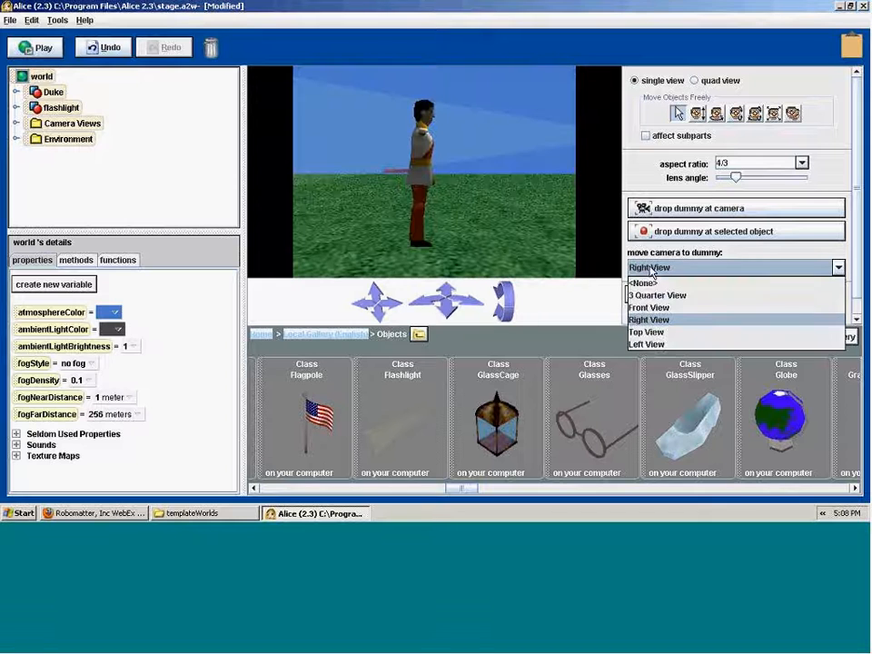
pyautogui.click(647, 331)
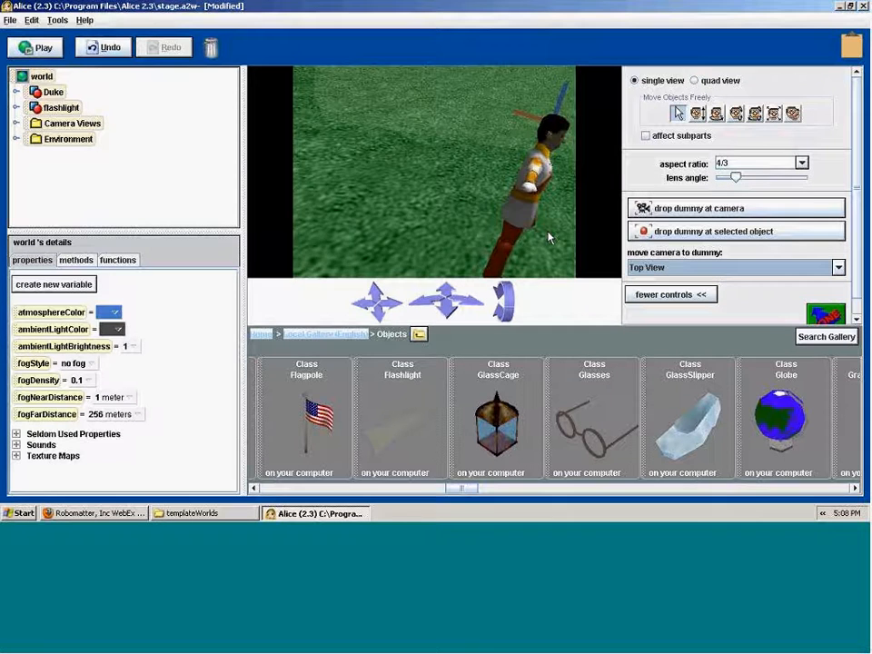
pyautogui.moveTo(380, 297); pyautogui.dragTo(384, 272)
pyautogui.moveTo(421, 312); pyautogui.dragTo(389, 79)
pyautogui.click(543, 236)
pyautogui.moveTo(450, 293); pyautogui.dragTo(386, 242)
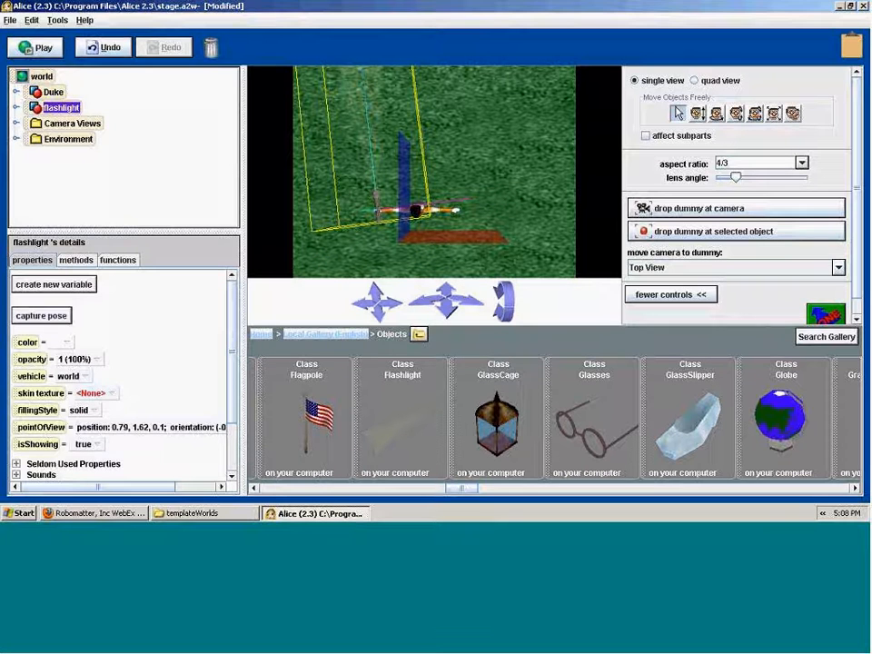
pyautogui.moveTo(384, 312); pyautogui.dragTo(415, 315)
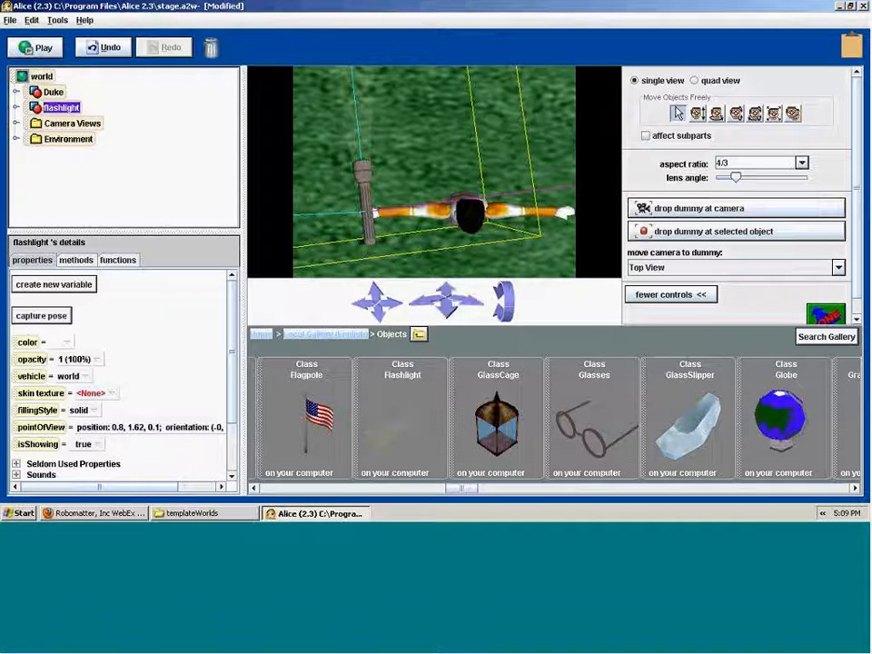
# Step: In Front View, turn the flashlight to point outward along Duke's arm and lower it to hand height, about 1.34
pyautogui.click(691, 267)
pyautogui.click(647, 309)
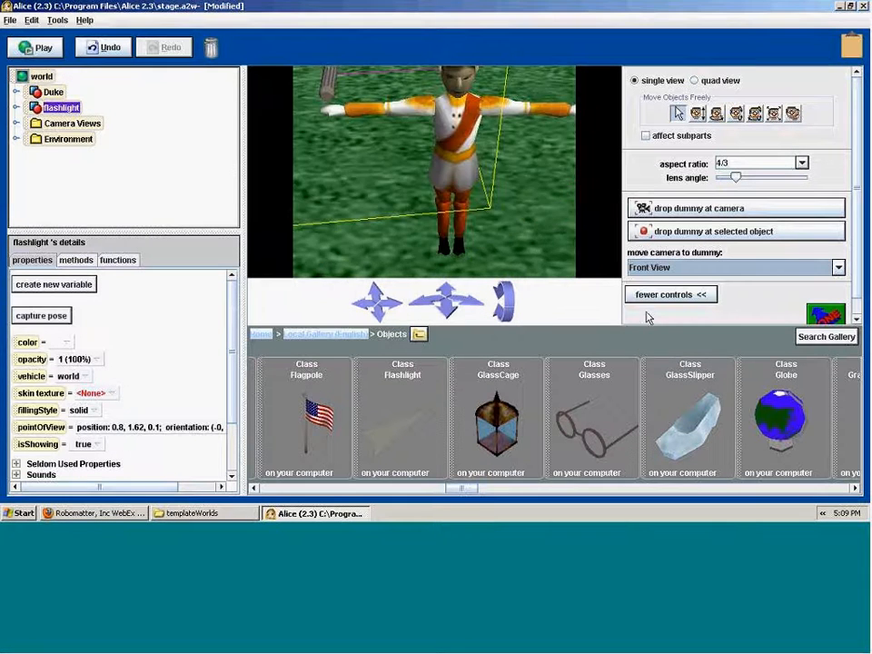
pyautogui.click(713, 117)
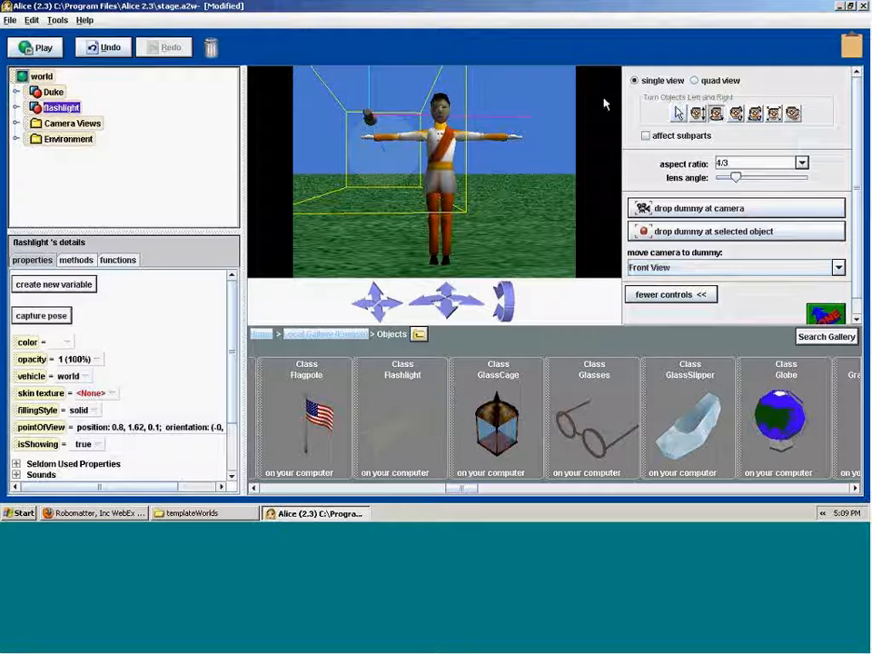
pyautogui.moveTo(370, 116); pyautogui.dragTo(314, 116)
pyautogui.click(696, 113)
pyautogui.moveTo(382, 116); pyautogui.dragTo(382, 139)
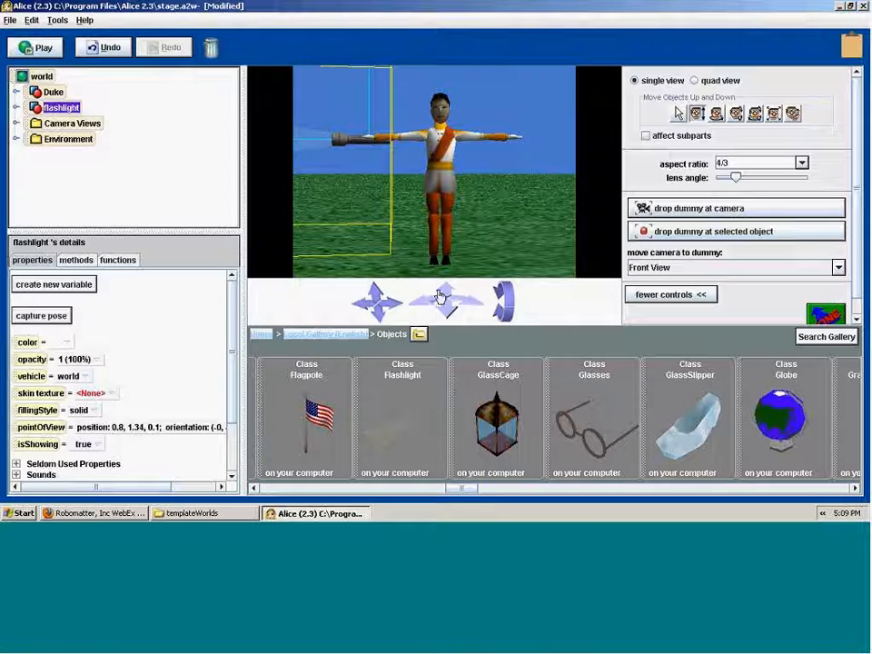
# Step: In Top View, shift the flashlight toward Duke's hand, to about position 0.8, 1.34, 0.15
pyautogui.click(645, 268)
pyautogui.click(647, 332)
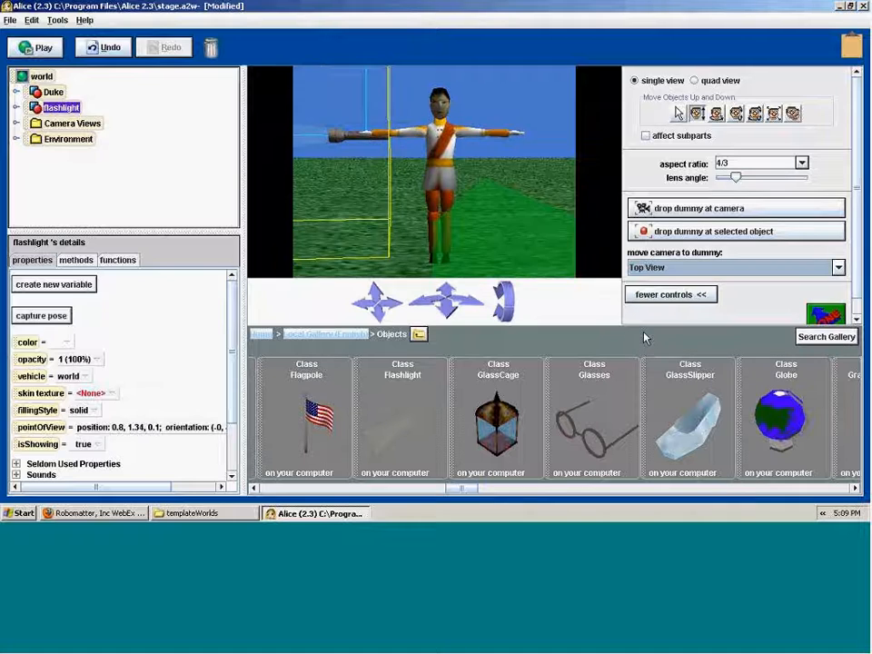
pyautogui.click(678, 112)
pyautogui.moveTo(350, 189); pyautogui.dragTo(361, 190)
# Step: In Front View, shrink the flashlight to a size that fits Duke's hand
pyautogui.click(773, 113)
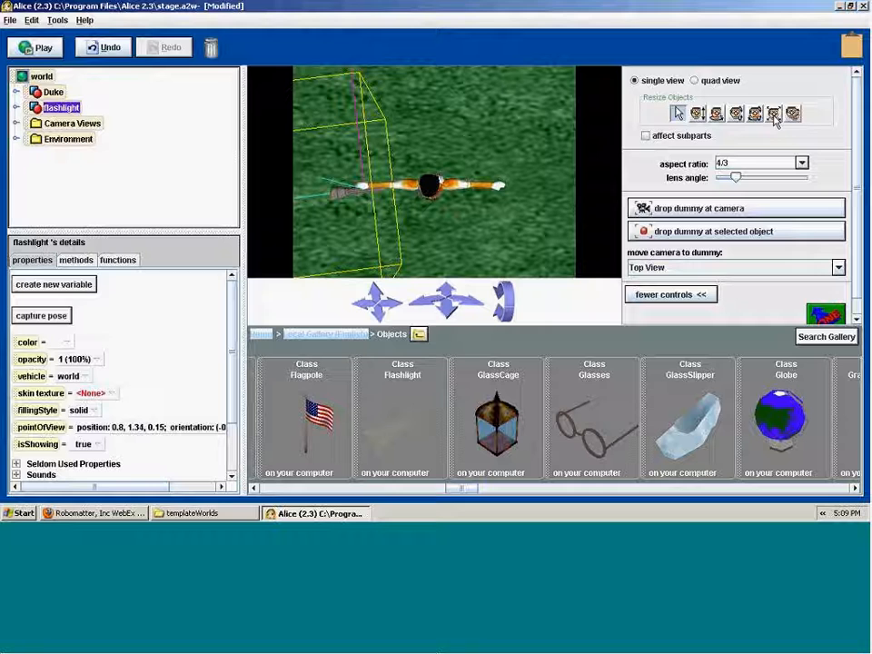
pyautogui.click(641, 267)
pyautogui.click(647, 308)
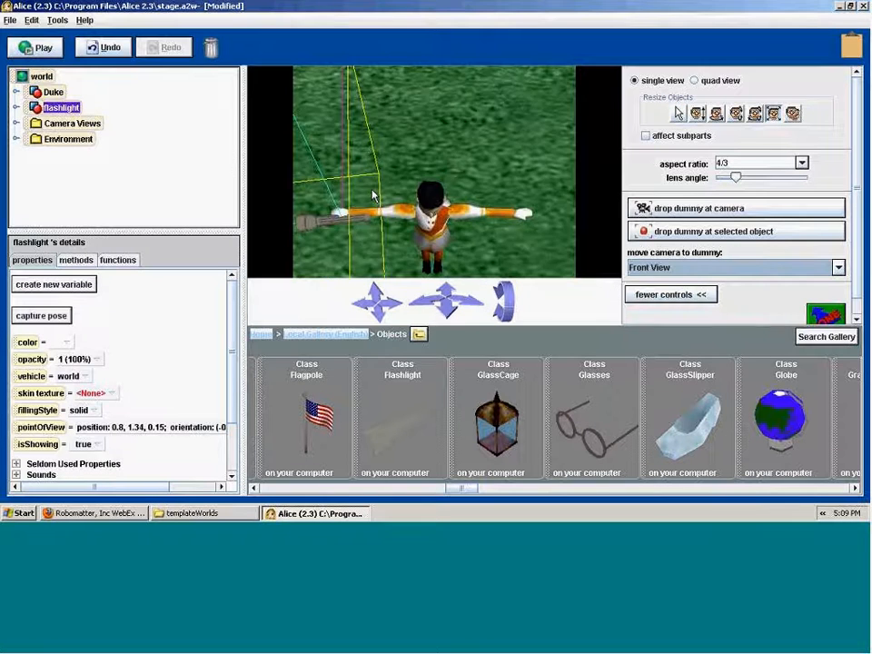
pyautogui.moveTo(342, 141); pyautogui.dragTo(342, 195)
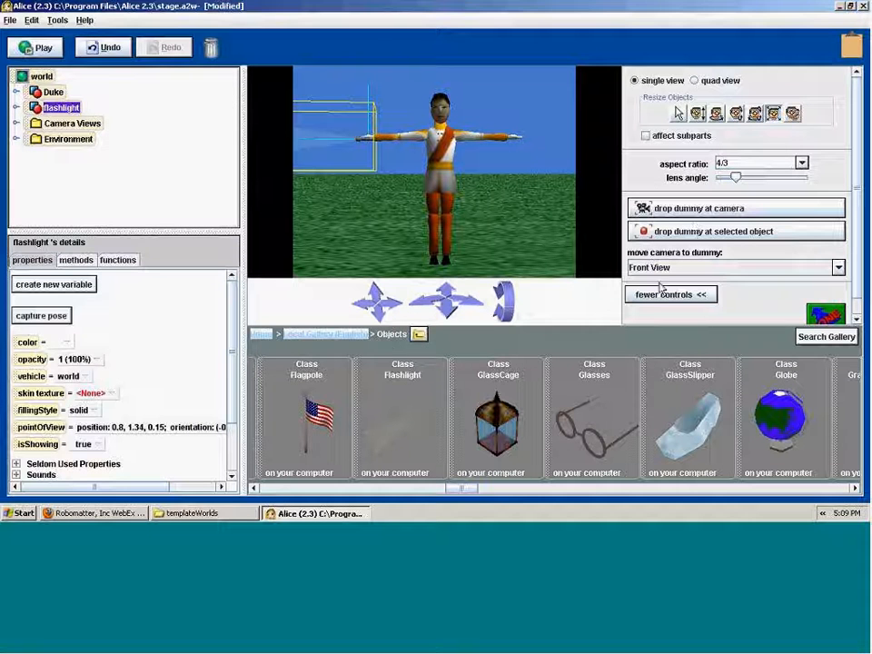
# Step: In a close-up front view, move the flashlight against Duke's palm, to about position 0.82, 1.34, 0.13
pyautogui.moveTo(446, 300); pyautogui.dragTo(455, 220)
pyautogui.moveTo(370, 314)
pyautogui.mouseDown()
pyautogui.moveTo(394, 310)
pyautogui.moveTo(385, 309)
pyautogui.mouseUp()
pyautogui.click(679, 113)
pyautogui.moveTo(369, 156)
pyautogui.mouseDown()
pyautogui.moveTo(377, 155)
pyautogui.moveTo(365, 155)
pyautogui.mouseUp()
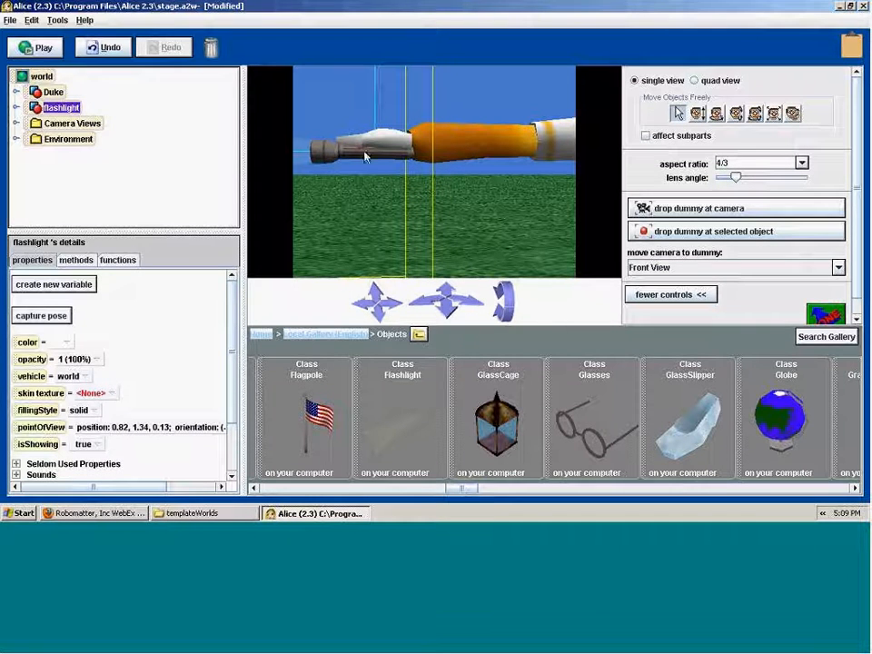
# Step: In a close-up from Top View, nudge the flashlight to about position 0.81, 1.34, 0.13 and turn it slightly to sit in the hand
pyautogui.click(644, 272)
pyautogui.click(642, 333)
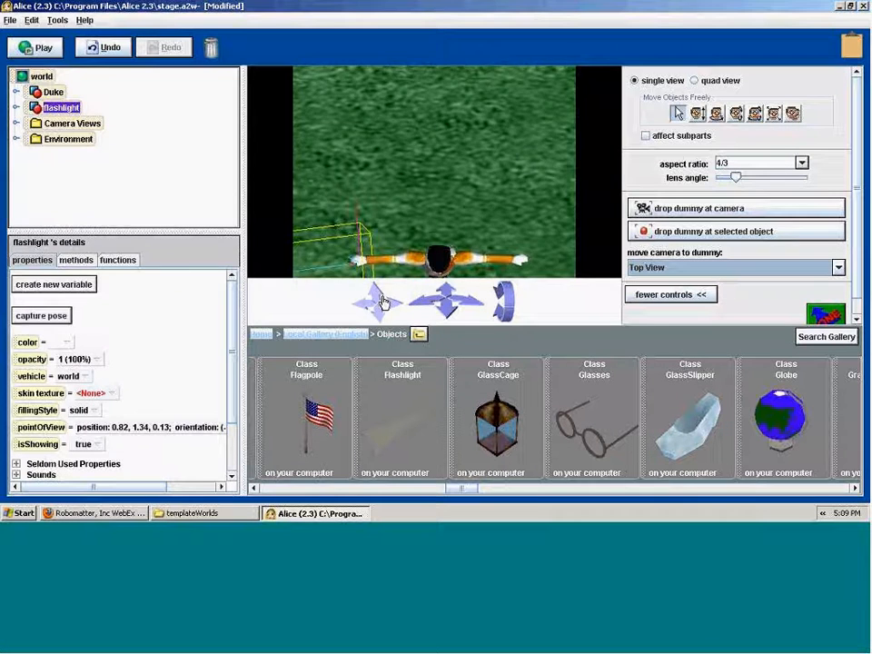
pyautogui.moveTo(363, 301); pyautogui.dragTo(380, 312)
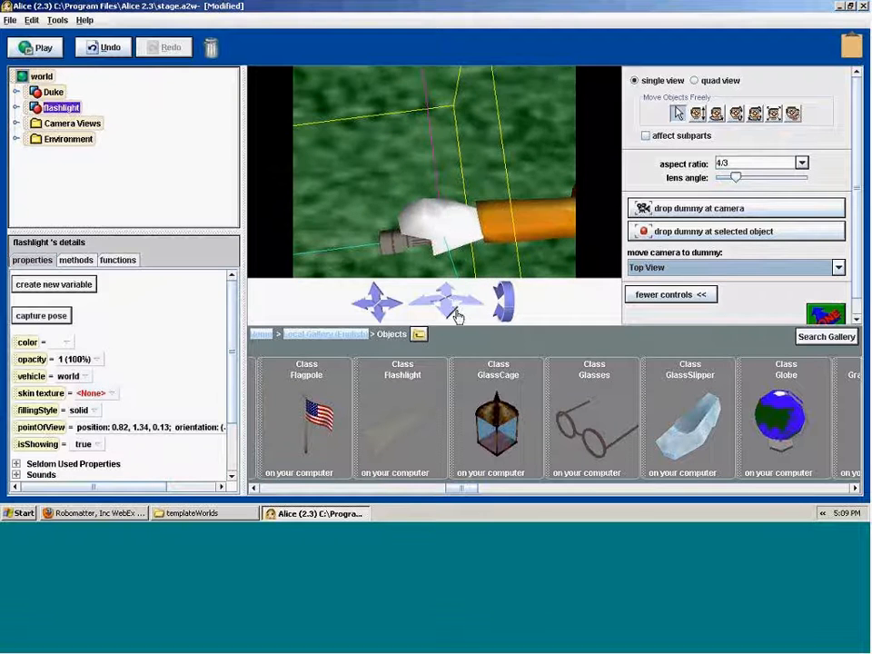
pyautogui.moveTo(447, 311); pyautogui.dragTo(445, 309)
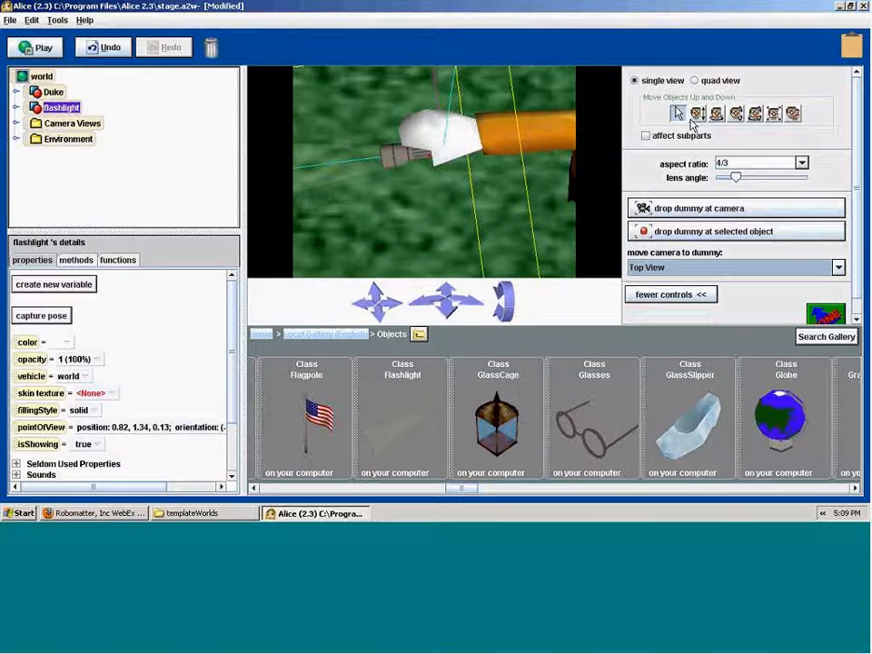
pyautogui.click(415, 160)
pyautogui.moveTo(415, 160); pyautogui.dragTo(417, 160)
pyautogui.click(717, 118)
pyautogui.moveTo(400, 158)
pyautogui.mouseDown()
pyautogui.moveTo(411, 158)
pyautogui.moveTo(401, 166)
pyautogui.mouseUp()
pyautogui.click(678, 116)
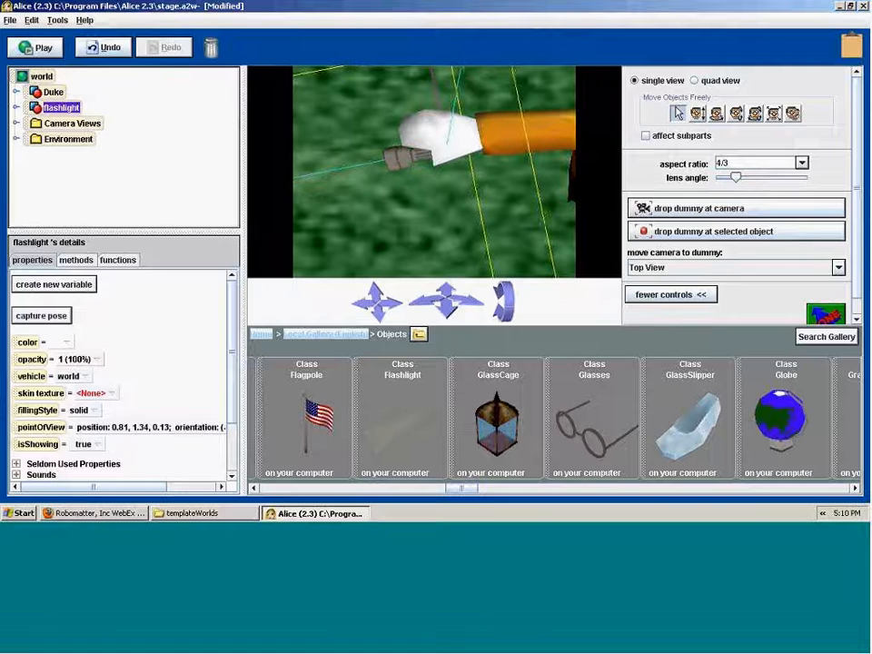
# Step: Examine the flashlight's fit in Duke's hand in close-up from Front View and from below
pyautogui.click(636, 267)
pyautogui.click(663, 305)
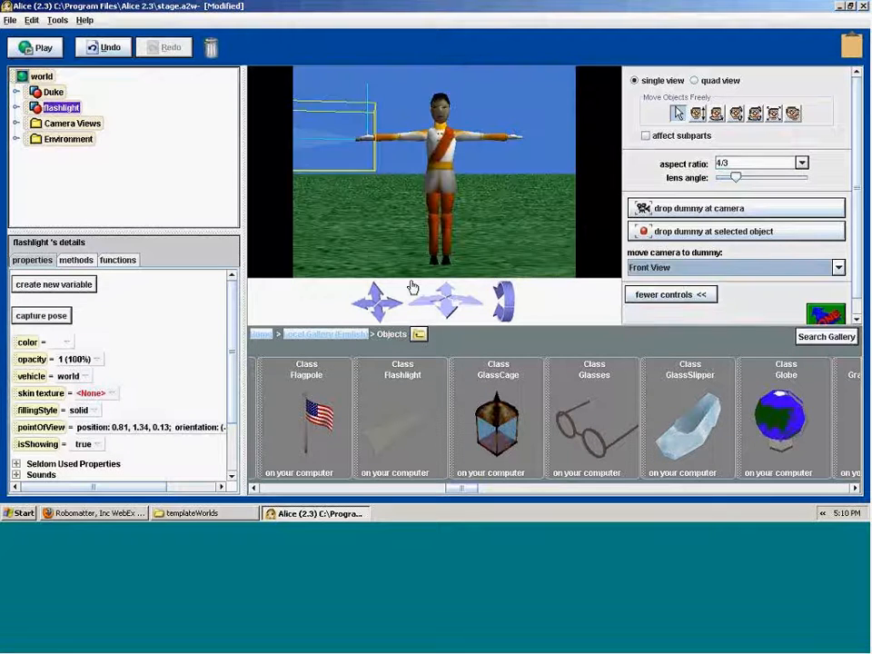
pyautogui.moveTo(450, 288); pyautogui.dragTo(432, 188)
pyautogui.moveTo(365, 305)
pyautogui.mouseDown()
pyautogui.moveTo(385, 300)
pyautogui.moveTo(377, 314)
pyautogui.moveTo(381, 300)
pyautogui.moveTo(386, 315)
pyautogui.moveTo(375, 313)
pyautogui.mouseUp()
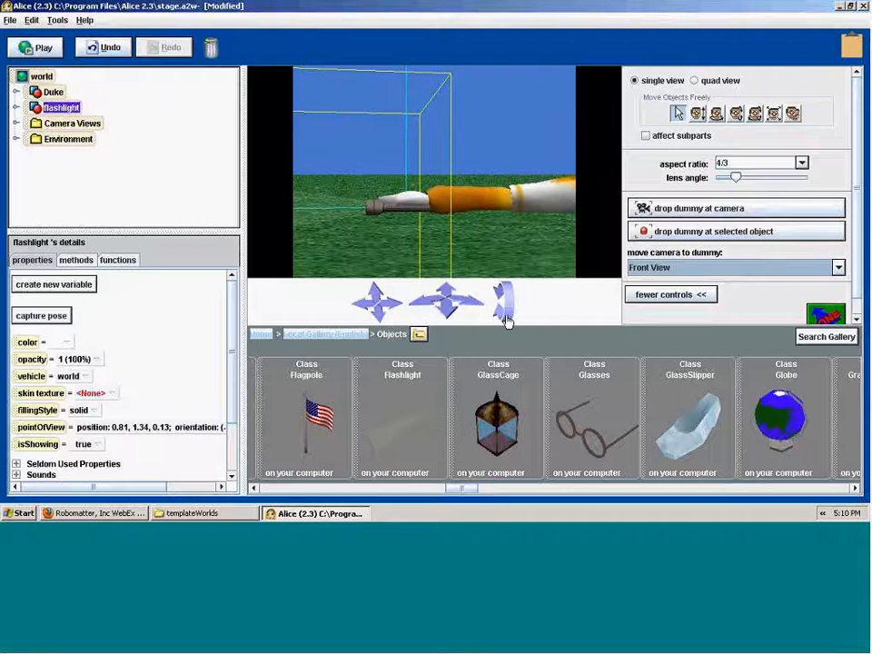
pyautogui.moveTo(506, 317); pyautogui.dragTo(487, 379)
pyautogui.moveTo(374, 302); pyautogui.dragTo(380, 322)
pyautogui.moveTo(448, 302); pyautogui.dragTo(446, 288)
pyautogui.moveTo(385, 307); pyautogui.dragTo(380, 314)
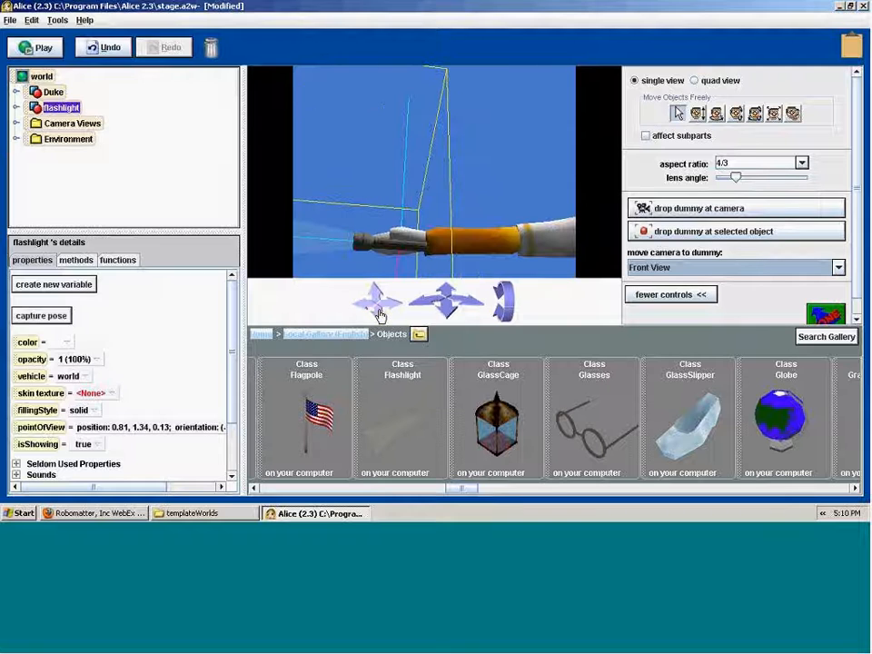
# Step: Examine the flashlight's alignment with Duke's hand in close-up from Right View
pyautogui.click(650, 267)
pyautogui.click(663, 319)
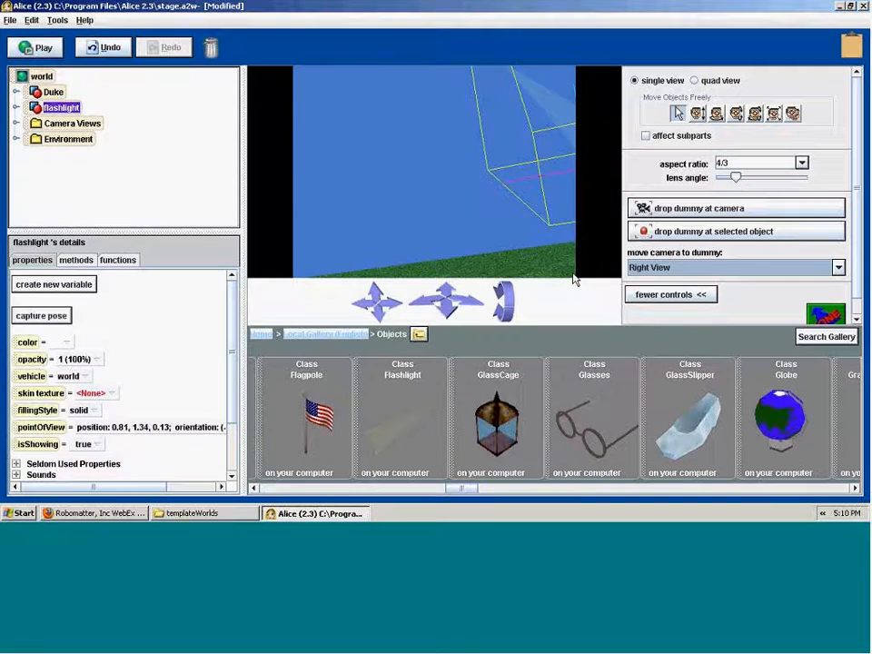
pyautogui.moveTo(445, 300); pyautogui.dragTo(435, 232)
pyautogui.moveTo(383, 302)
pyautogui.mouseDown()
pyautogui.moveTo(376, 296)
pyautogui.moveTo(378, 324)
pyautogui.mouseUp()
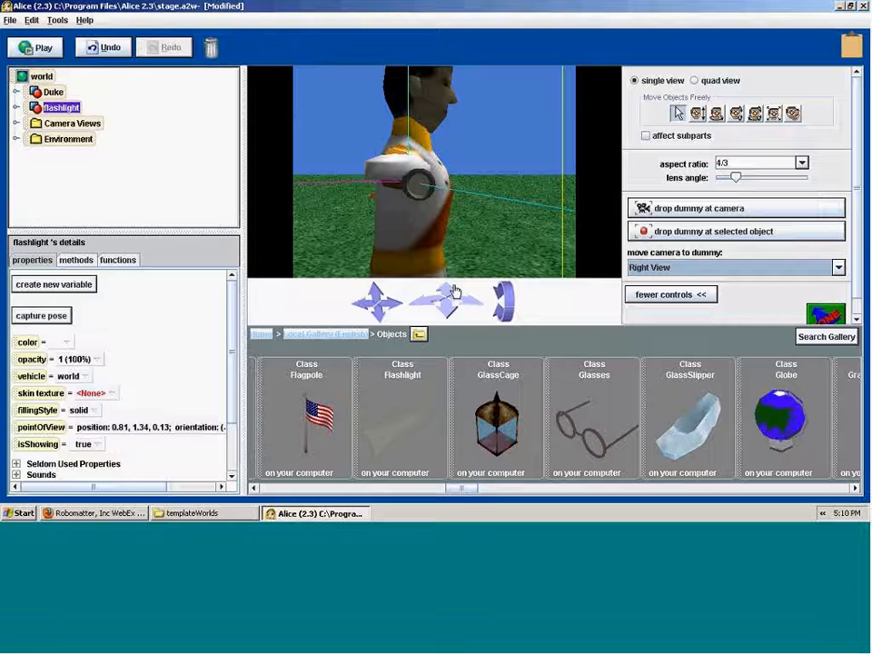
pyautogui.moveTo(383, 305)
pyautogui.mouseDown()
pyautogui.moveTo(379, 320)
pyautogui.moveTo(368, 309)
pyautogui.mouseUp()
pyautogui.click(367, 310)
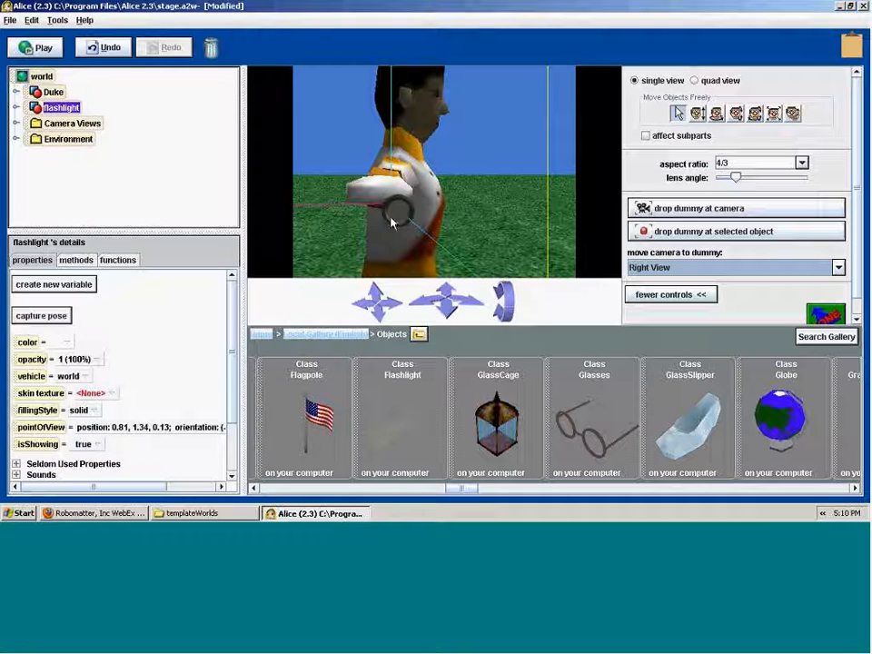
pyautogui.moveTo(389, 304); pyautogui.dragTo(378, 316)
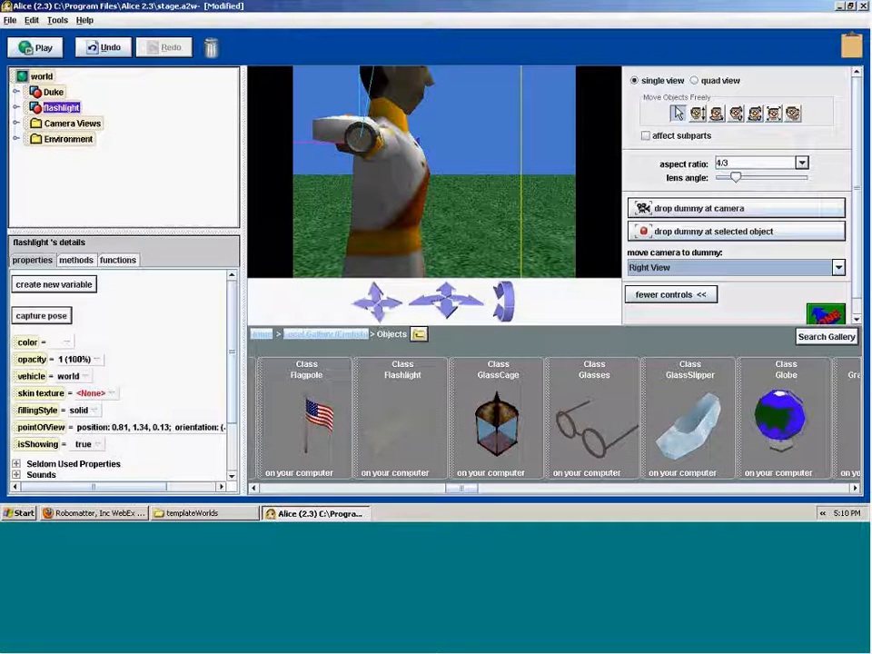
# Step: Turn the whole flashlight slightly sideways to line it up with Duke's hand, working from Right View and from above
pyautogui.click(355, 143)
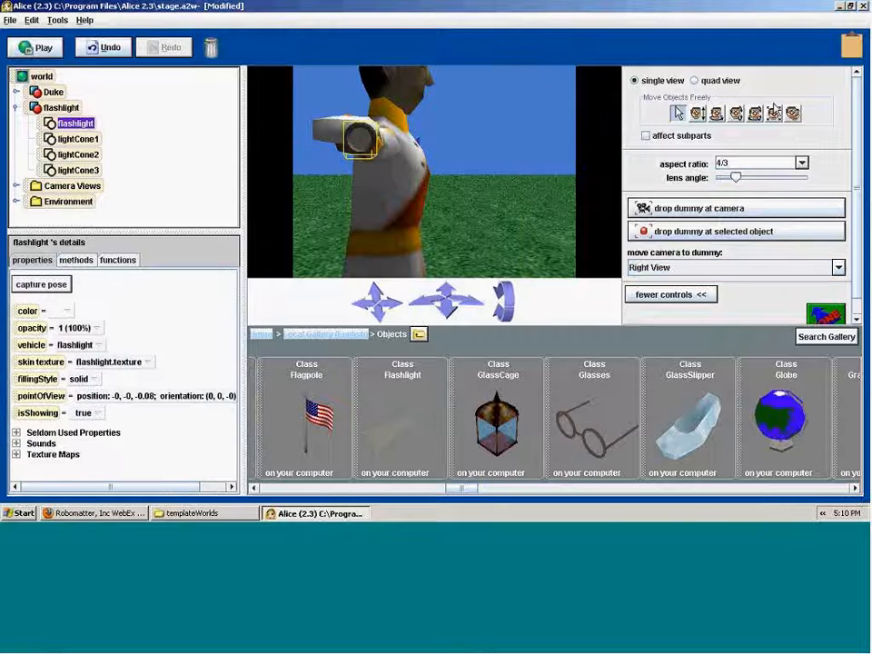
pyautogui.click(61, 108)
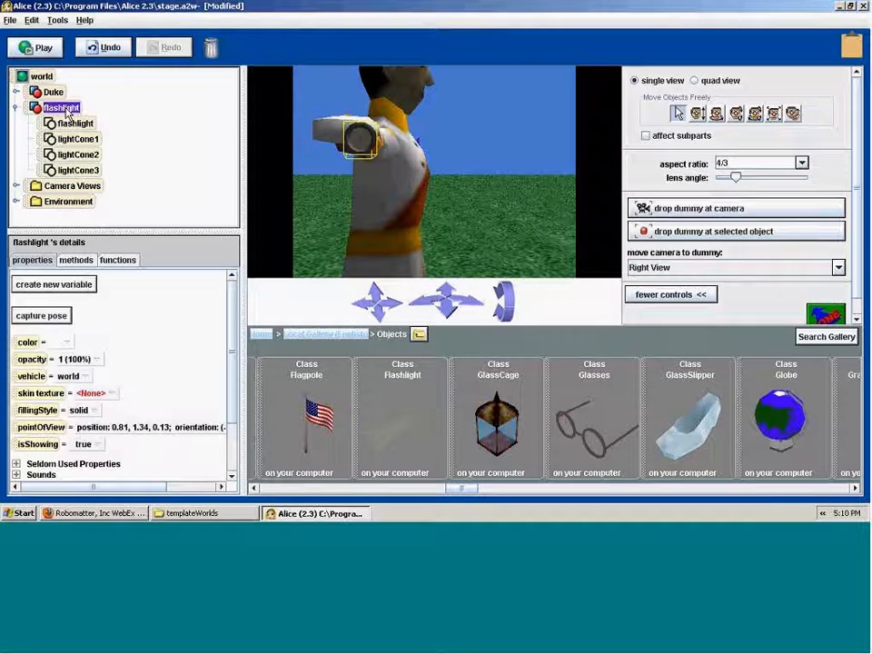
pyautogui.click(717, 116)
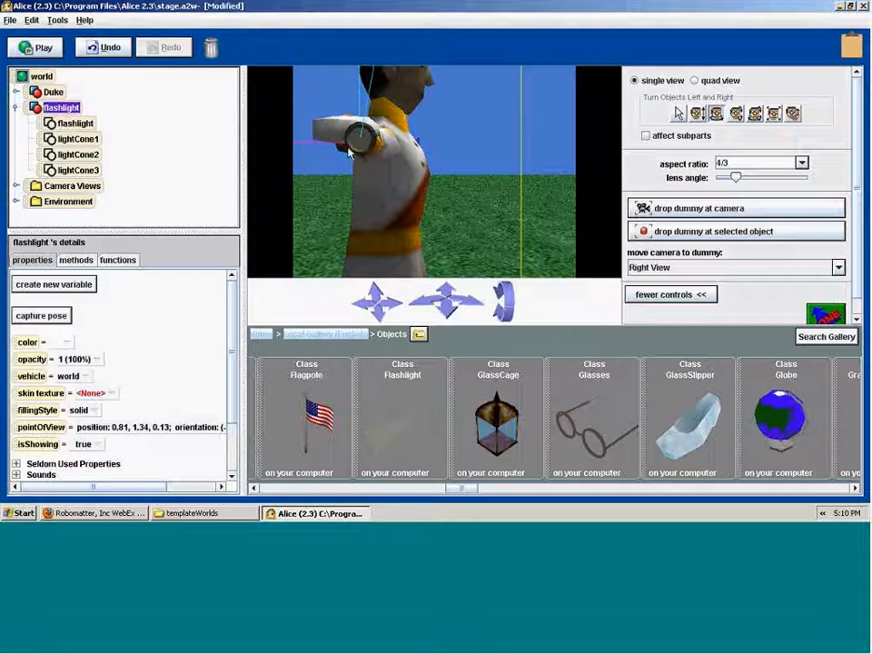
pyautogui.moveTo(349, 152); pyautogui.dragTo(381, 153)
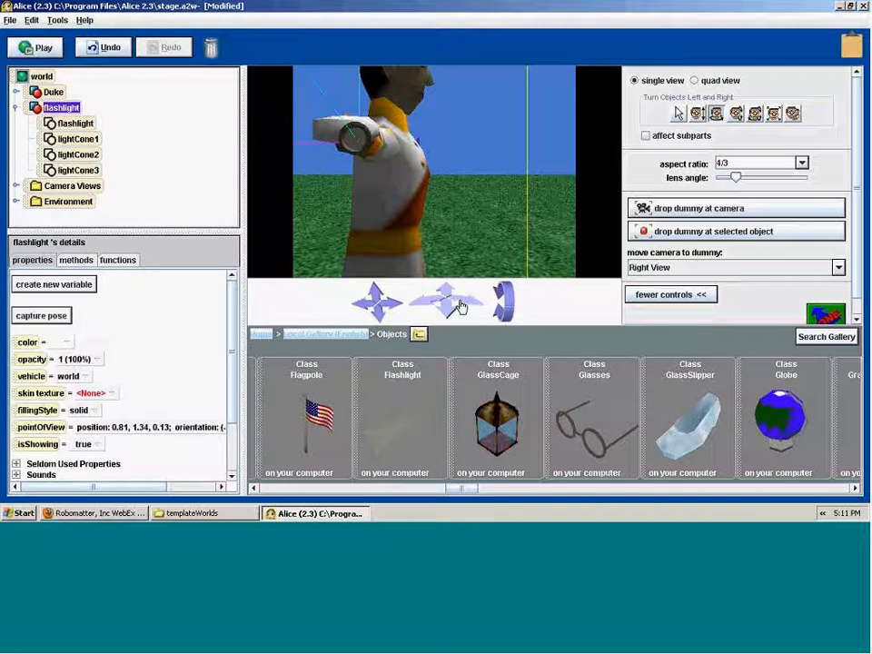
pyautogui.moveTo(376, 303); pyautogui.dragTo(377, 289)
pyautogui.moveTo(511, 304); pyautogui.dragTo(508, 311)
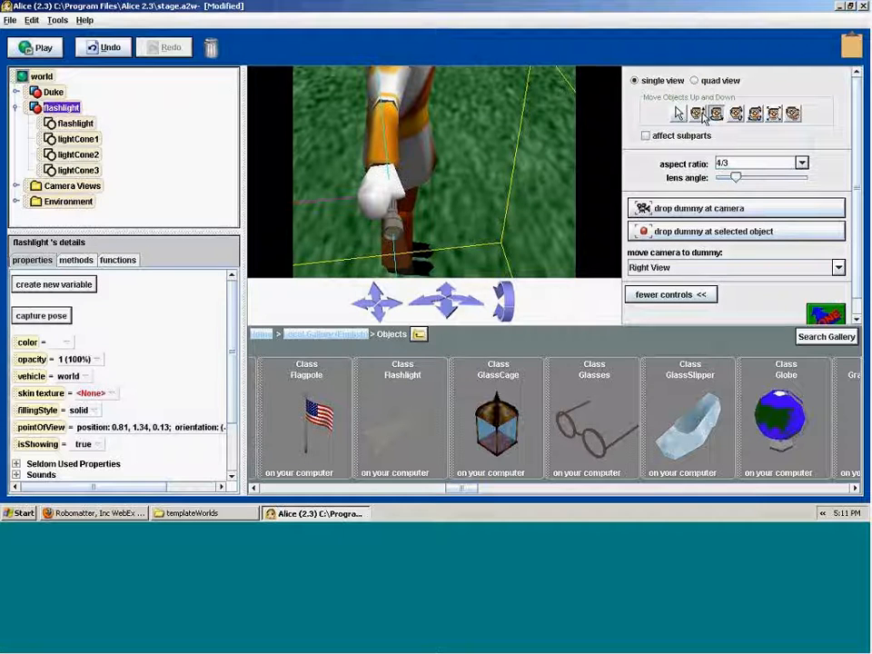
pyautogui.moveTo(389, 222)
pyautogui.mouseDown()
pyautogui.moveTo(404, 213)
pyautogui.moveTo(404, 224)
pyautogui.mouseUp()
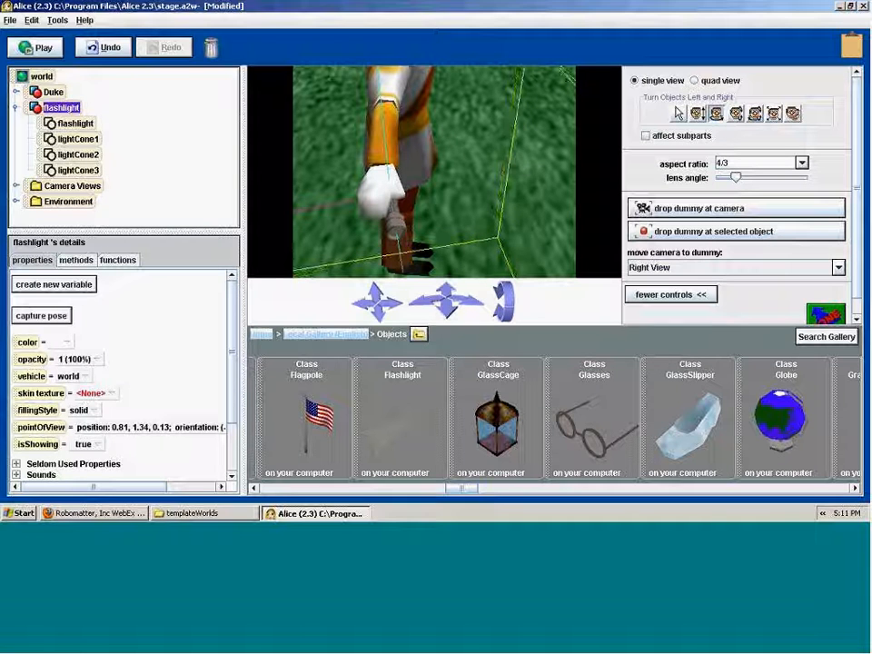
# Step: Move the camera to Front View, return to moving objects freely and deselect the flashlight
pyautogui.click(670, 267)
pyautogui.click(664, 305)
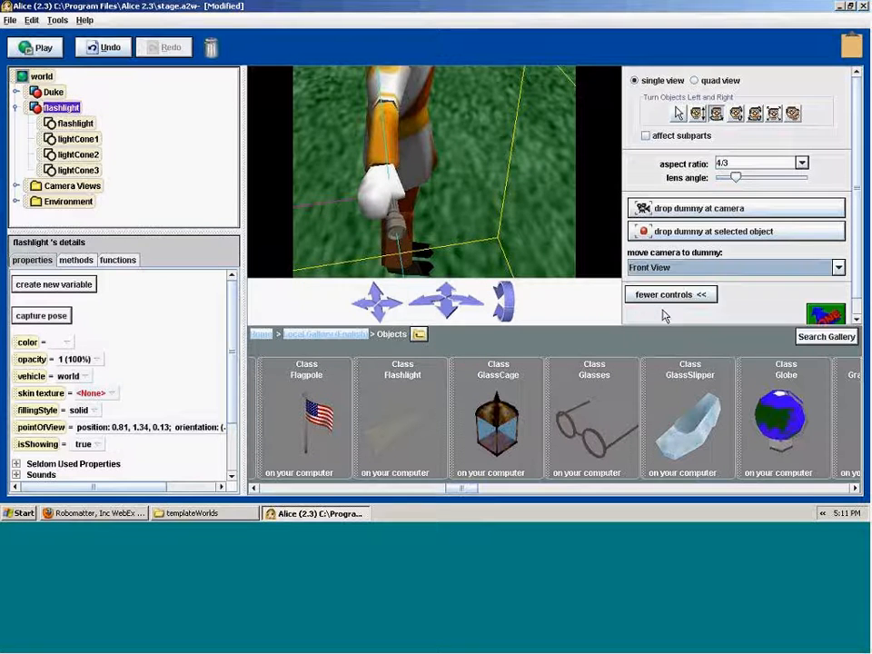
pyautogui.click(678, 114)
pyautogui.click(409, 72)
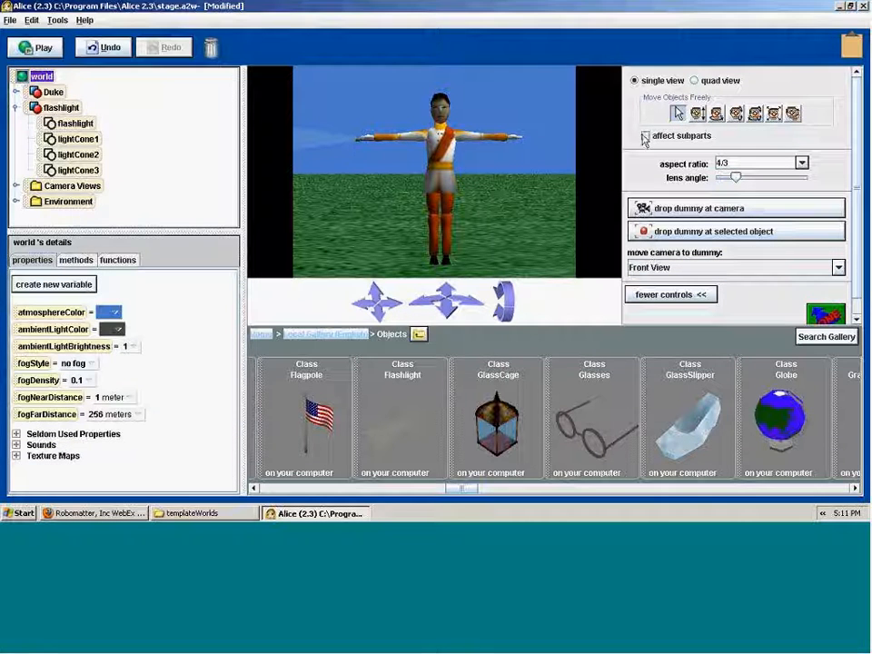
# Step: Move Duke sideways to test whether the flashlight follows him, and undo the move
pyautogui.moveTo(433, 159); pyautogui.dragTo(459, 160)
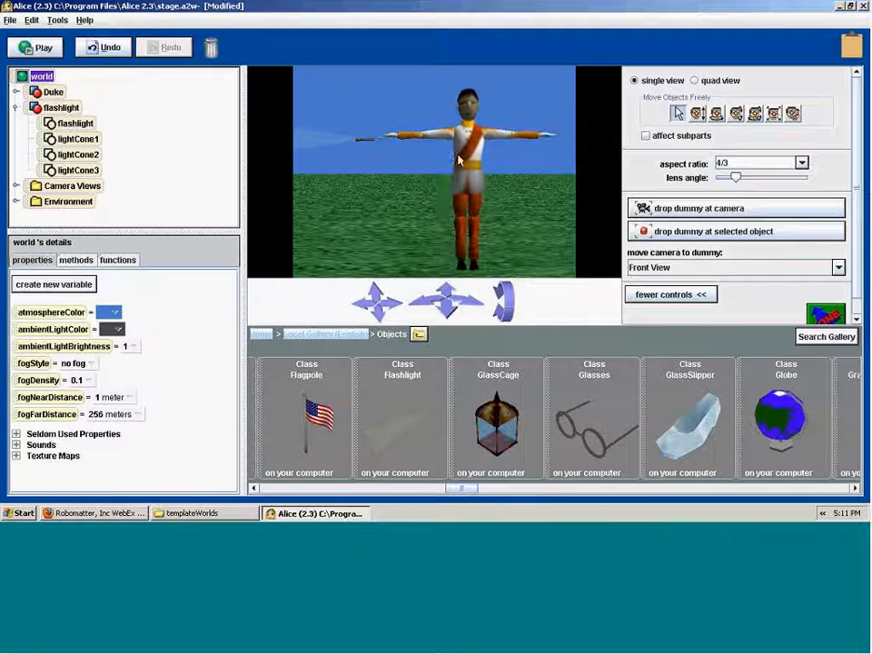
pyautogui.hotkey('ctrl', 'z')
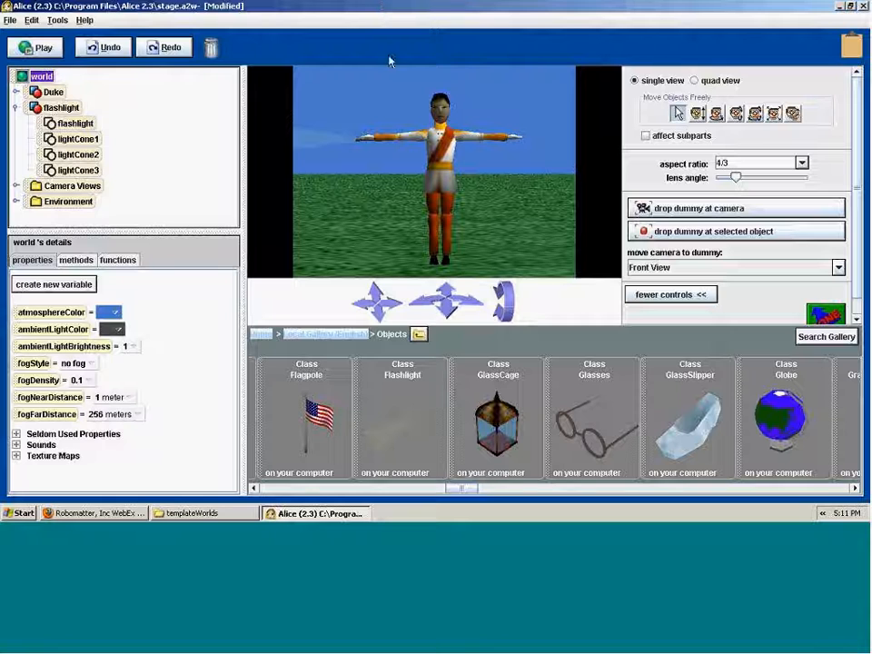
pyautogui.click(360, 141)
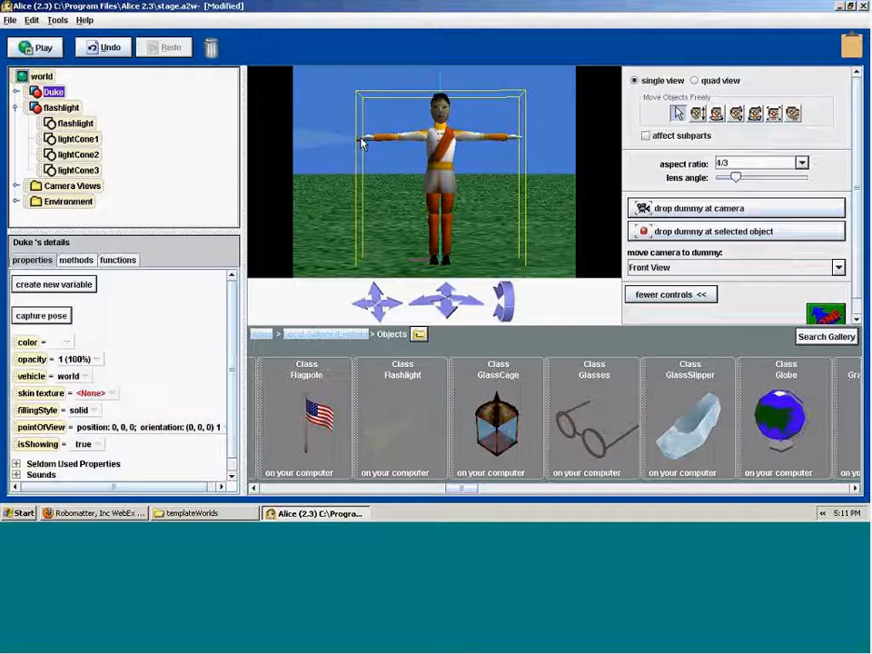
# Step: Set the whole flashlight's vehicle property to the entire Duke
pyautogui.click(62, 108)
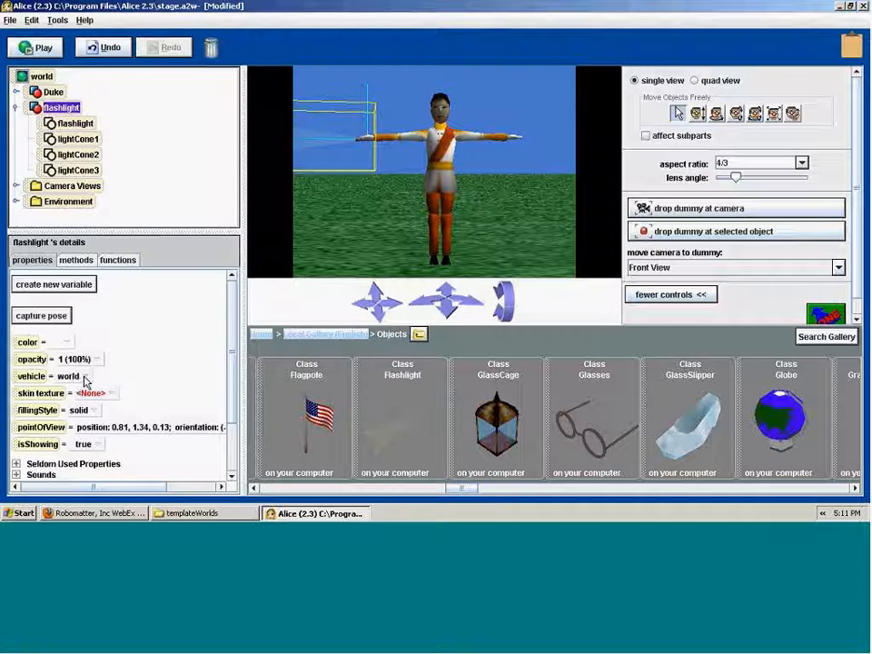
pyautogui.click(86, 381)
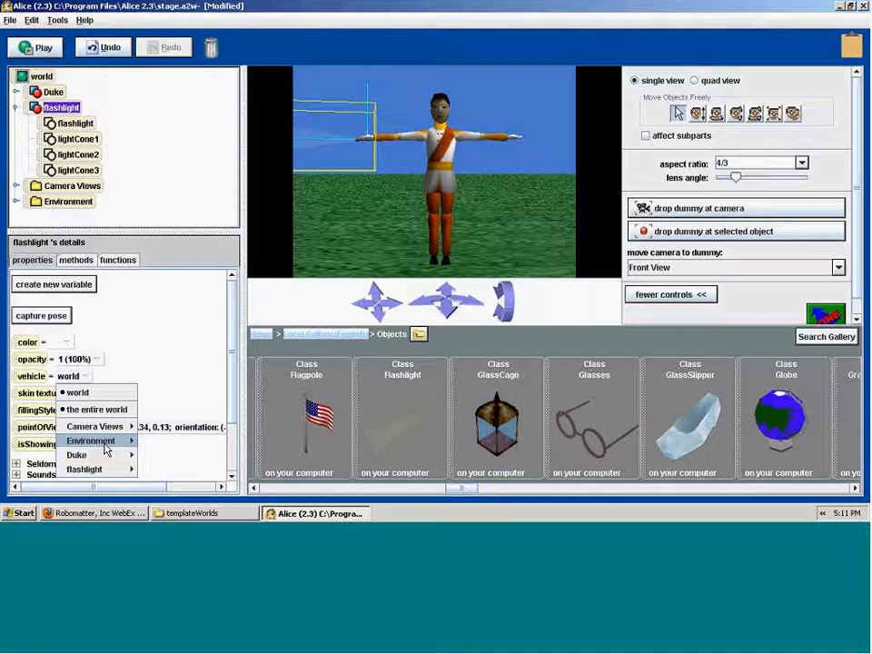
pyautogui.moveTo(93, 431)
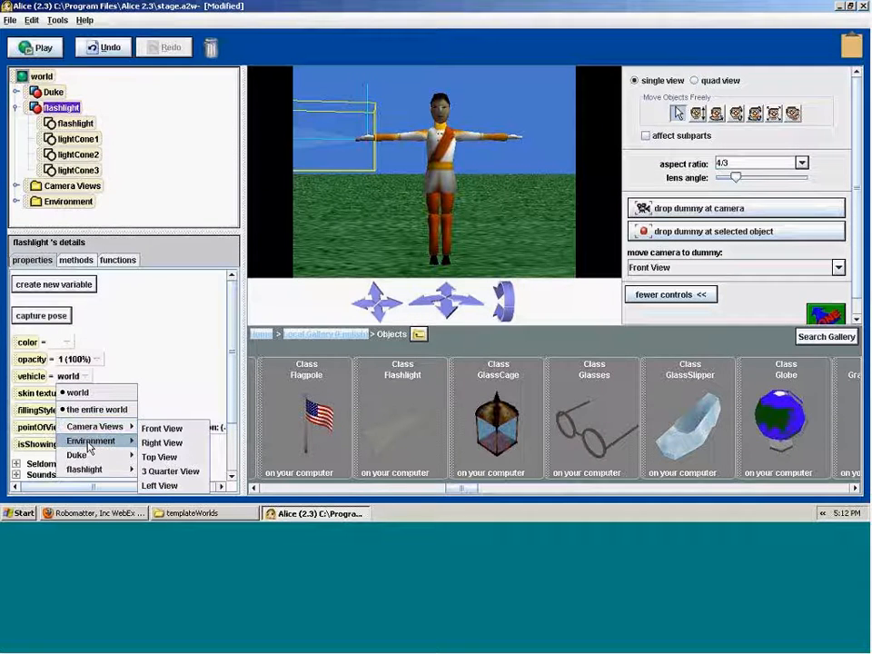
pyautogui.moveTo(89, 445)
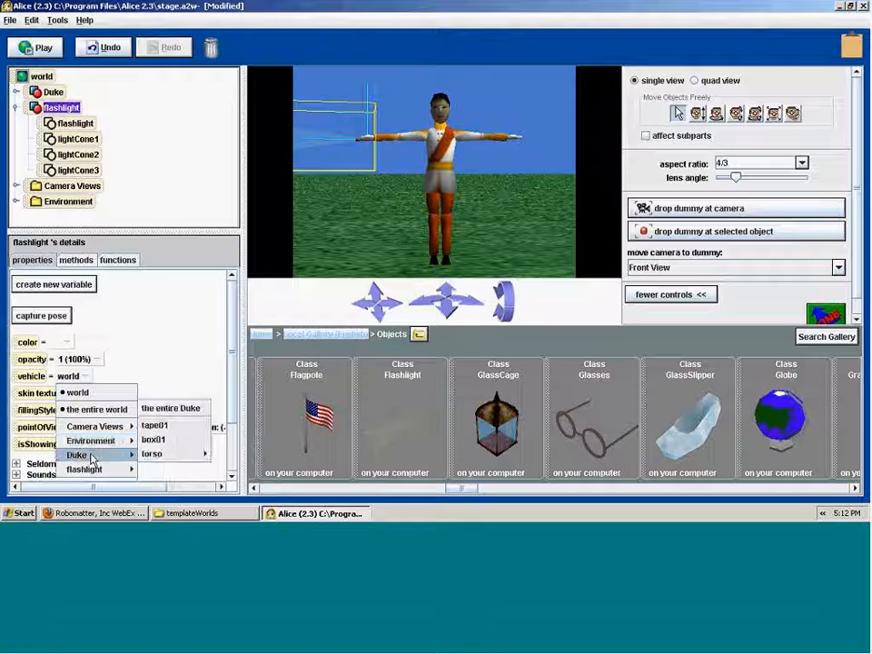
pyautogui.click(174, 414)
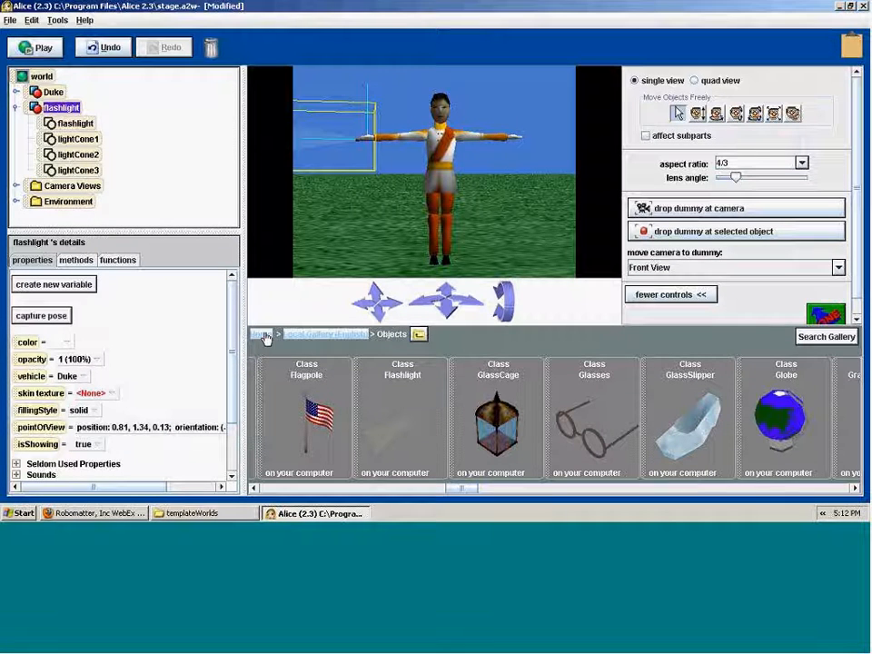
# Step: Test the flashlight's attachment by moving Duke and turning him forwards and backwards, undoing each change
pyautogui.click(515, 124)
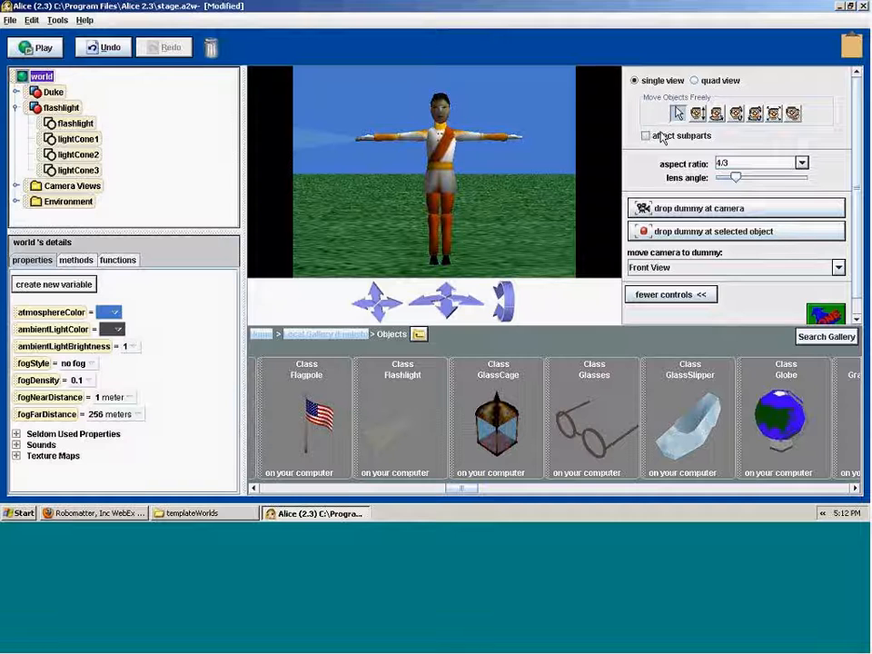
pyautogui.moveTo(440, 144)
pyautogui.mouseDown()
pyautogui.moveTo(477, 149)
pyautogui.moveTo(434, 150)
pyautogui.mouseUp()
pyautogui.hotkey('ctrl', 'z')
pyautogui.hotkey('ctrl', 'z')
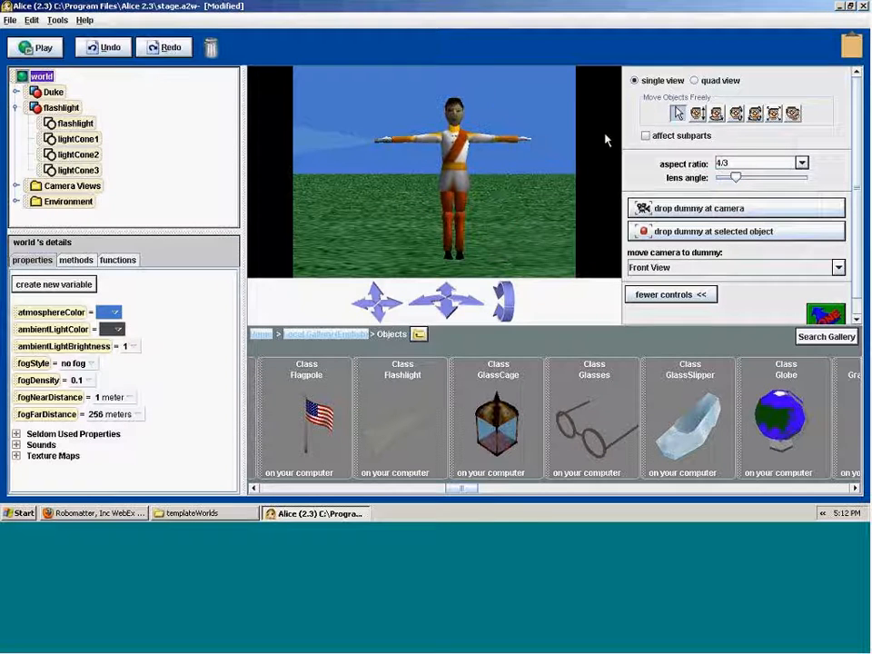
pyautogui.click(736, 113)
pyautogui.moveTo(442, 147)
pyautogui.mouseDown()
pyautogui.moveTo(441, 181)
pyautogui.moveTo(441, 132)
pyautogui.moveTo(430, 161)
pyautogui.mouseUp()
pyautogui.hotkey('ctrl', 'z')
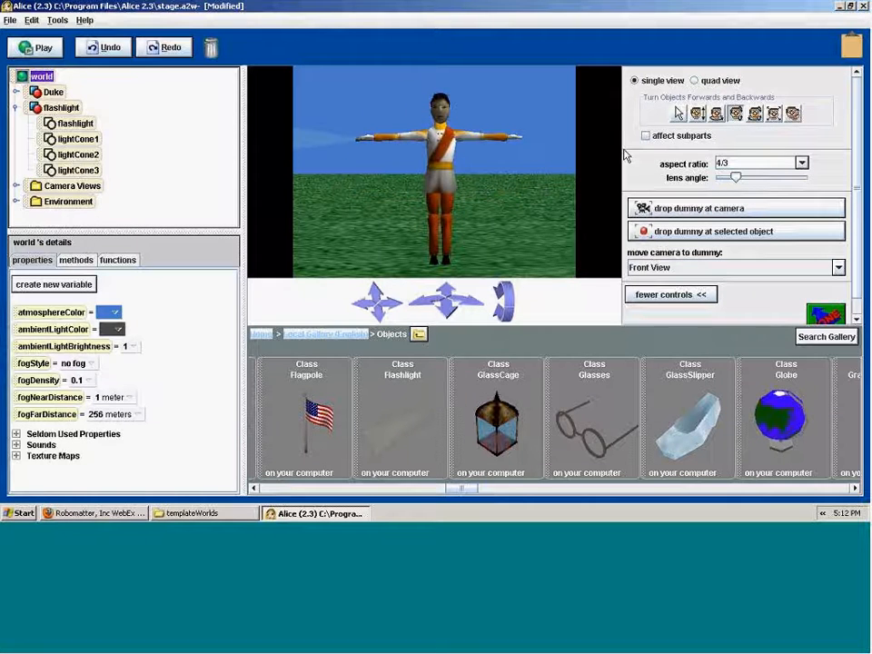
# Step: With affect subparts enabled, rotate Duke's right arm to test the flashlight's attachment, undo it and disable the option
pyautogui.click(646, 136)
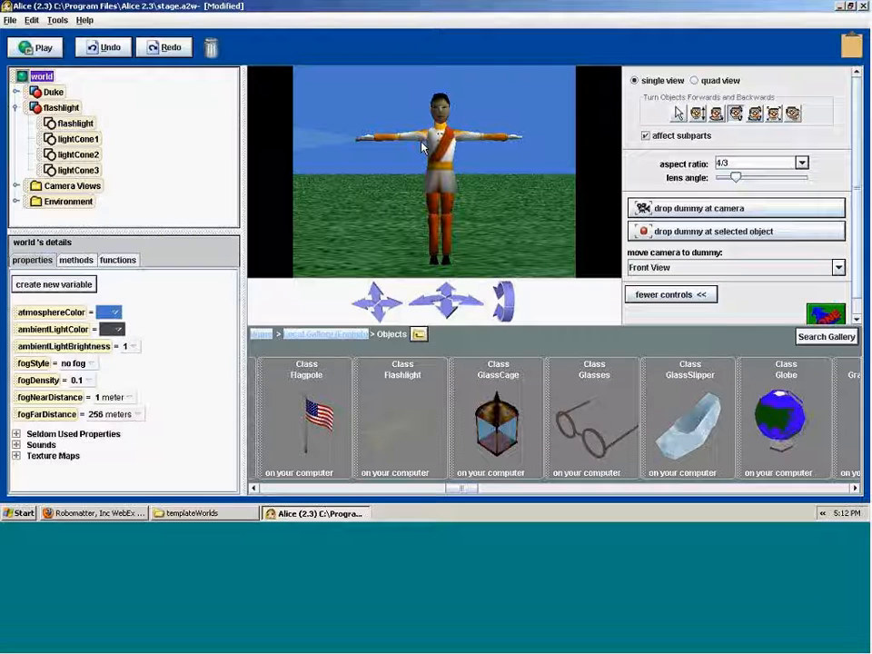
pyautogui.moveTo(414, 139)
pyautogui.mouseDown()
pyautogui.moveTo(415, 150)
pyautogui.moveTo(413, 138)
pyautogui.mouseUp()
pyautogui.hotkey('ctrl', 'z')
pyautogui.hotkey('ctrl', 'z')
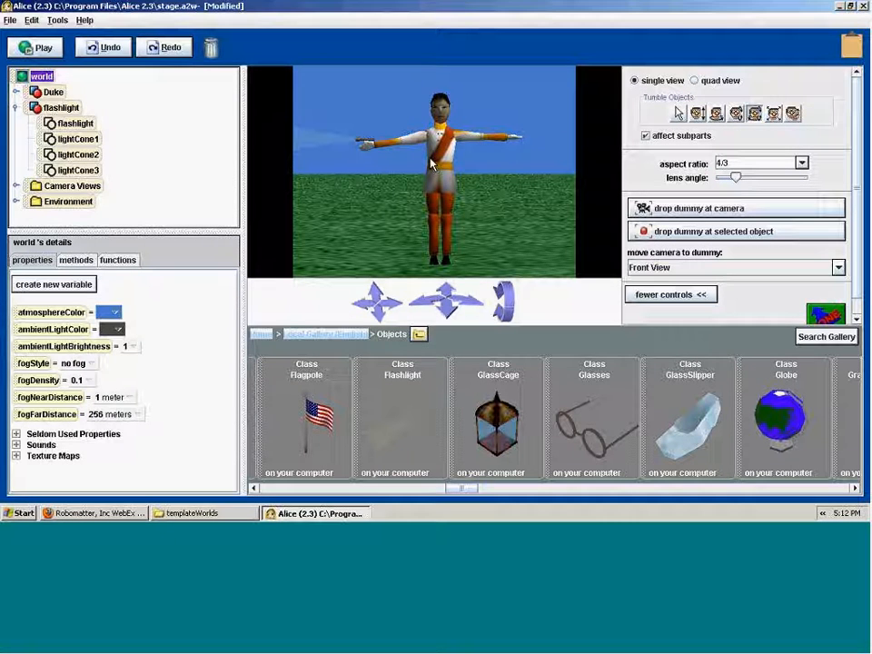
pyautogui.click(646, 136)
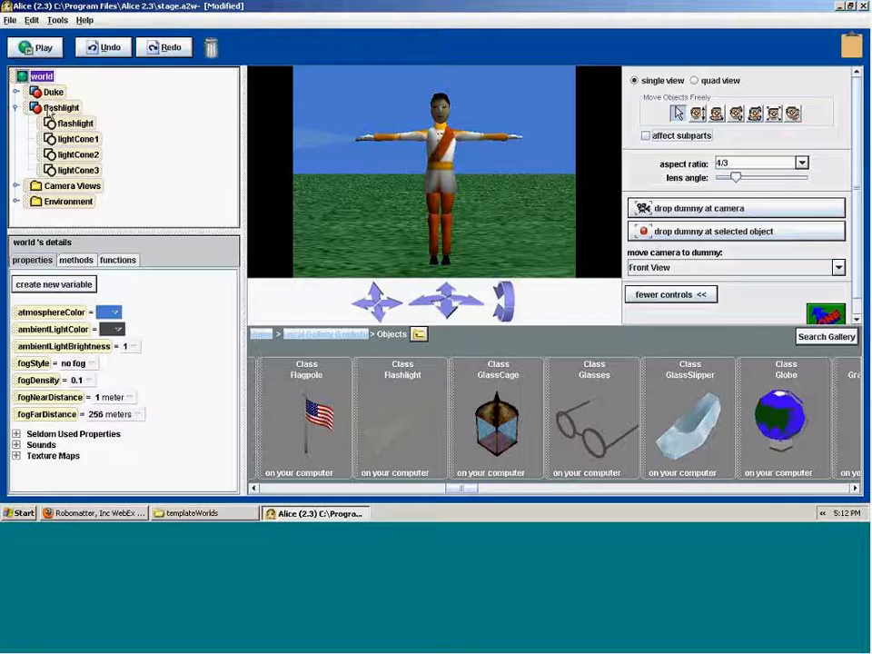
# Step: Review which parts of Duke are offered as the flashlight's vehicle, leaving the property as it is
pyautogui.click(56, 109)
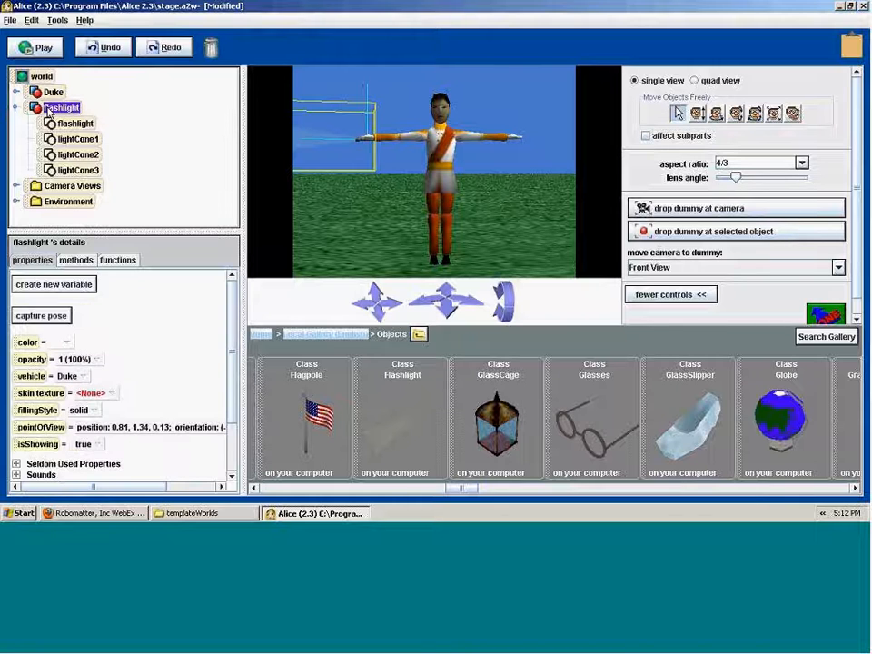
pyautogui.click(85, 376)
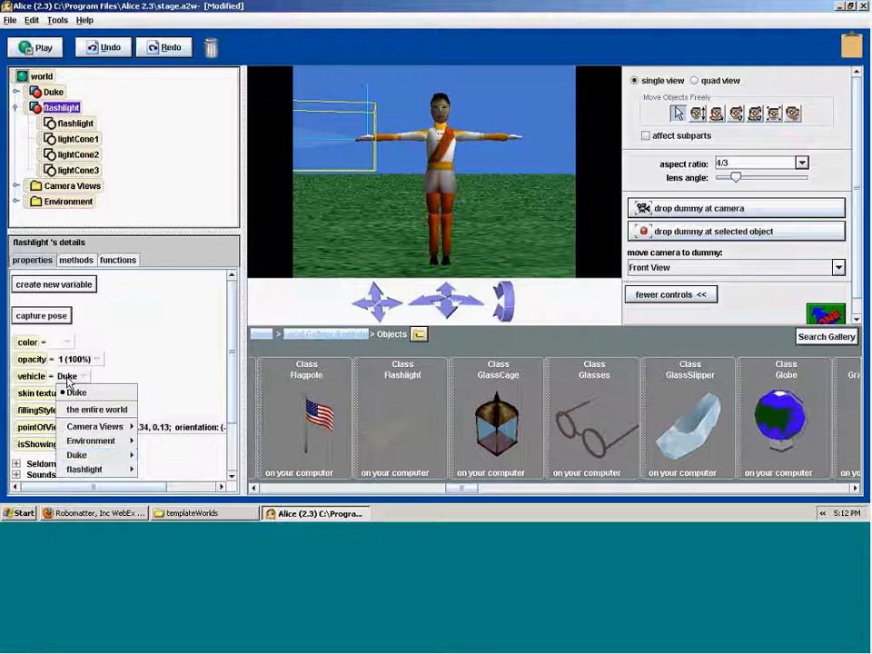
pyautogui.moveTo(77, 454)
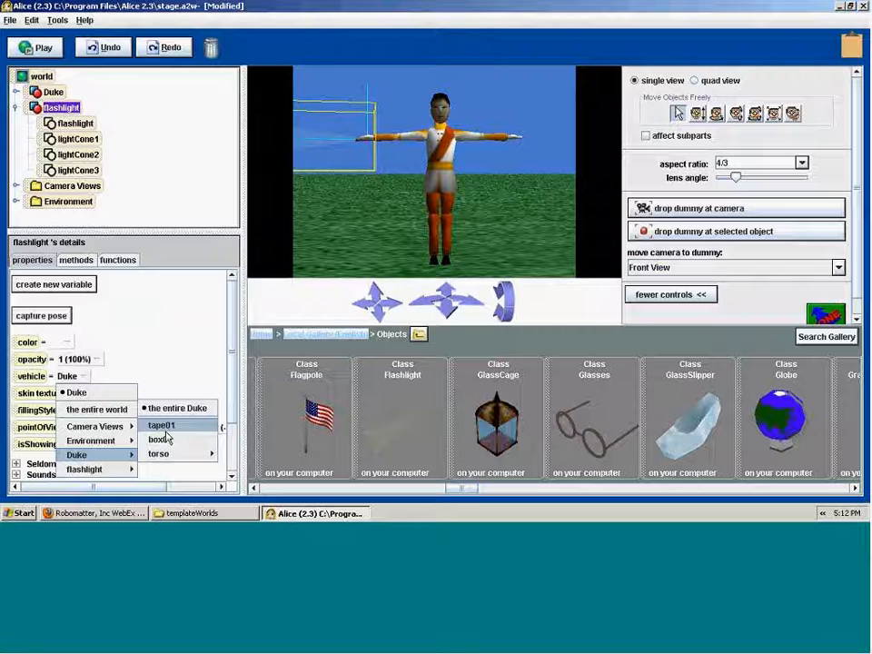
pyautogui.click(176, 300)
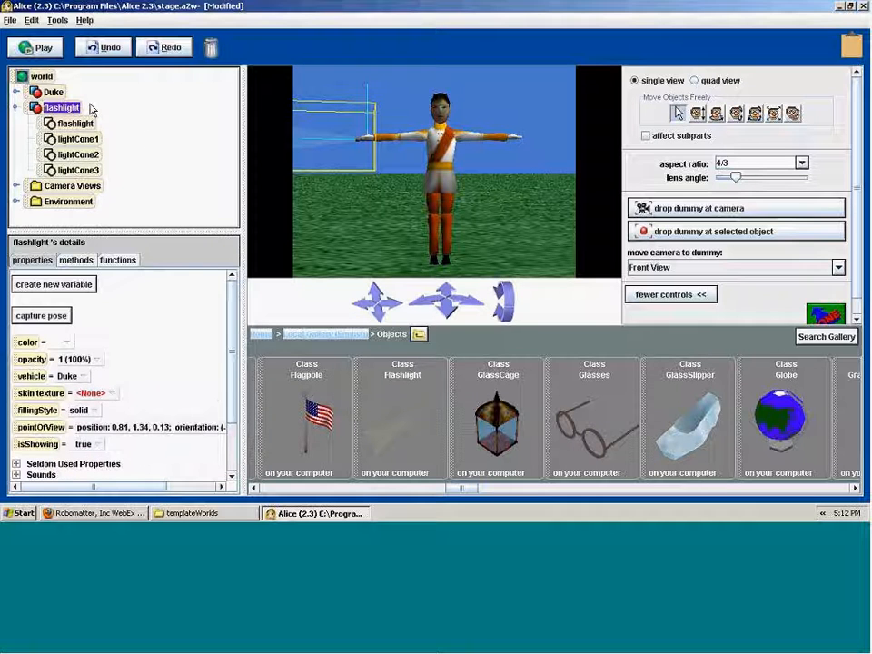
# Step: Expand Duke's torso, rightUpperArm and rightLowerArm in the object tree and select rightHand
pyautogui.click(16, 92)
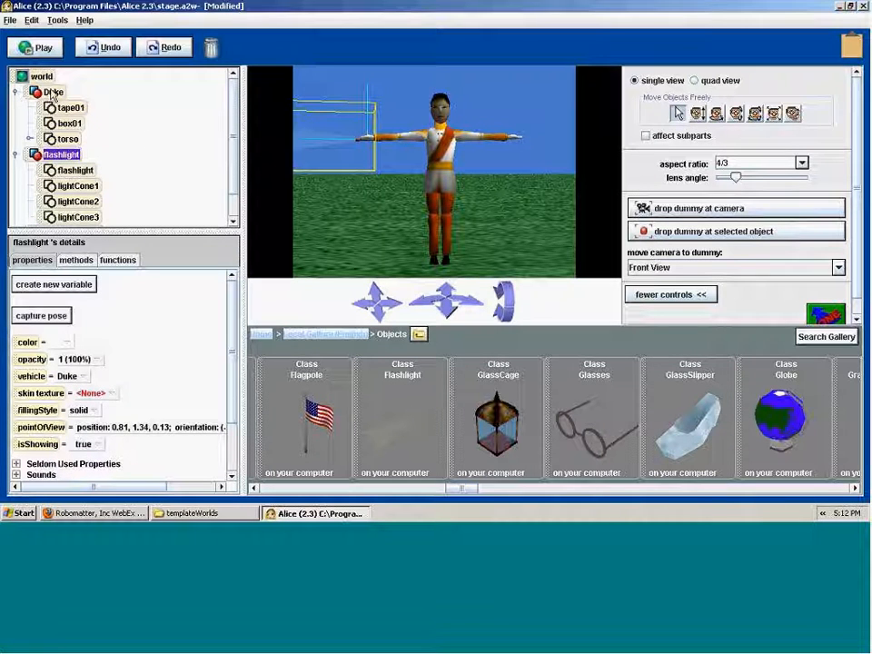
pyautogui.click(28, 140)
pyautogui.scroll(-2, 230, 121)
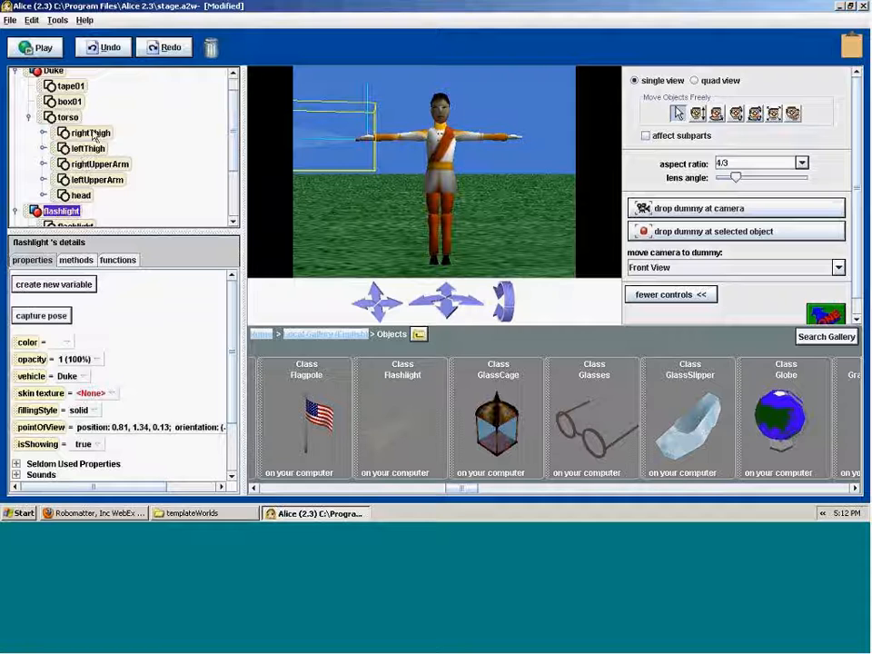
pyautogui.click(43, 164)
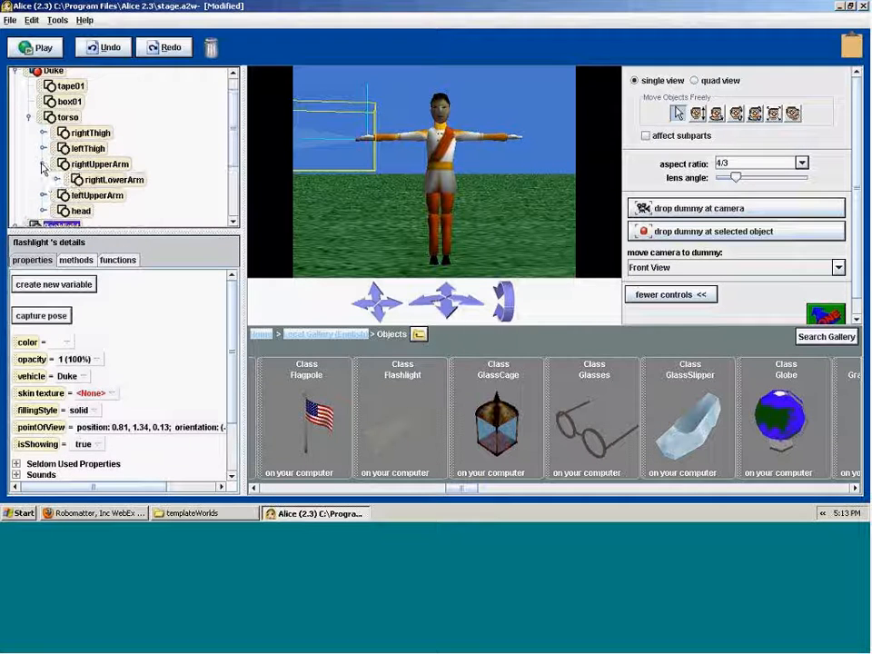
pyautogui.click(56, 180)
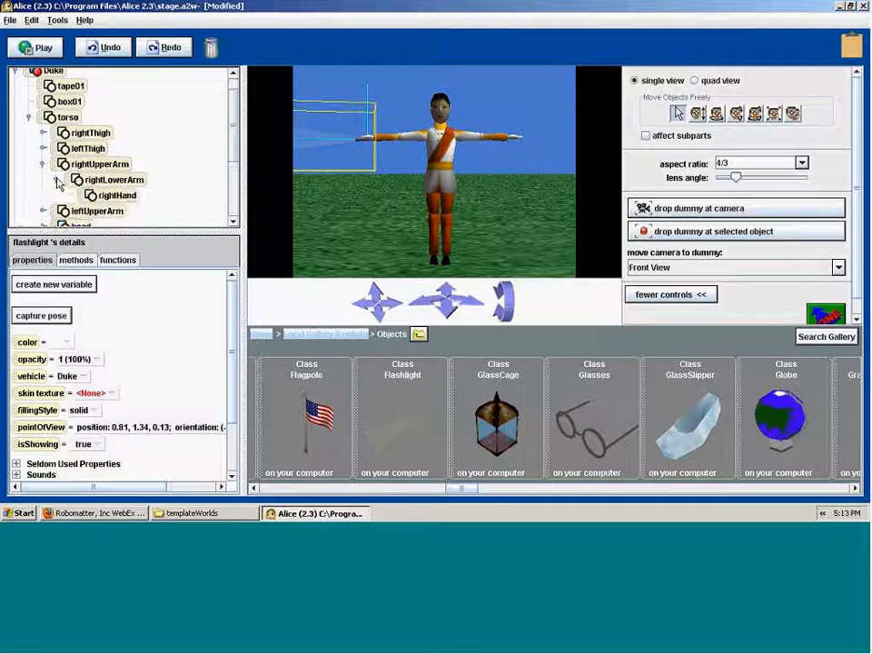
pyautogui.click(115, 196)
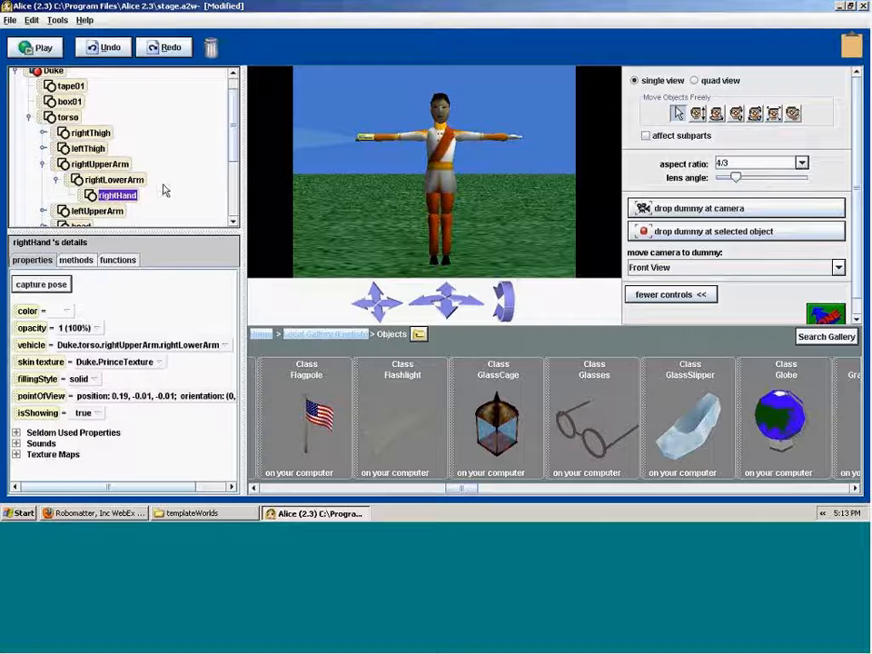
# Step: Set the flashlight's vehicle property to Duke's rightHand, found under torso, rightUpperArm and rightLowerArm
pyautogui.scroll(2, 231, 129)
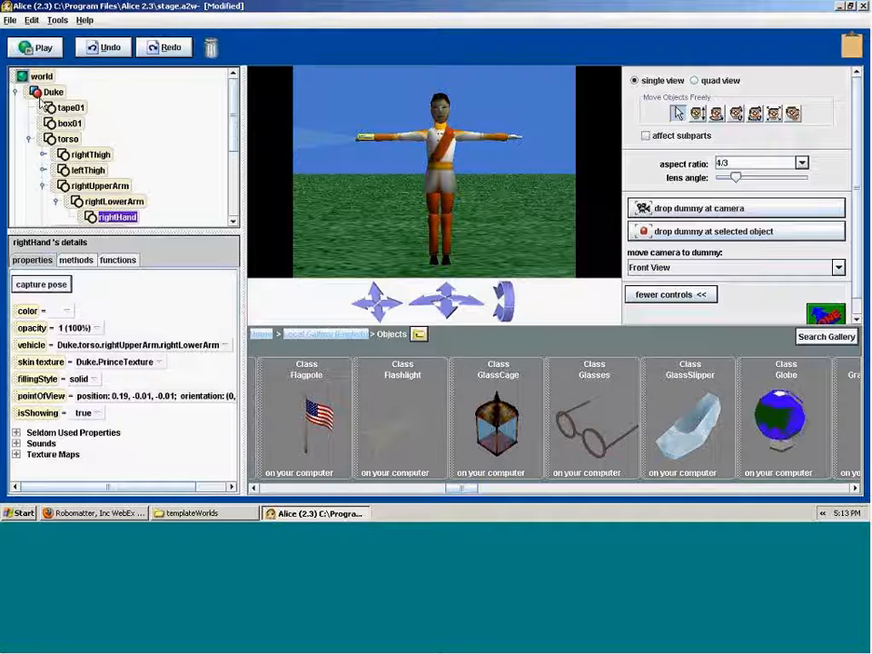
pyautogui.scroll(-5, 172, 104)
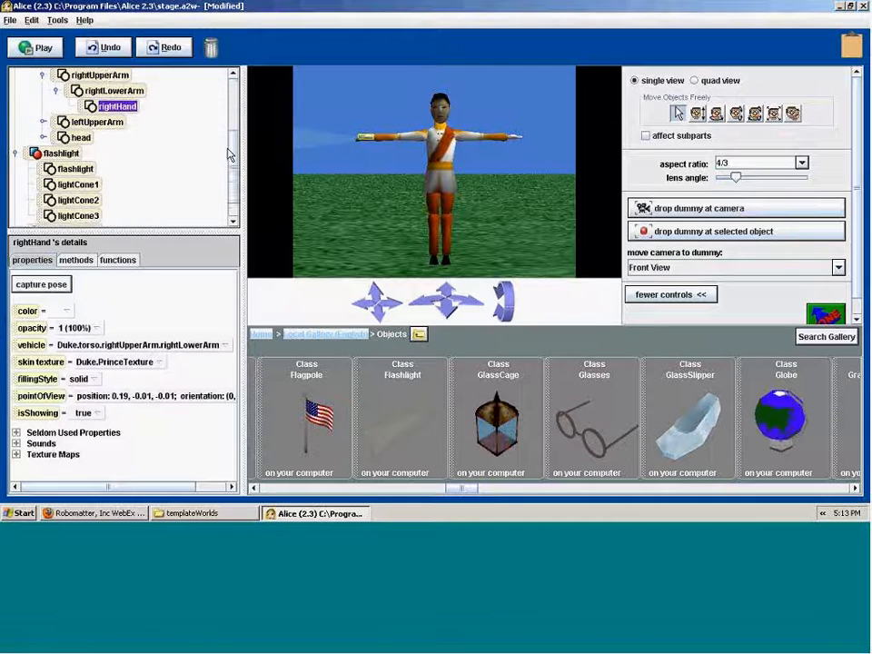
pyautogui.click(140, 145)
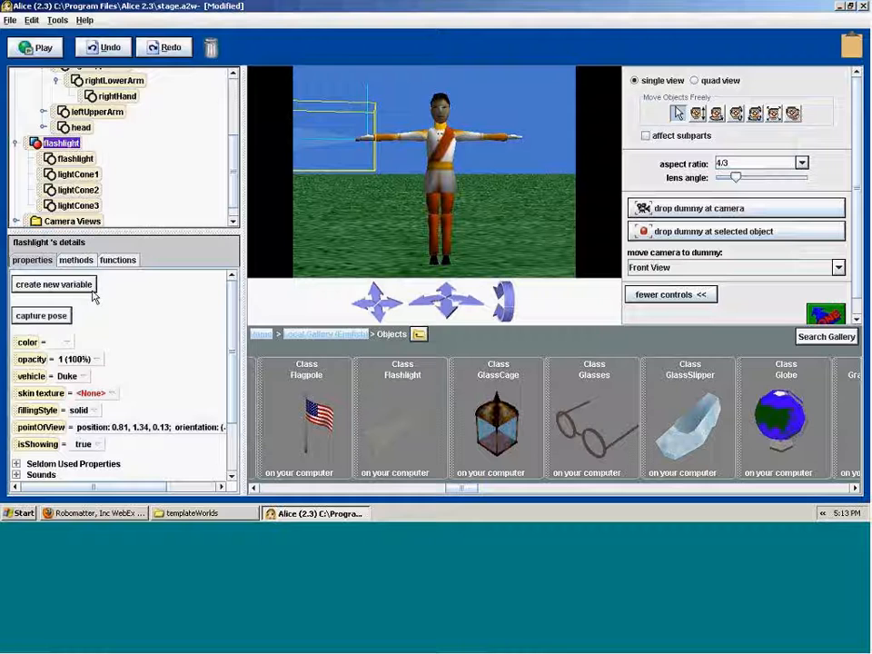
pyautogui.click(82, 376)
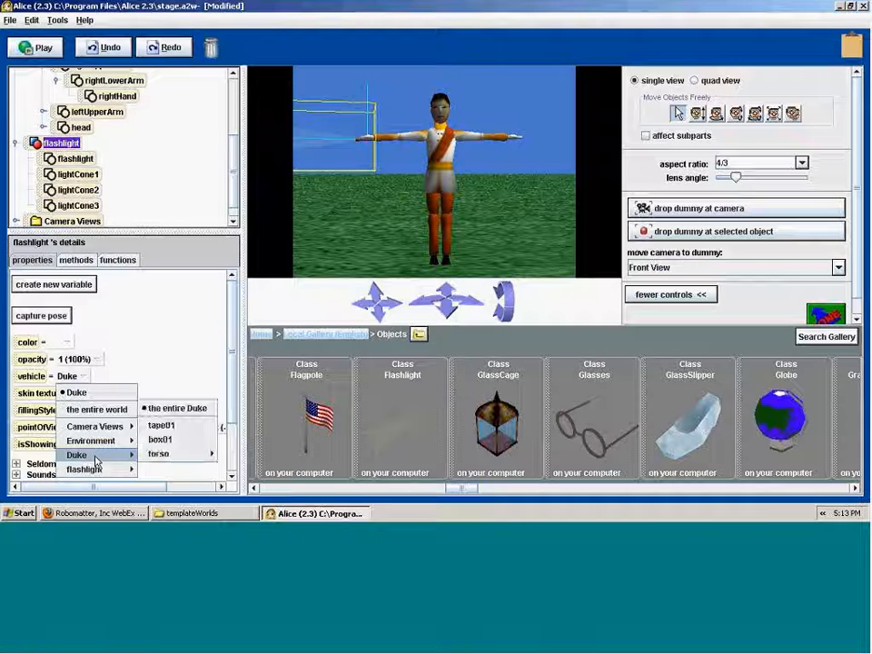
pyautogui.moveTo(166, 455)
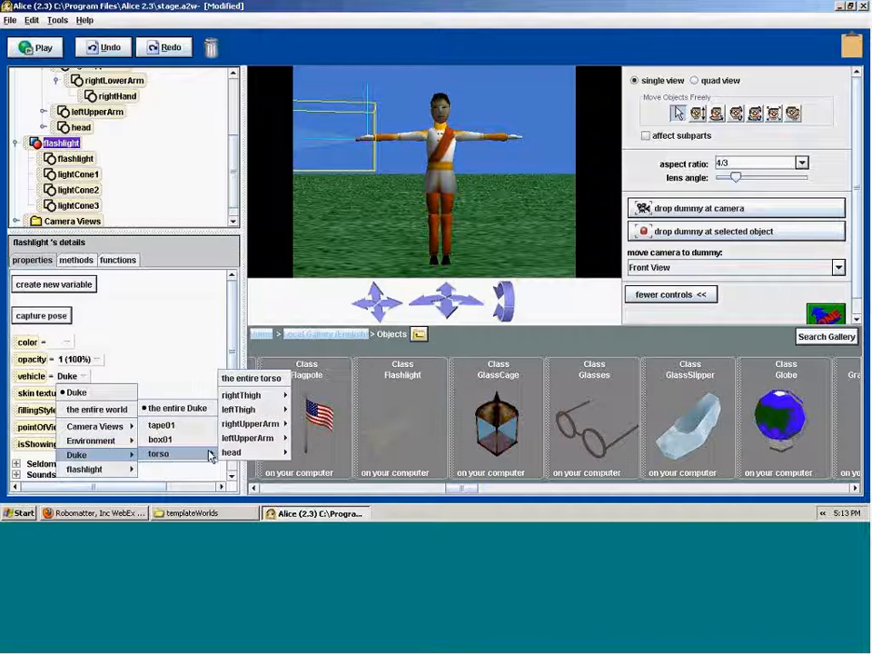
pyautogui.moveTo(254, 424)
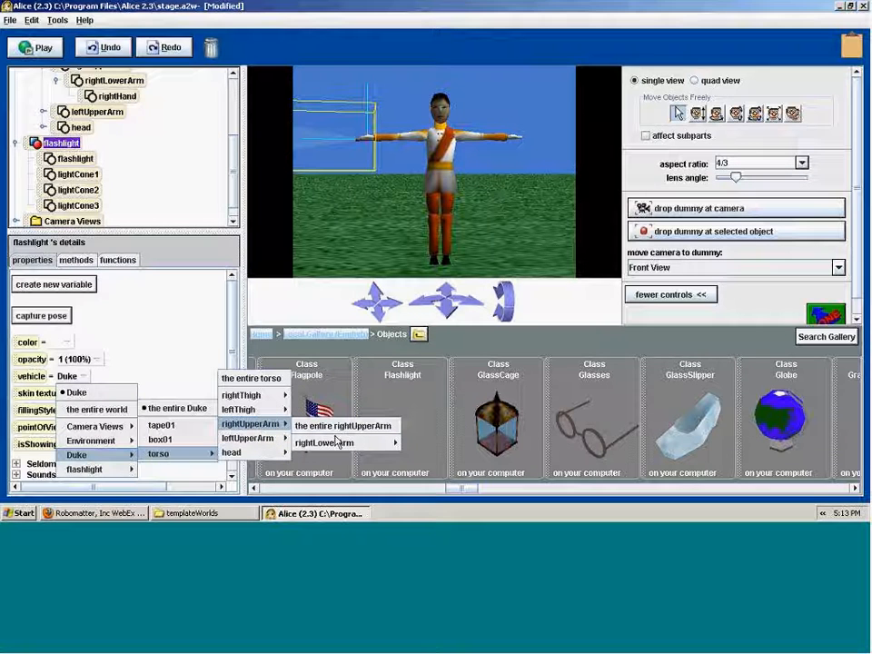
pyautogui.moveTo(334, 442)
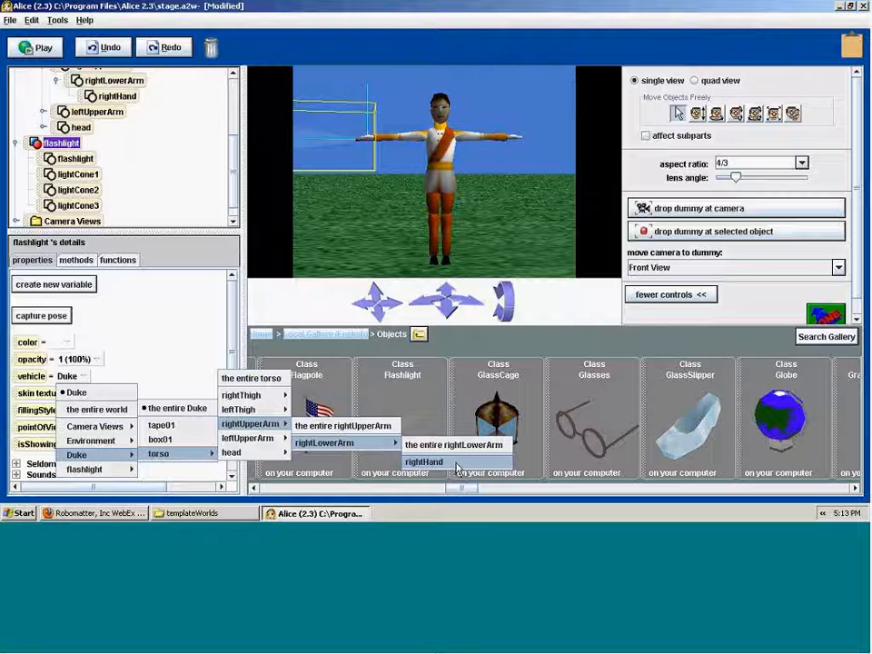
pyautogui.click(458, 466)
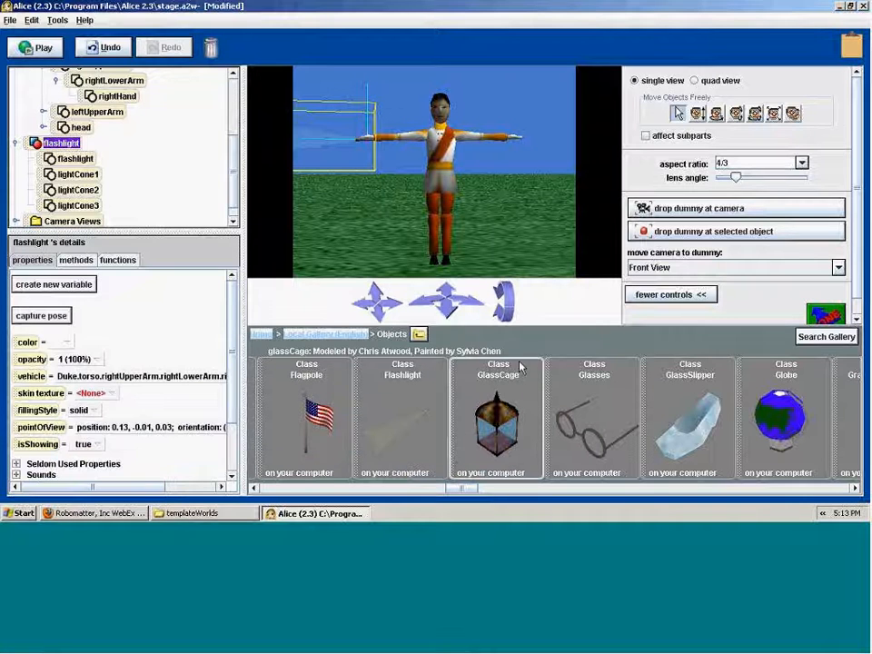
# Step: Enable affect subparts, turn Duke's right hand forwards and backwards to test the flashlight's attachment, undo it and return to free movement
pyautogui.click(646, 135)
pyautogui.click(736, 113)
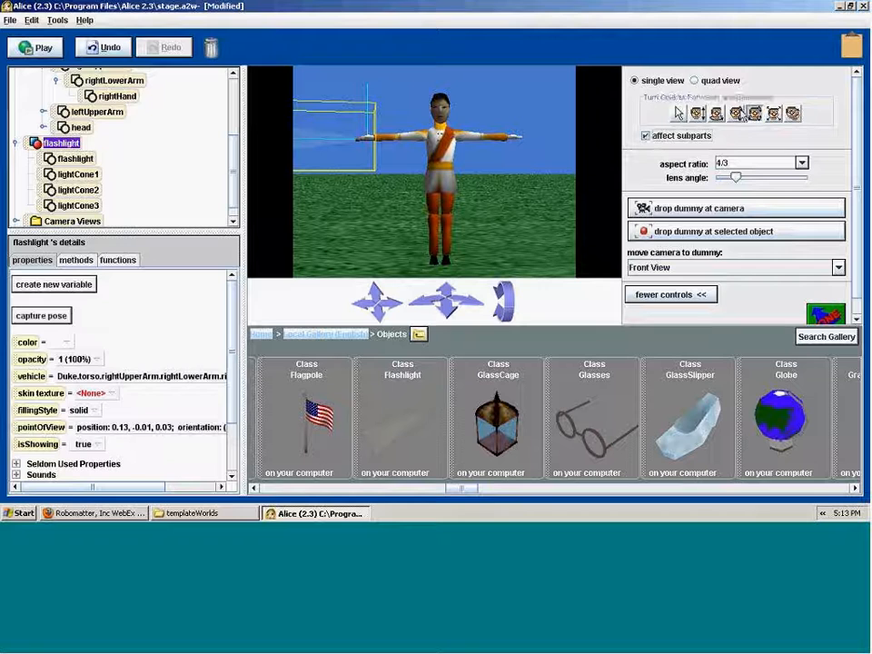
pyautogui.moveTo(367, 138)
pyautogui.mouseDown()
pyautogui.moveTo(366, 119)
pyautogui.moveTo(377, 140)
pyautogui.moveTo(380, 129)
pyautogui.moveTo(379, 138)
pyautogui.moveTo(368, 128)
pyautogui.moveTo(372, 140)
pyautogui.mouseUp()
pyautogui.hotkey('ctrl', 'z')
pyautogui.hotkey('ctrl', 'z')
pyautogui.hotkey('ctrl', 'z')
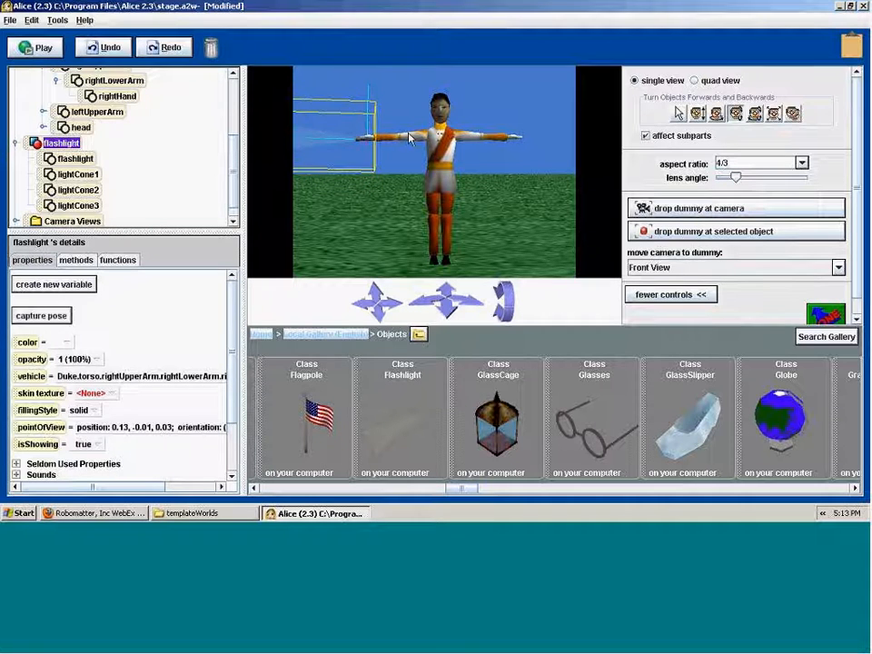
pyautogui.click(678, 112)
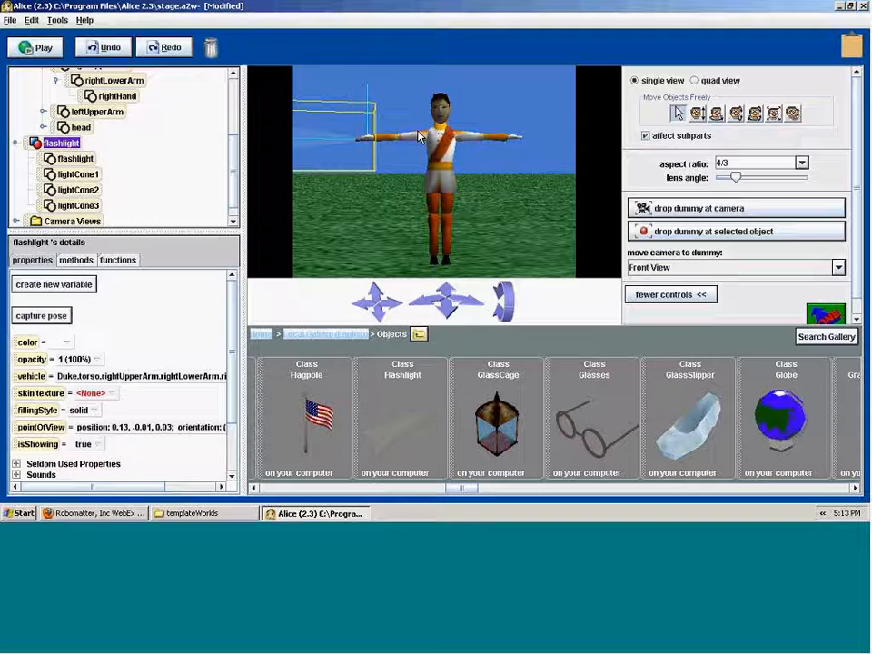
# Step: Collapse the flashlight and all of Duke's parts in the object tree, and select the world instead of the flashlight
pyautogui.click(16, 142)
pyautogui.scroll(2, 174, 92)
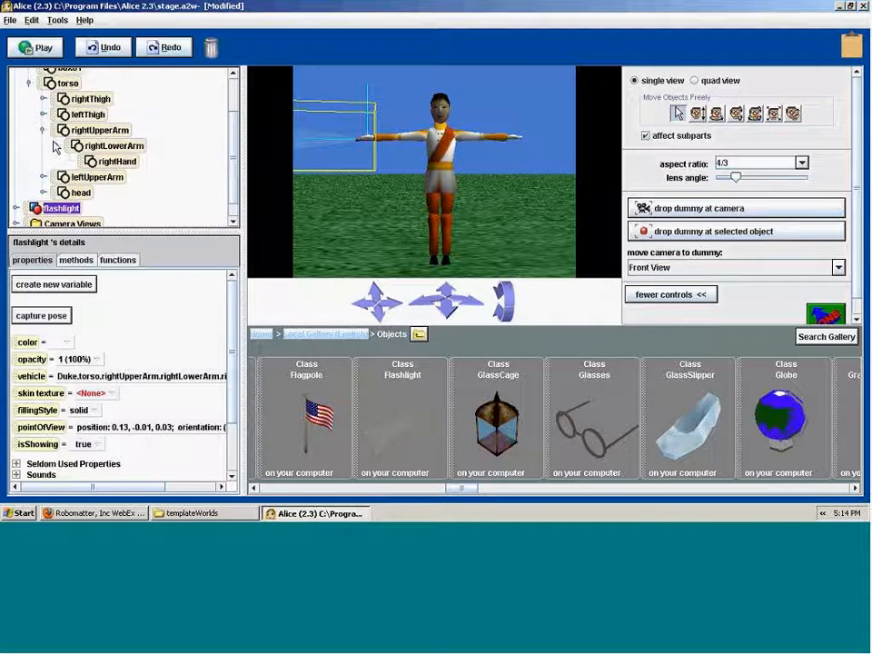
pyautogui.click(42, 132)
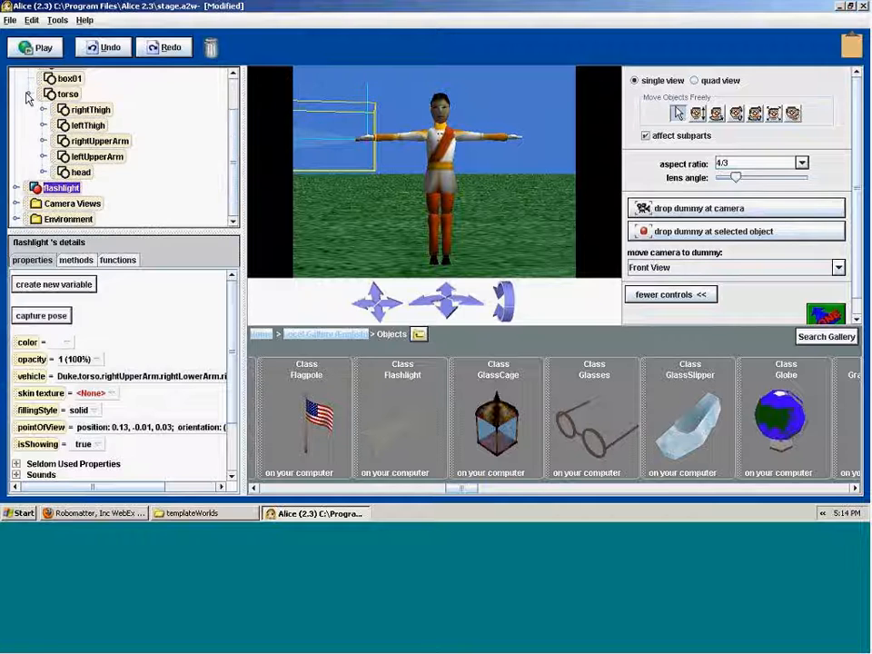
pyautogui.click(30, 93)
pyautogui.click(17, 92)
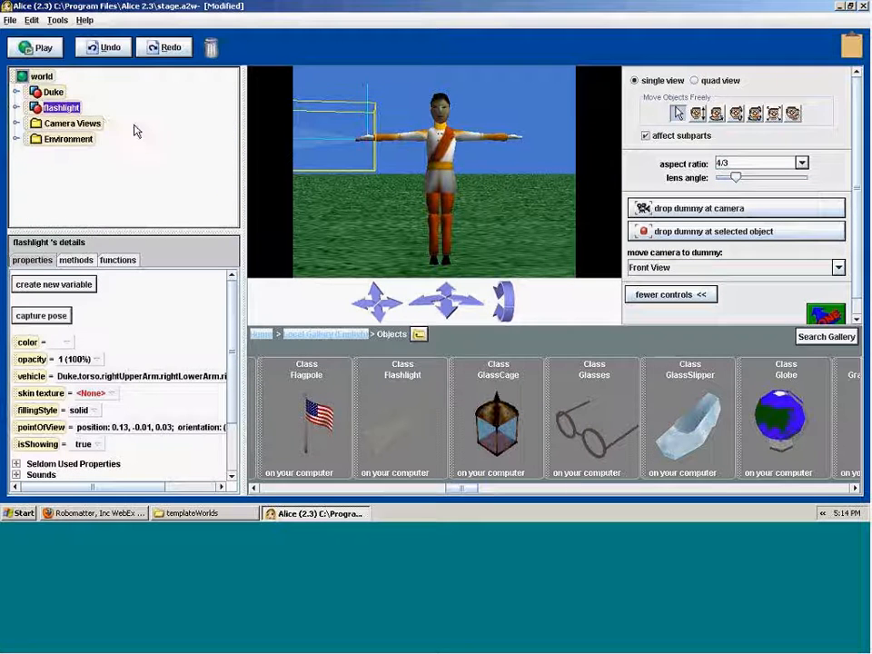
pyautogui.click(507, 94)
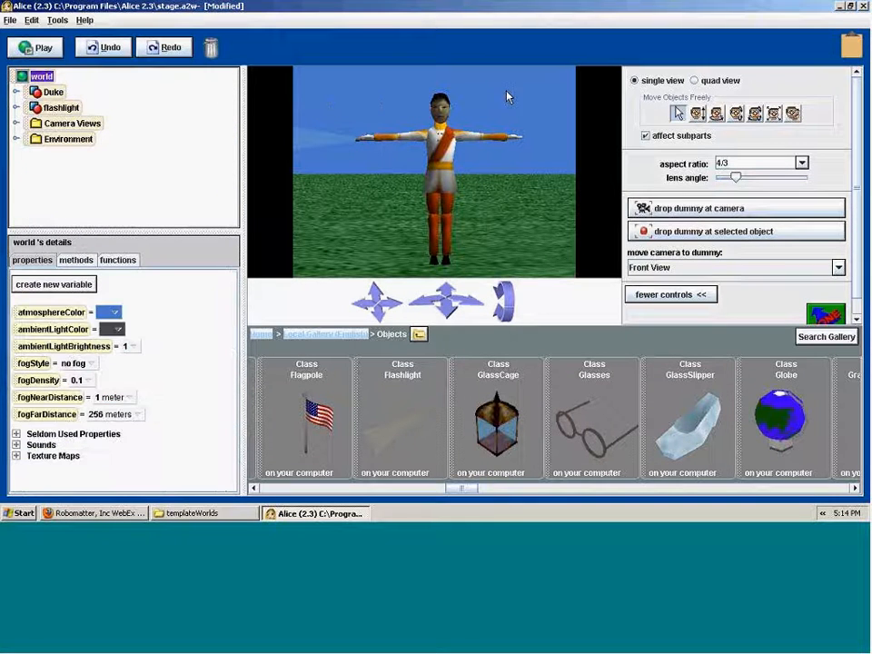
# Step: Test turning Duke's rightUpperArm forwards and backwards, left and right, and tumbling it, undoing each change
pyautogui.click(419, 137)
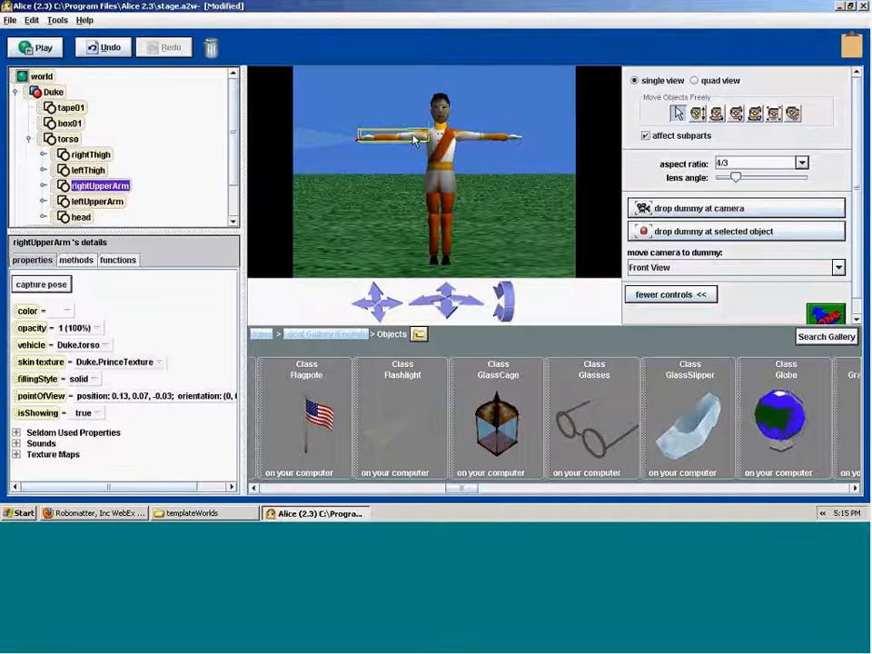
pyautogui.click(736, 114)
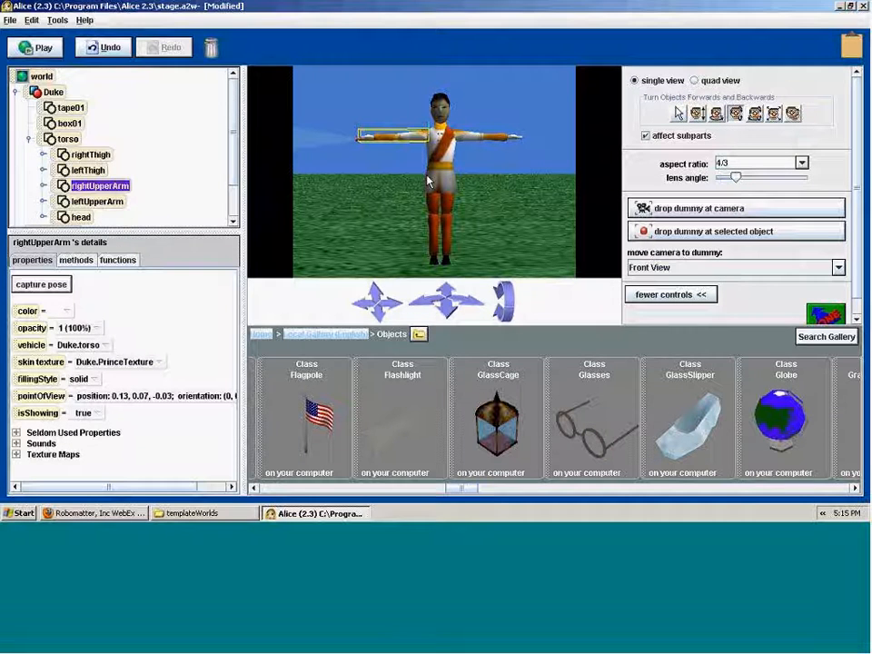
pyautogui.moveTo(419, 135); pyautogui.dragTo(420, 148)
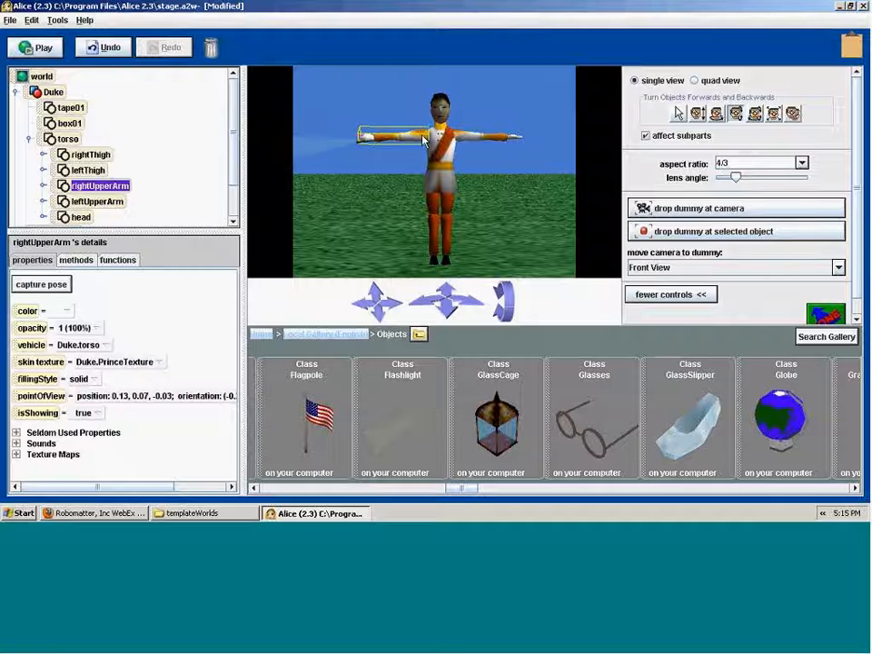
pyautogui.hotkey('ctrl', 'z')
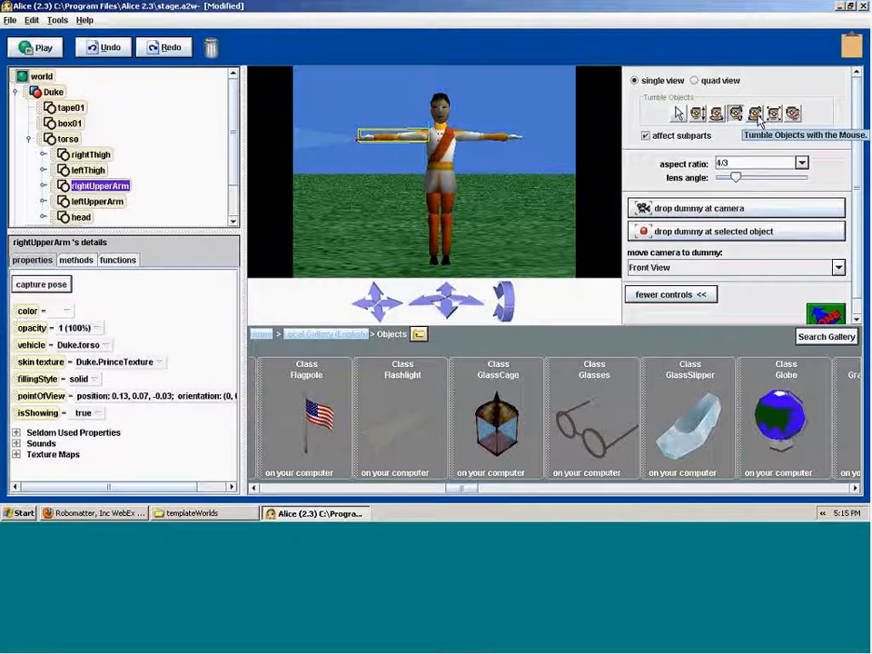
pyautogui.moveTo(444, 142); pyautogui.dragTo(409, 141)
pyautogui.hotkey('ctrl', 'z')
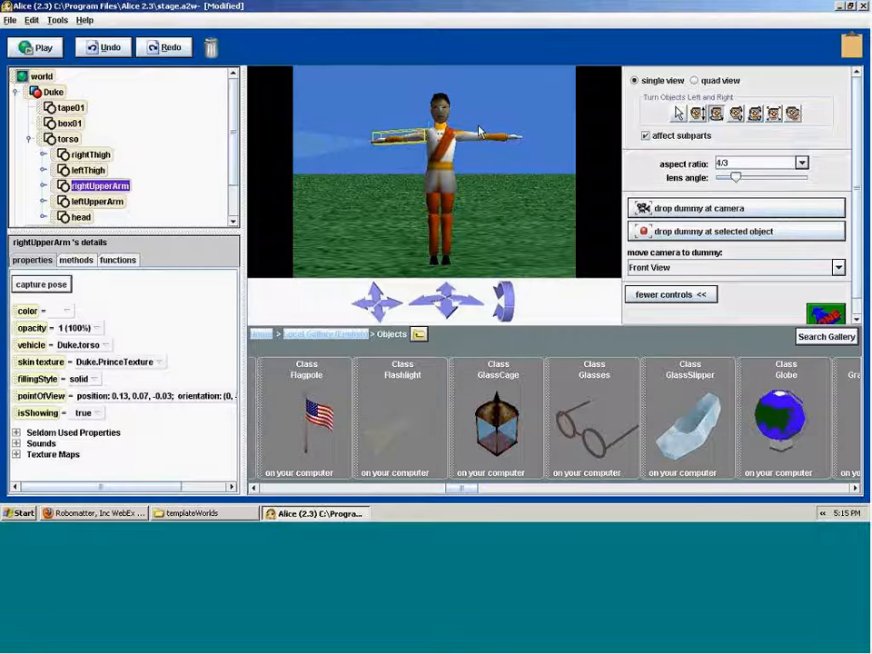
pyautogui.click(755, 117)
pyautogui.moveTo(431, 137); pyautogui.dragTo(407, 135)
pyautogui.hotkey('ctrl', 'z')
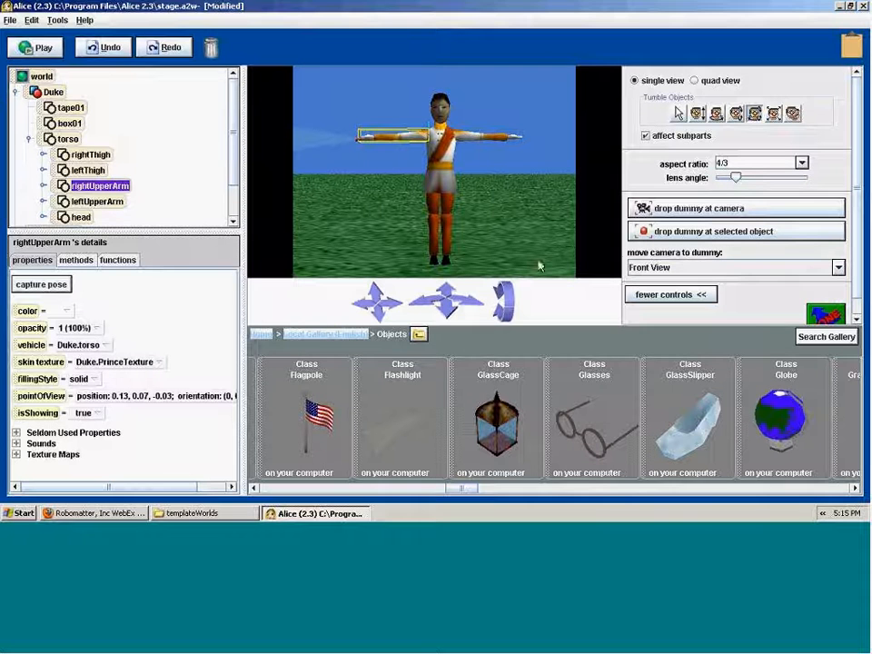
# Step: Turn Duke's rightUpperArm forwards and backwards from the Right View until it hangs down beside his body, and check it in Front View
pyautogui.click(651, 267)
pyautogui.click(656, 318)
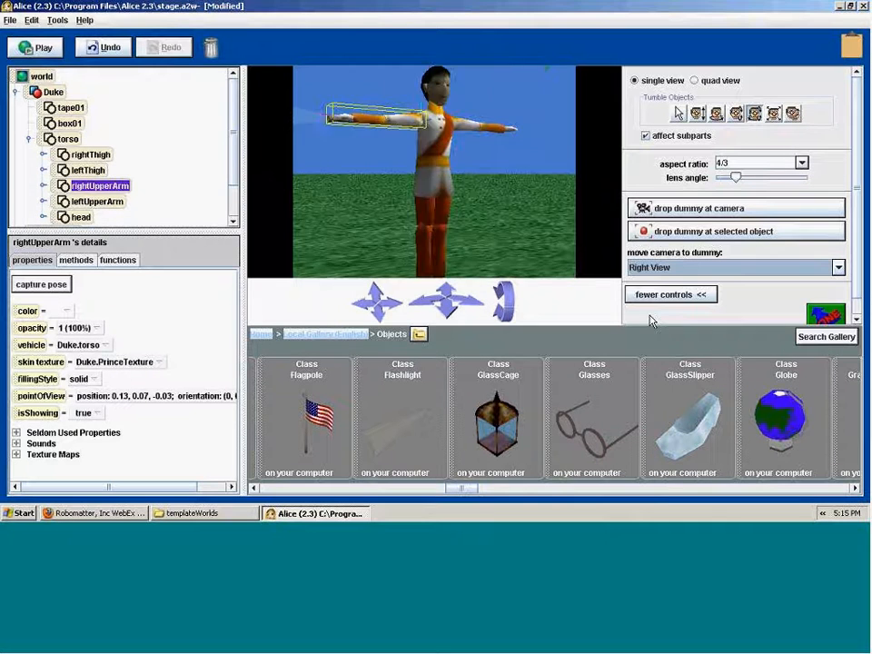
pyautogui.moveTo(445, 300); pyautogui.dragTo(424, 288)
pyautogui.moveTo(510, 322); pyautogui.dragTo(510, 327)
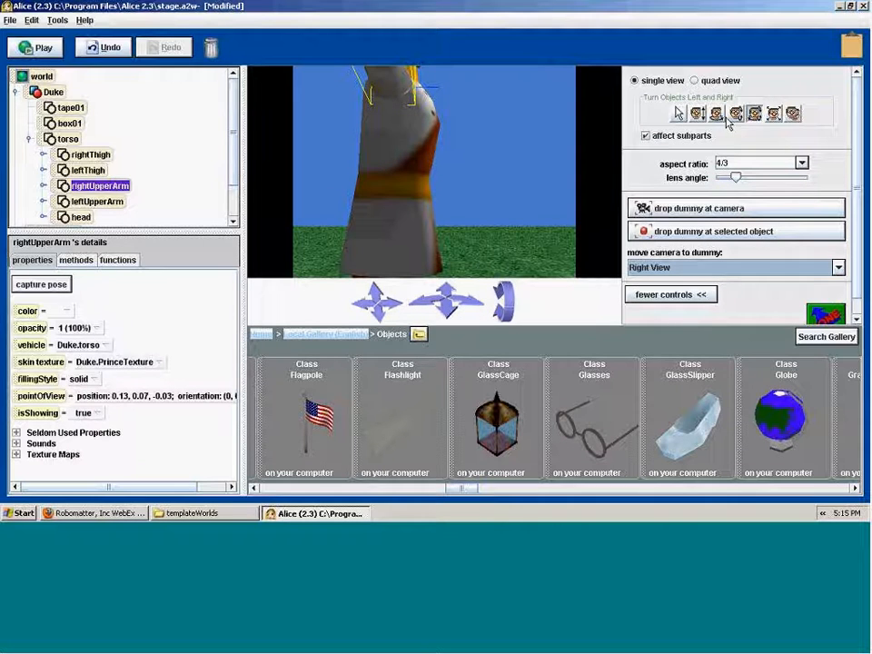
pyautogui.click(735, 116)
pyautogui.moveTo(386, 87); pyautogui.dragTo(386, 177)
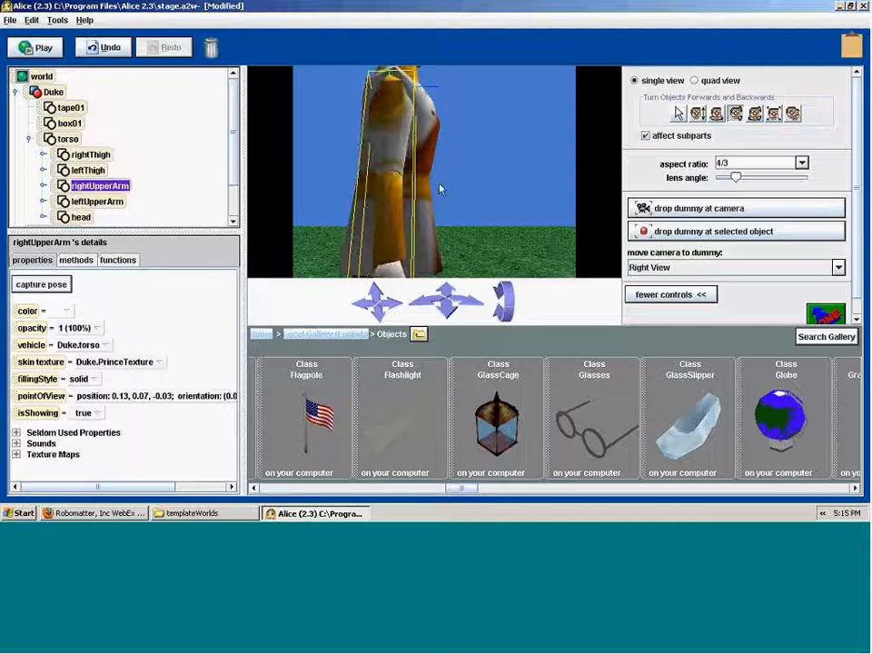
pyautogui.click(799, 267)
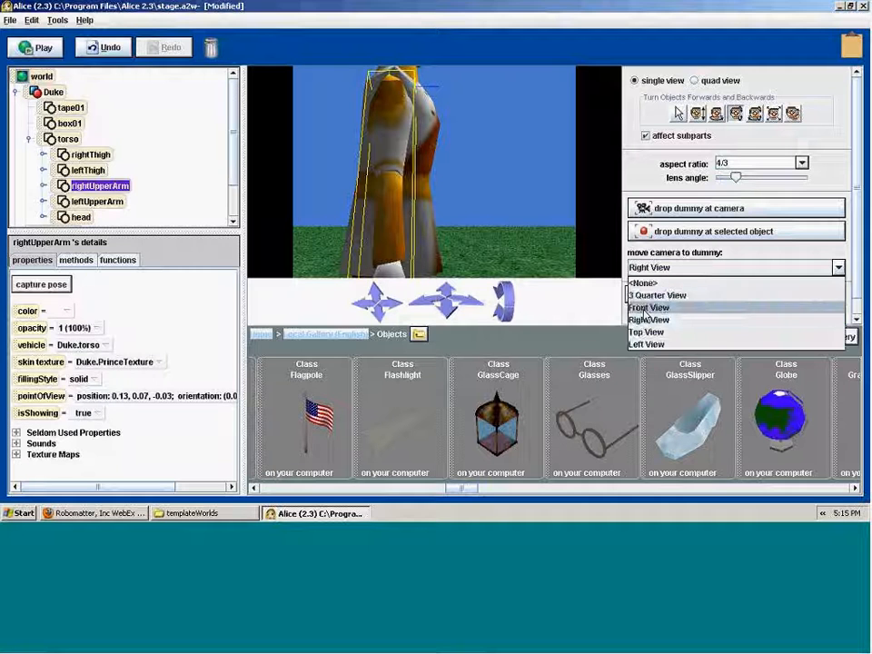
pyautogui.click(636, 303)
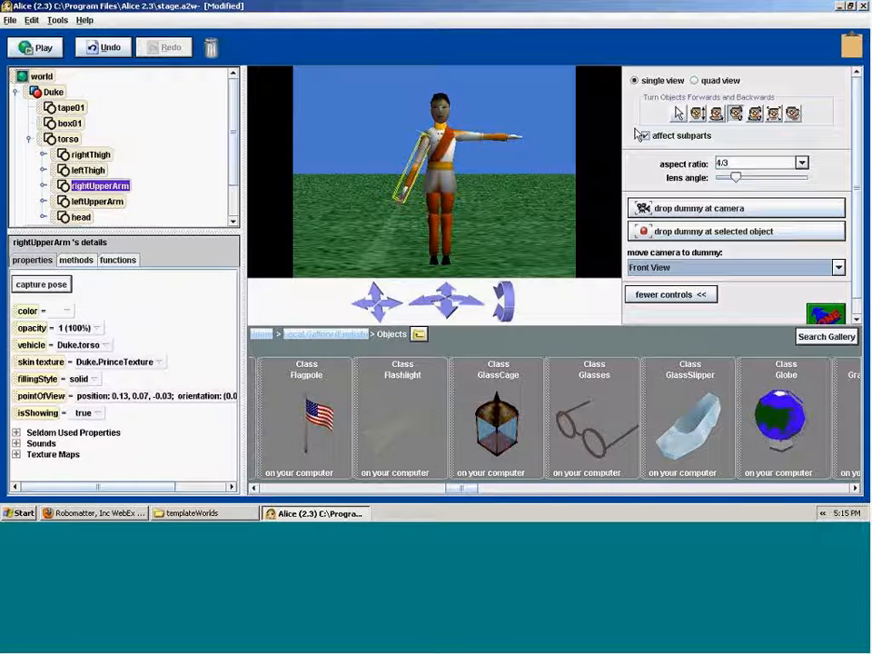
pyautogui.click(404, 110)
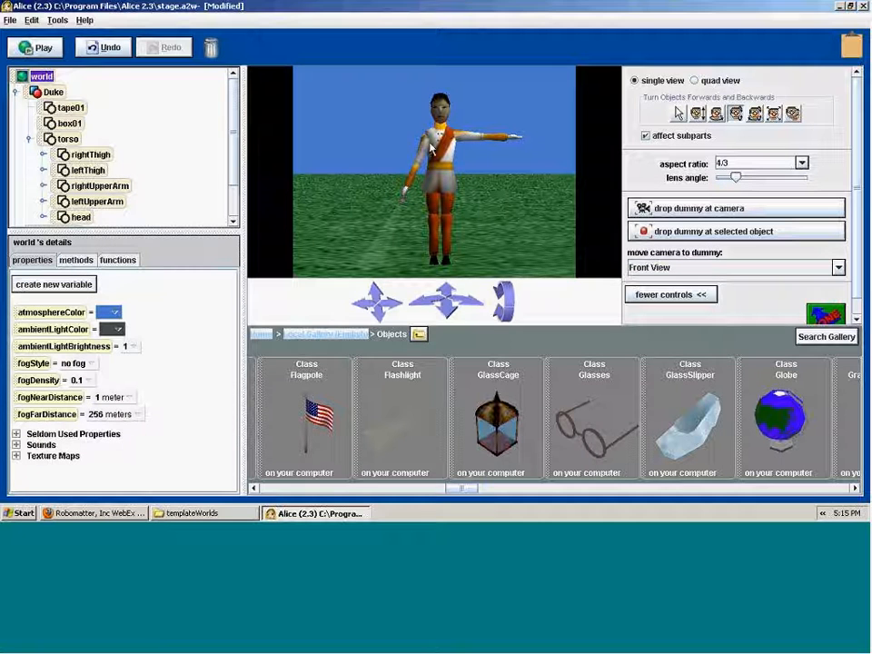
# Step: Move Duke's rightUpperArm slightly up towards the shoulder in the 3 Quarter View, to a vertical position of about 0.13
pyautogui.click(426, 138)
pyautogui.click(679, 112)
pyautogui.click(736, 268)
pyautogui.click(663, 293)
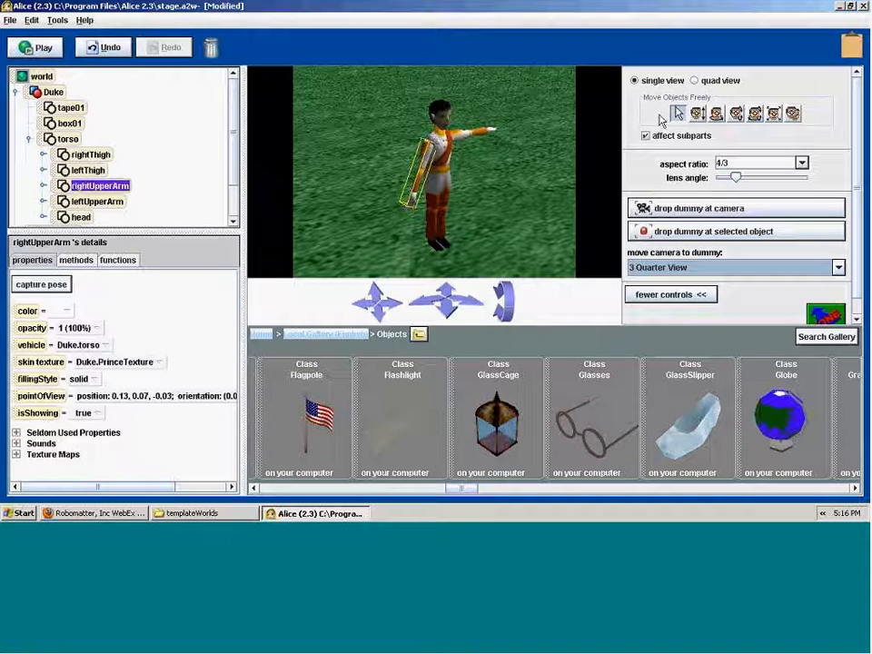
pyautogui.click(697, 114)
pyautogui.moveTo(432, 153); pyautogui.dragTo(432, 147)
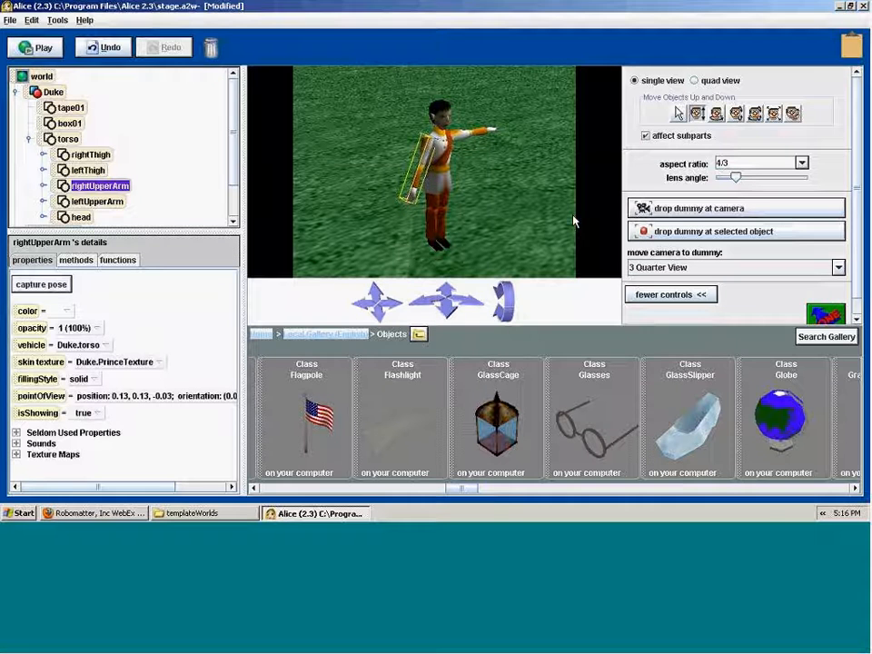
# Step: Turn Duke's rightUpperArm left and right in Front View to bring the hand closer to his body, and return to free movement
pyautogui.click(662, 268)
pyautogui.click(649, 307)
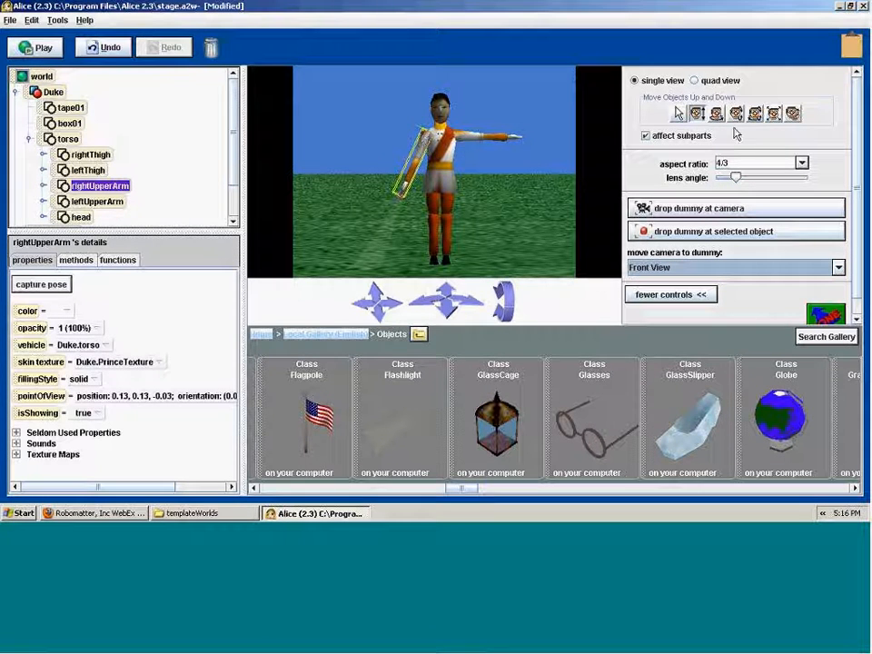
pyautogui.click(716, 114)
pyautogui.moveTo(419, 176); pyautogui.dragTo(410, 188)
pyautogui.click(697, 113)
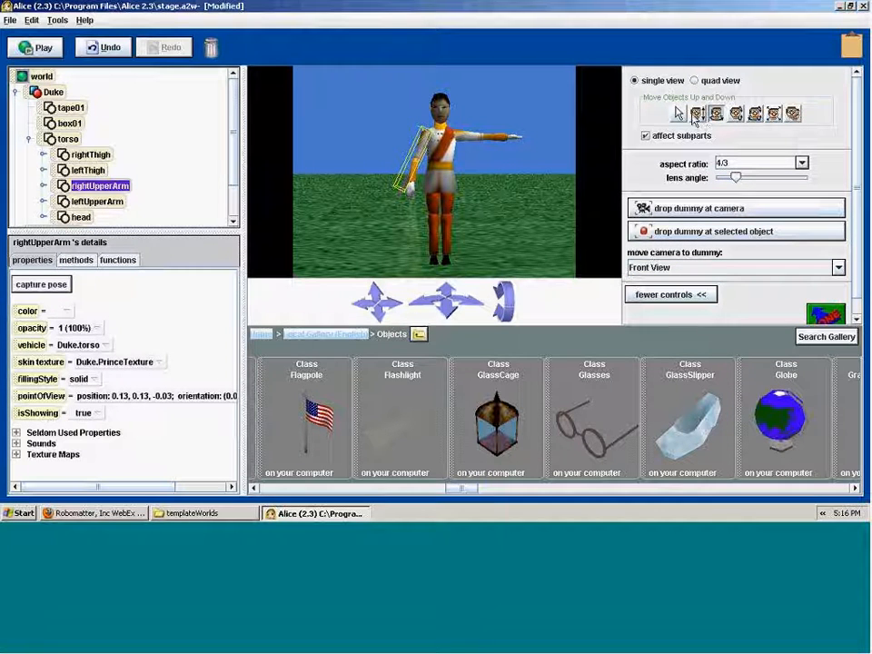
pyautogui.click(678, 112)
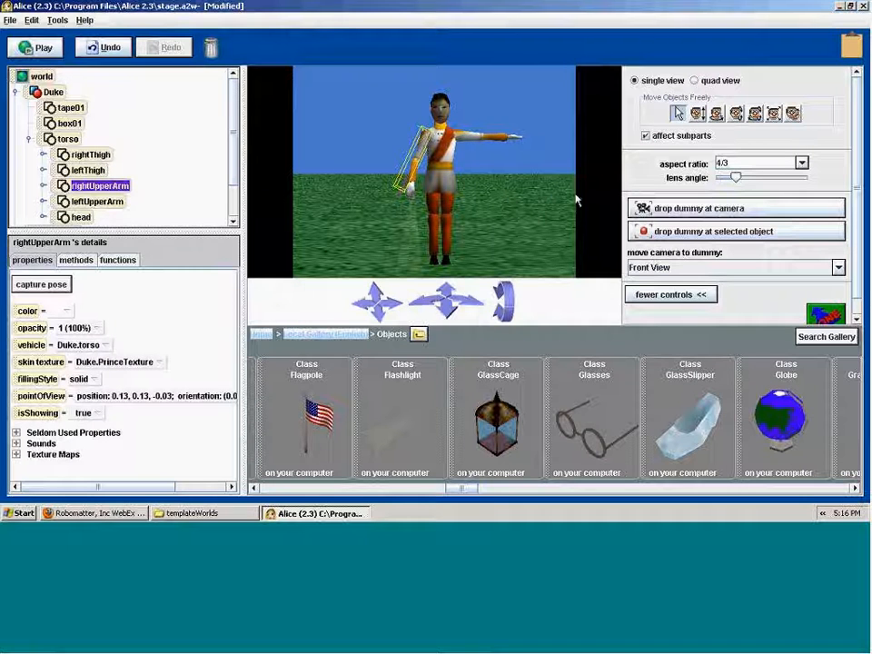
# Step: Turn Duke's rightUpperArm slightly forwards in Front View, so the hand lifts a little, and check the pose from the Right and Front Views
pyautogui.click(660, 263)
pyautogui.click(650, 319)
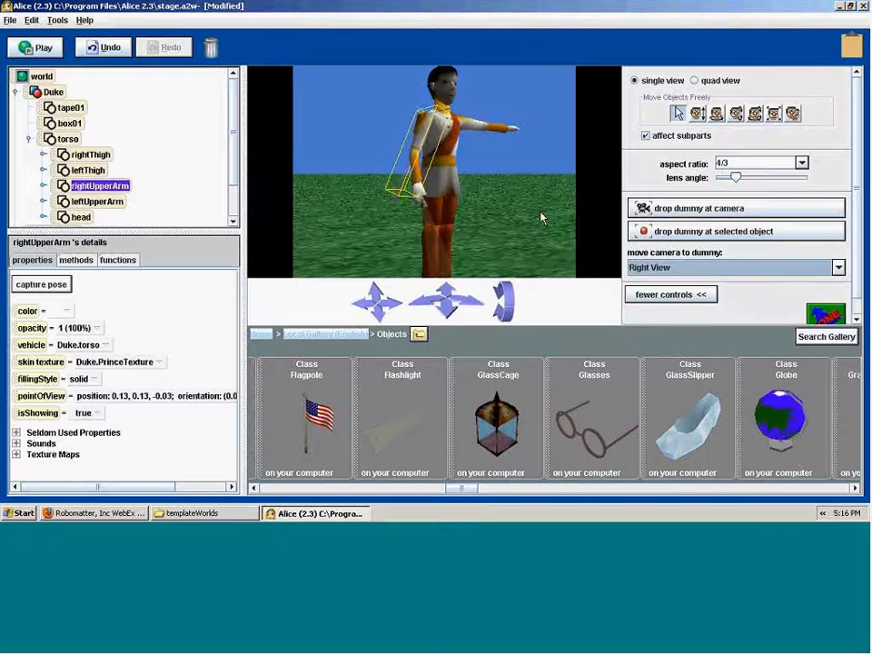
pyautogui.click(716, 115)
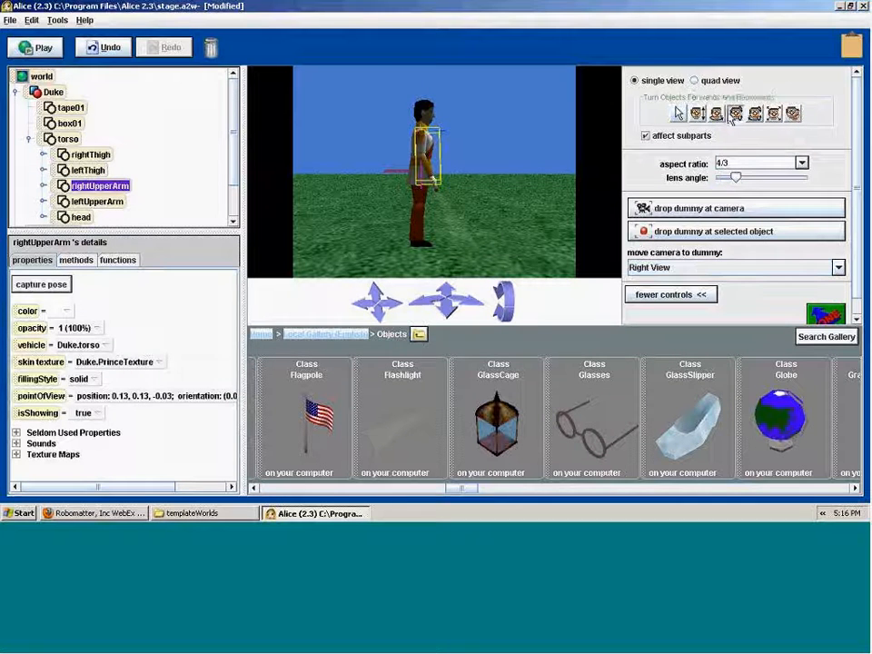
pyautogui.click(658, 273)
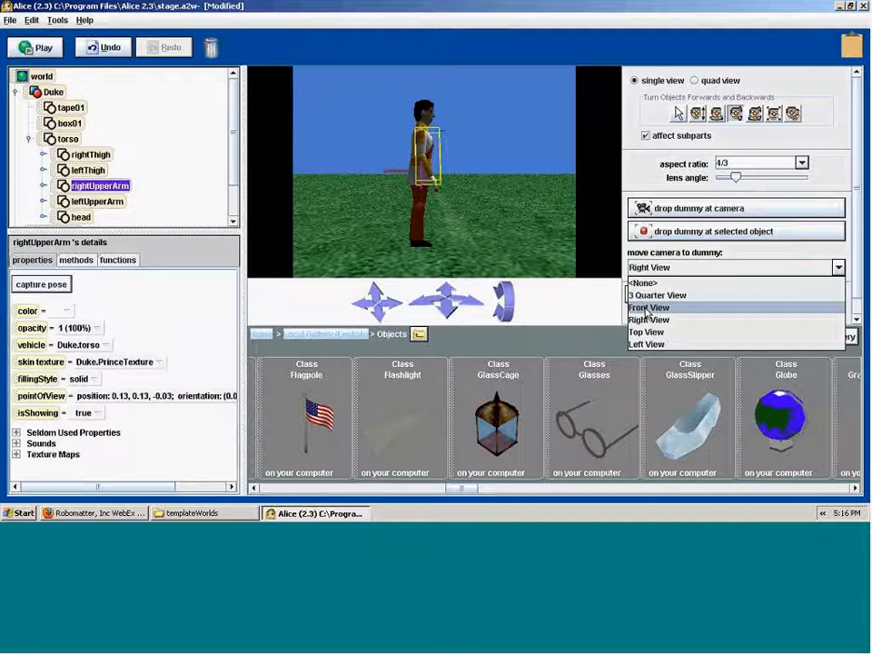
pyautogui.click(648, 310)
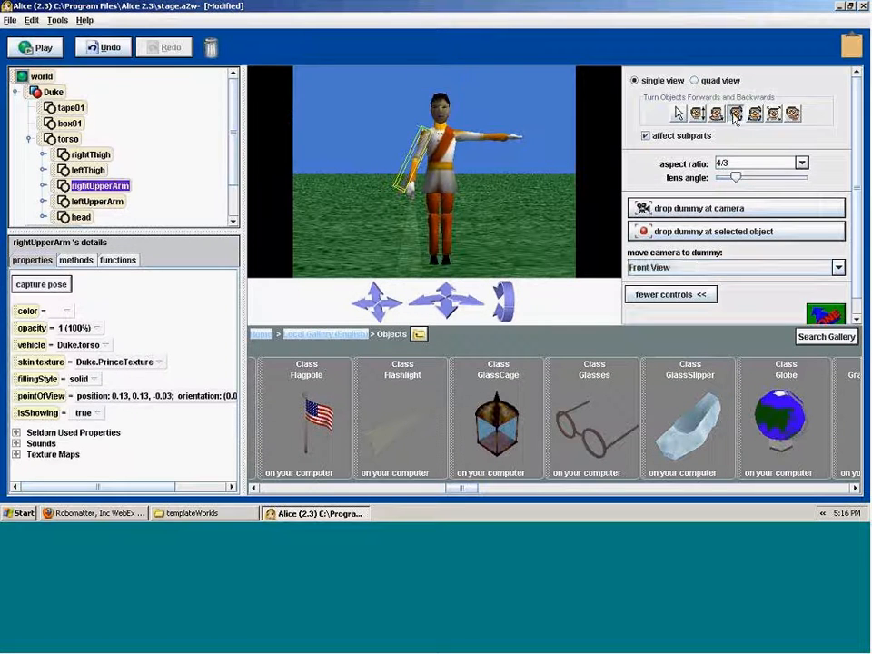
pyautogui.moveTo(411, 193); pyautogui.dragTo(411, 177)
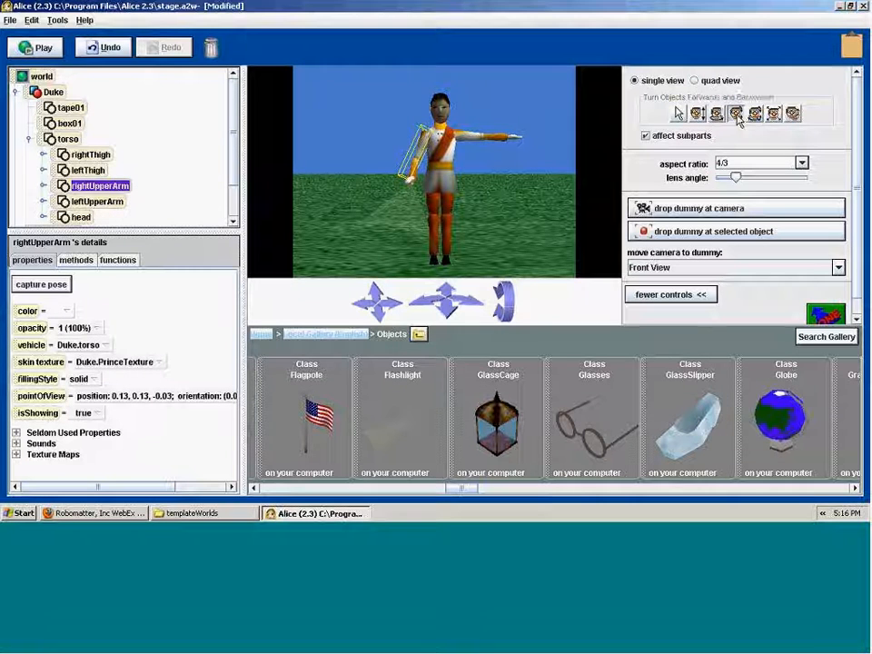
pyautogui.click(675, 273)
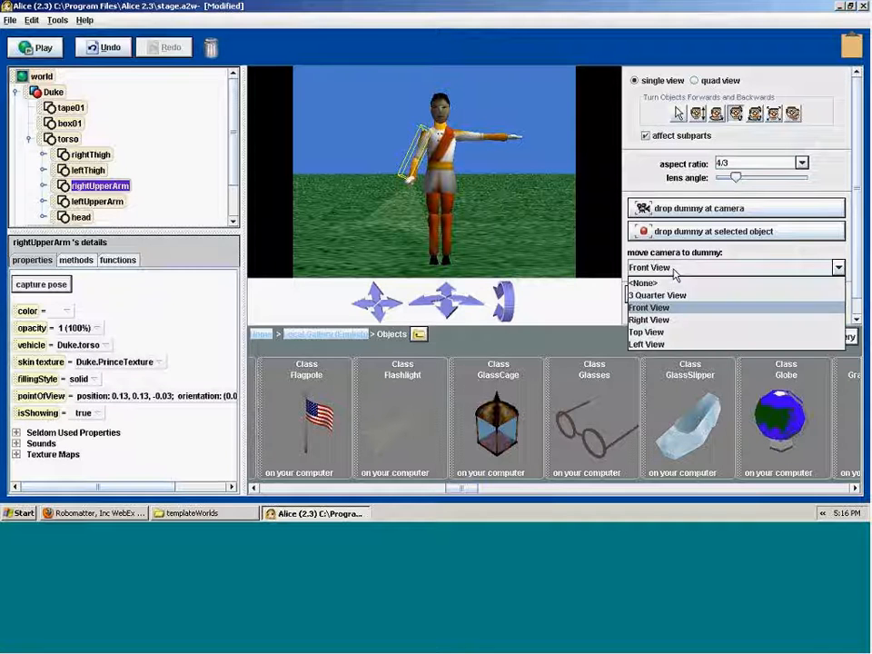
pyautogui.click(664, 319)
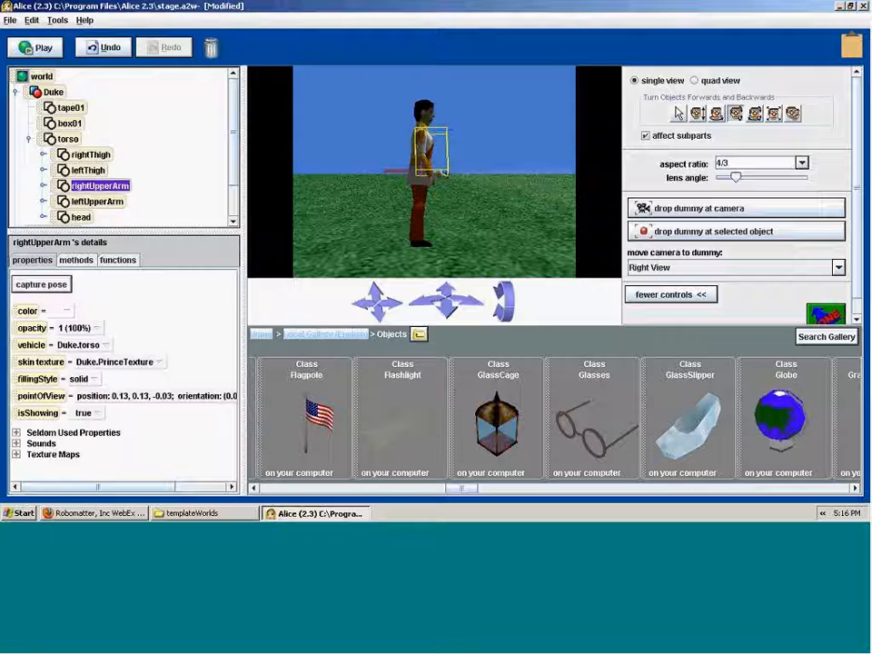
pyautogui.click(691, 267)
pyautogui.click(713, 305)
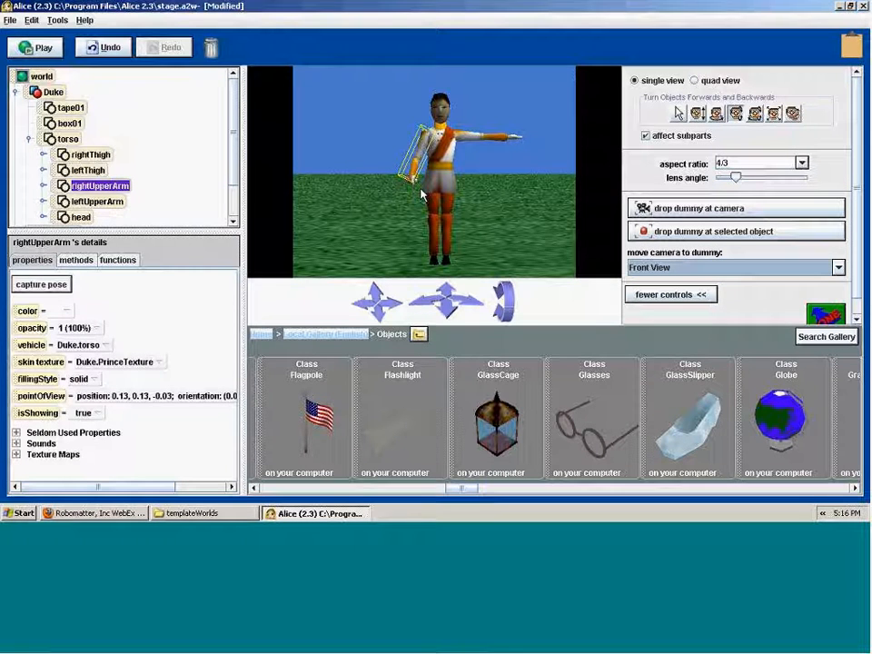
# Step: Lower Duke's right hand with the flashlight and shift it back against the forearm in a close-up of the 3 Quarter View
pyautogui.click(686, 267)
pyautogui.click(677, 295)
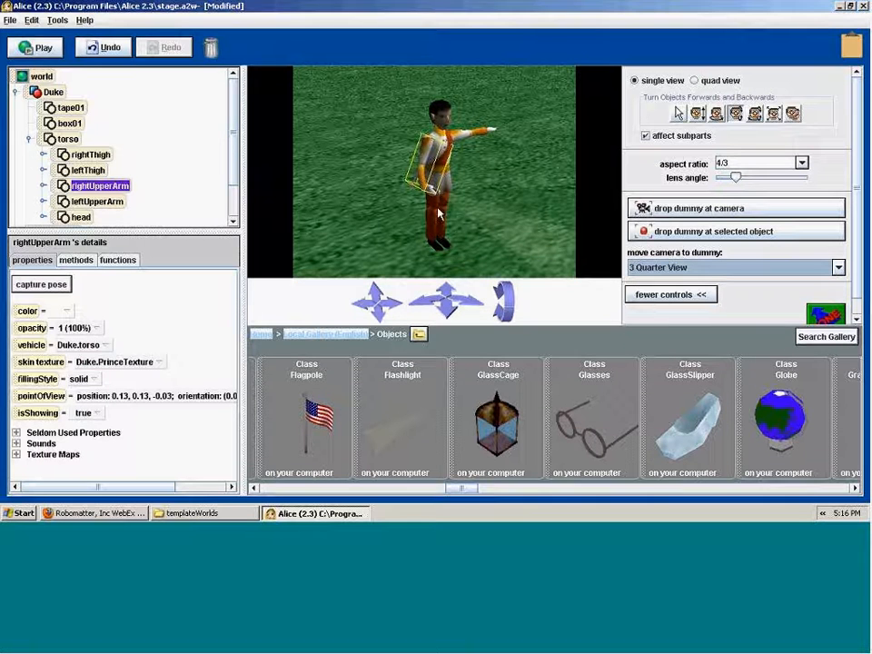
pyautogui.click(697, 113)
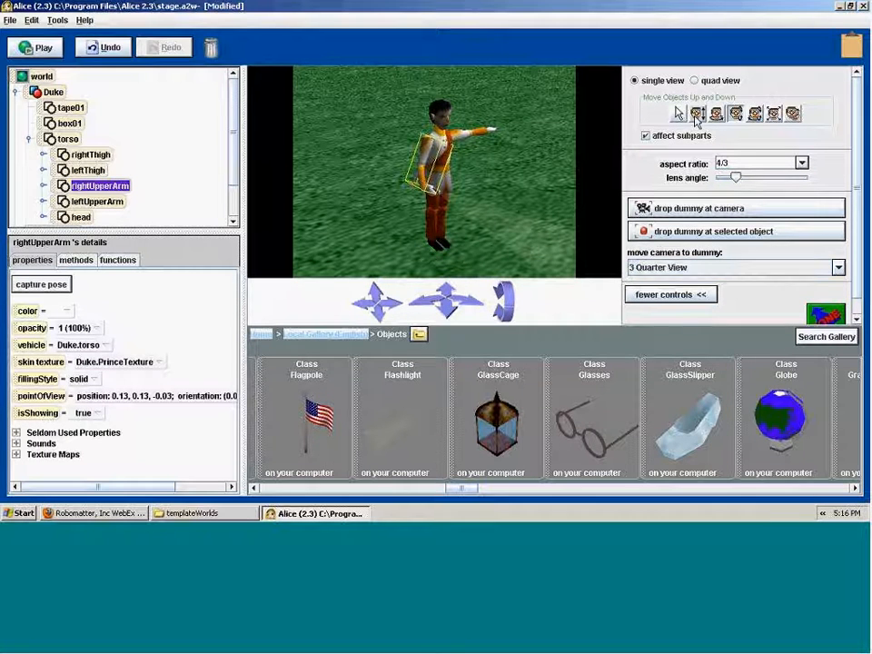
pyautogui.moveTo(446, 305); pyautogui.dragTo(443, 293)
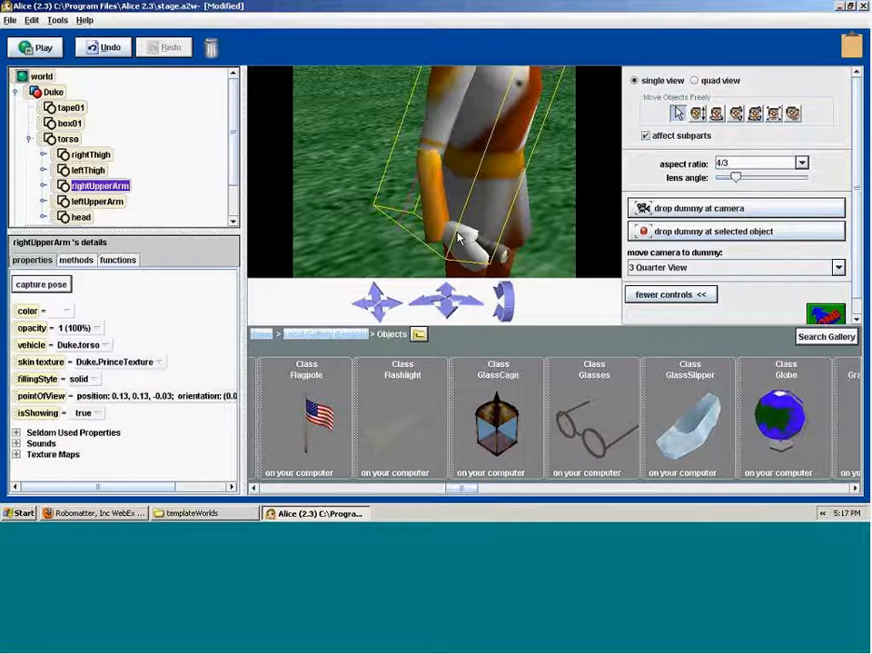
pyautogui.click(697, 113)
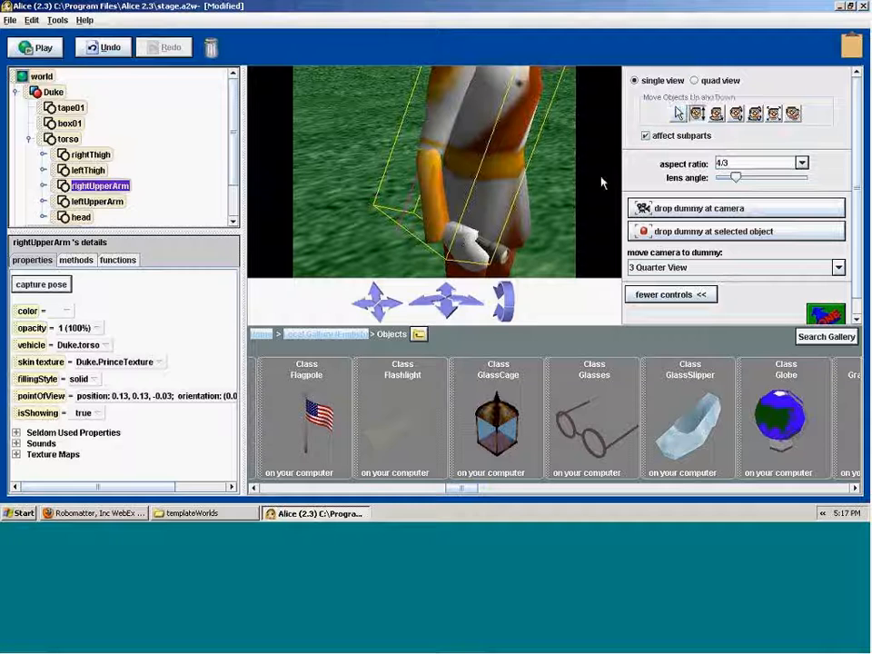
pyautogui.moveTo(472, 247); pyautogui.dragTo(471, 256)
pyautogui.click(679, 111)
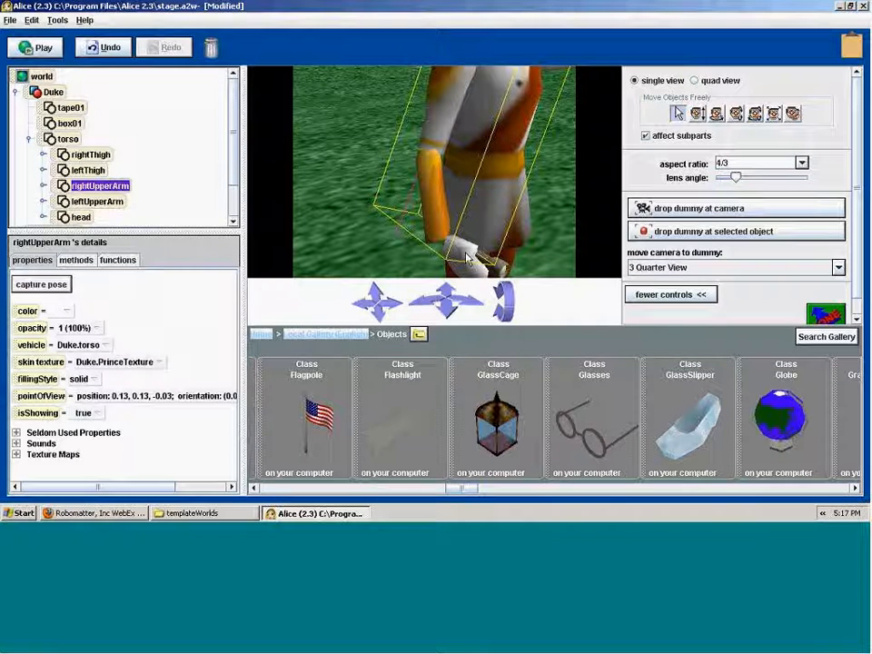
pyautogui.moveTo(474, 255); pyautogui.dragTo(481, 260)
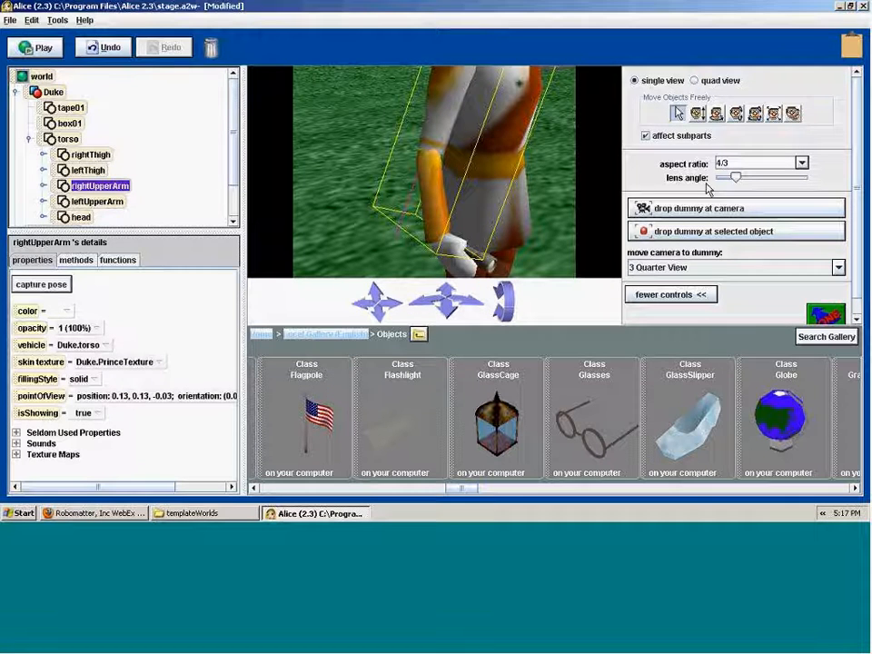
pyautogui.click(697, 269)
pyautogui.click(659, 296)
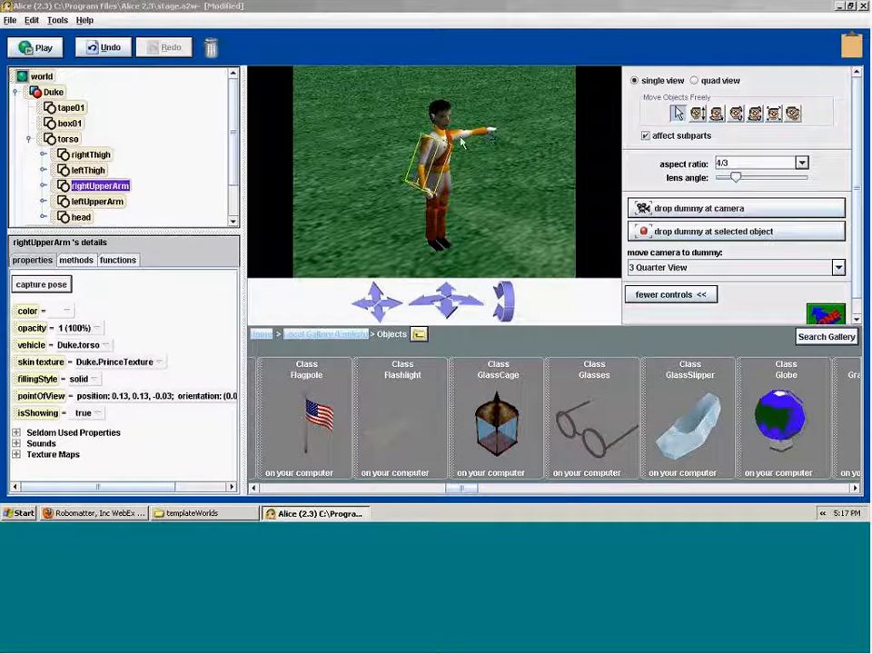
# Step: Turn Duke's left arm forwards and backwards from the Left View until it hangs down beside his body
pyautogui.click(727, 267)
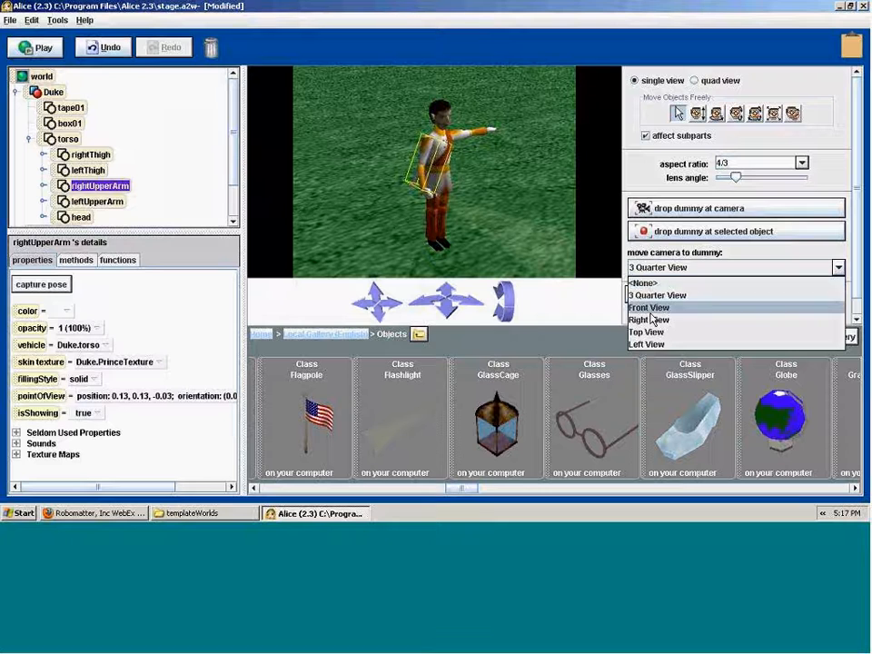
pyautogui.click(647, 345)
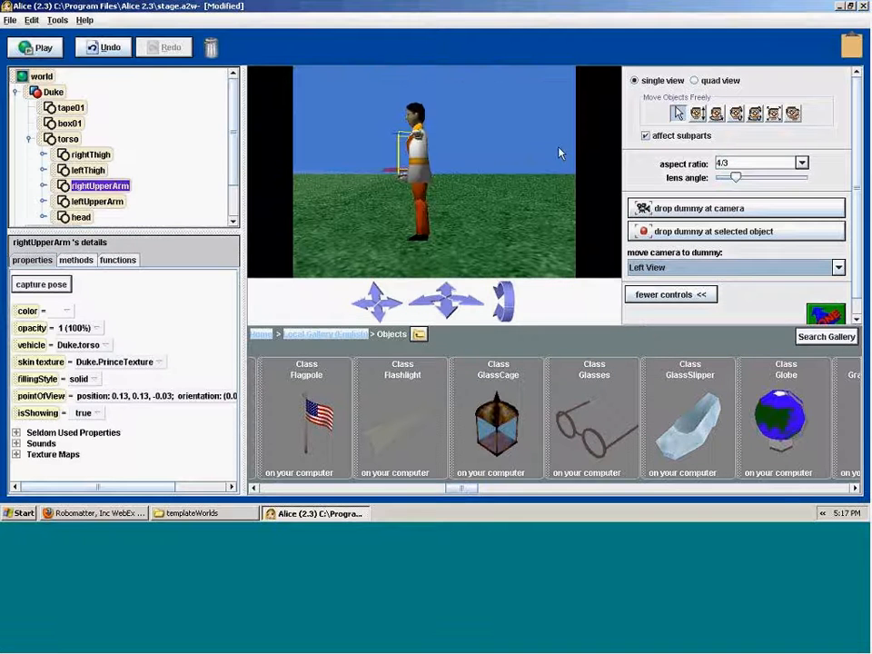
pyautogui.moveTo(454, 300); pyautogui.dragTo(513, 186)
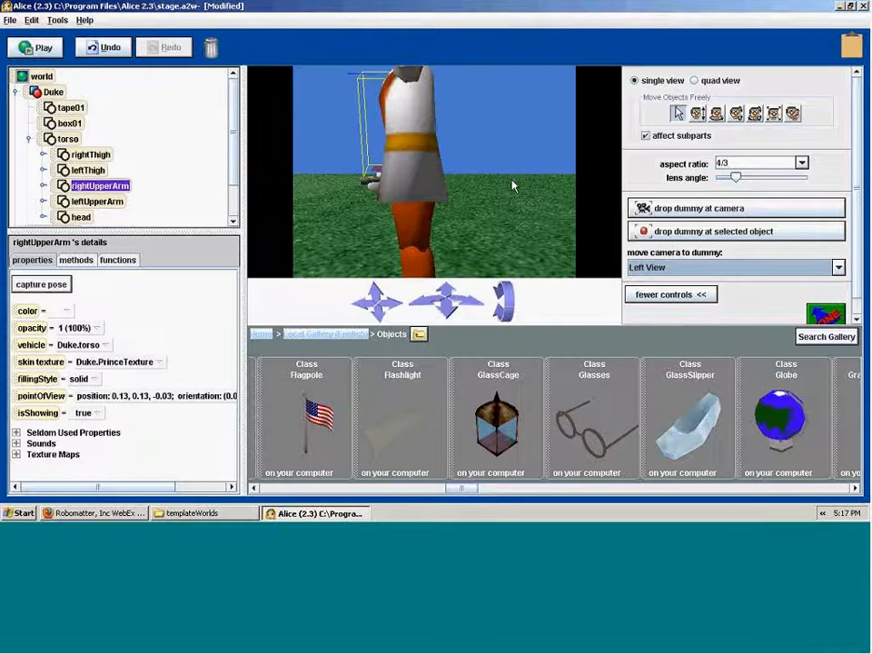
pyautogui.click(736, 114)
pyautogui.moveTo(427, 100); pyautogui.dragTo(461, 121)
pyautogui.moveTo(379, 296); pyautogui.dragTo(397, 306)
# Step: Turn Duke's left arm slightly left and right in the Left View to line it up with his side
pyautogui.click(697, 112)
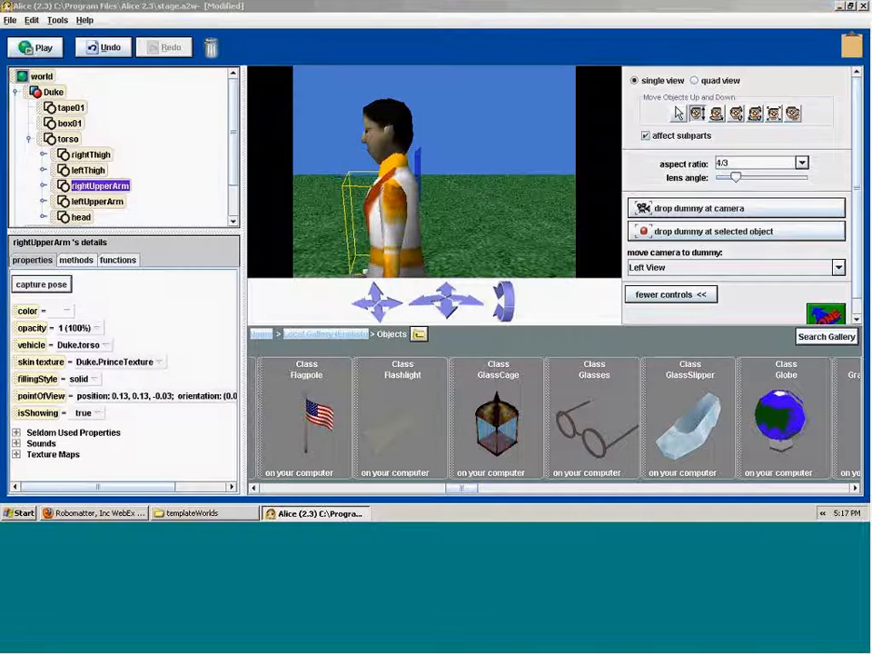
pyautogui.click(716, 115)
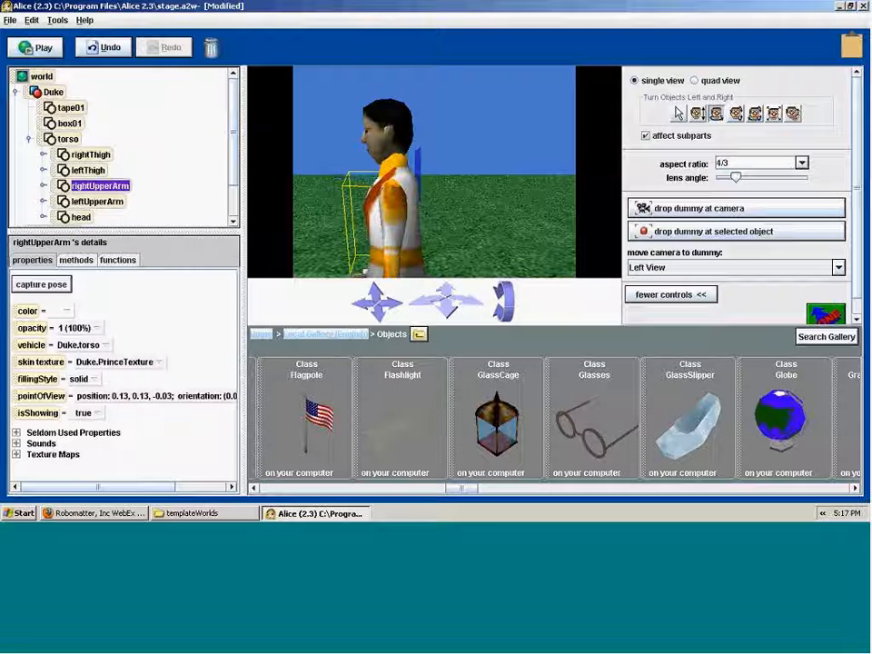
pyautogui.moveTo(395, 226); pyautogui.dragTo(409, 226)
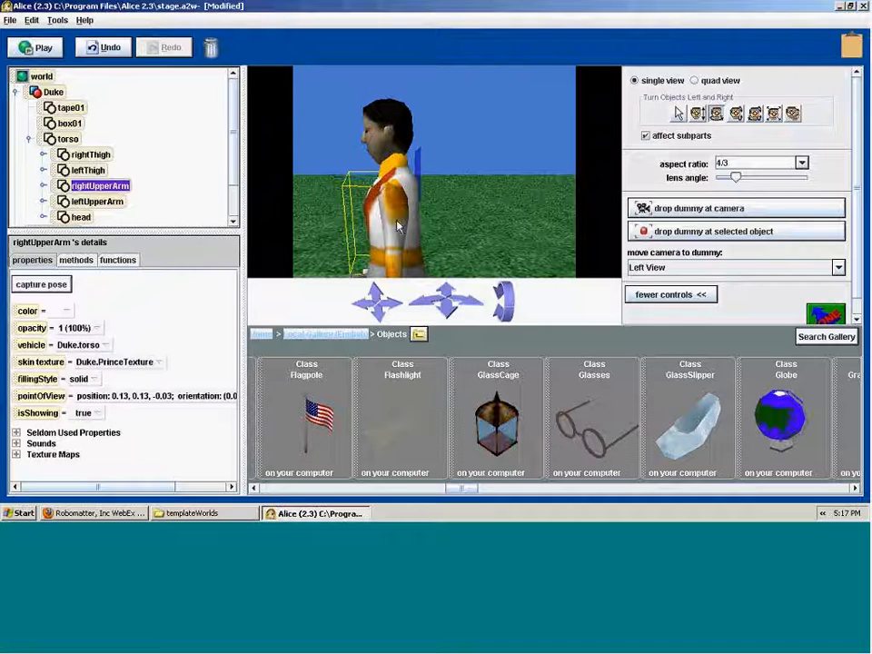
pyautogui.moveTo(386, 309); pyautogui.dragTo(381, 323)
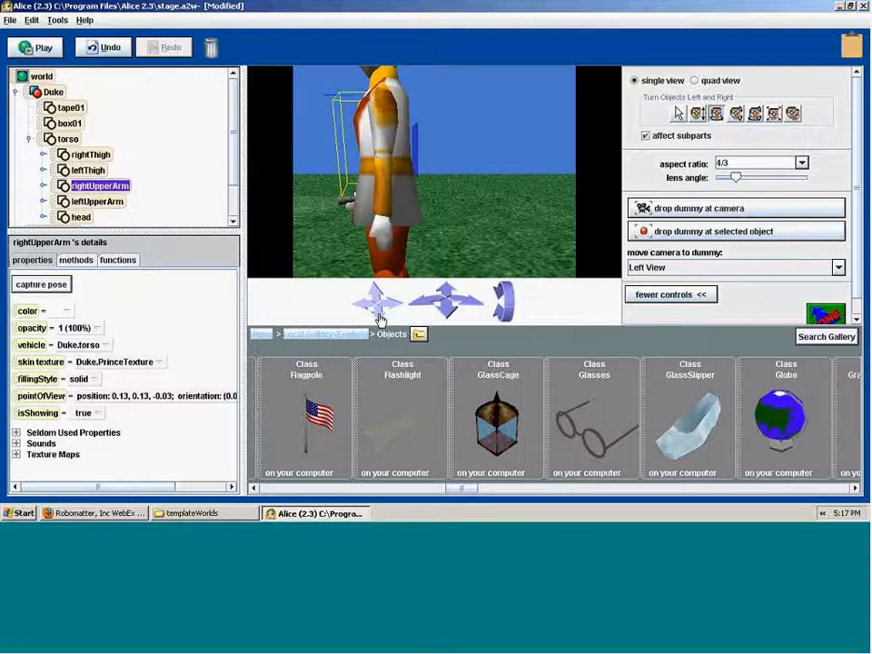
pyautogui.click(735, 115)
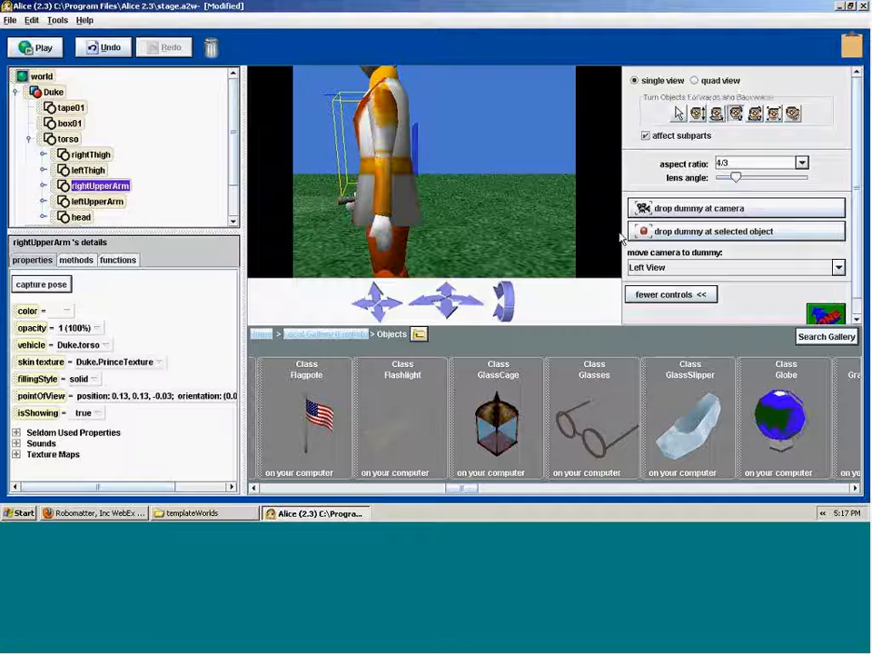
# Step: Examine Duke's arm pose from the Front, Right, Top and Left Views
pyautogui.click(670, 268)
pyautogui.click(661, 306)
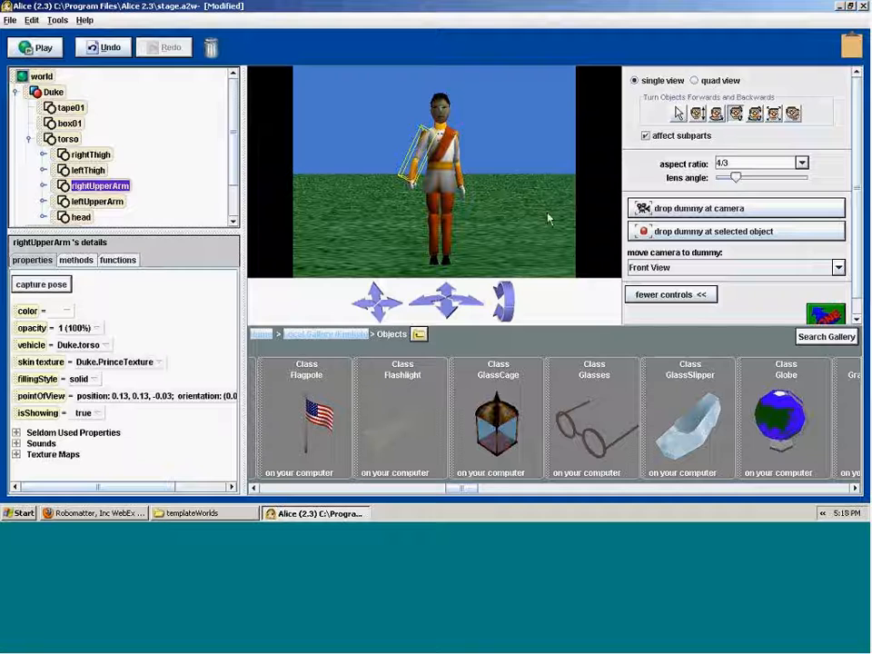
pyautogui.click(647, 267)
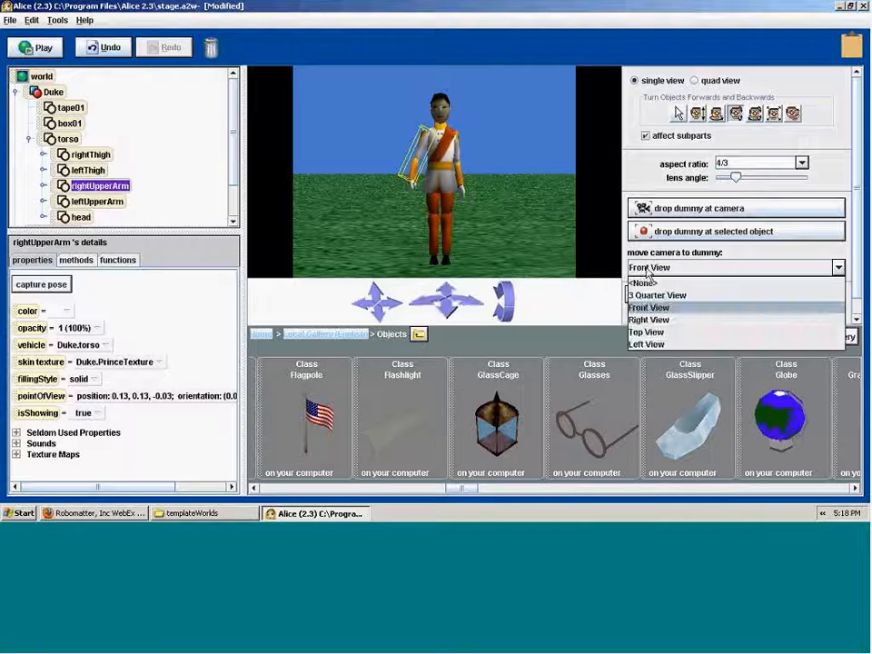
pyautogui.click(648, 320)
pyautogui.click(647, 267)
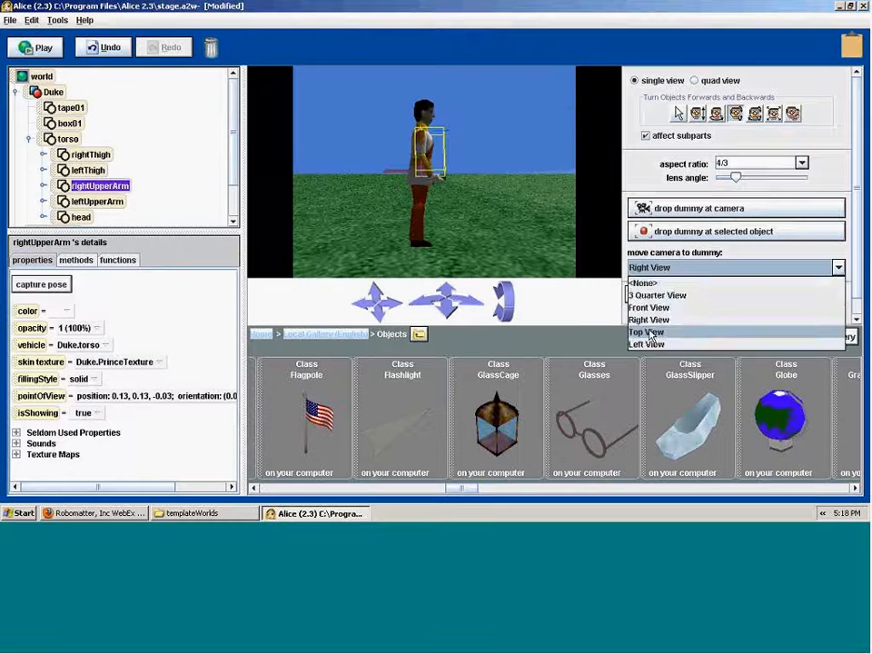
pyautogui.click(647, 332)
pyautogui.click(646, 267)
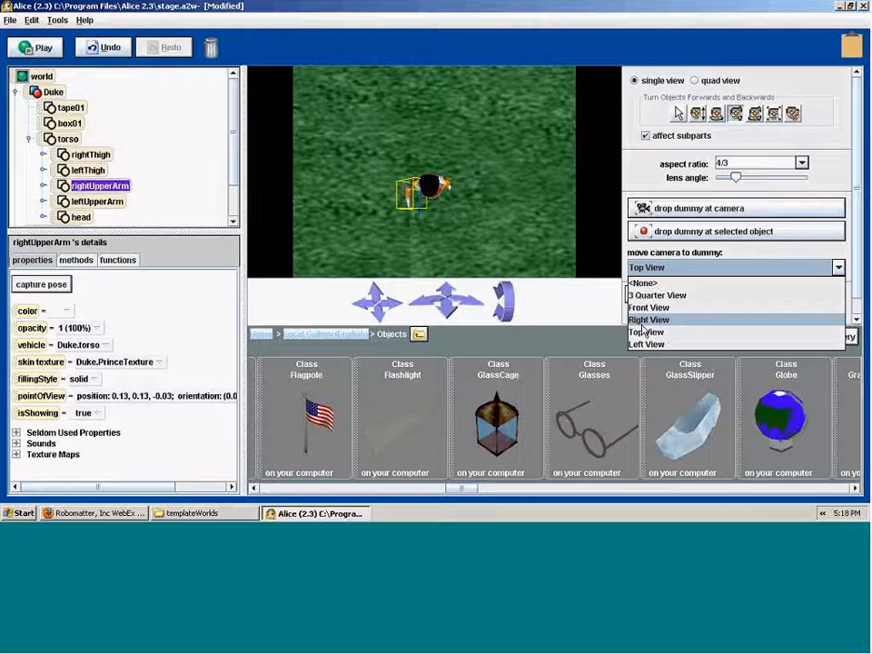
pyautogui.click(646, 345)
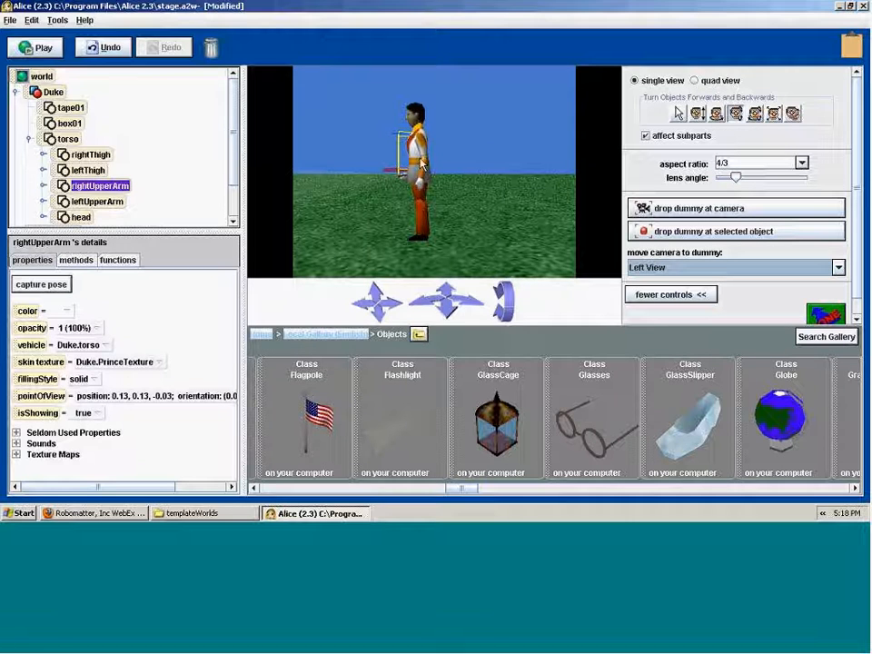
pyautogui.click(716, 113)
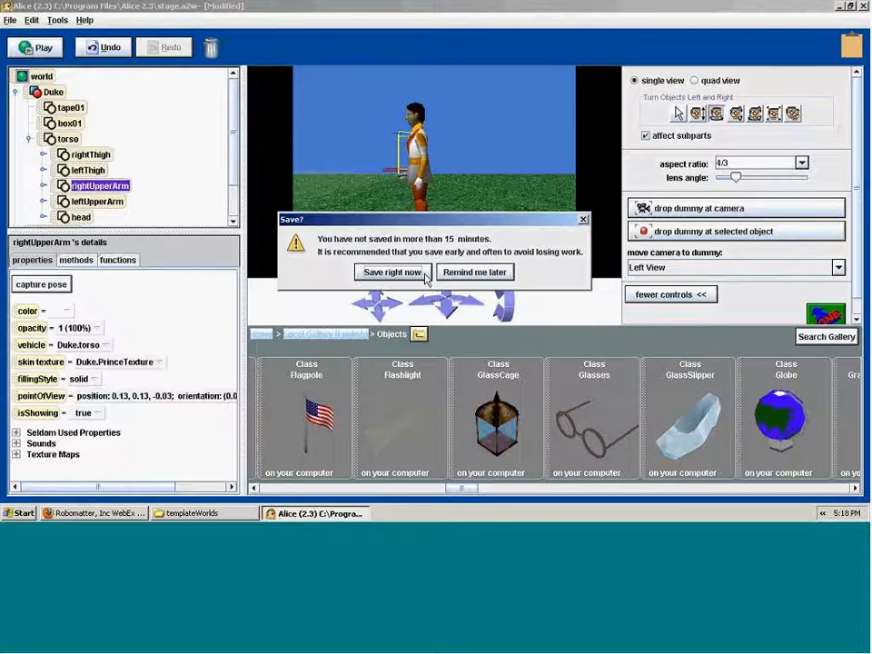
# Step: Postpone the save reminder, start saving the world under a new name, and browse up to the Alice 2.3 folder
pyautogui.click(475, 273)
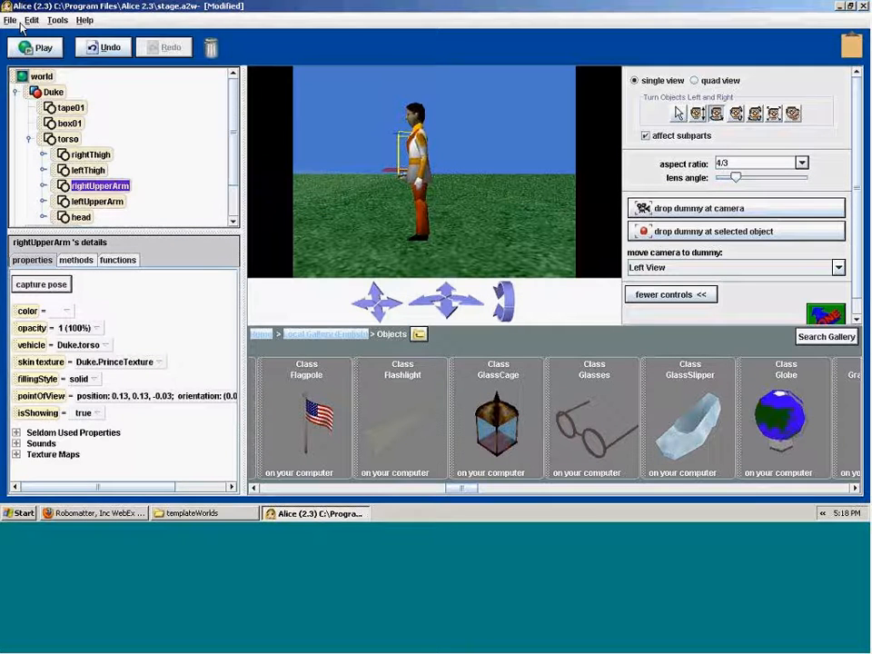
pyautogui.click(11, 20)
pyautogui.click(33, 86)
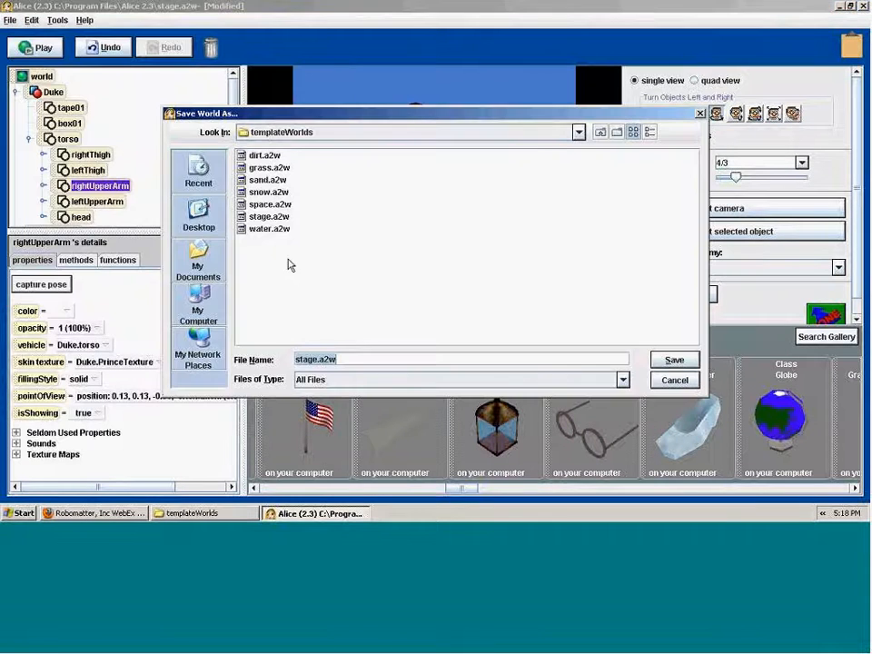
pyautogui.click(549, 133)
pyautogui.click(300, 189)
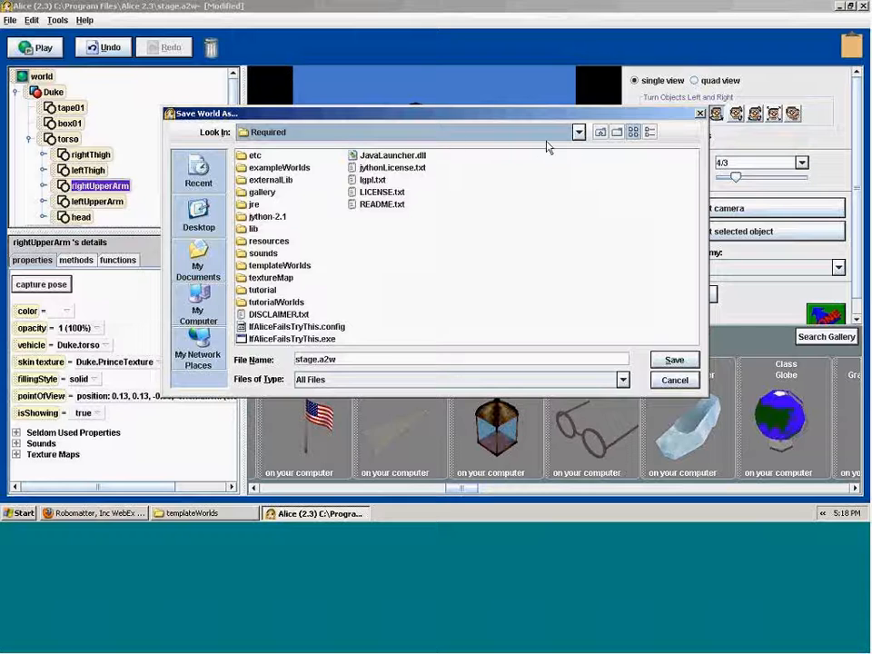
pyautogui.click(601, 132)
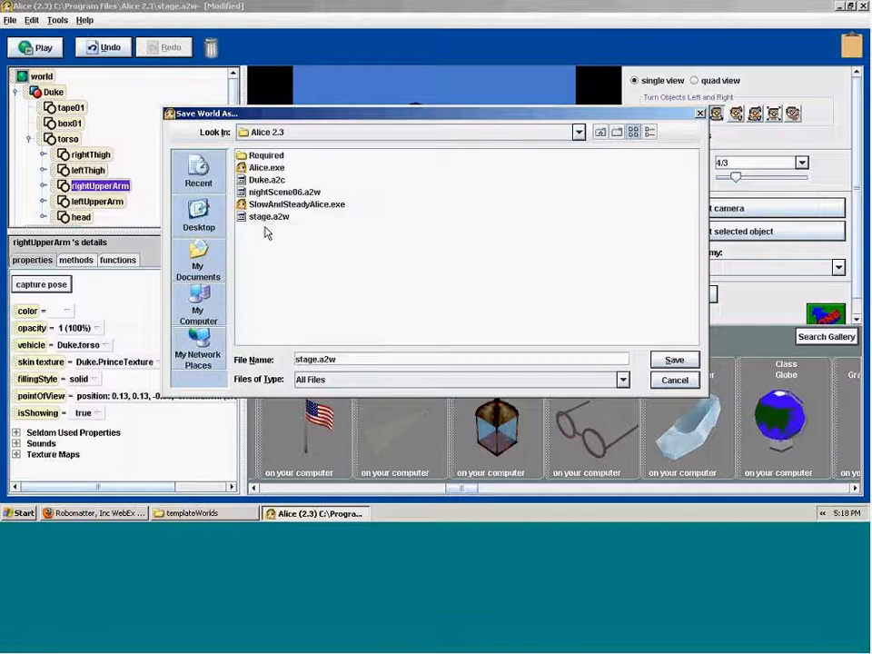
pyautogui.rightClick(287, 274)
pyautogui.moveTo(316, 281)
pyautogui.click(558, 178)
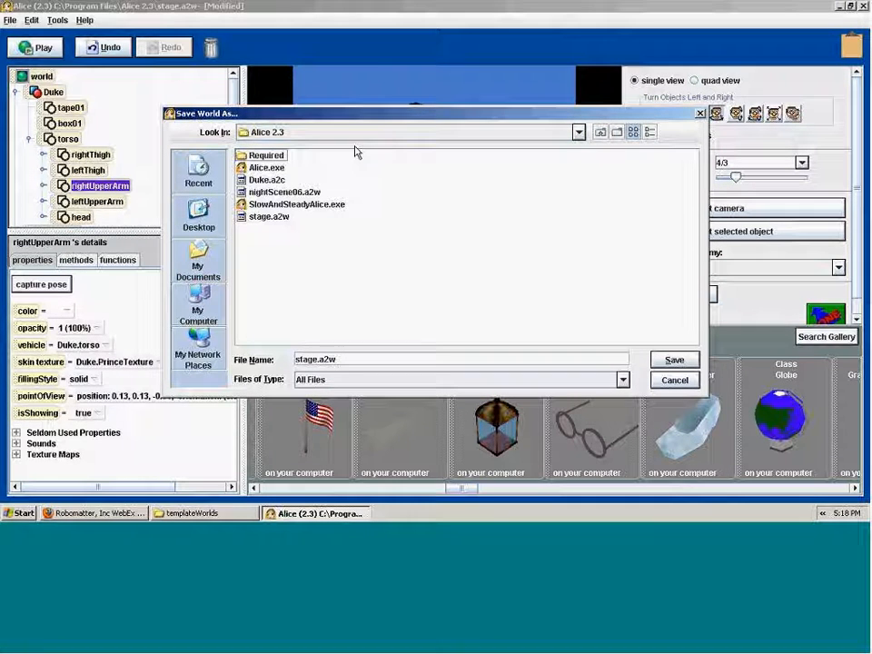
# Step: Save the world as dukeAnimated.a2w in the Alice 2.3 folder
pyautogui.rightClick(303, 257)
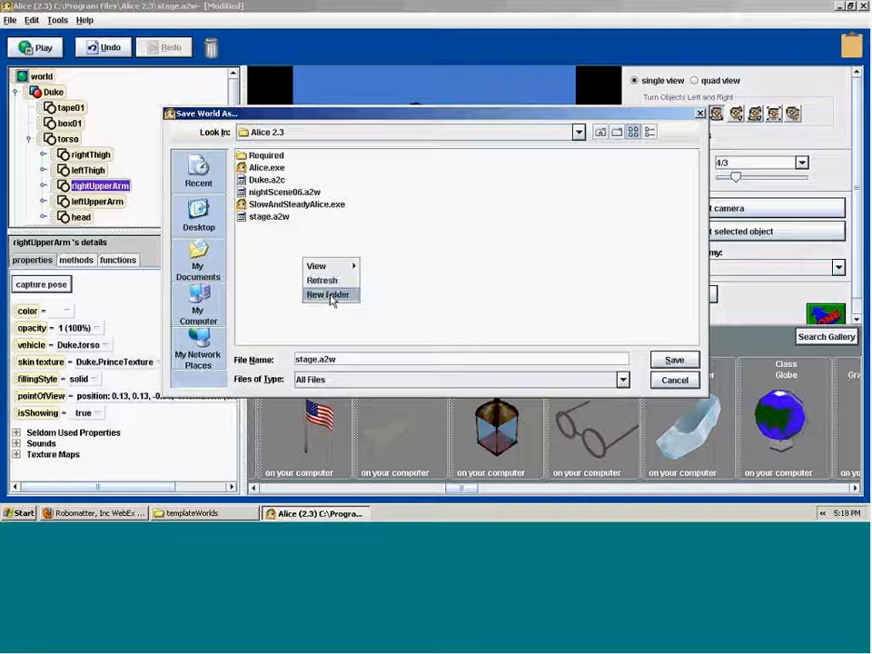
pyautogui.click(340, 359)
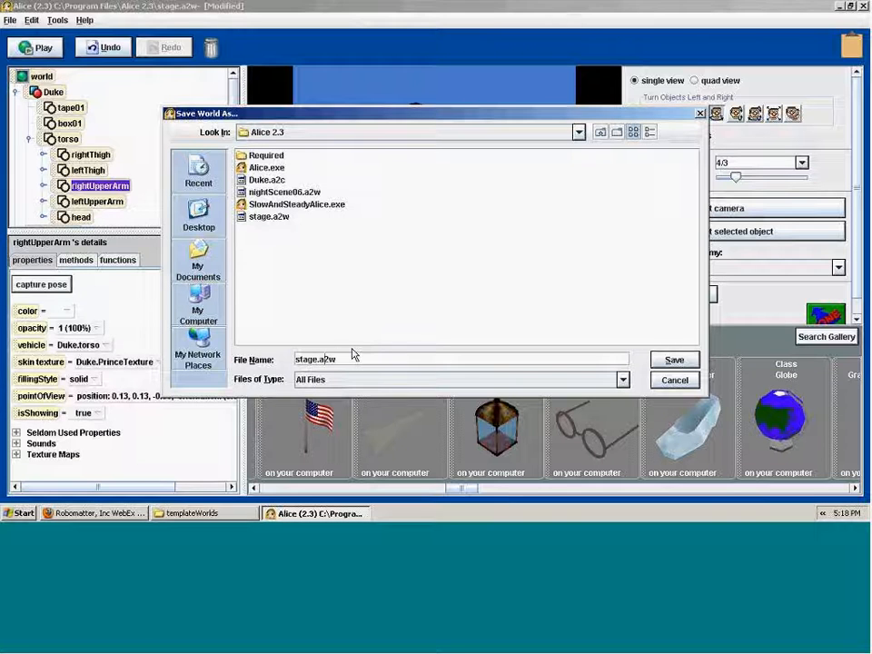
pyautogui.press('BackSpace')
pyautogui.press('BackSpace')
pyautogui.press('BackSpace')
pyautogui.press('BackSpace')
pyautogui.press('BackSpace')
pyautogui.write('dukeAnimated')
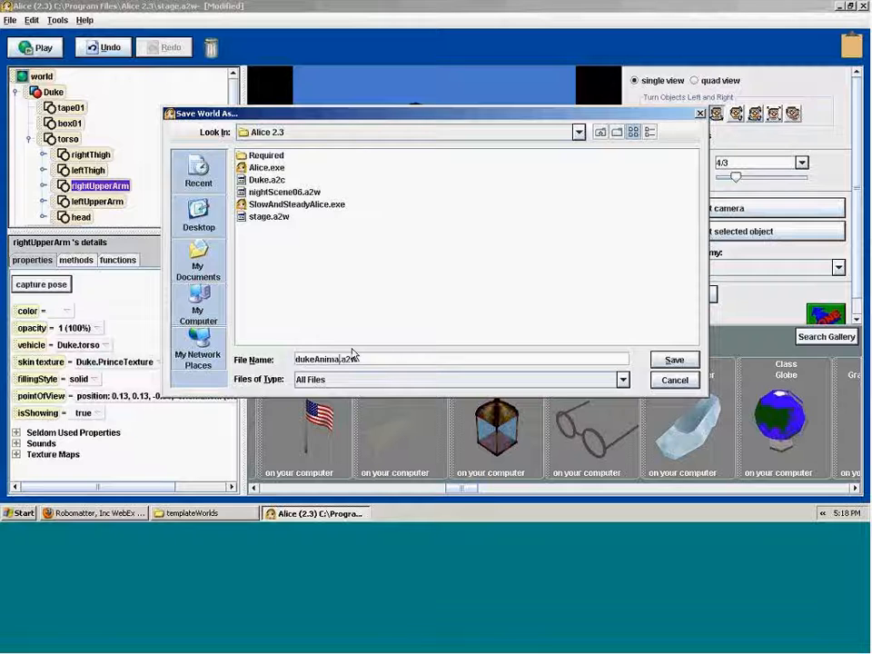
pyautogui.click(671, 361)
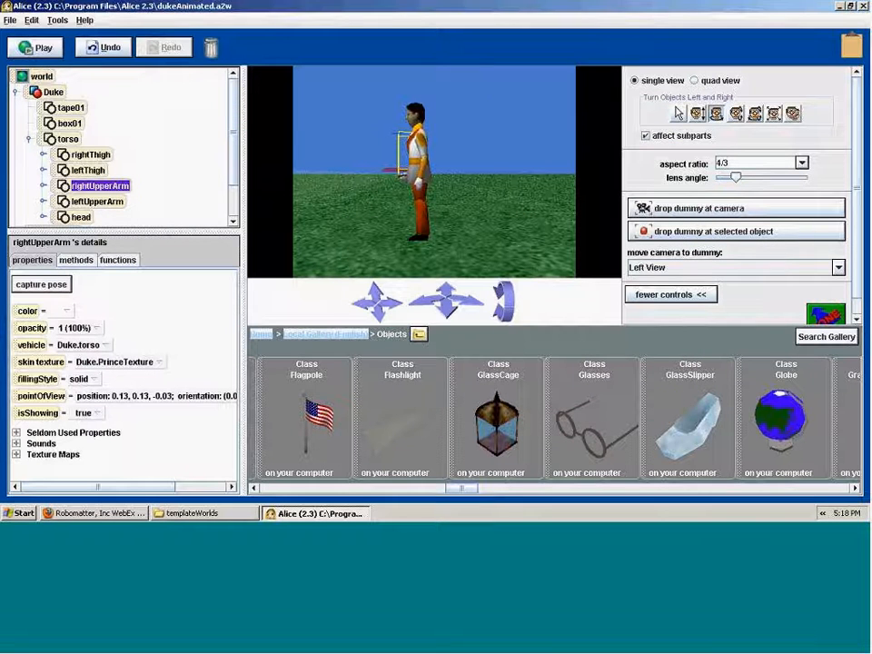
# Step: Turn Duke's left lower arm sideways in a close side view, then switch to the Tumble Objects tool
pyautogui.moveTo(450, 290); pyautogui.dragTo(450, 269)
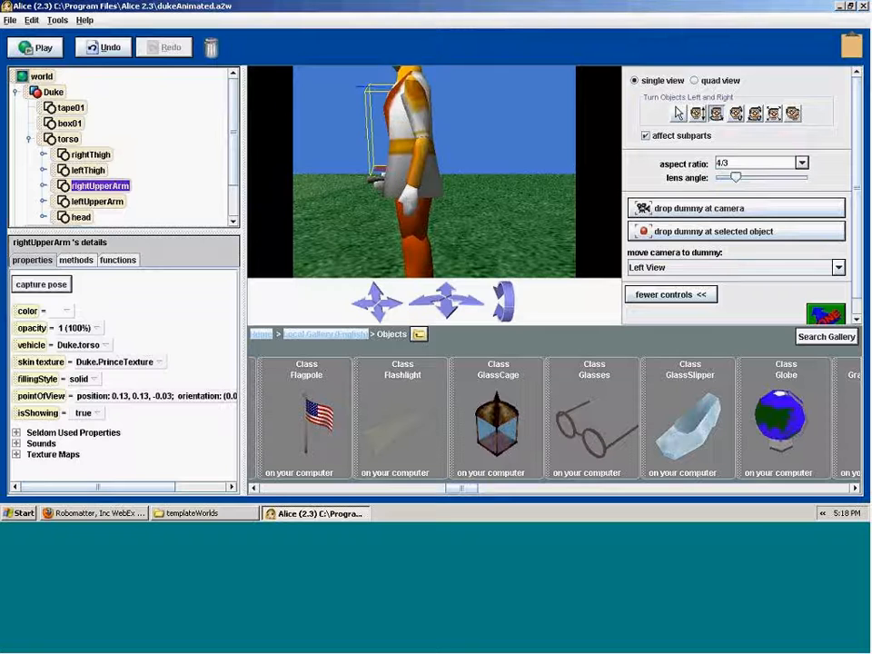
pyautogui.click(447, 286)
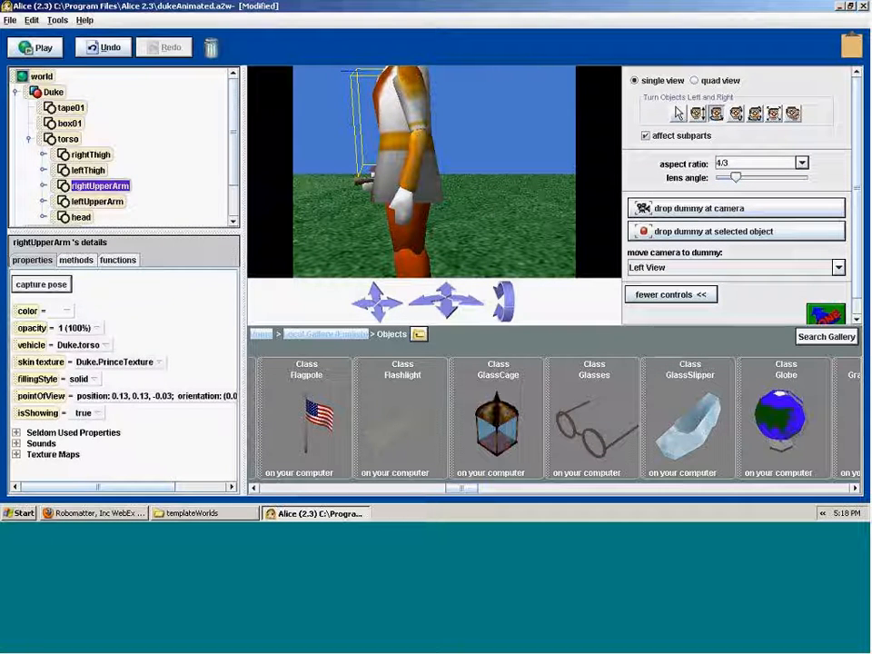
pyautogui.moveTo(408, 164); pyautogui.dragTo(434, 164)
pyautogui.click(739, 118)
pyautogui.click(755, 112)
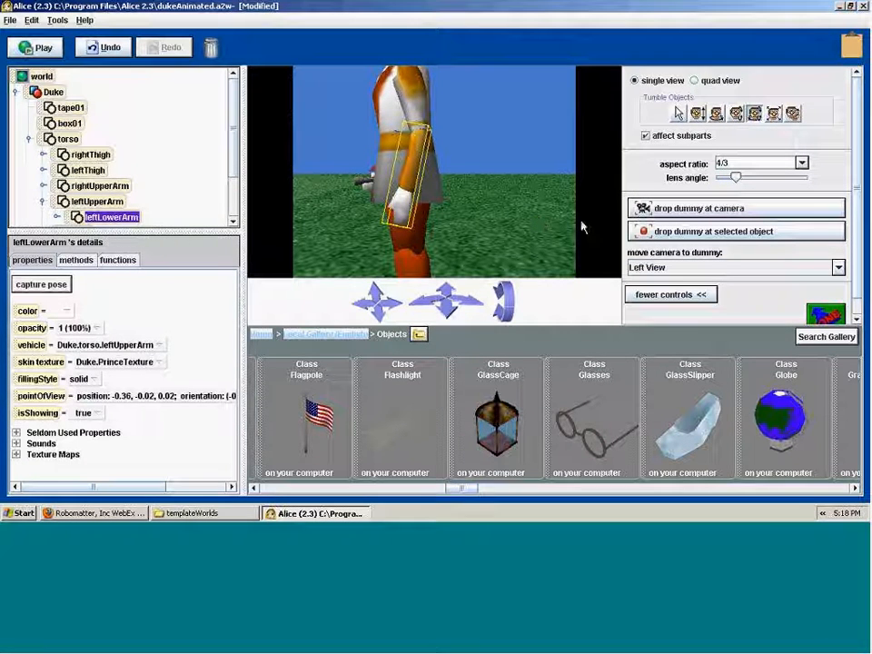
# Step: Turn Duke's left lower arm left or right from the Front View, then bring the camera back to the Left View
pyautogui.click(647, 267)
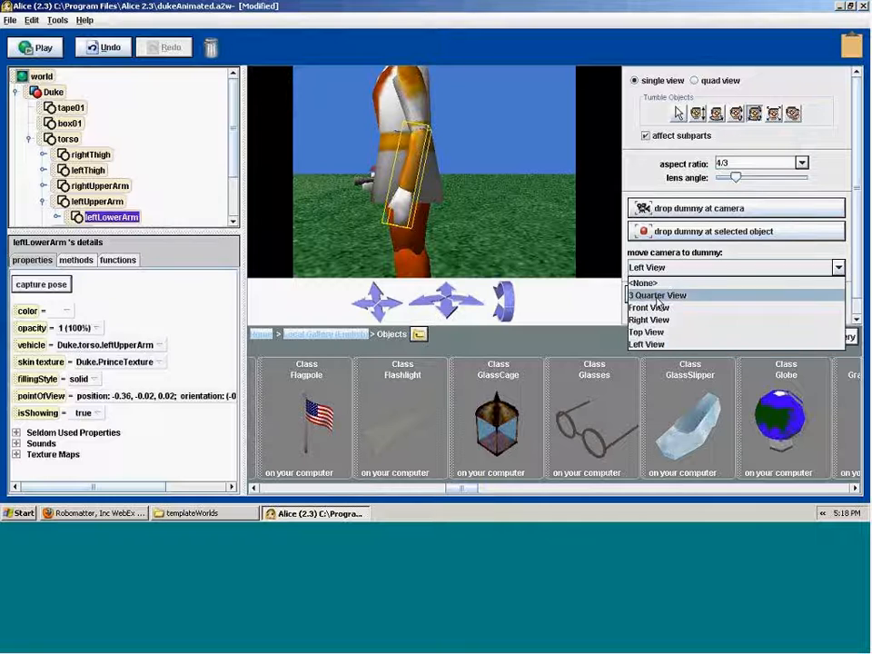
pyautogui.click(649, 307)
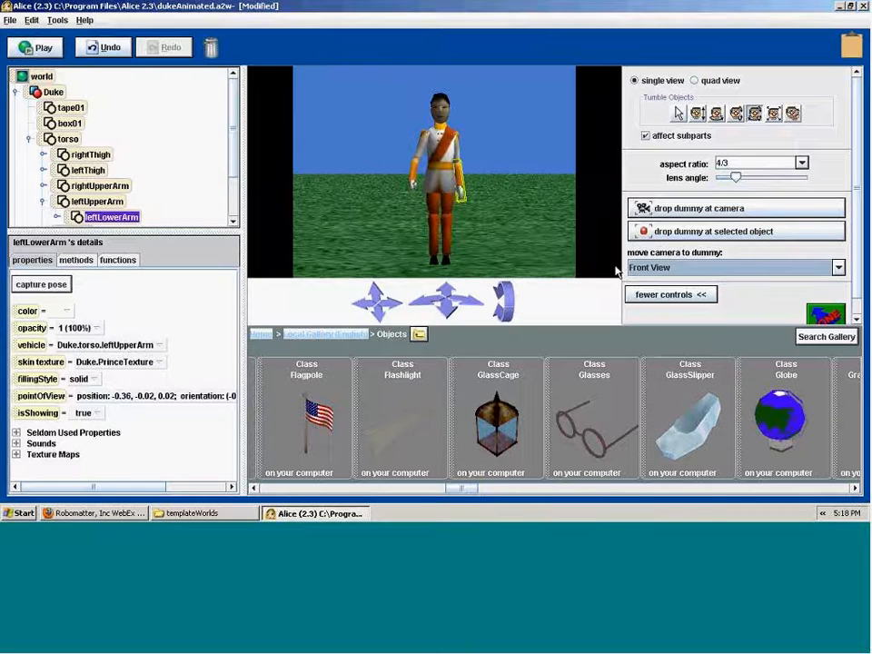
pyautogui.click(716, 113)
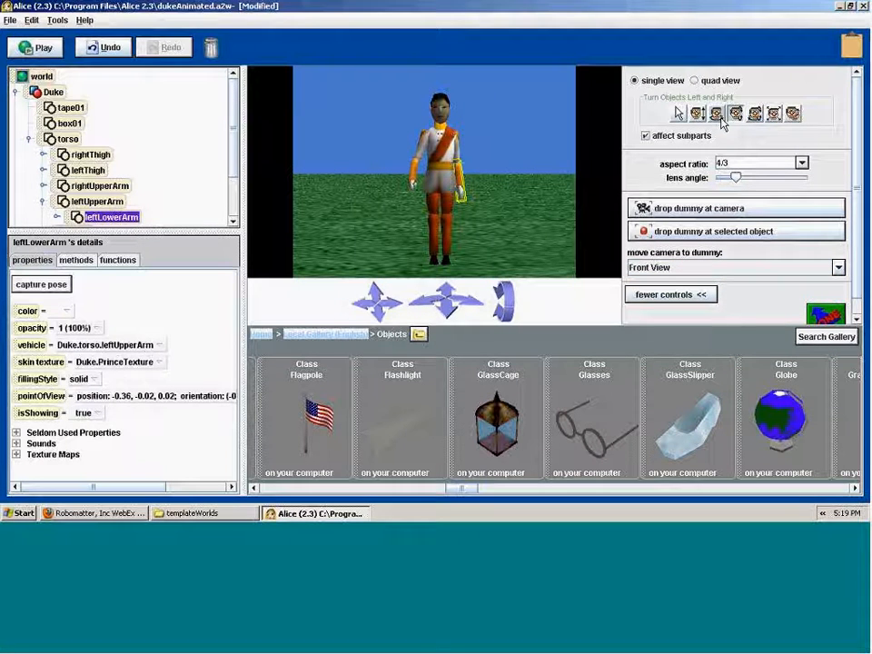
pyautogui.moveTo(459, 170); pyautogui.dragTo(473, 170)
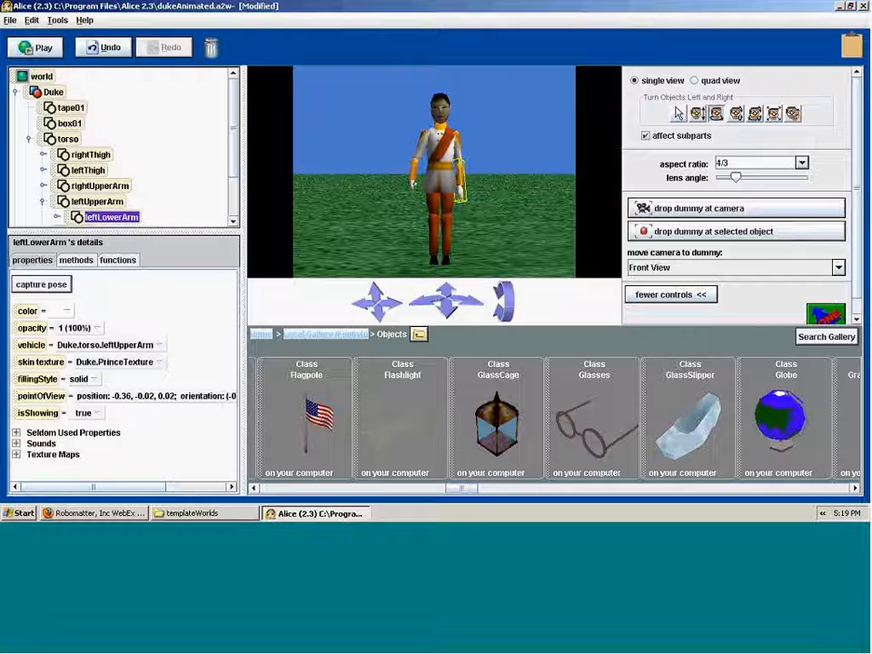
pyautogui.click(690, 267)
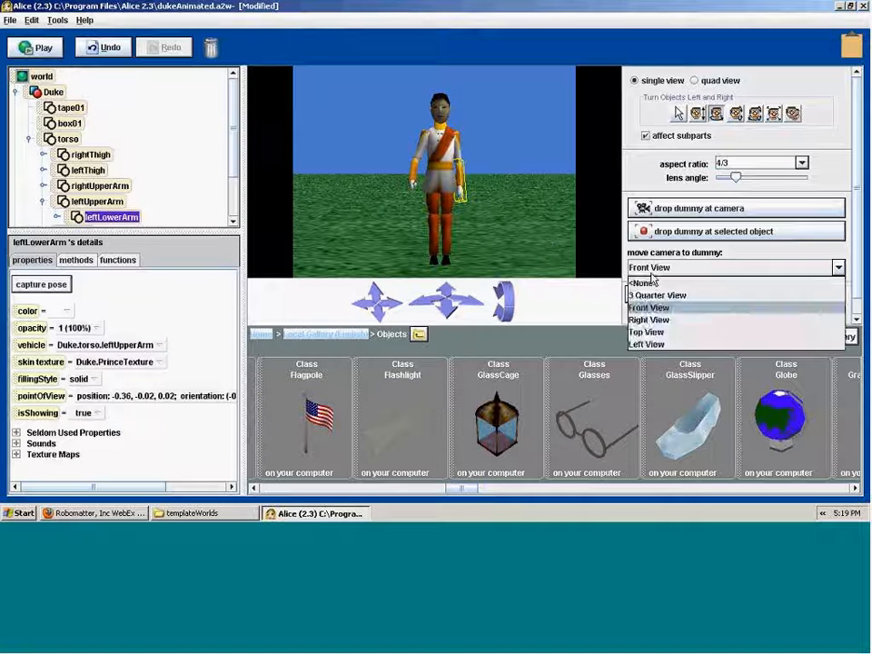
pyautogui.click(647, 345)
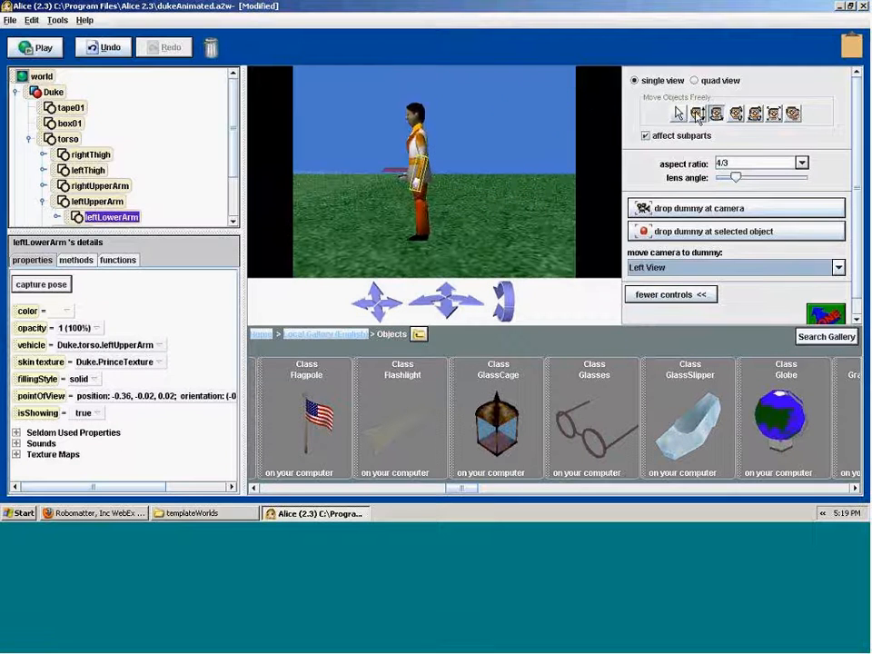
pyautogui.click(736, 113)
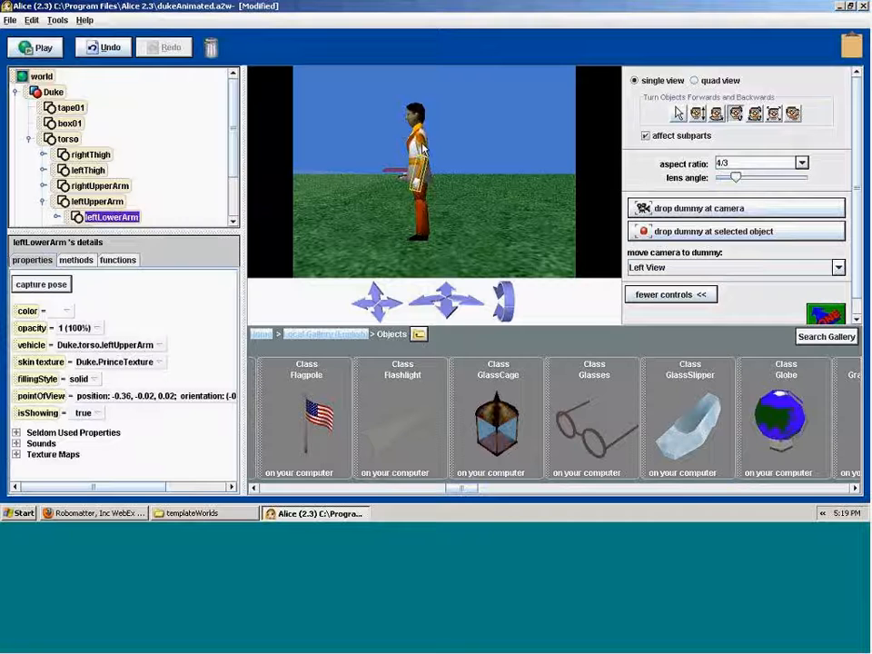
# Step: Lower Duke's head slightly onto the torso with vertical movement, working from the 3 Quarter View
pyautogui.click(663, 267)
pyautogui.click(656, 296)
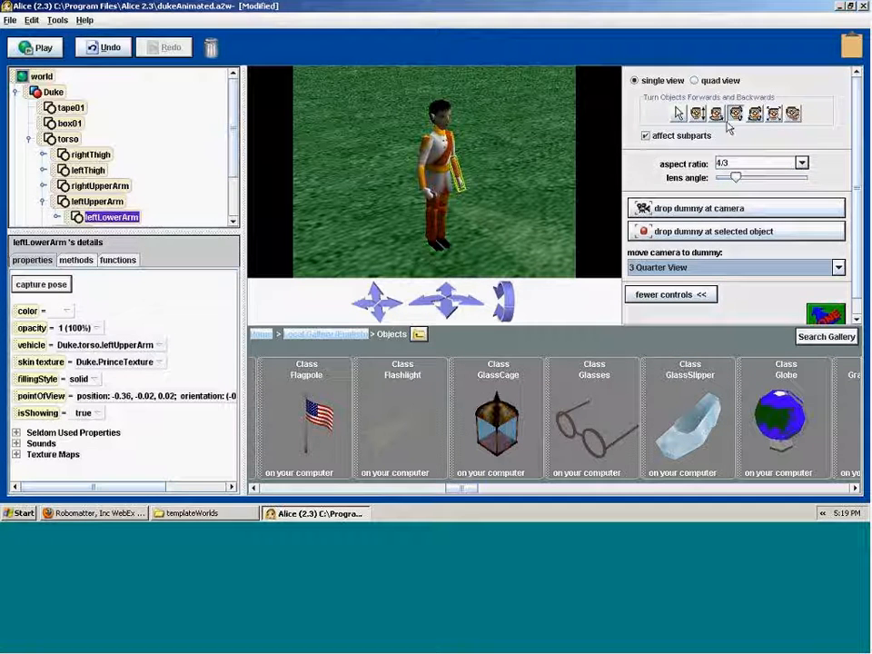
pyautogui.click(678, 113)
pyautogui.click(475, 142)
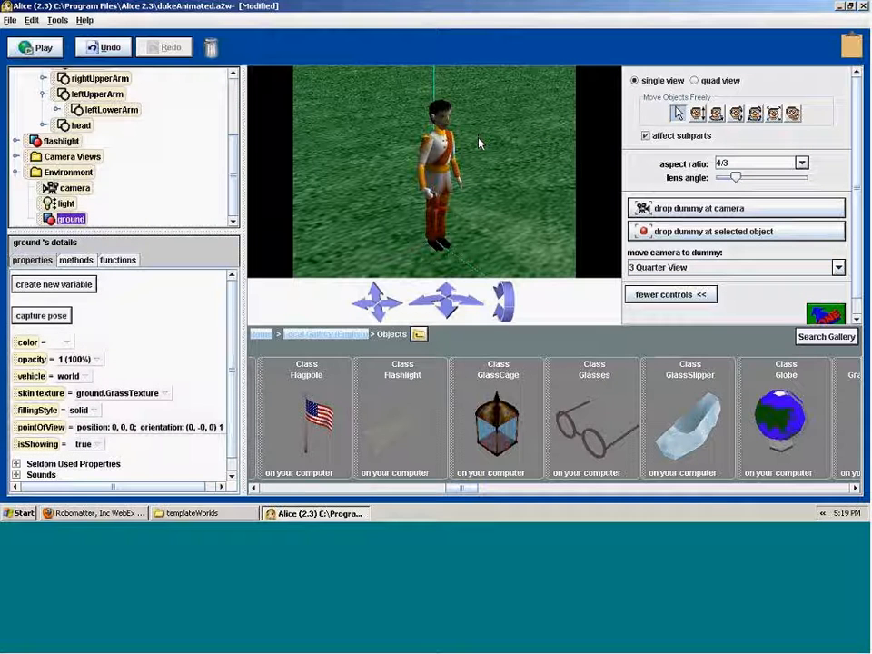
pyautogui.click(440, 113)
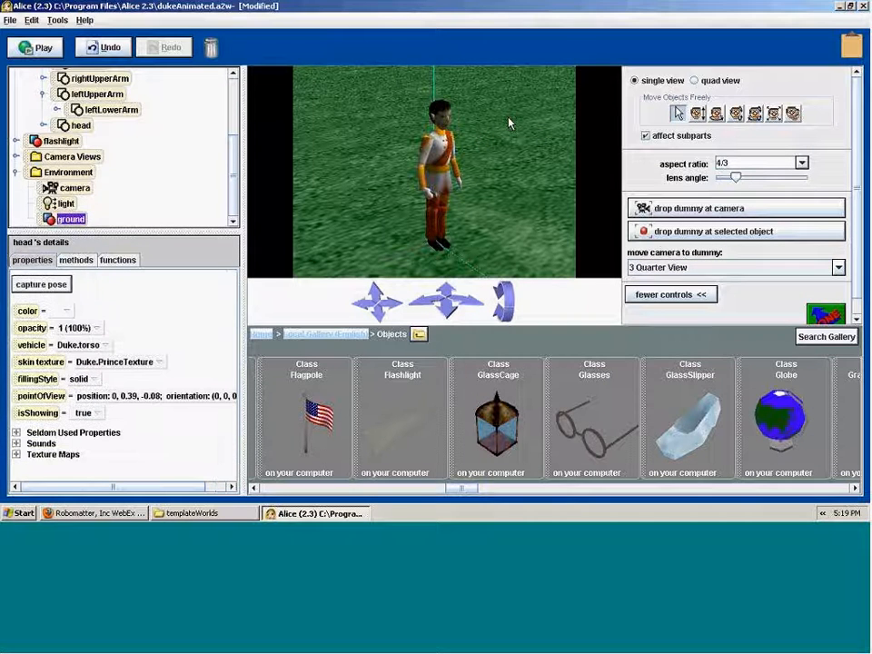
pyautogui.click(698, 115)
pyautogui.moveTo(443, 115); pyautogui.dragTo(466, 115)
# Step: Undo the accidental move of the ground
pyautogui.click(678, 113)
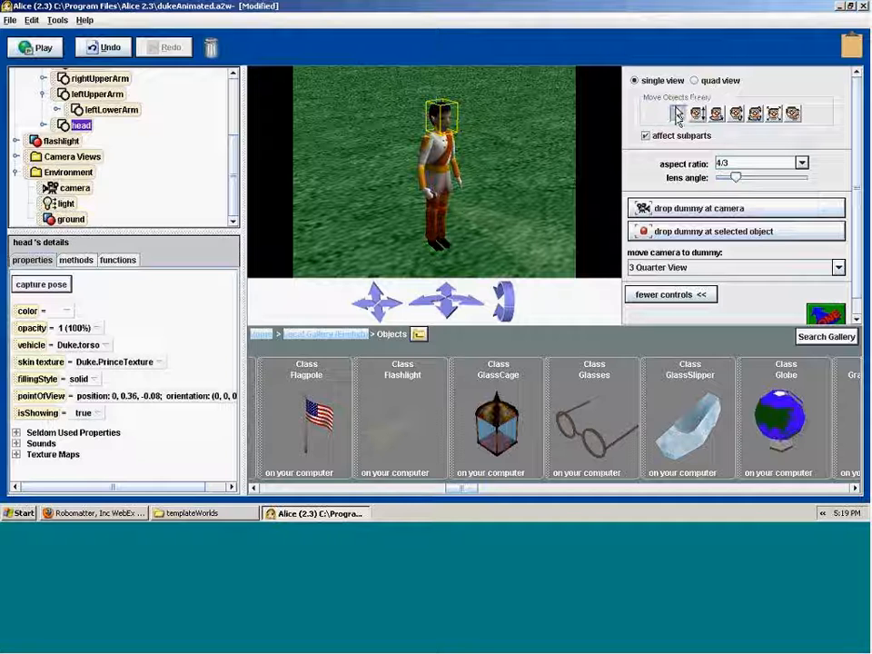
pyautogui.click(571, 122)
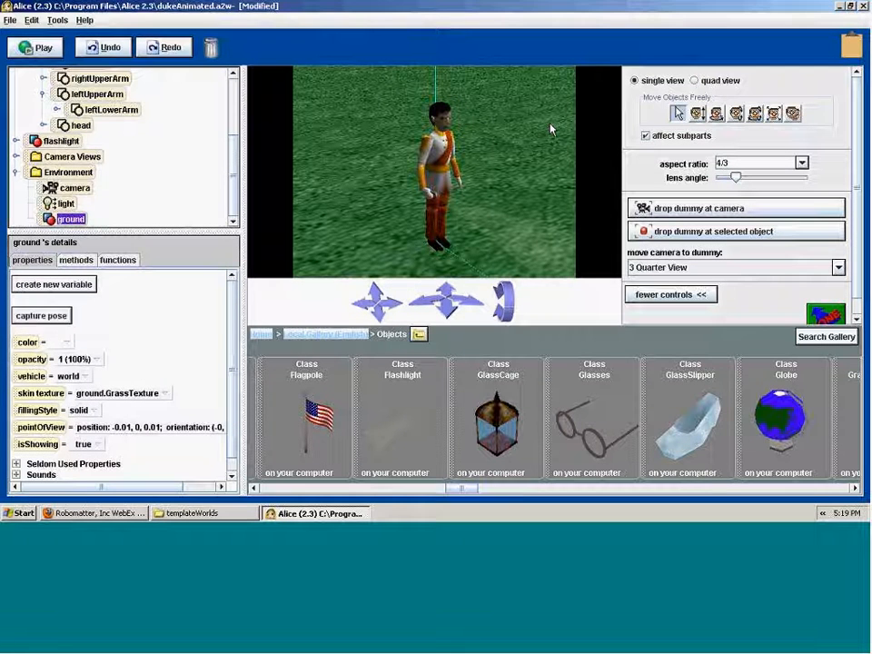
pyautogui.hotkey('ctrl', 'z')
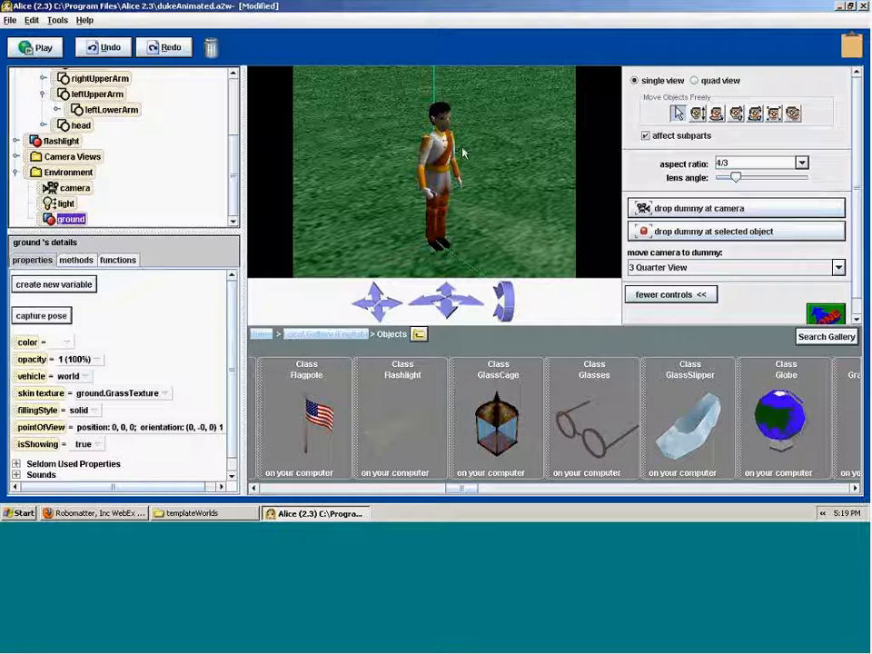
# Step: Move the camera to the Front View and select the world instead of the ground
pyautogui.click(649, 271)
pyautogui.click(648, 306)
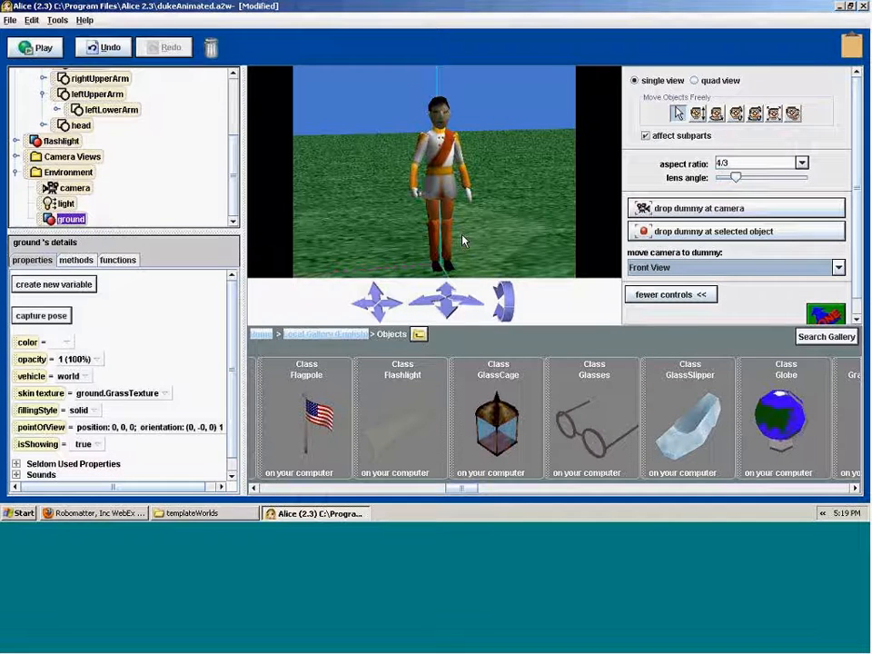
pyautogui.click(461, 139)
pyautogui.moveTo(461, 139); pyautogui.dragTo(457, 140)
pyautogui.click(514, 114)
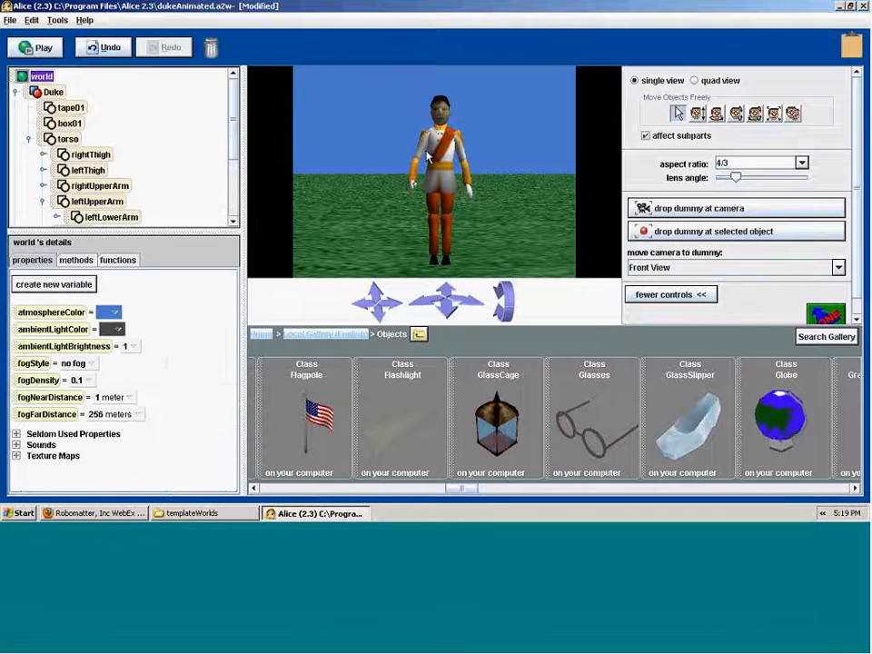
# Step: Capture the current pose of the whole Duke object and name it "natural pose"
pyautogui.click(53, 92)
pyautogui.click(28, 139)
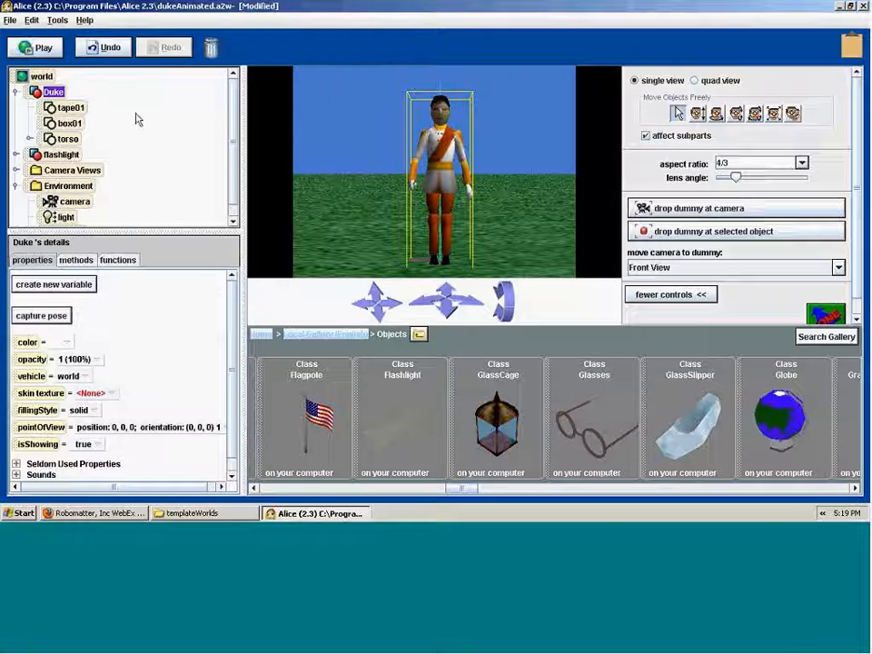
pyautogui.click(65, 140)
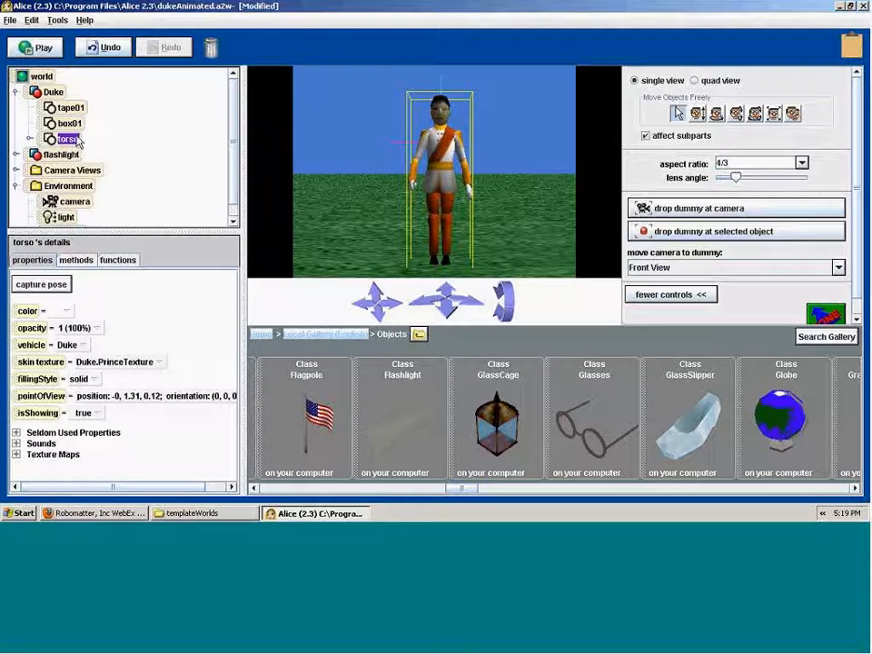
pyautogui.click(53, 92)
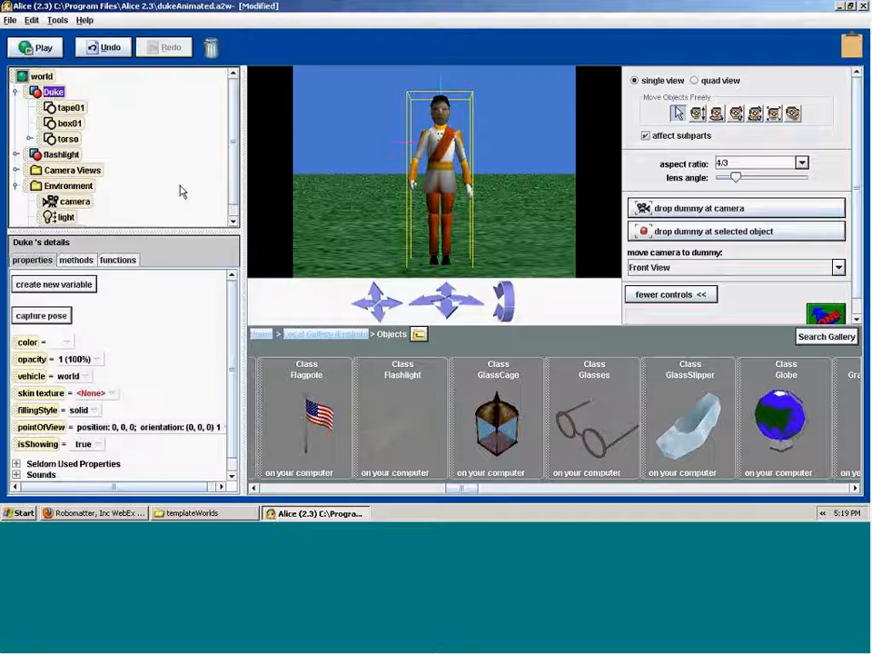
pyautogui.click(44, 316)
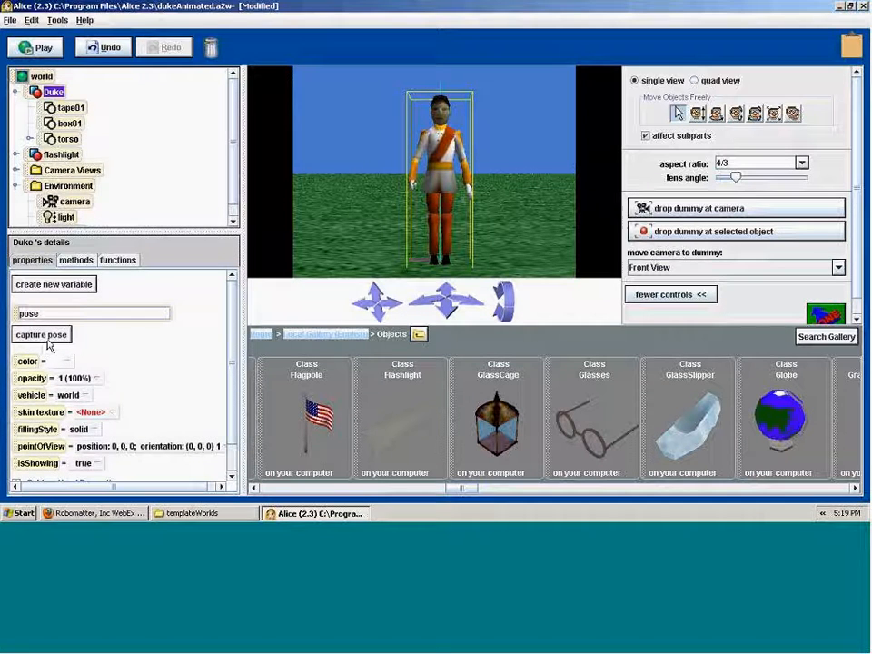
pyautogui.moveTo(50, 312); pyautogui.dragTo(15, 312)
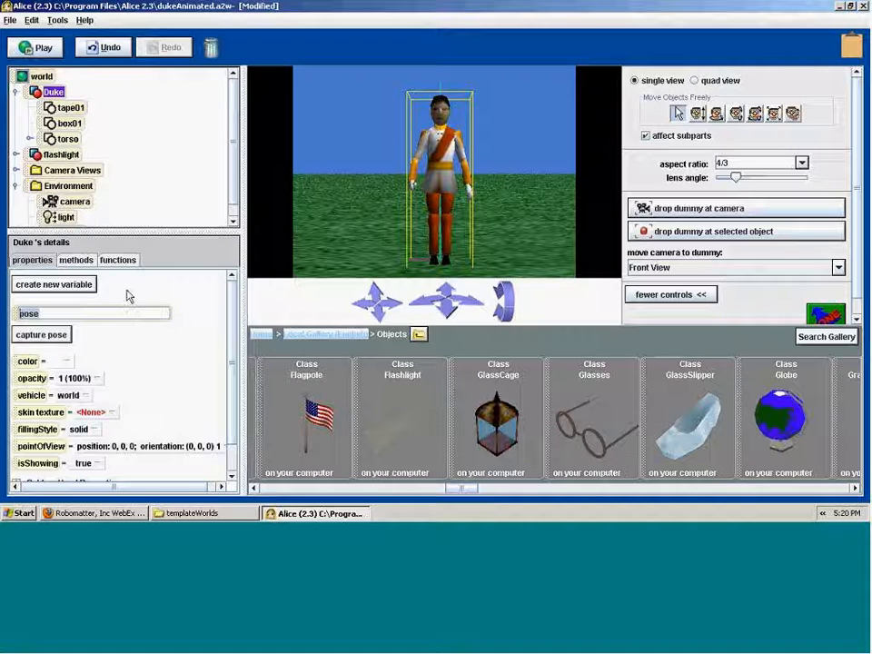
pyautogui.write('Nat')
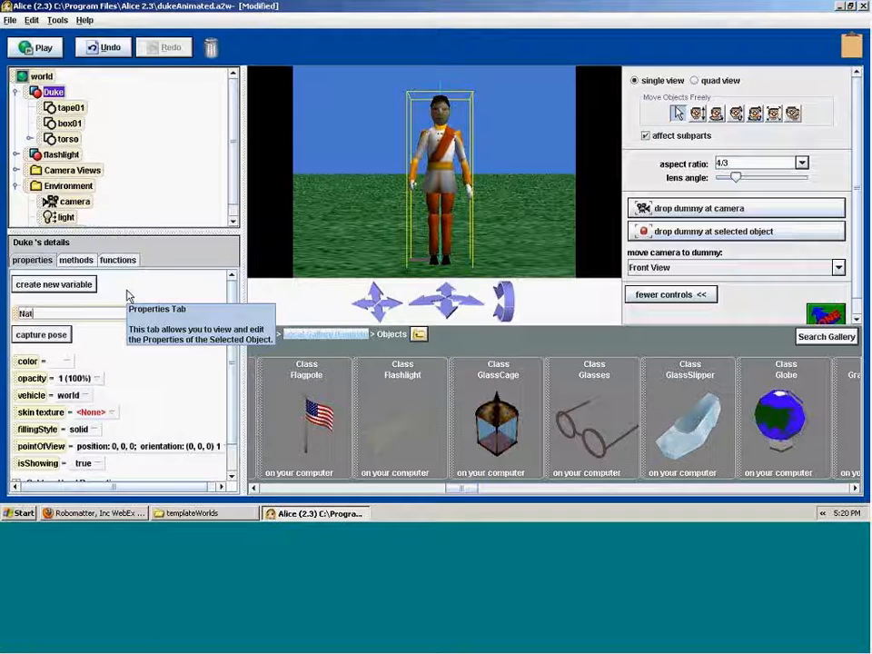
pyautogui.write('Pose')
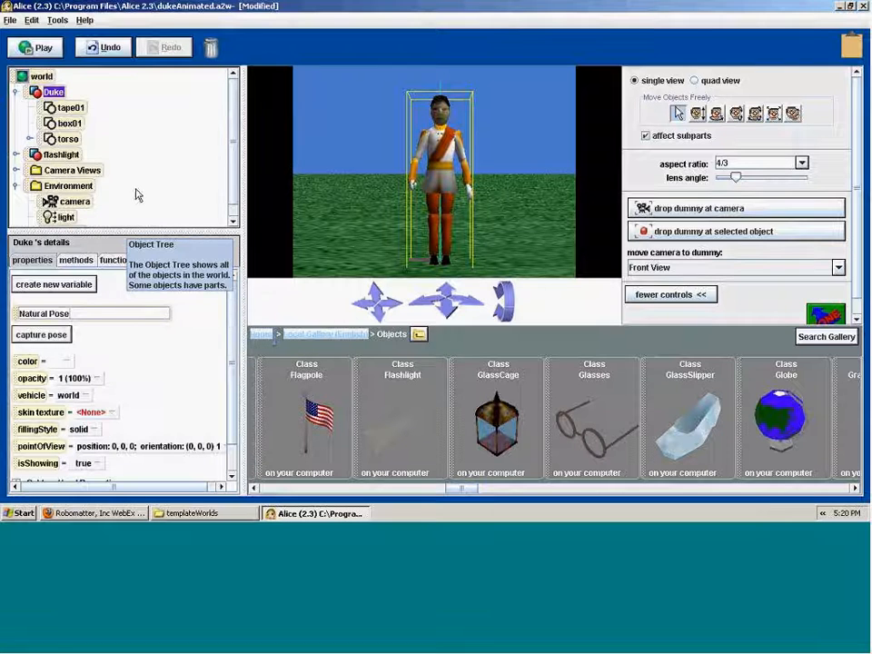
pyautogui.click(81, 315)
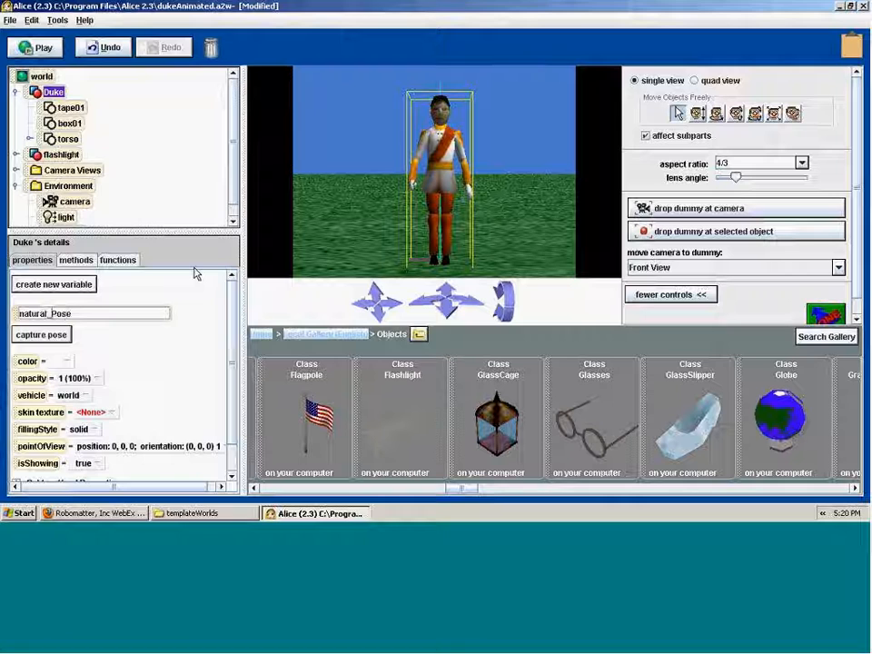
pyautogui.press('Delete')
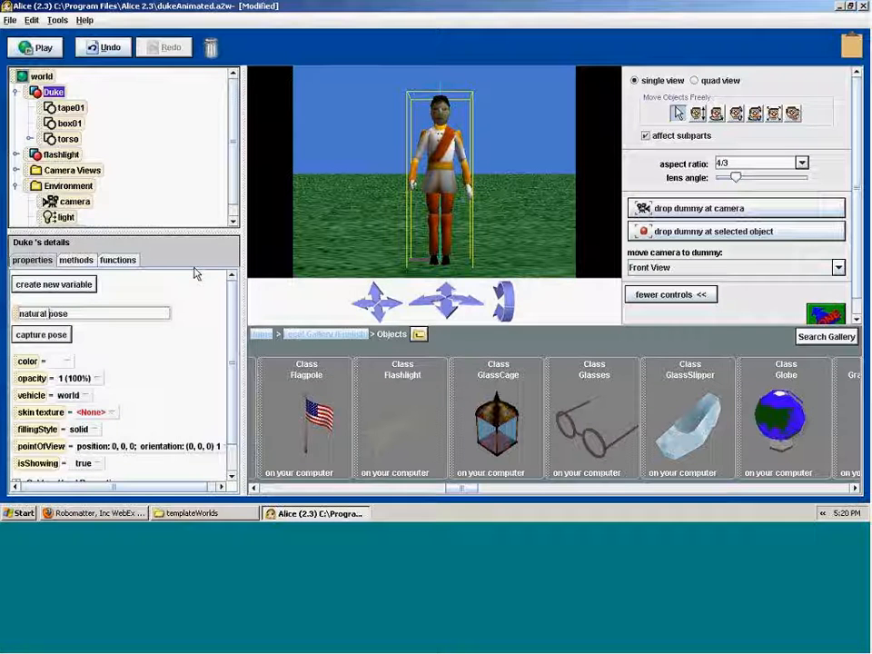
pyautogui.click(78, 311)
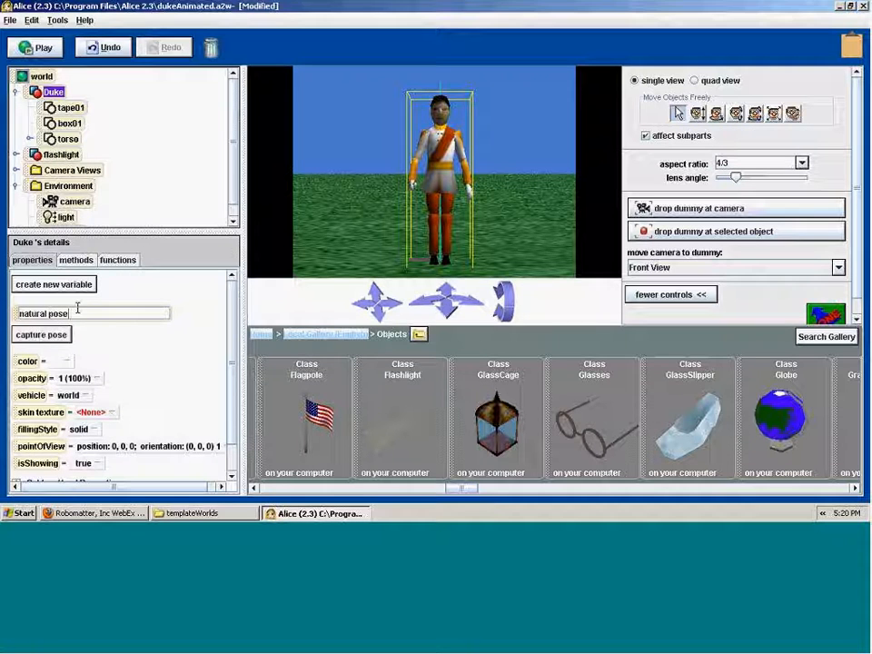
pyautogui.press('Return')
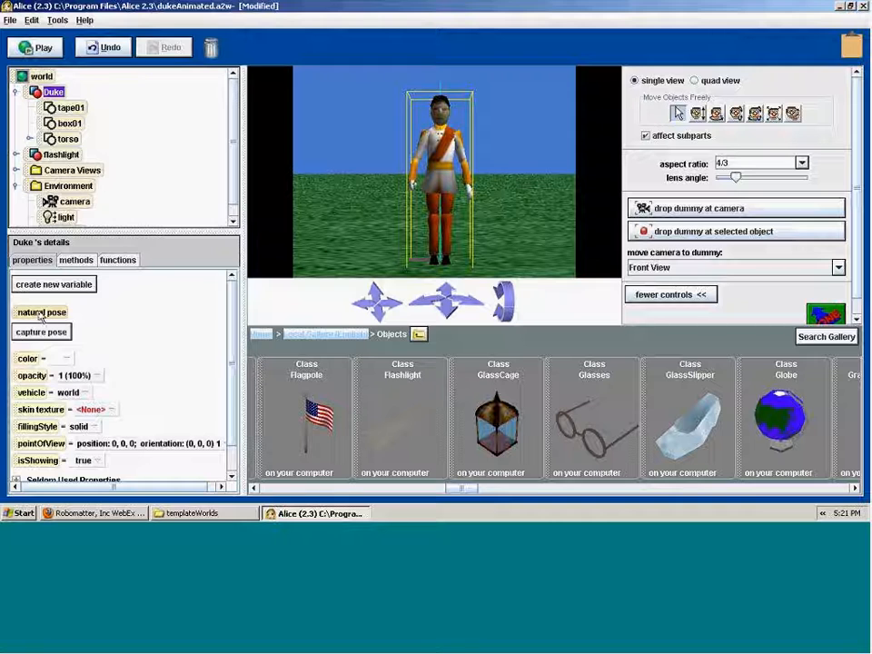
# Step: Turn only Duke's head sideways to look past his right shoulder, using left-and-right turning
pyautogui.click(382, 125)
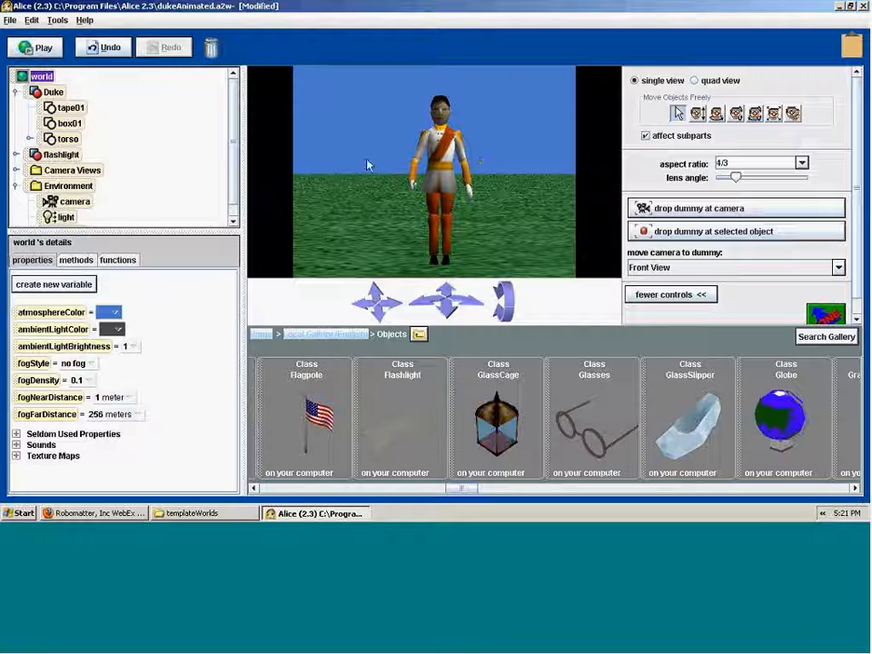
pyautogui.moveTo(445, 300); pyautogui.dragTo(446, 241)
pyautogui.moveTo(377, 291); pyautogui.dragTo(364, 307)
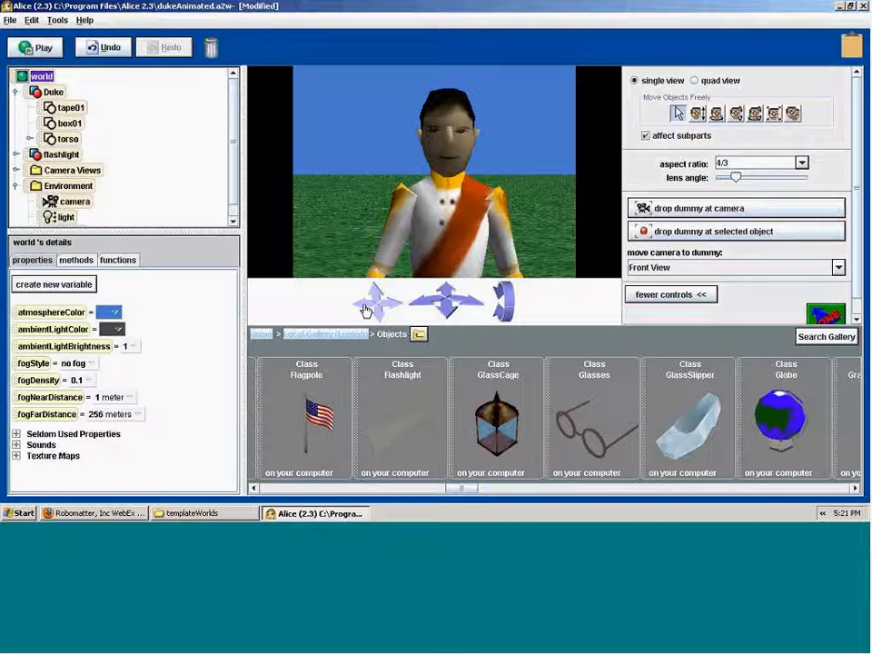
pyautogui.click(716, 113)
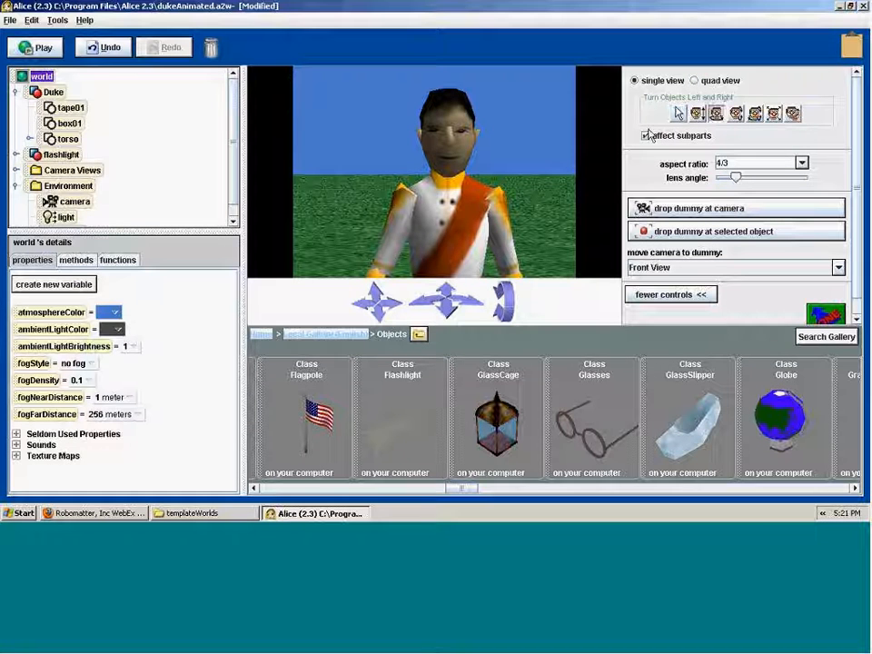
pyautogui.click(678, 113)
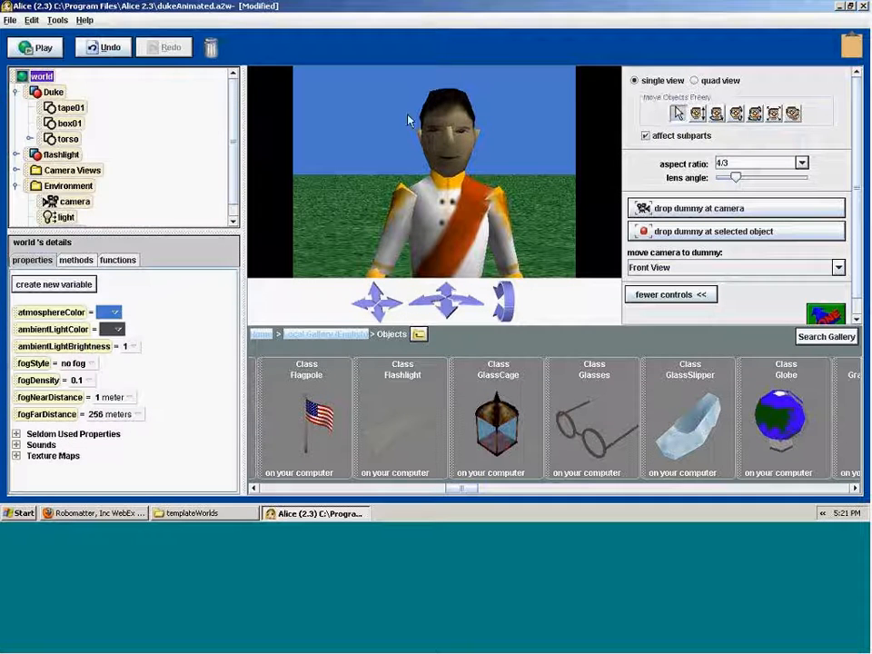
pyautogui.click(456, 159)
pyautogui.click(716, 114)
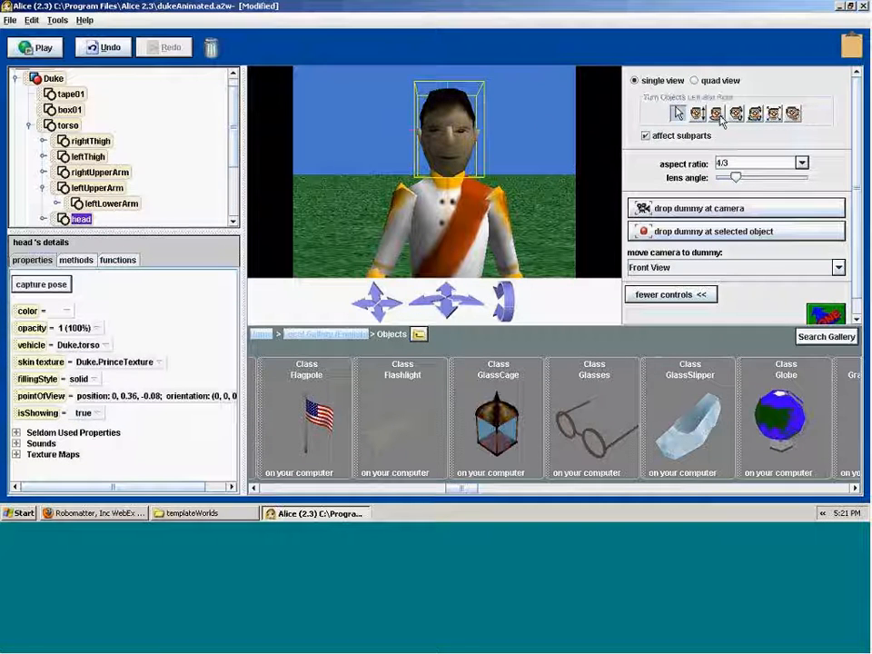
pyautogui.moveTo(445, 127); pyautogui.dragTo(382, 128)
pyautogui.moveTo(447, 325); pyautogui.dragTo(448, 351)
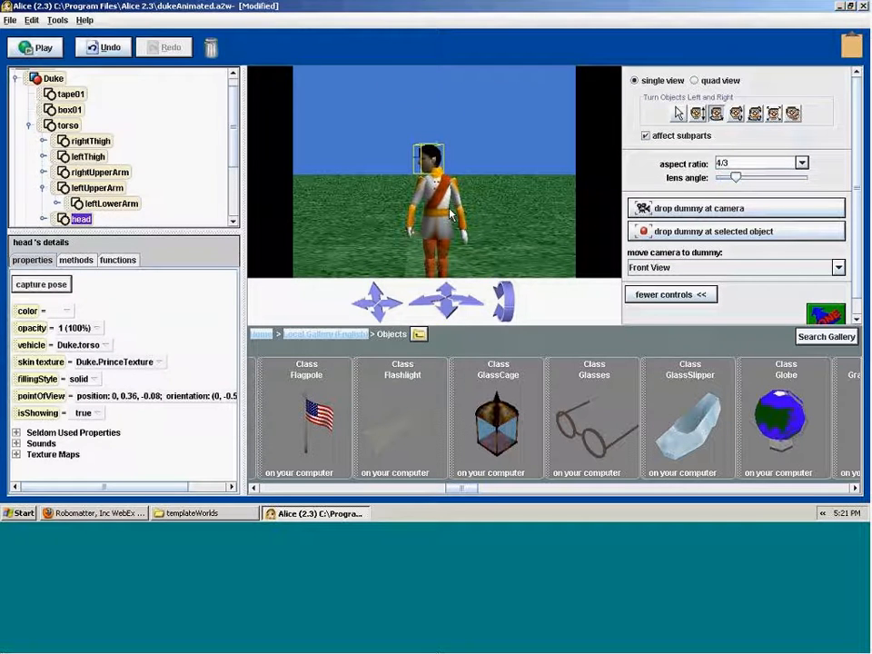
pyautogui.click(491, 142)
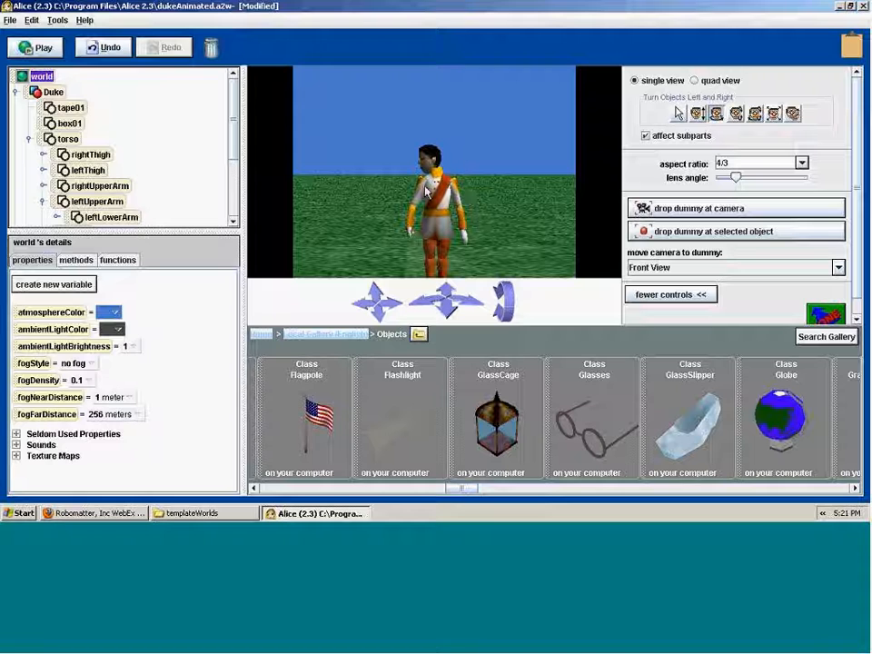
# Step: Set the opacity of Duke's head to 0.1 (10%)
pyautogui.moveTo(448, 299)
pyautogui.mouseDown()
pyautogui.moveTo(448, 247)
pyautogui.moveTo(448, 318)
pyautogui.mouseUp()
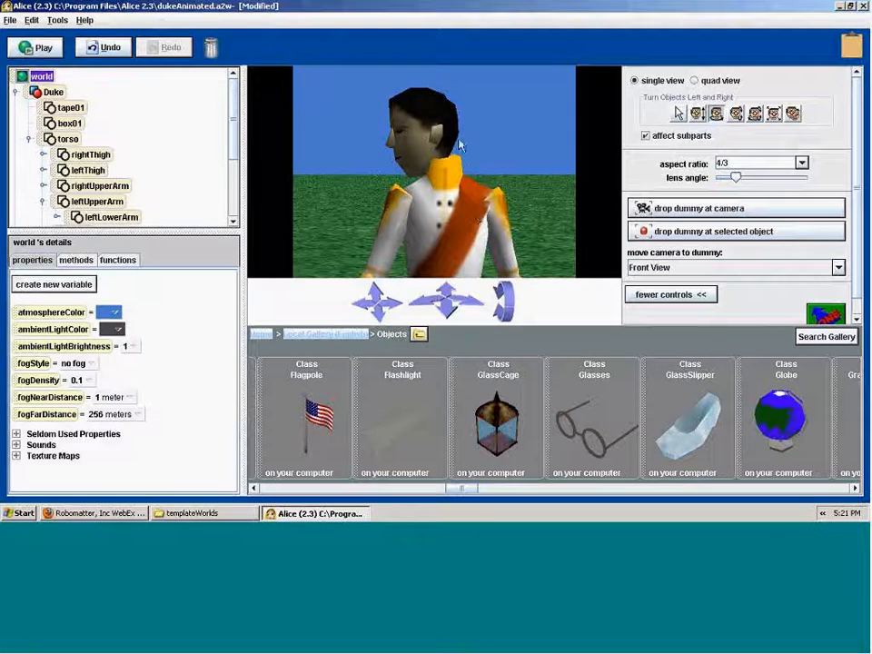
pyautogui.click(424, 111)
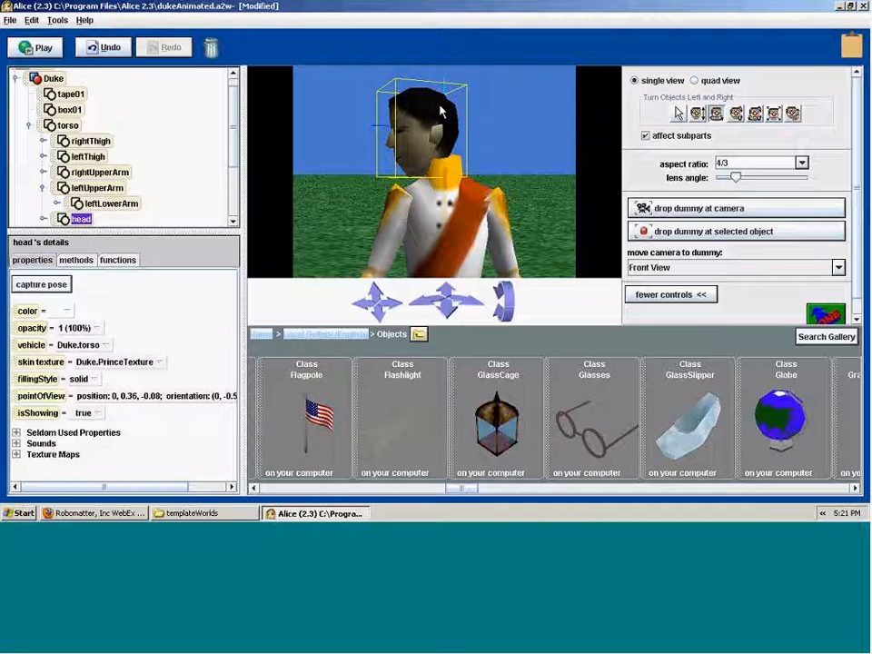
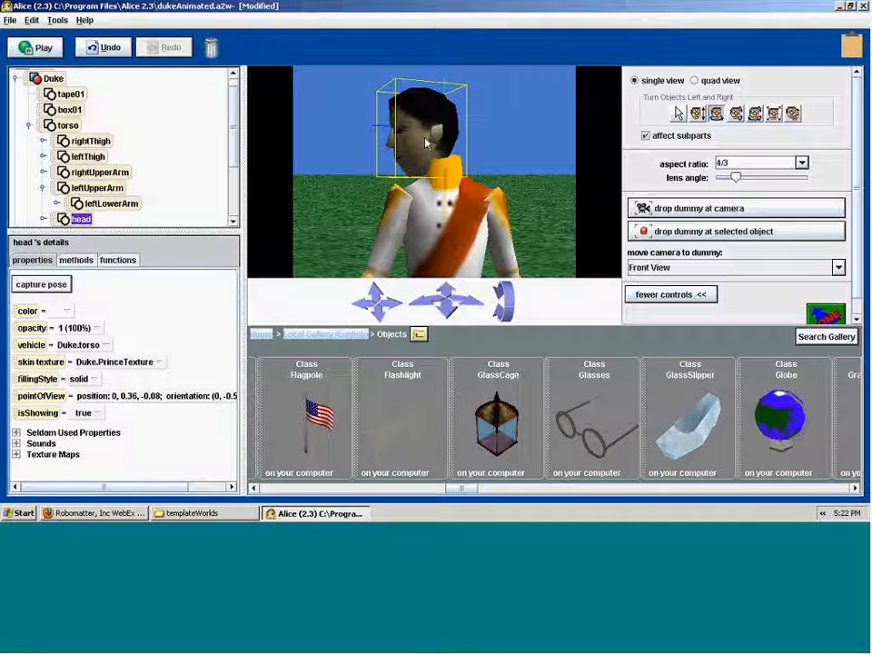
pyautogui.click(95, 329)
pyautogui.click(85, 405)
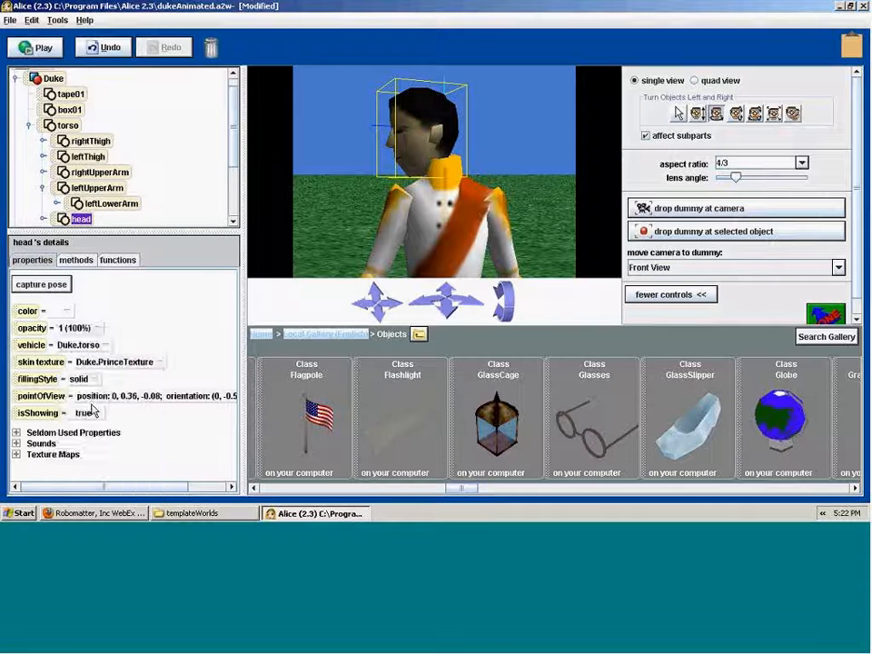
pyautogui.click(84, 329)
pyautogui.click(80, 347)
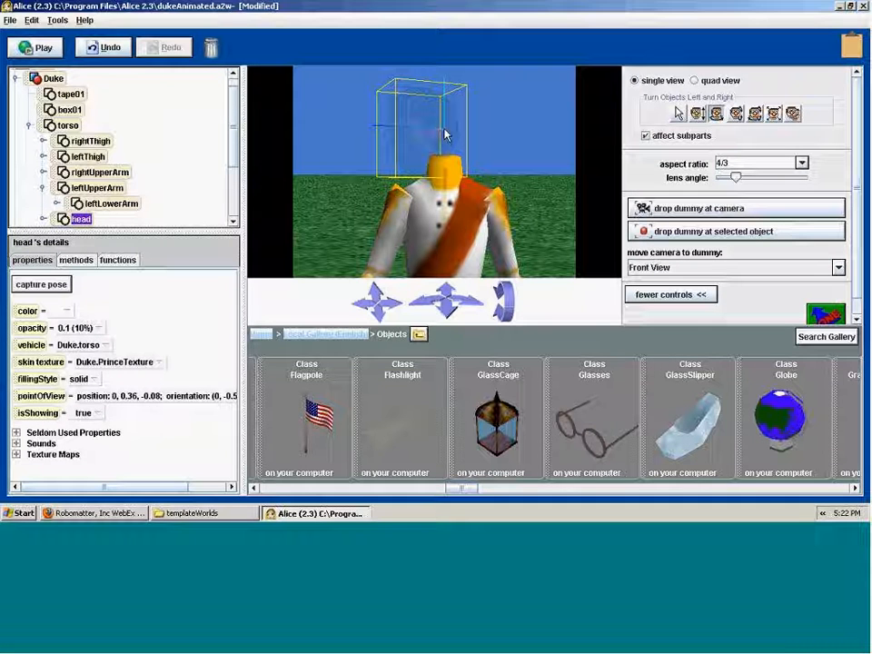
# Step: Try to tilt the near-transparent head with forwards-and-backwards turning, and undo the tilt
pyautogui.click(735, 112)
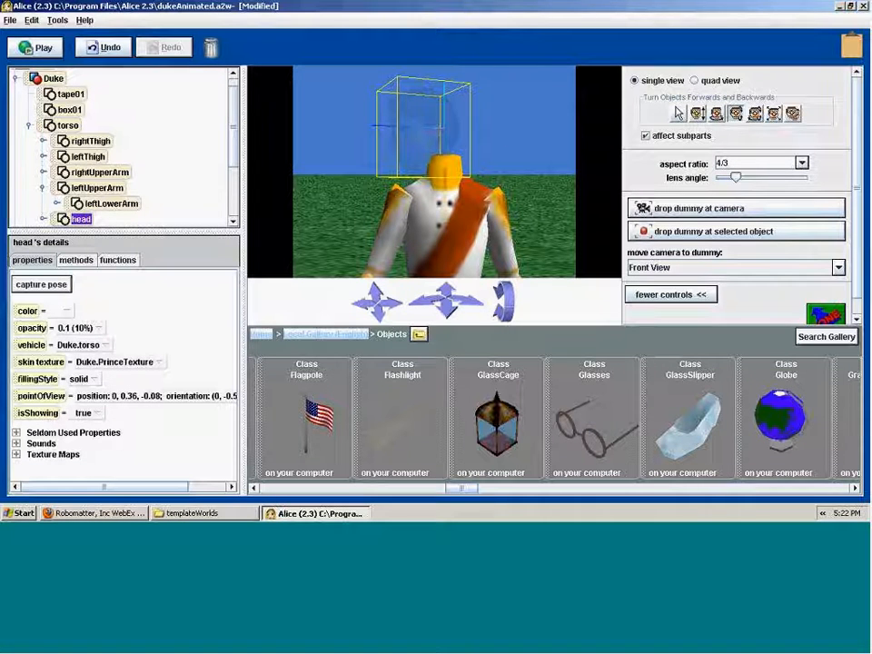
pyautogui.moveTo(437, 145)
pyautogui.mouseDown()
pyautogui.moveTo(437, 178)
pyautogui.moveTo(446, 136)
pyautogui.mouseUp()
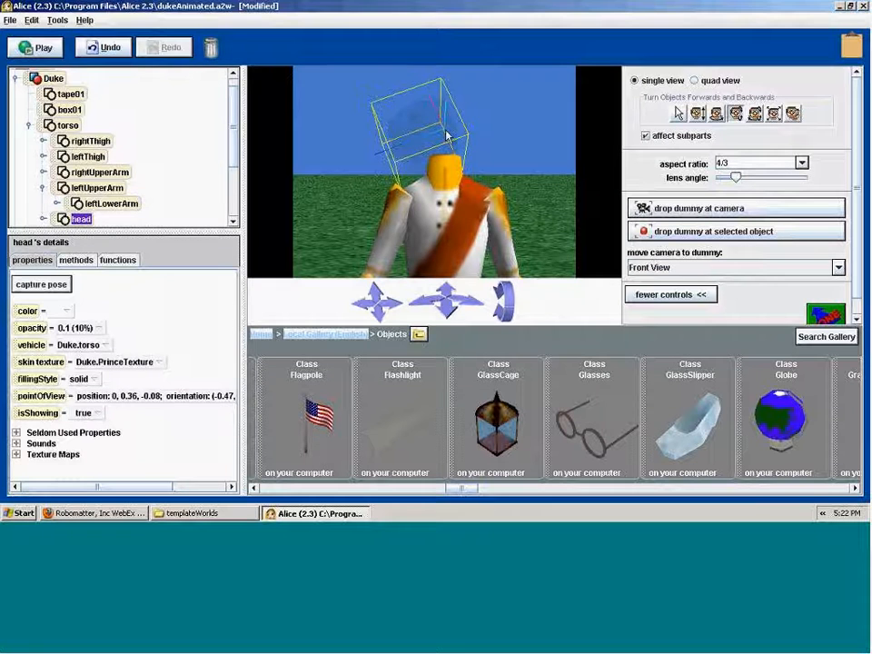
pyautogui.hotkey('ctrl', 'z')
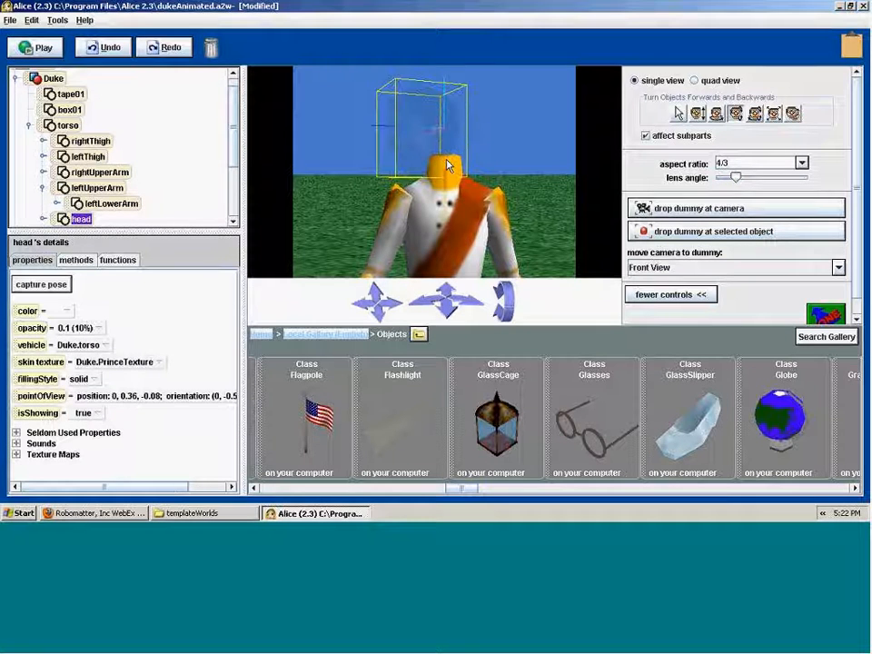
# Step: Restore the head's opacity to 1 (100%: fully opaque)
pyautogui.click(679, 116)
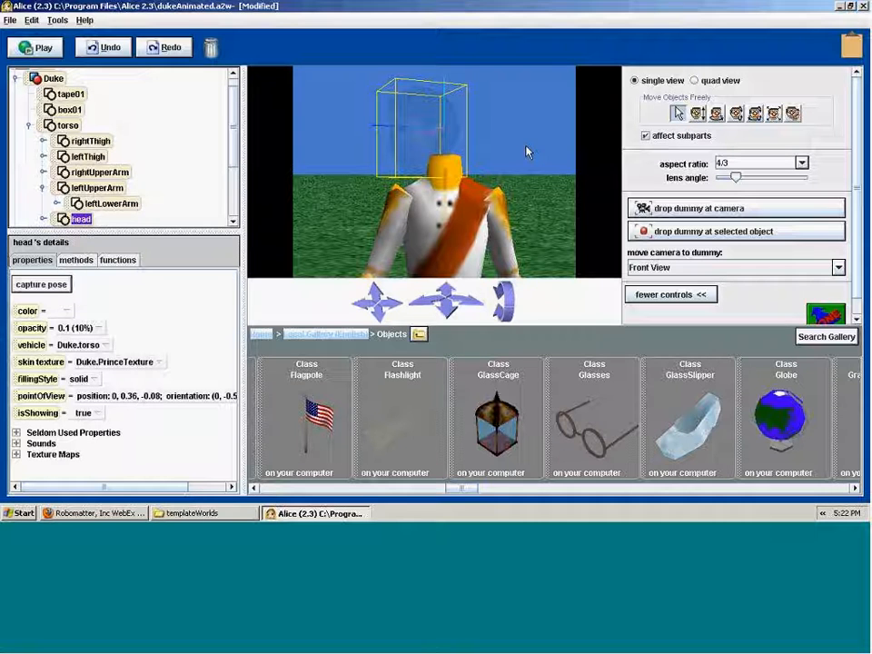
pyautogui.click(97, 329)
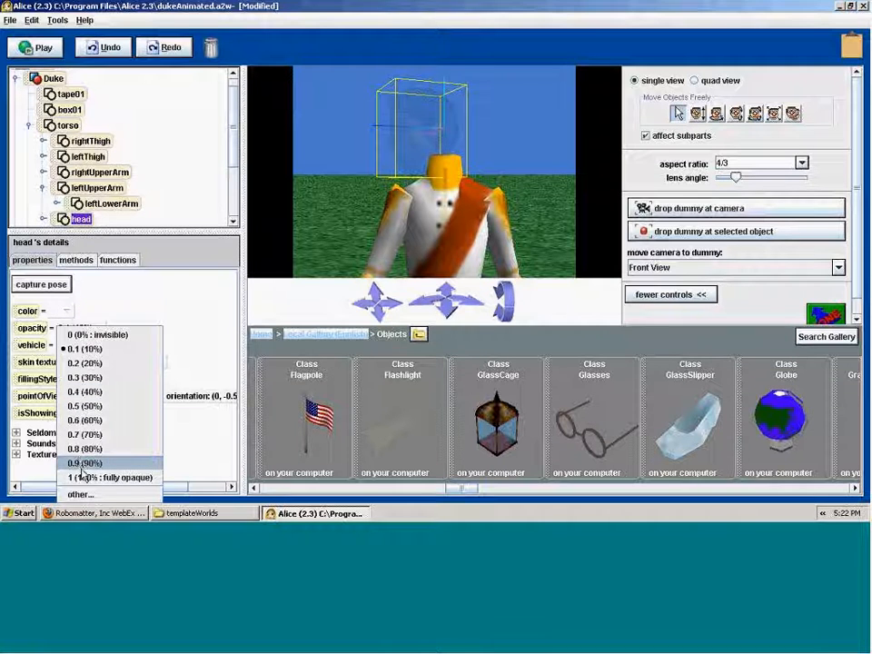
pyautogui.click(83, 477)
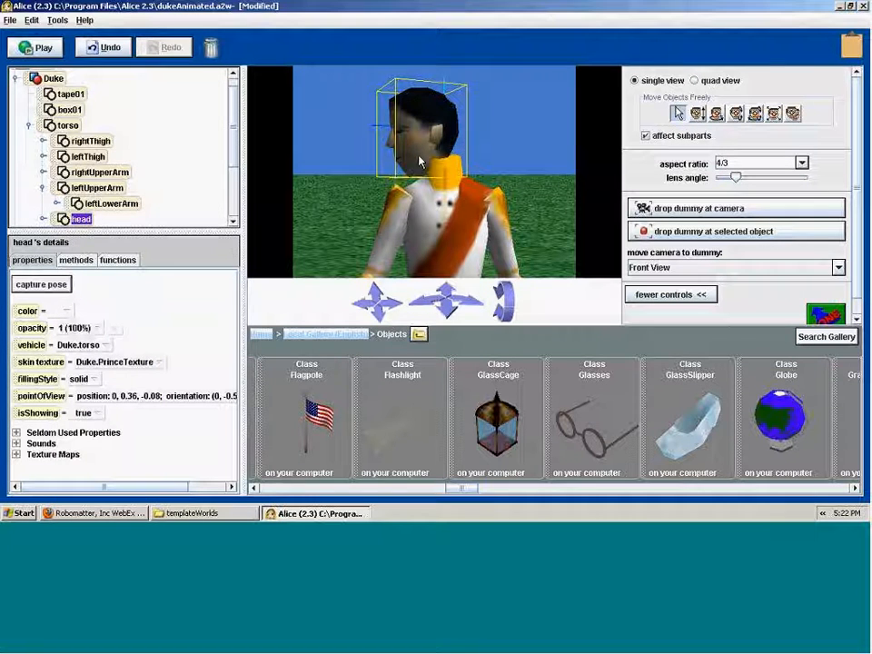
# Step: Shift Duke's turned head slightly sideways with free movement so it sits better over the neck
pyautogui.click(716, 112)
pyautogui.moveTo(438, 153); pyautogui.dragTo(459, 156)
pyautogui.click(678, 113)
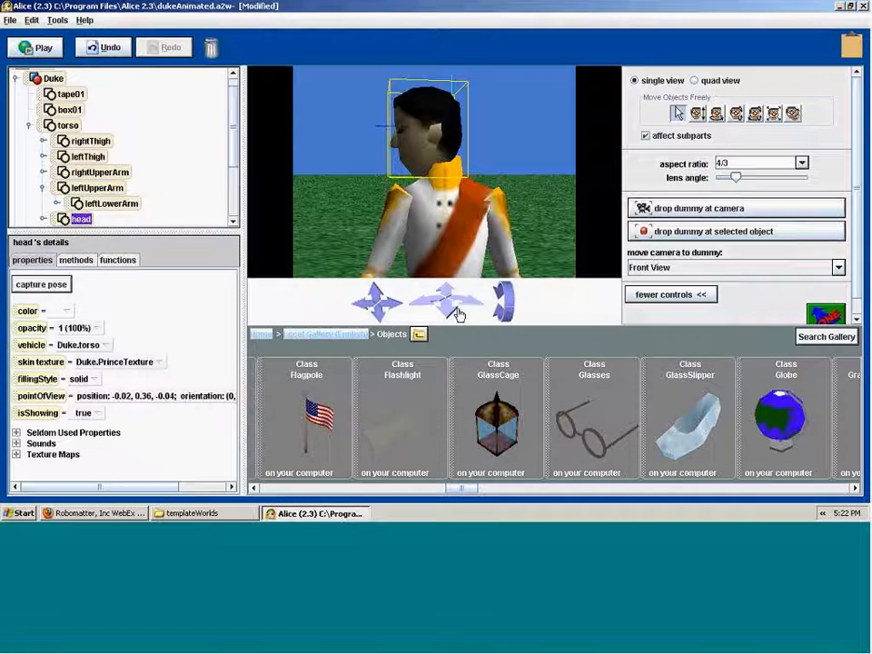
# Step: Turn Duke's head slightly left or right from the Right View so it faces less directly sideways
pyautogui.click(814, 268)
pyautogui.click(648, 321)
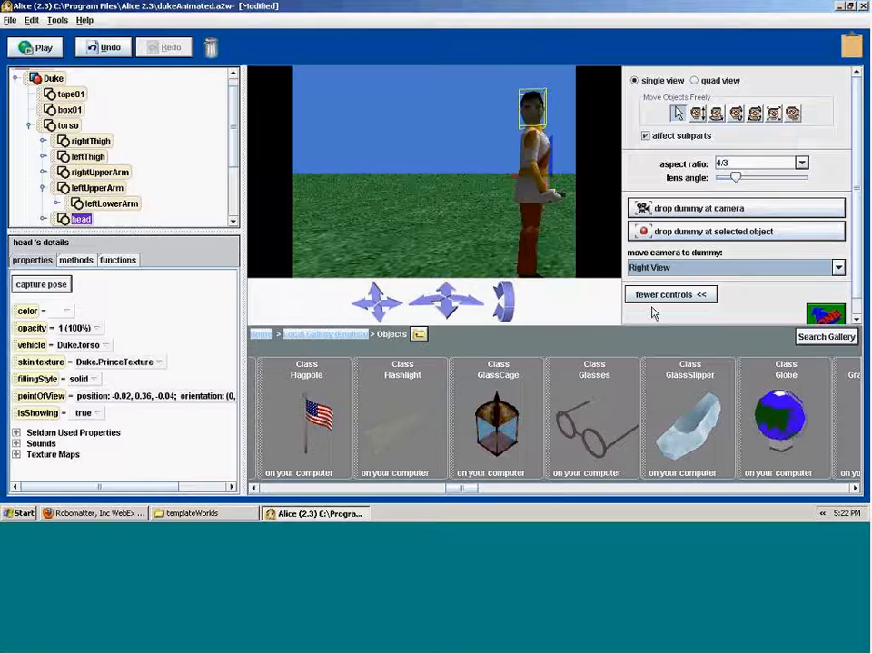
pyautogui.click(716, 113)
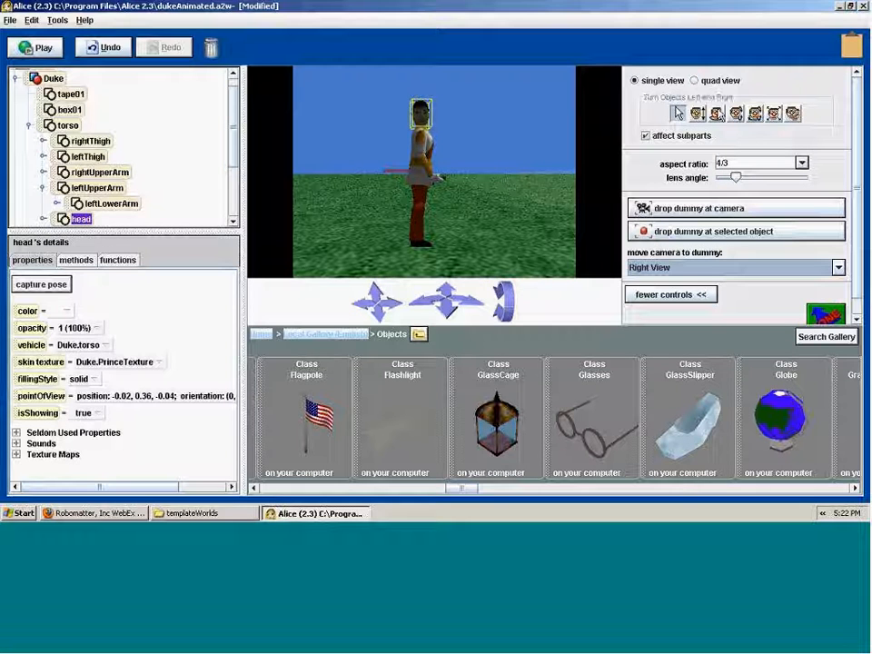
pyautogui.moveTo(441, 125); pyautogui.dragTo(416, 125)
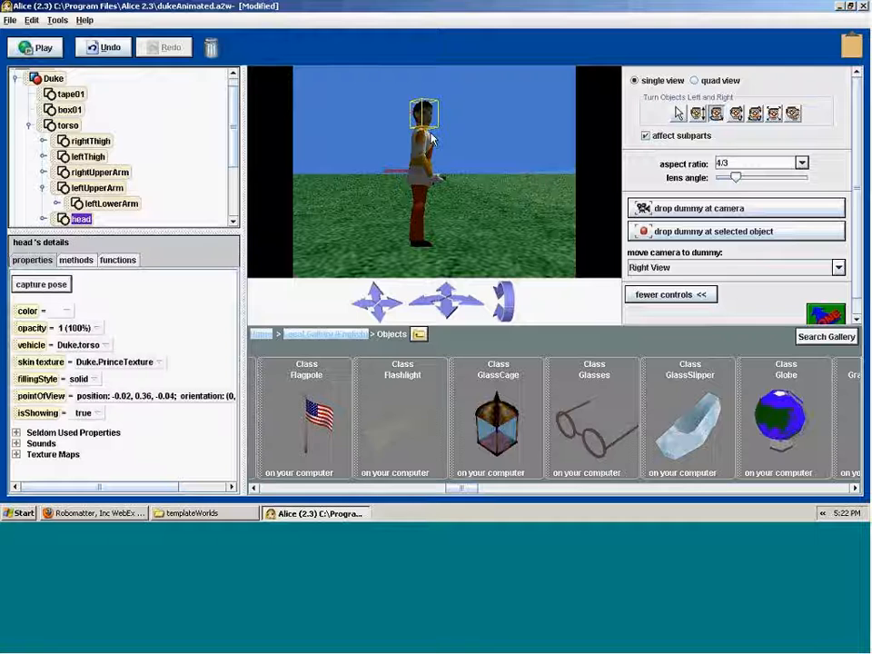
# Step: Tilt Duke's head slightly from the Front View with forwards-and-backwards turning
pyautogui.click(675, 266)
pyautogui.click(653, 306)
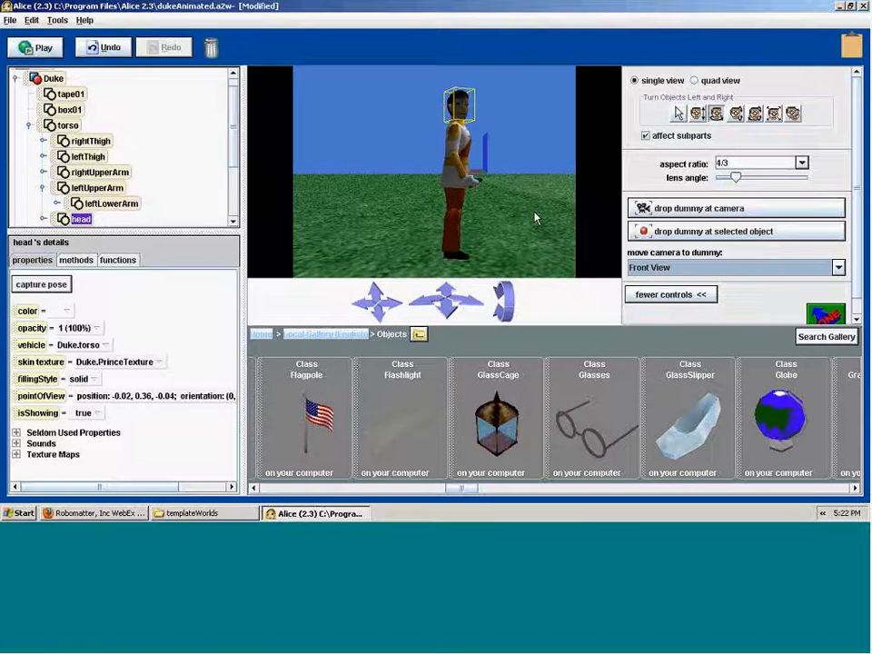
pyautogui.click(697, 112)
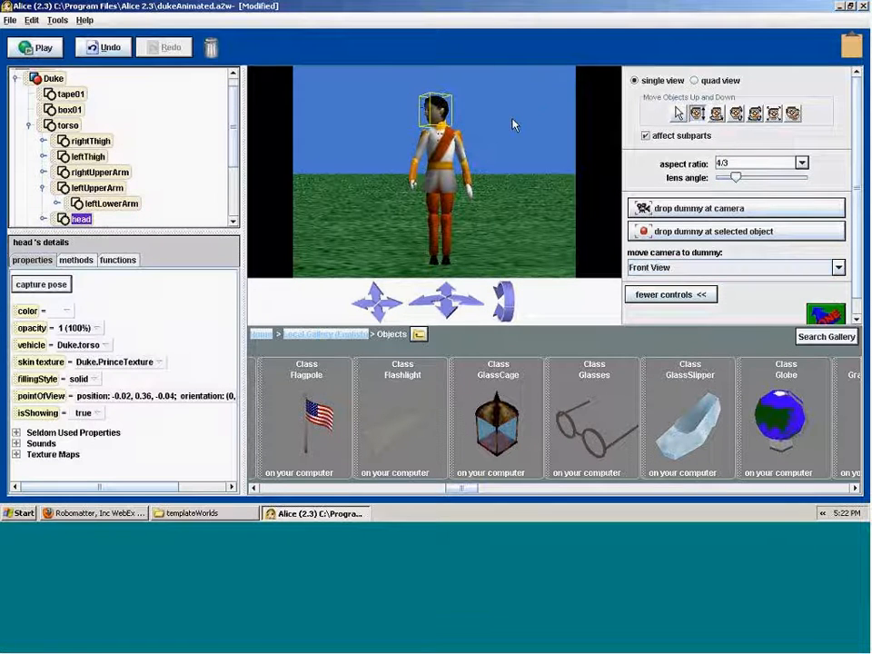
pyautogui.click(735, 113)
pyautogui.moveTo(438, 113); pyautogui.dragTo(438, 105)
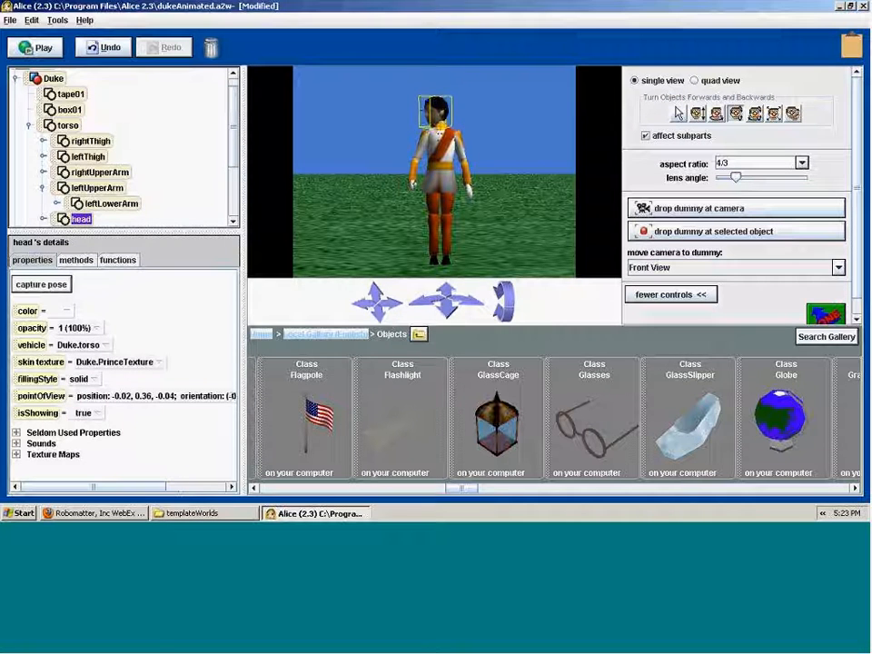
# Step: Nudge Duke's head over the neck with free movement, working from the 3 Quarter View and the Front View
pyautogui.click(672, 269)
pyautogui.click(668, 294)
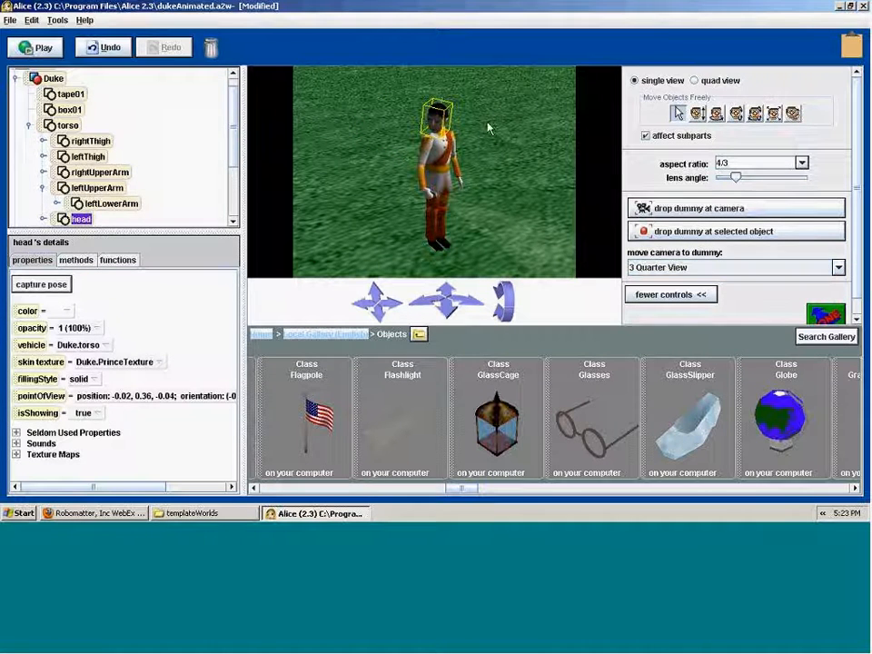
pyautogui.moveTo(445, 118); pyautogui.dragTo(449, 119)
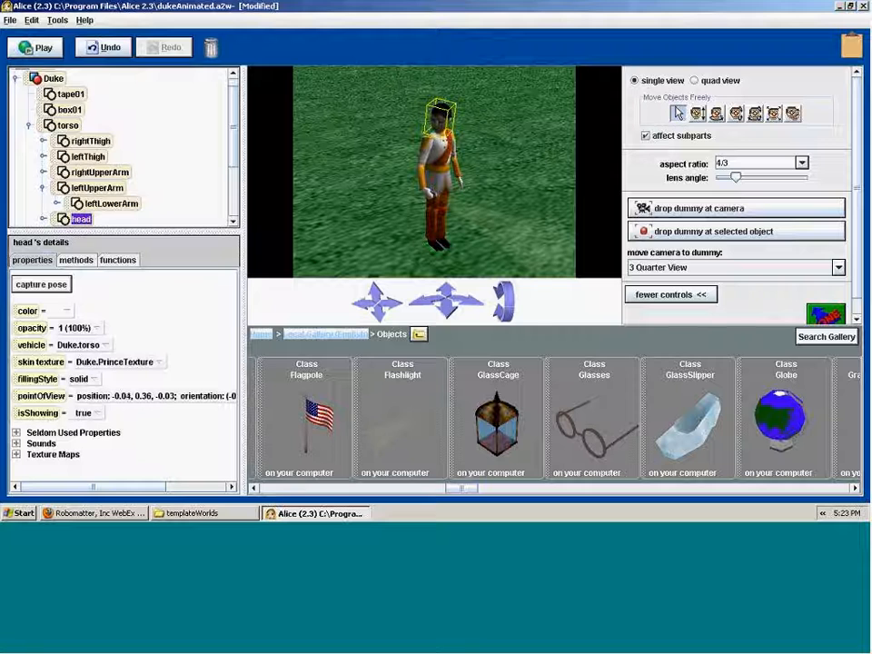
pyautogui.click(662, 268)
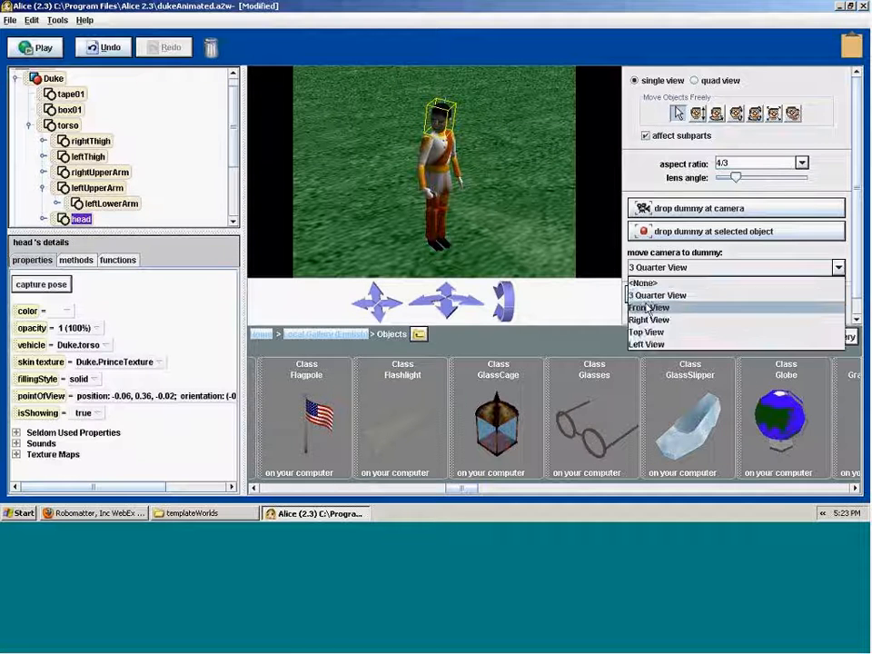
pyautogui.click(646, 307)
pyautogui.moveTo(441, 111); pyautogui.dragTo(440, 112)
# Step: Check the head's placement from the Right View and Left View, and return the camera to the Front View
pyautogui.click(663, 267)
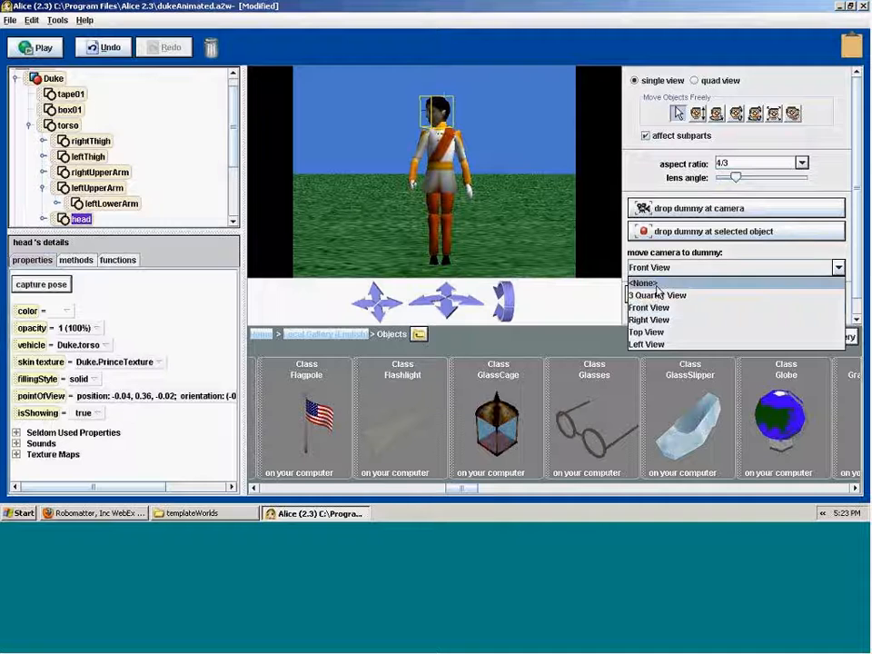
pyautogui.click(650, 322)
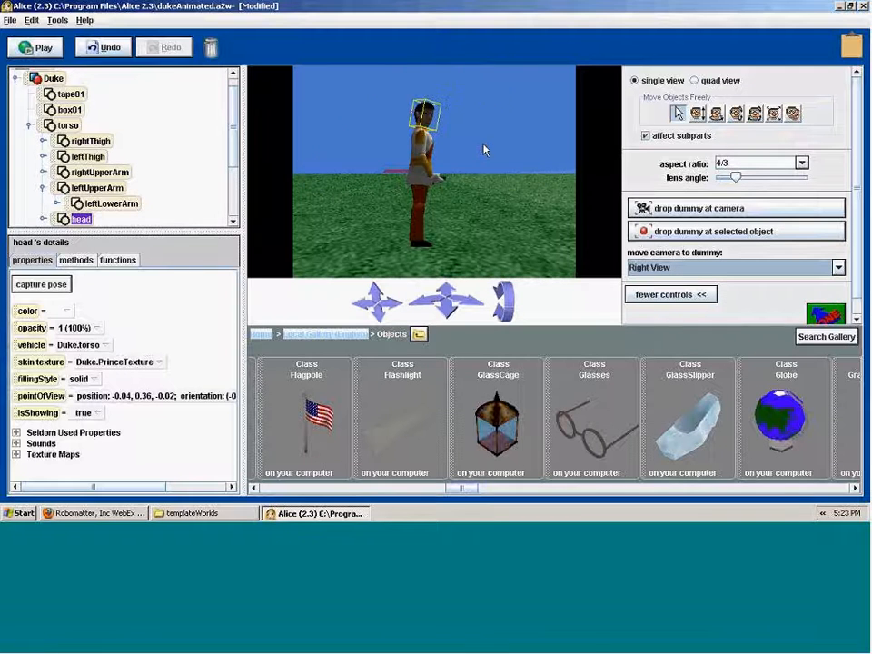
pyautogui.click(512, 114)
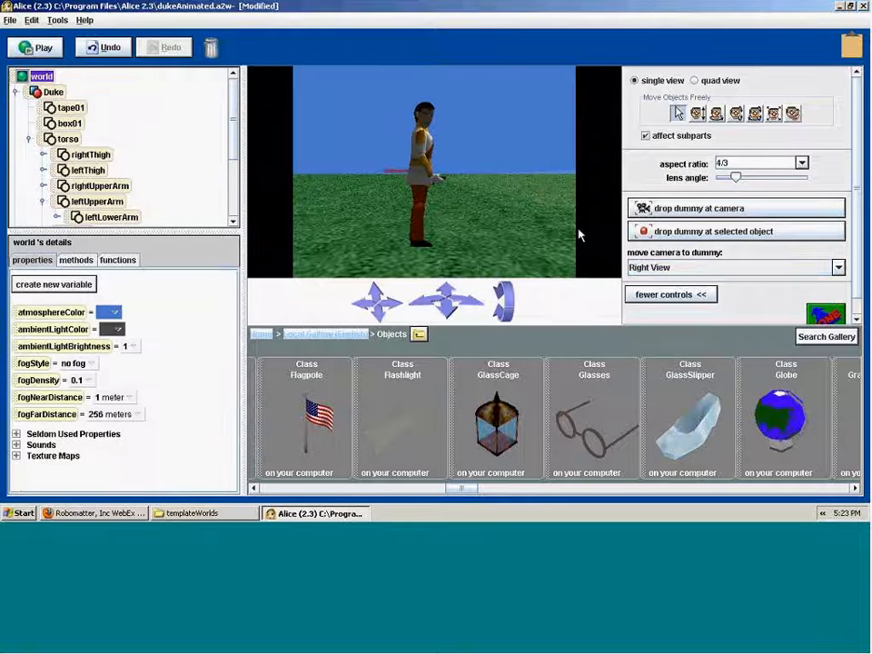
pyautogui.click(661, 267)
pyautogui.click(654, 341)
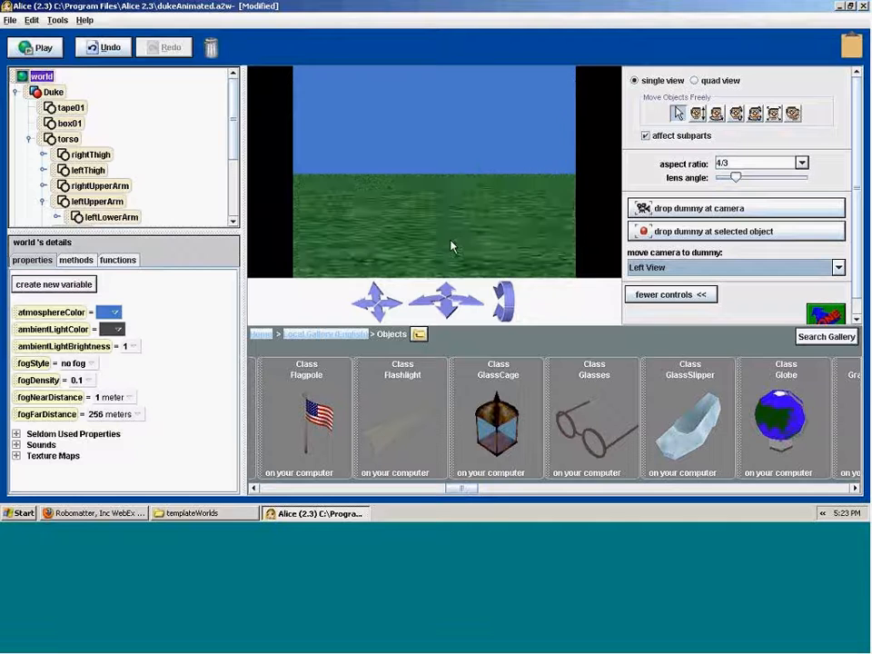
pyautogui.click(656, 267)
pyautogui.click(663, 307)
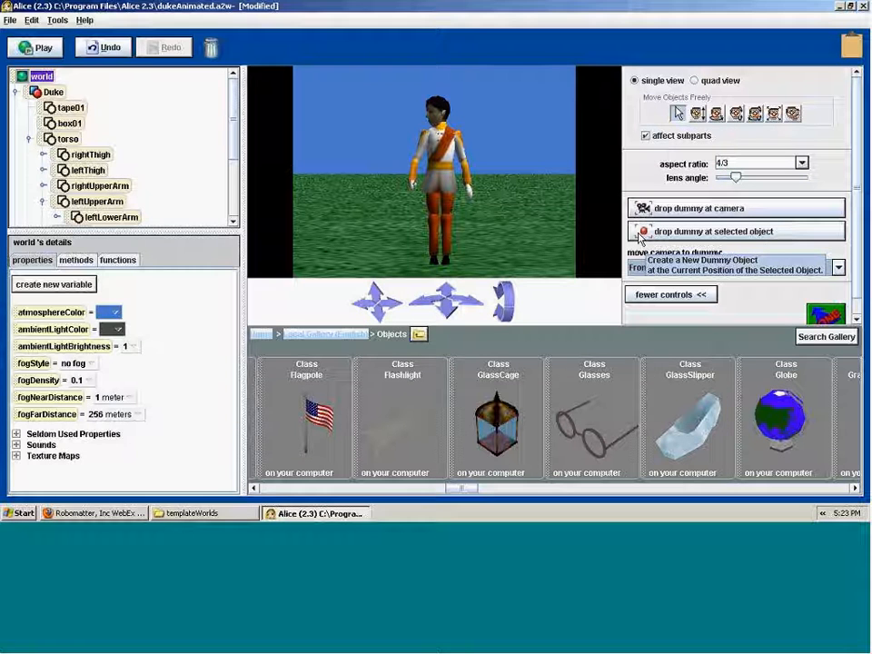
# Step: Turn Duke's right upper arm slightly left or right from the Right View
pyautogui.click(425, 143)
pyautogui.click(677, 267)
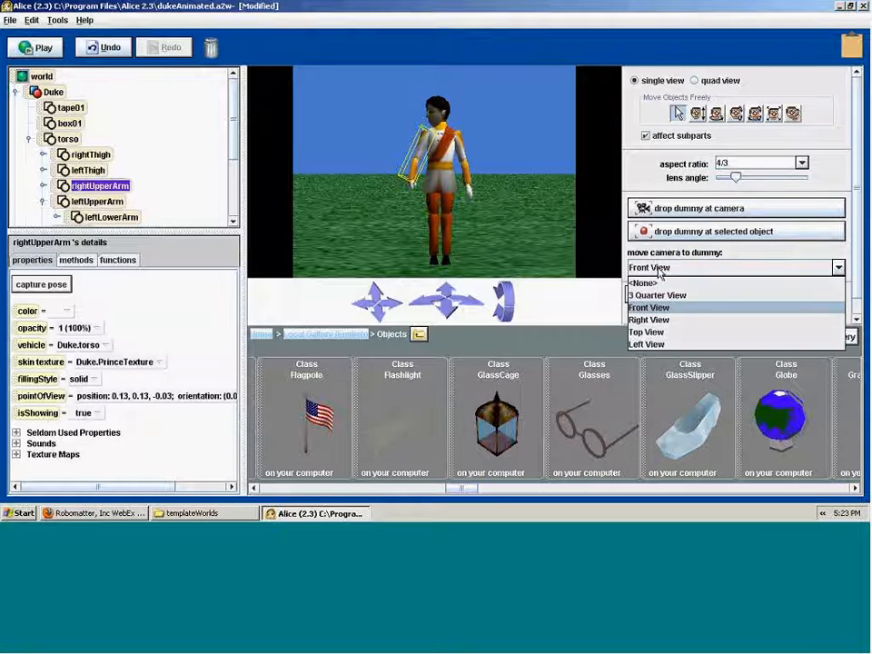
pyautogui.click(646, 331)
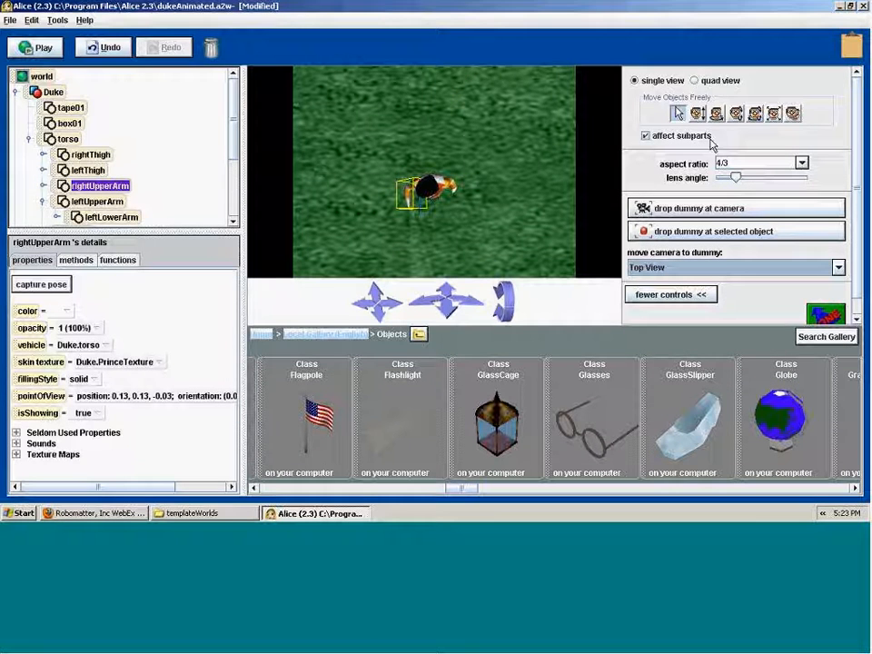
pyautogui.click(736, 113)
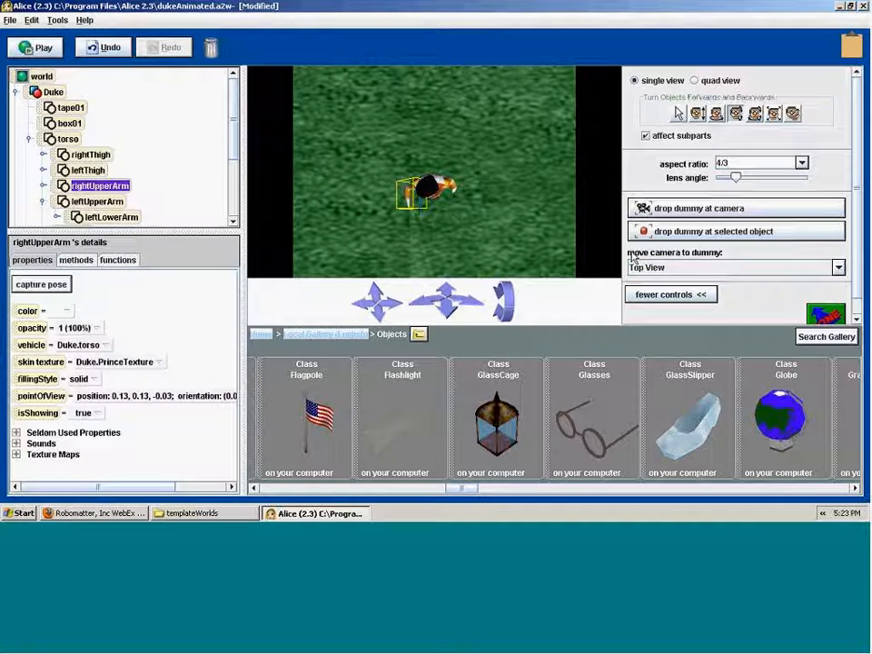
pyautogui.click(634, 264)
pyautogui.click(649, 318)
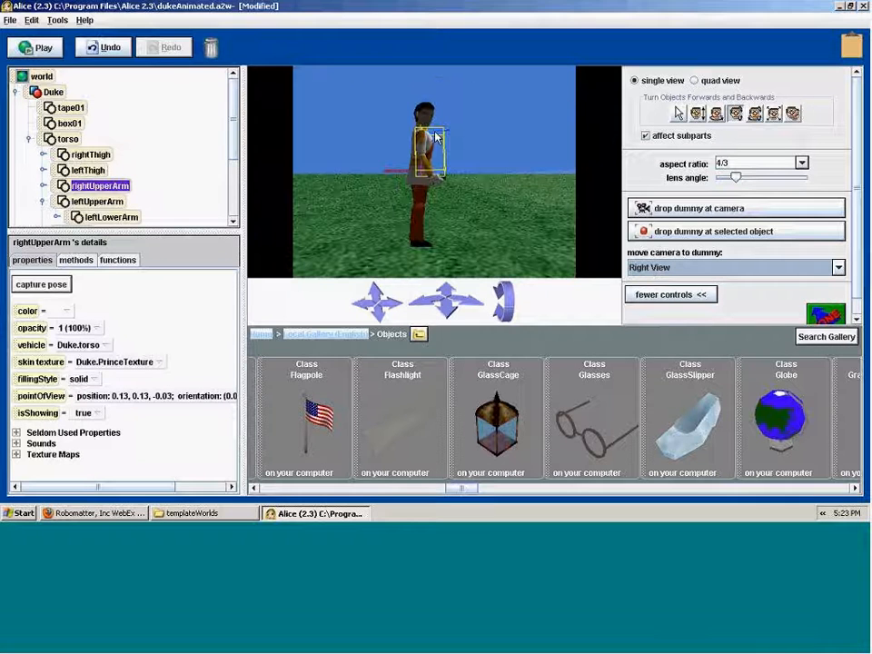
pyautogui.click(717, 111)
pyautogui.moveTo(419, 145); pyautogui.dragTo(440, 145)
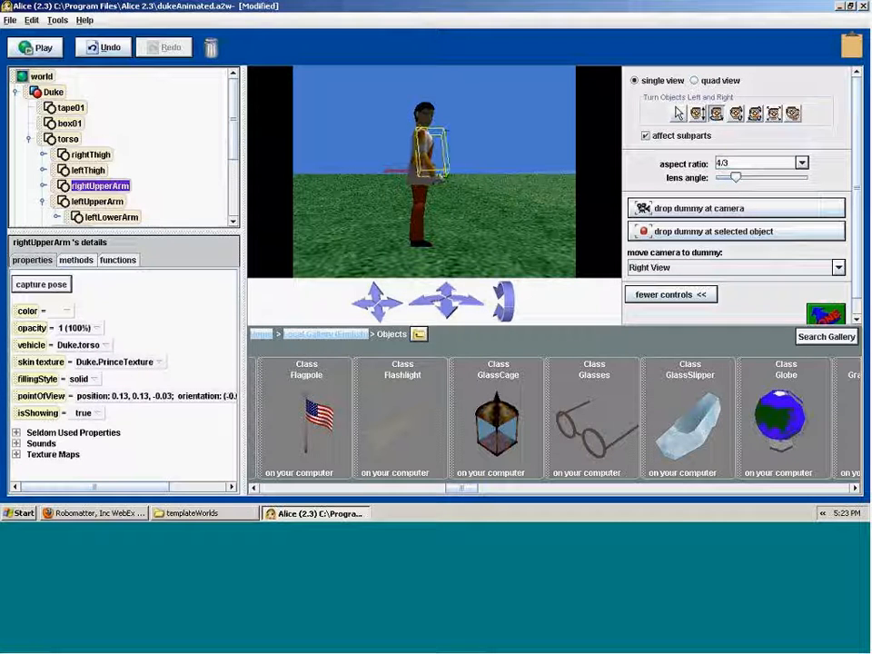
# Step: Raise Duke's right upper arm to about shoulder height with forwards-and-backwards turning, and move it slightly down to meet the shoulder from the Front View
pyautogui.click(736, 113)
pyautogui.moveTo(425, 146)
pyautogui.mouseDown()
pyautogui.moveTo(425, 113)
pyautogui.moveTo(425, 123)
pyautogui.mouseUp()
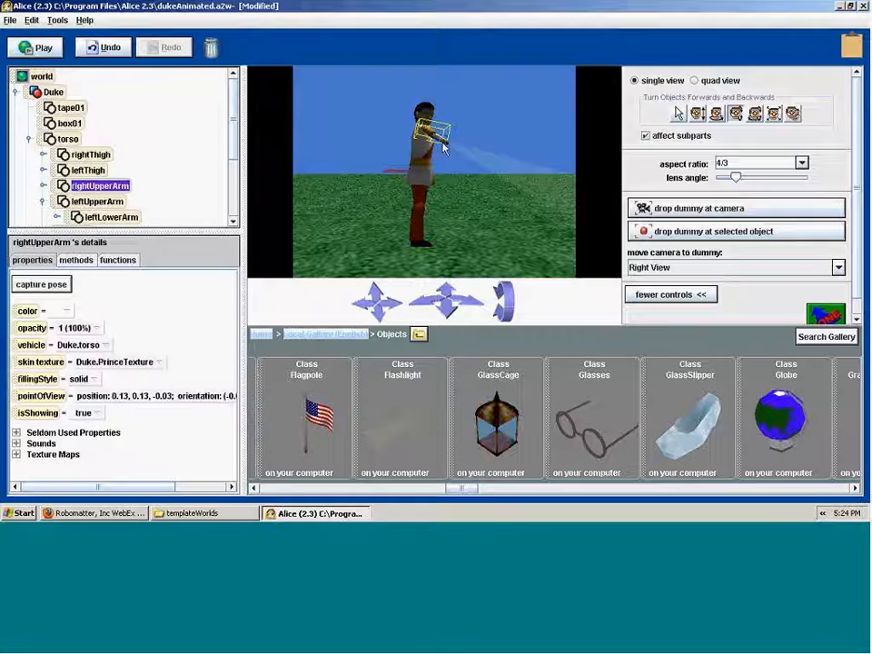
pyautogui.click(701, 268)
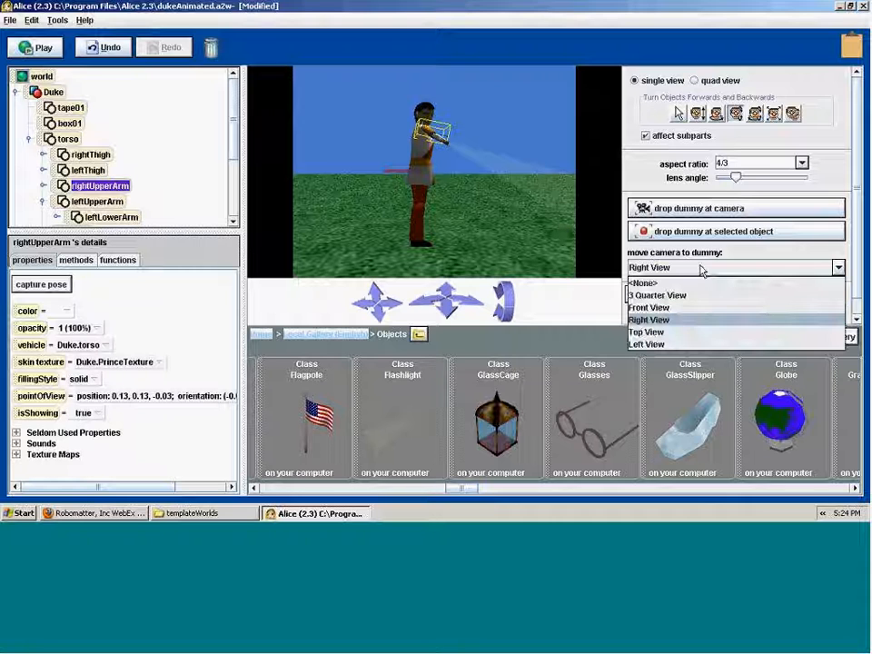
pyautogui.click(647, 308)
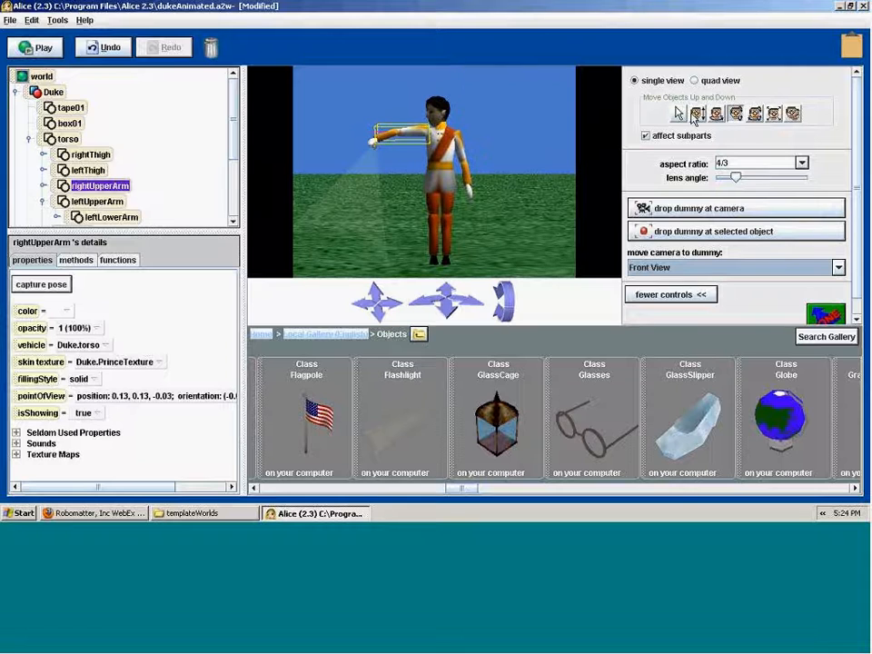
pyautogui.click(696, 114)
pyautogui.moveTo(421, 136); pyautogui.dragTo(421, 142)
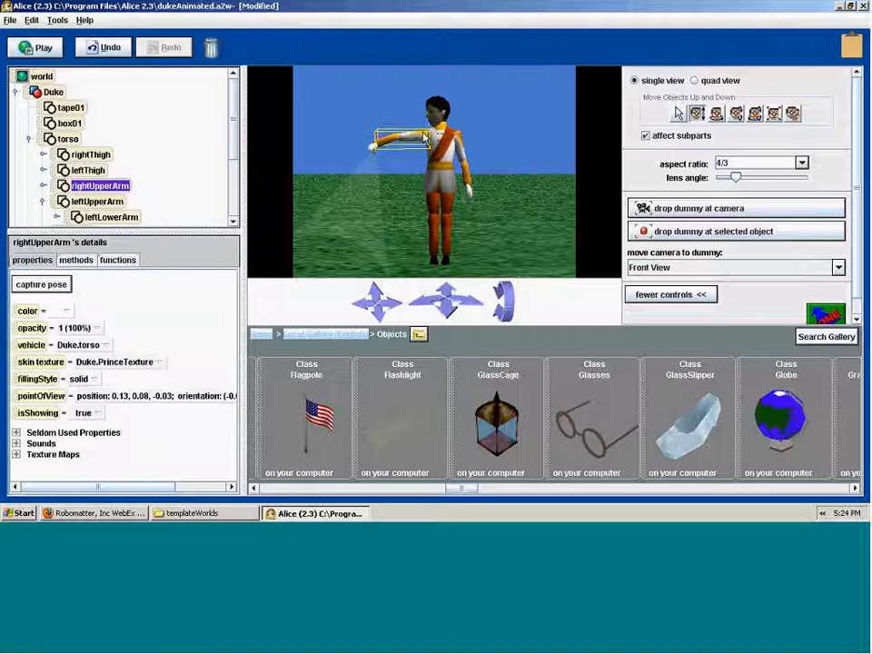
# Step: Tilt the raised right arm slightly with forwards-and-backwards turning from the Right View, and return the camera to the Front View
pyautogui.click(718, 115)
pyautogui.click(736, 113)
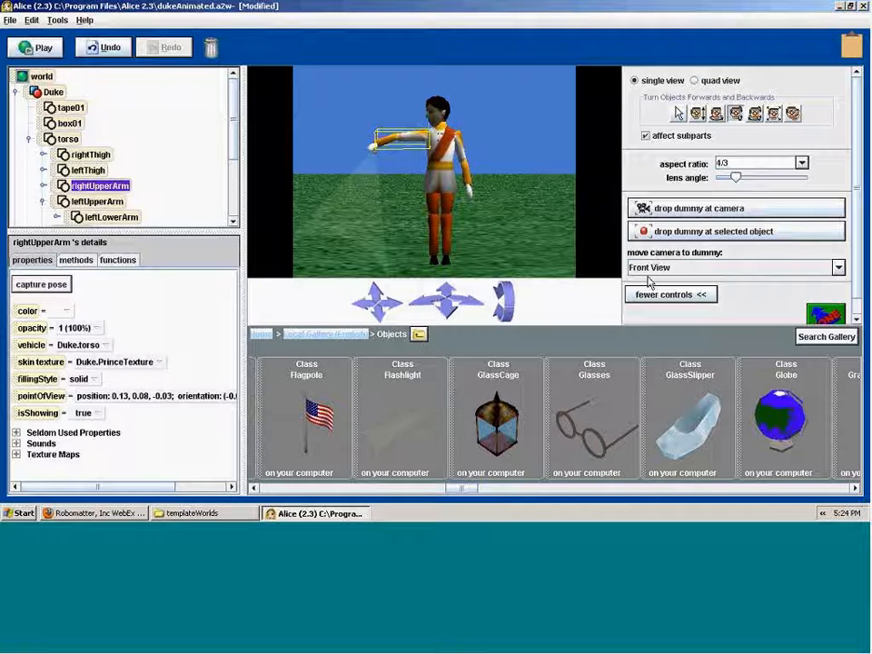
pyautogui.click(649, 268)
pyautogui.click(664, 319)
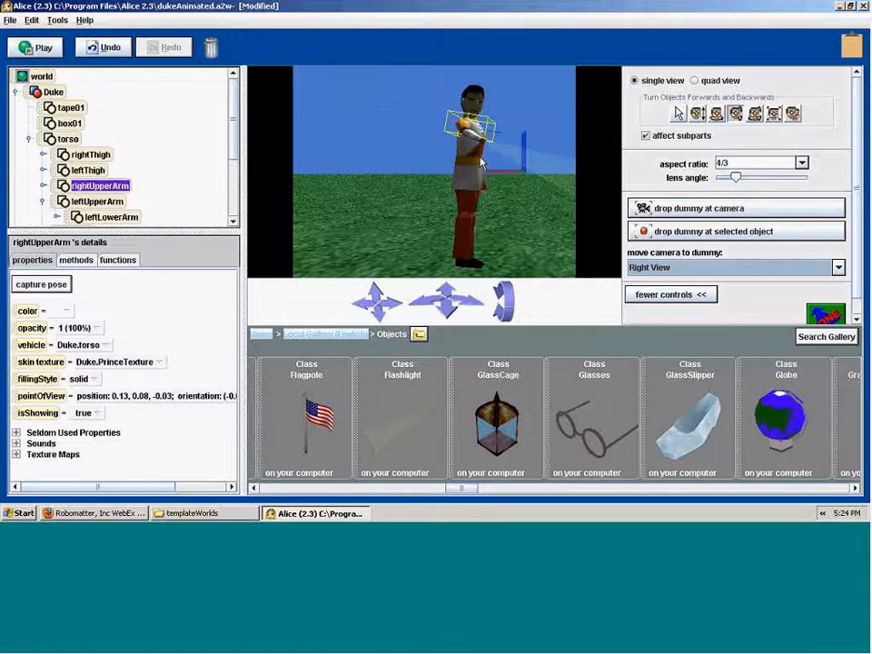
pyautogui.moveTo(444, 292); pyautogui.dragTo(434, 238)
pyautogui.moveTo(441, 108)
pyautogui.mouseDown()
pyautogui.moveTo(442, 134)
pyautogui.moveTo(442, 111)
pyautogui.moveTo(442, 127)
pyautogui.mouseUp()
pyautogui.click(639, 266)
pyautogui.click(654, 305)
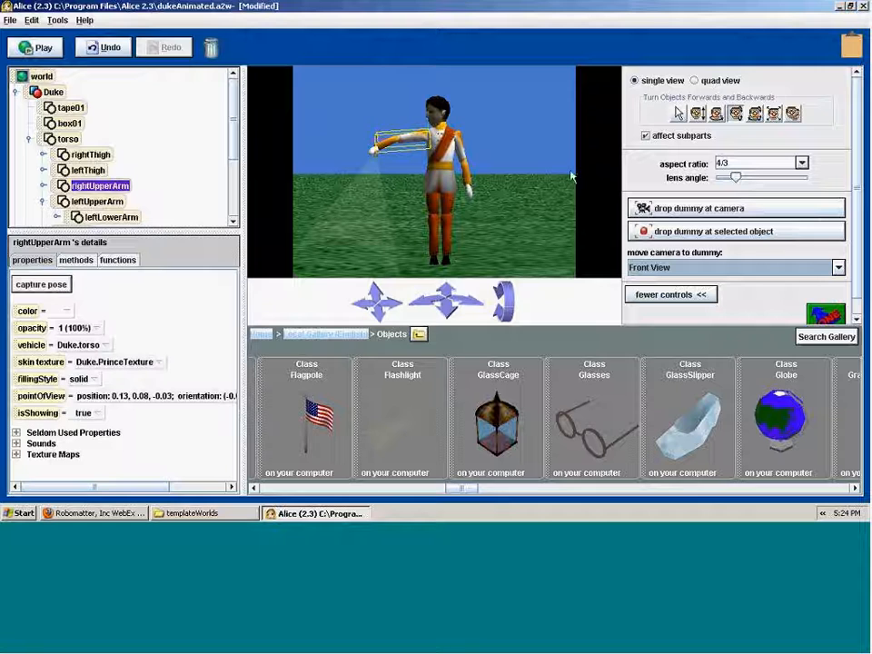
# Step: Turn the right upper arm forwards-and-backwards from the Front View so the flashlight in its hand points upward
pyautogui.click(717, 115)
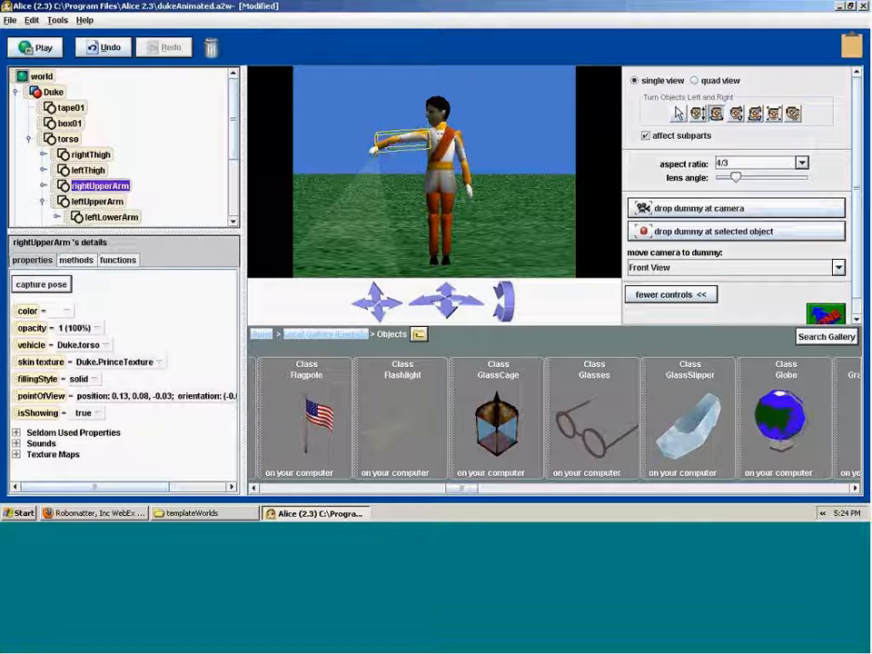
pyautogui.click(735, 113)
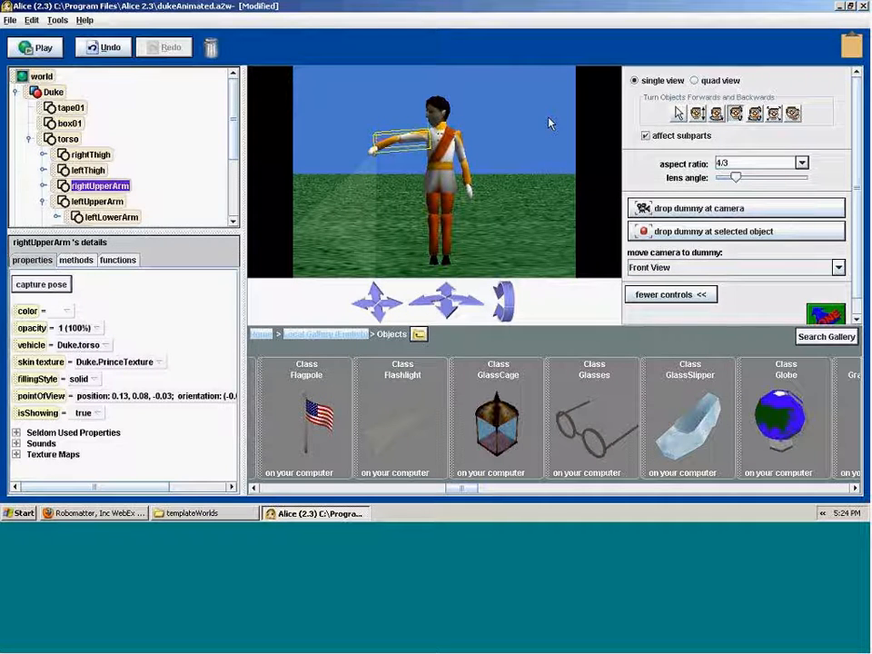
pyautogui.moveTo(393, 148); pyautogui.dragTo(389, 116)
pyautogui.click(697, 113)
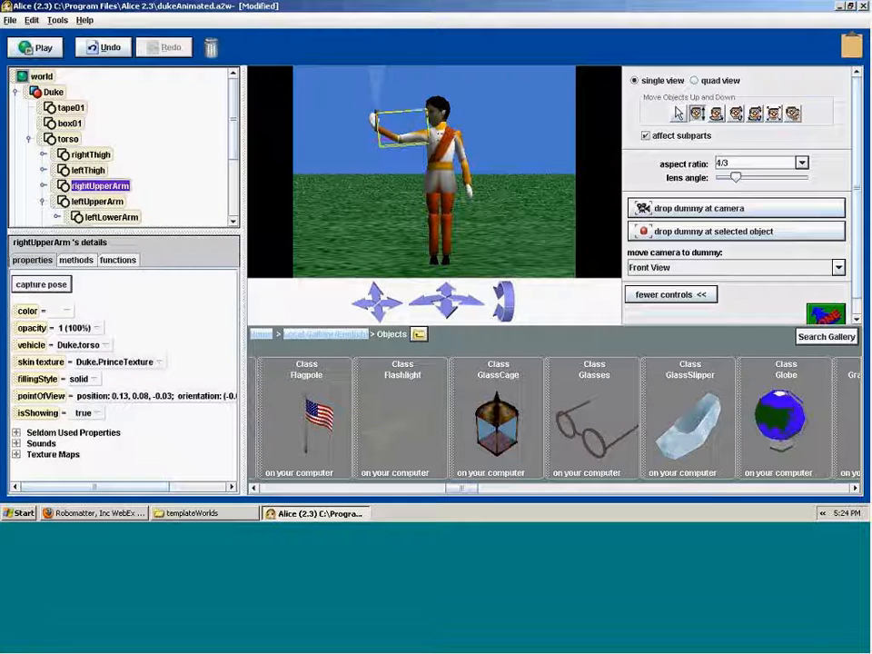
# Step: Turn the right upper arm slightly forwards or backwards from the Right View to tilt the flashlight outward, checking it from the Front View
pyautogui.click(663, 269)
pyautogui.click(658, 319)
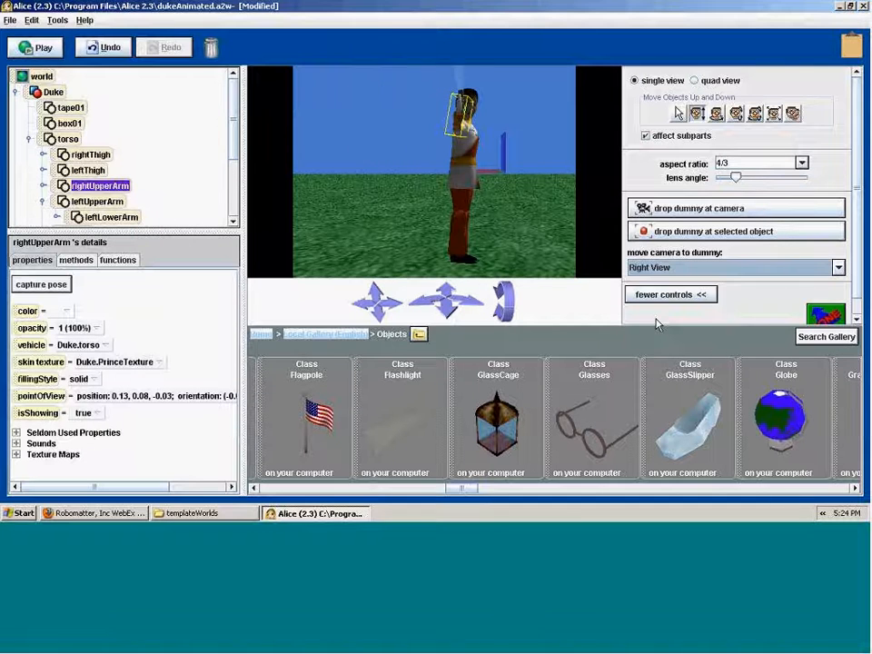
pyautogui.click(736, 113)
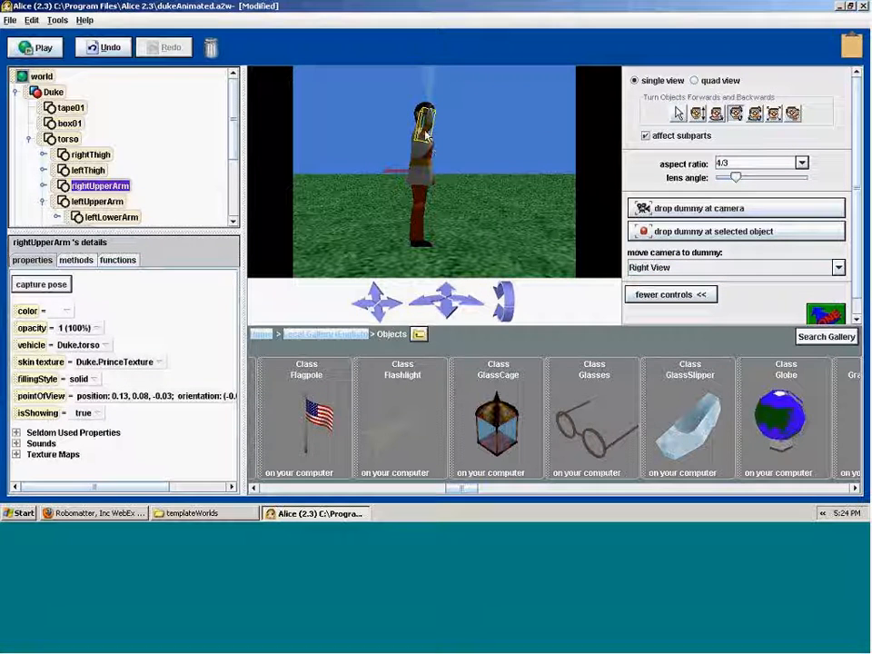
pyautogui.moveTo(427, 133); pyautogui.dragTo(424, 129)
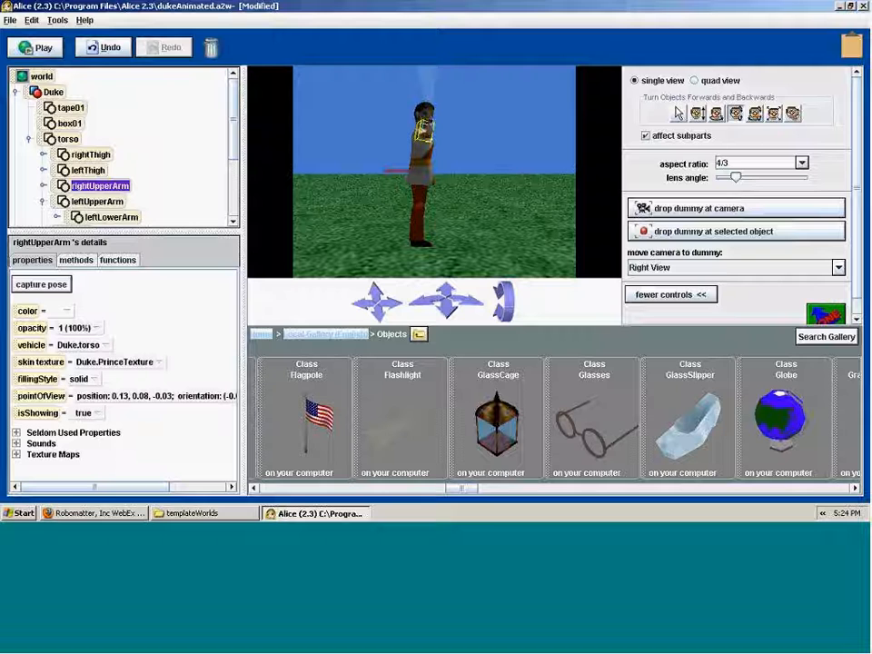
pyautogui.click(673, 269)
pyautogui.click(656, 305)
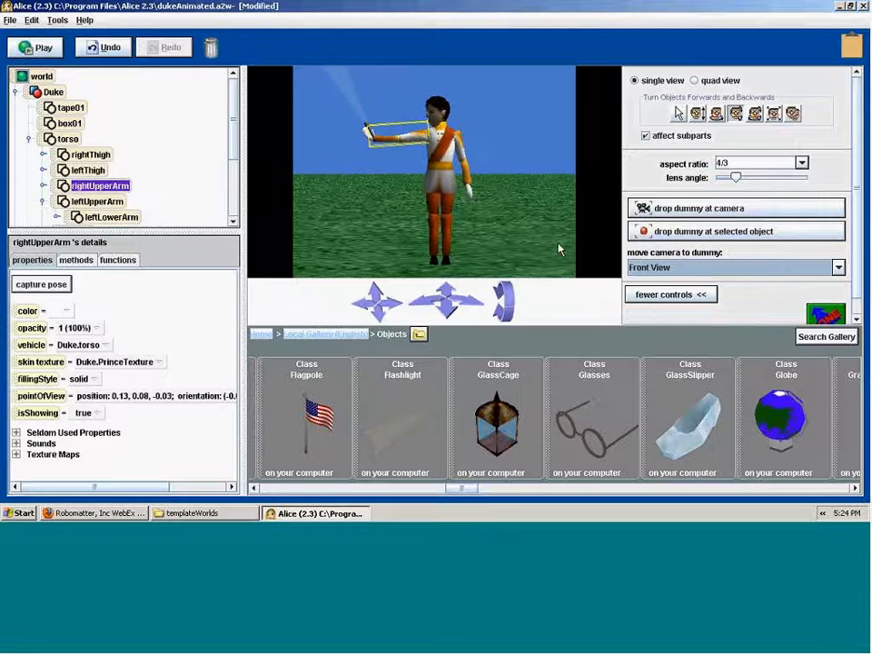
# Step: Fine-tune the right upper arm's forwards-and-backwards turn from a closer Right View, and return the camera to the Front View
pyautogui.click(673, 268)
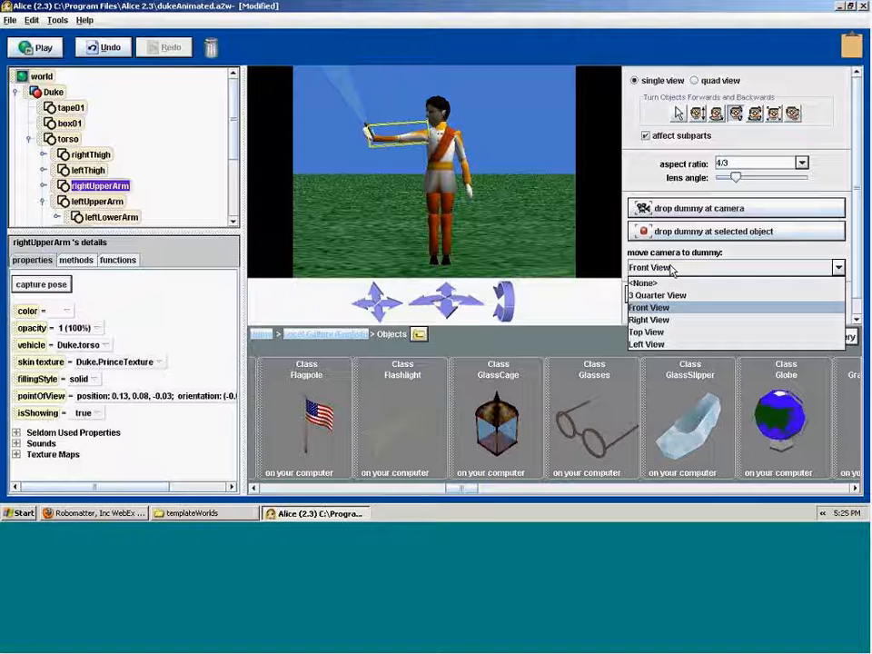
pyautogui.click(501, 186)
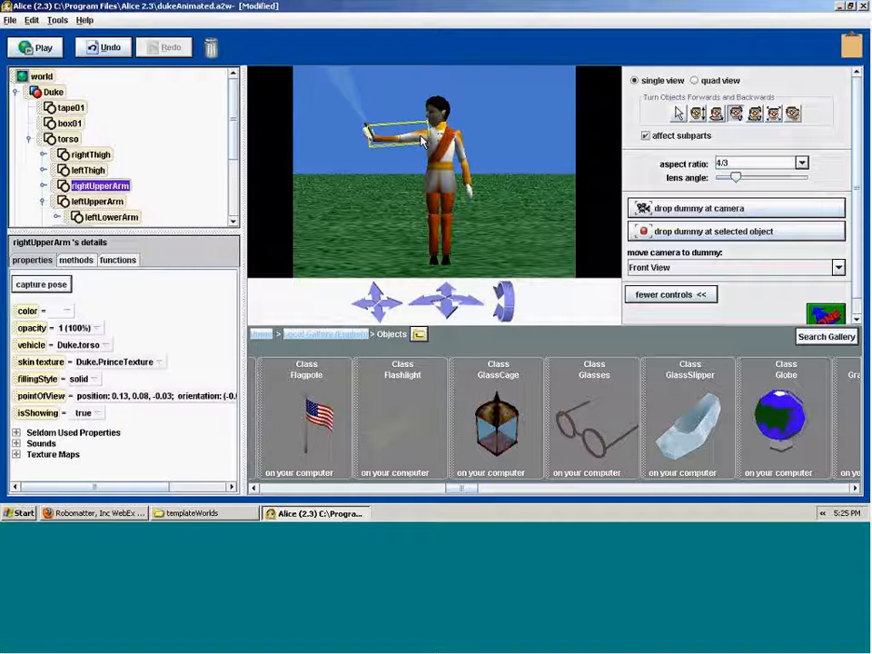
pyautogui.click(662, 270)
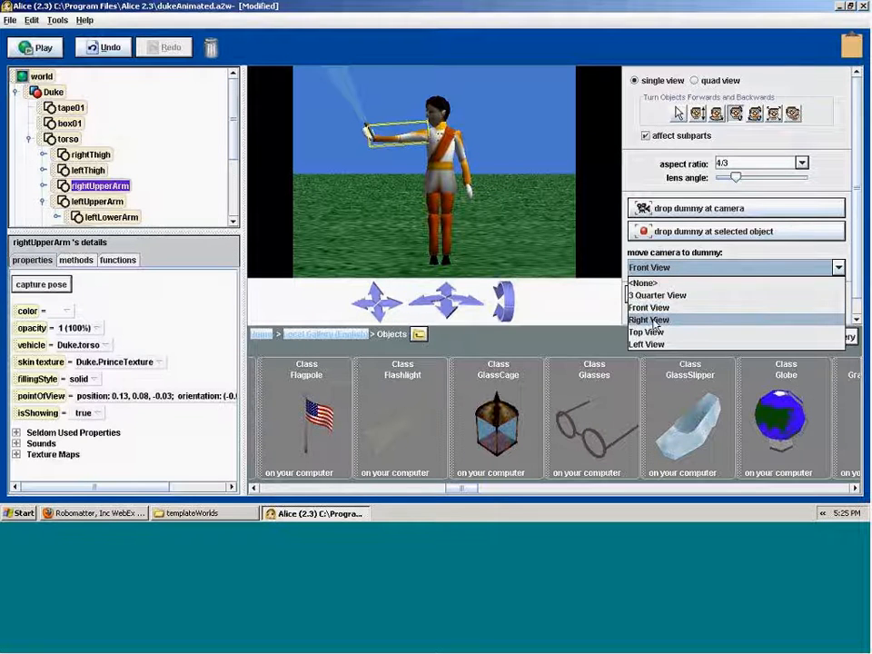
pyautogui.click(659, 320)
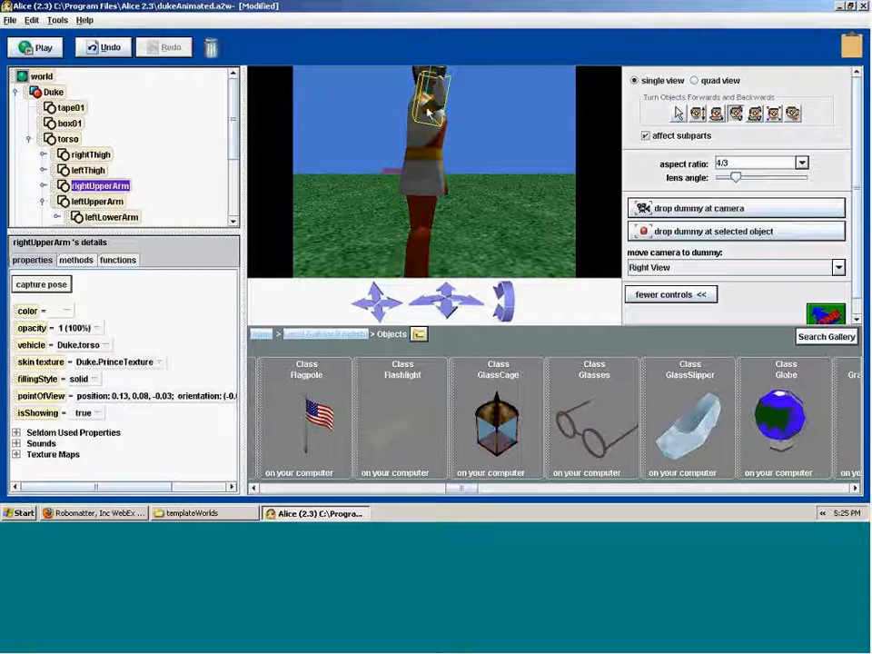
pyautogui.click(685, 268)
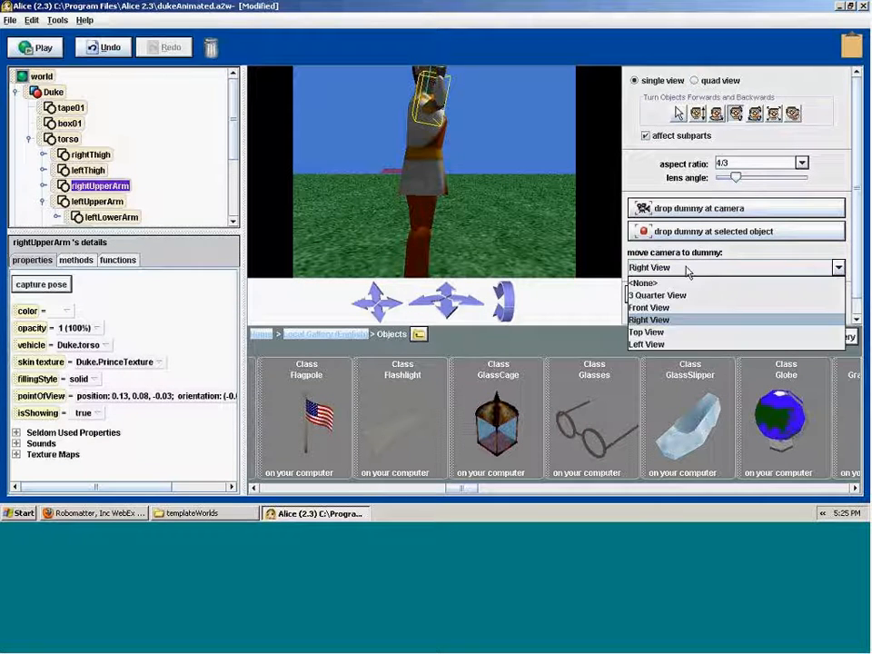
pyautogui.click(662, 311)
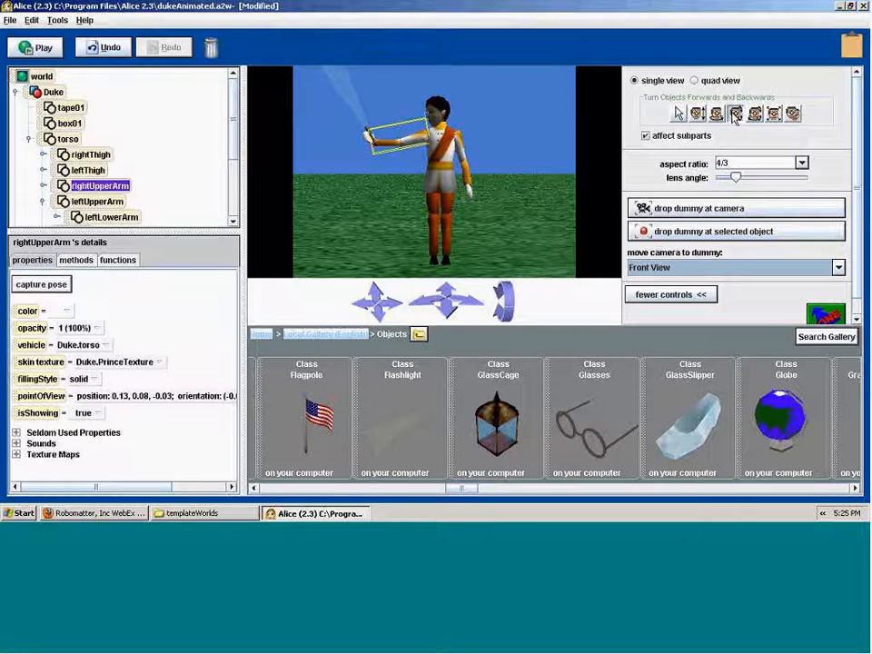
# Step: Turn the right upper arm forwards-and-backwards in a close-up Right View so the flashlight points straight out from the body
pyautogui.click(691, 271)
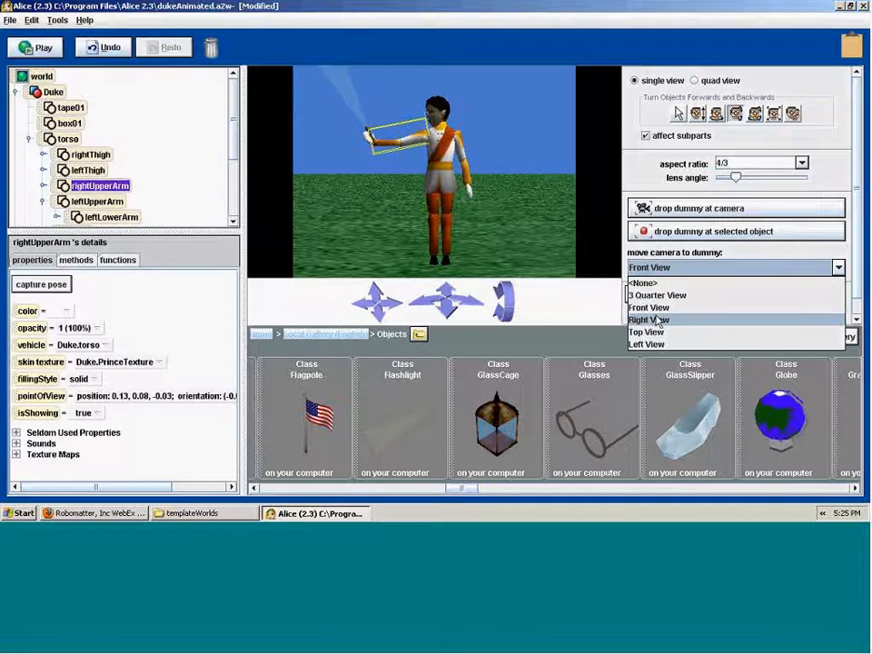
pyautogui.click(712, 319)
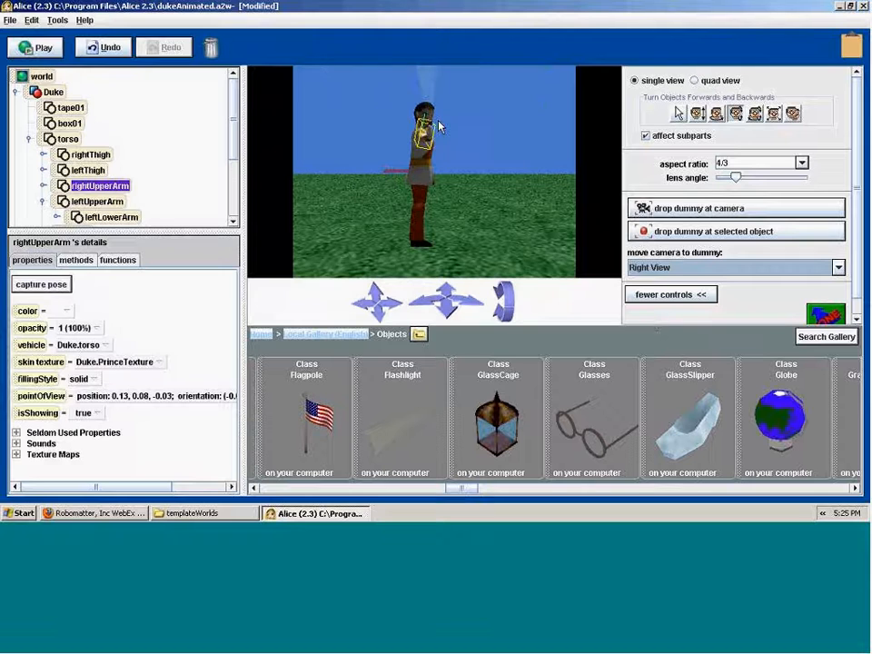
pyautogui.moveTo(445, 299); pyautogui.dragTo(454, 290)
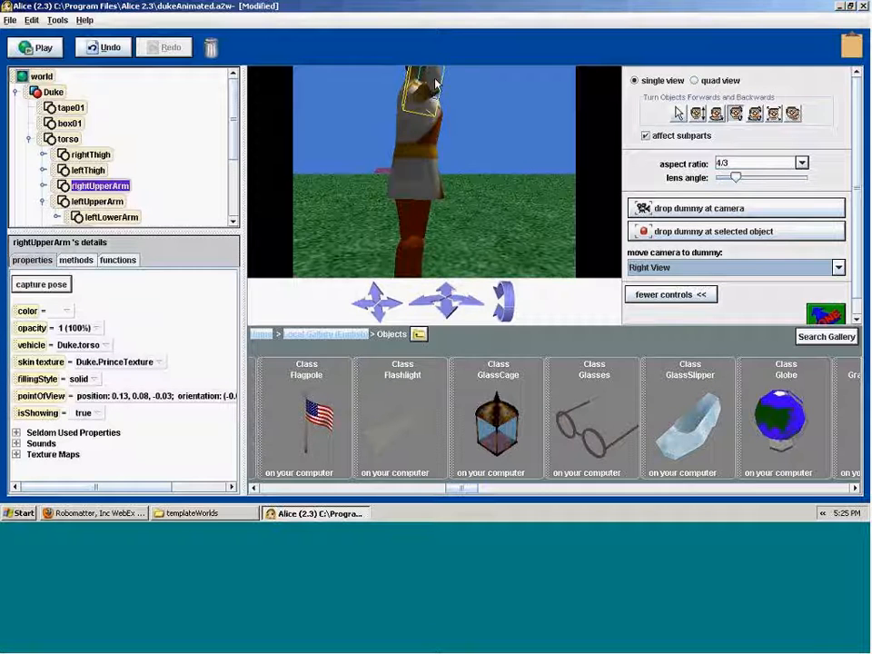
pyautogui.moveTo(390, 288); pyautogui.dragTo(408, 228)
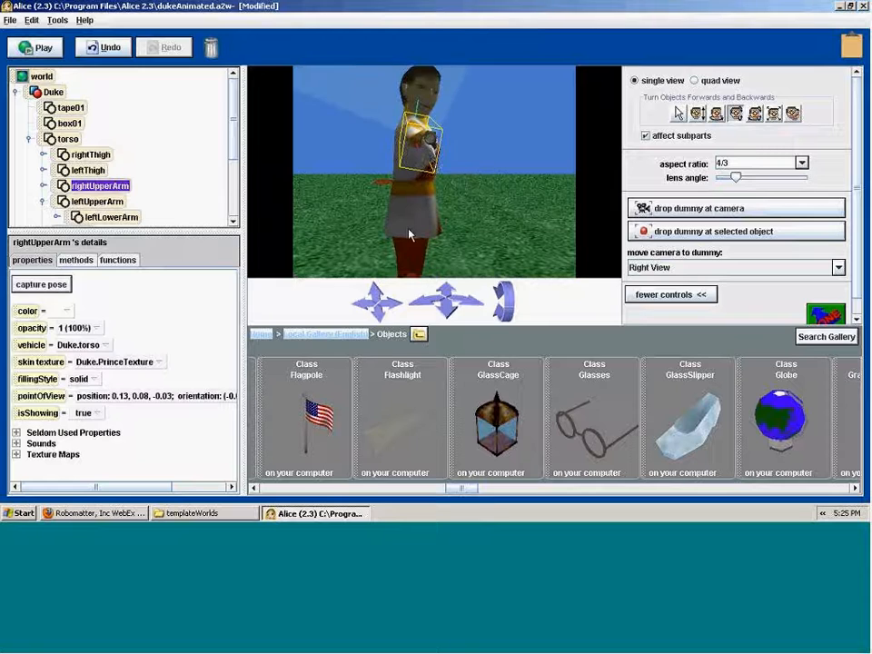
pyautogui.moveTo(433, 166); pyautogui.dragTo(432, 186)
# Step: Move Duke's right hand slightly up to line up with the end of the forearm
pyautogui.click(434, 185)
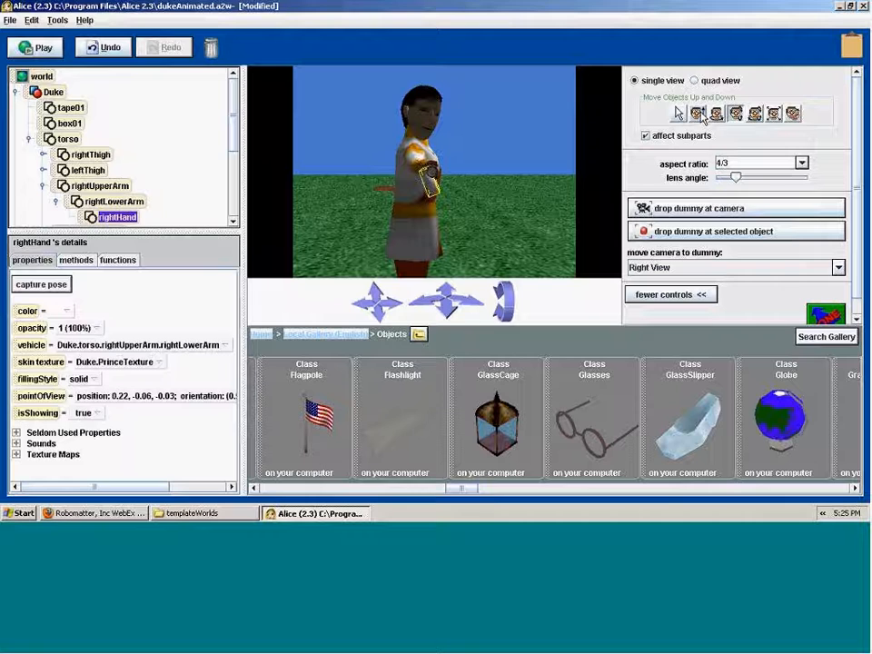
pyautogui.moveTo(432, 178); pyautogui.dragTo(462, 186)
pyautogui.click(717, 114)
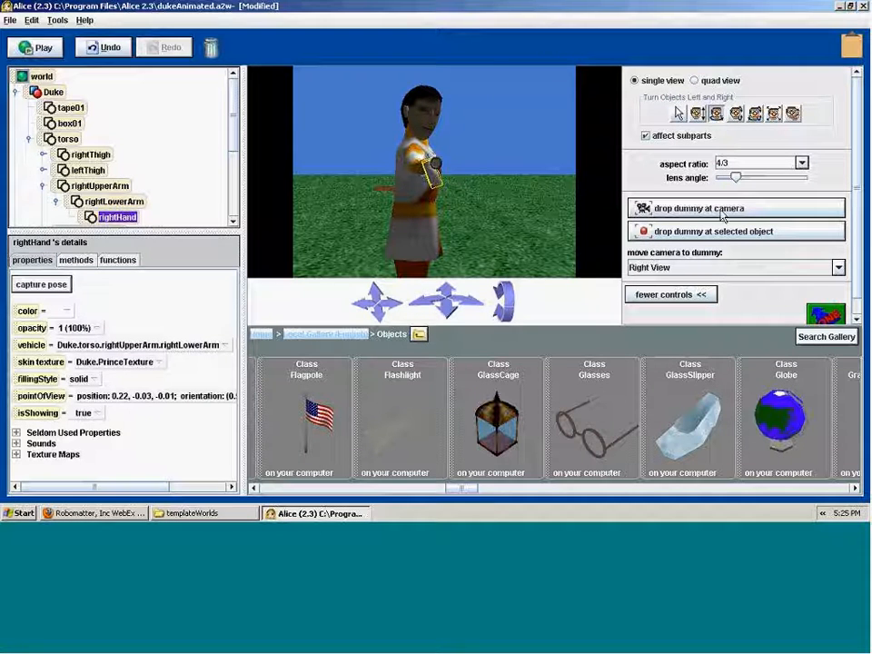
# Step: Check the extended right arm and hand from the Front View and the 3 Quarter View with the hand deselected
pyautogui.click(643, 267)
pyautogui.click(653, 308)
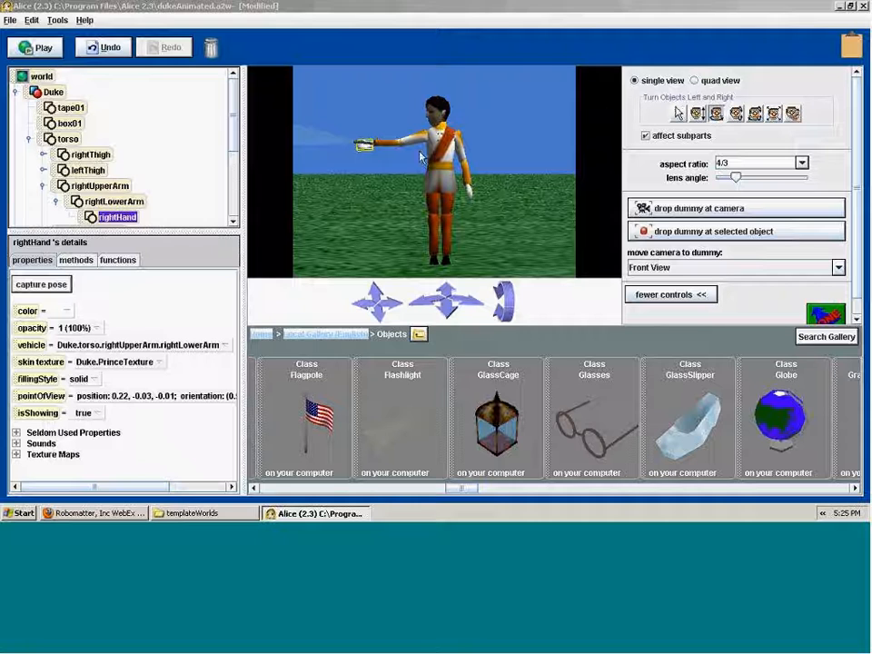
pyautogui.click(361, 159)
pyautogui.click(679, 113)
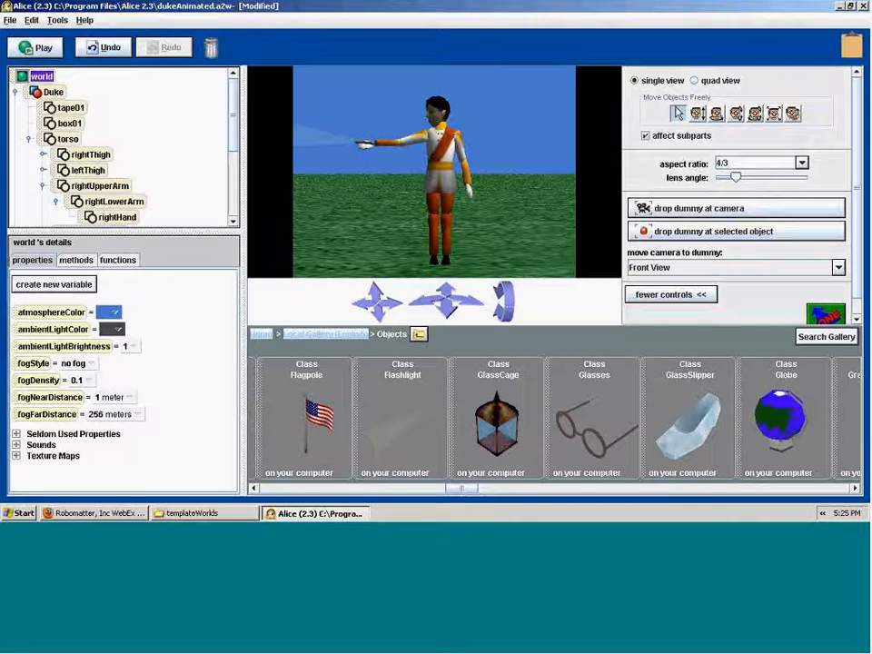
pyautogui.click(697, 112)
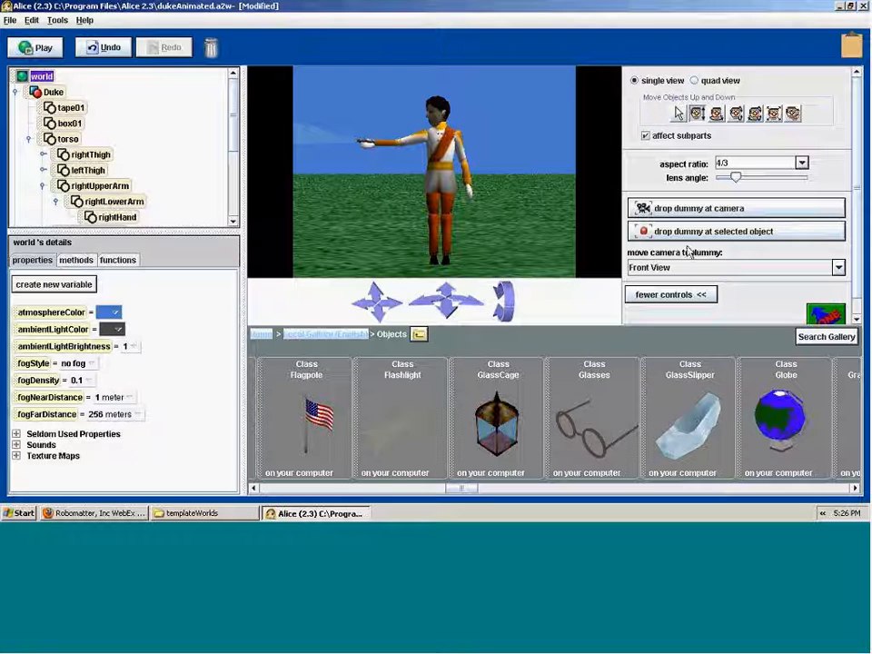
pyautogui.click(656, 267)
pyautogui.click(667, 293)
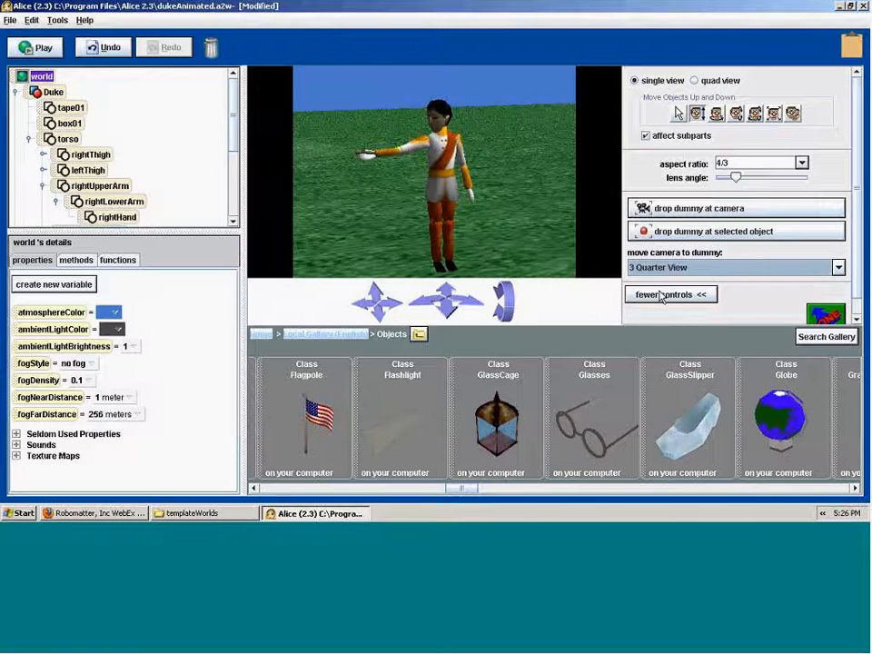
# Step: Turn Duke's right hand left and right in the 3 Quarter View to adjust the flashlight's direction, undoing the turn that misplaces it
pyautogui.click(716, 113)
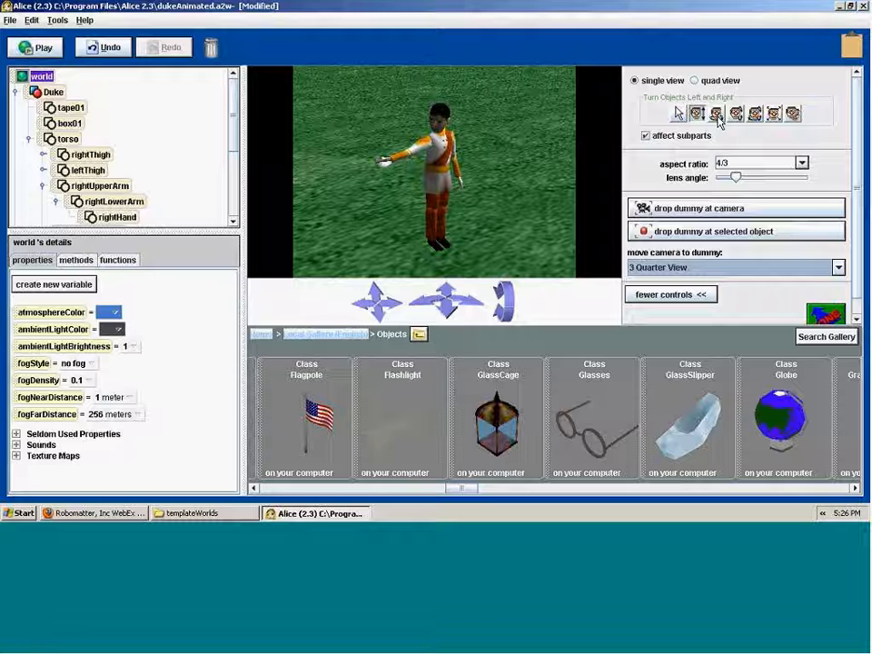
pyautogui.moveTo(384, 164); pyautogui.dragTo(398, 164)
pyautogui.click(678, 113)
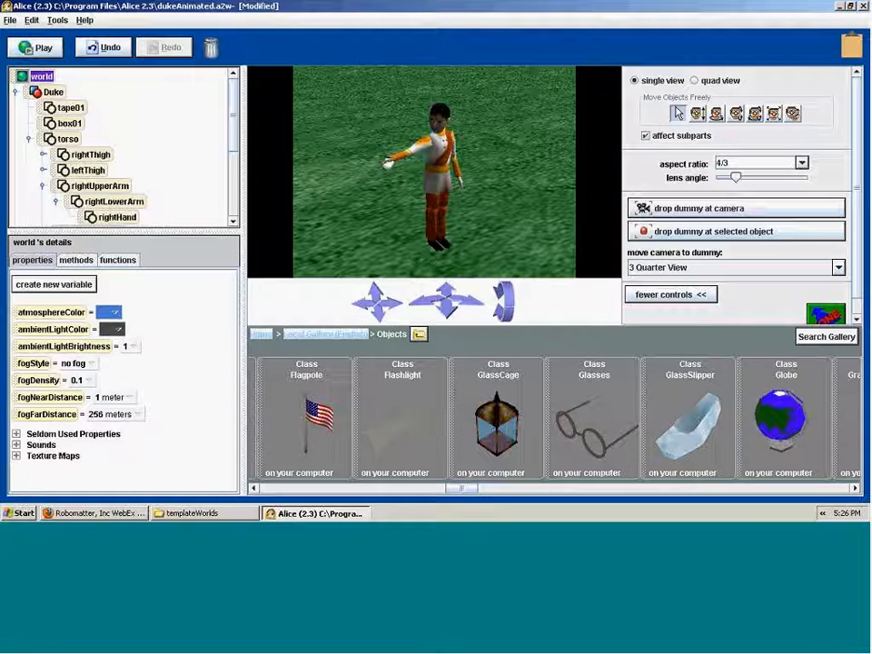
pyautogui.hotkey('ctrl', 'z')
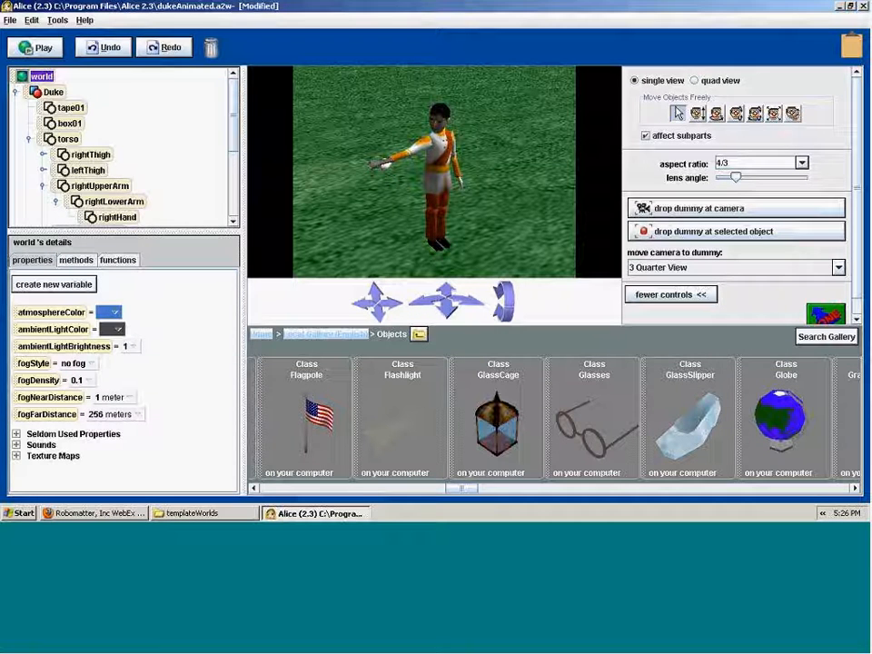
pyautogui.click(383, 166)
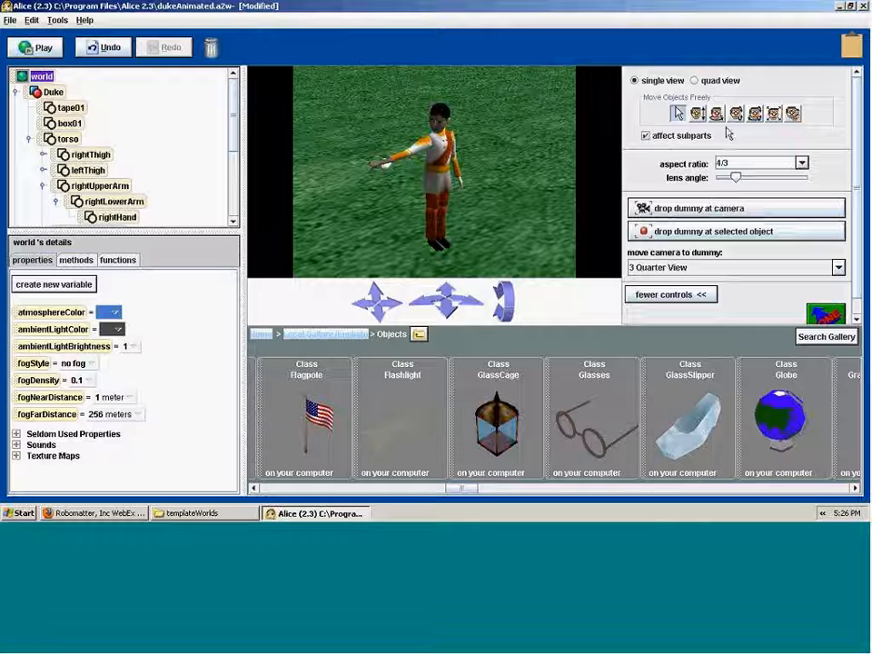
# Step: Resize the flashlight in Duke's right hand slightly smaller in the Front View, after checking it in the Top View and Right View
pyautogui.click(670, 264)
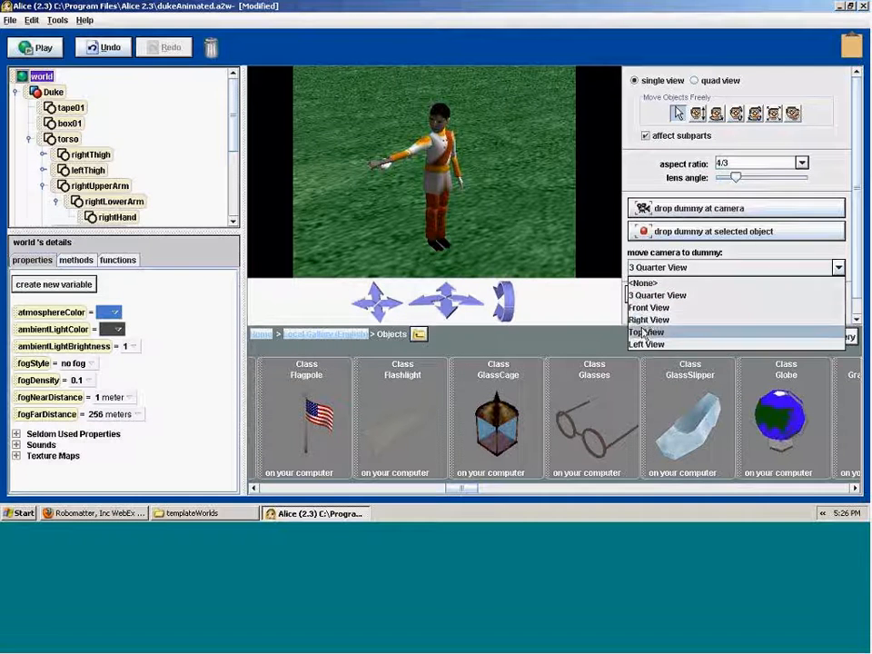
pyautogui.click(636, 332)
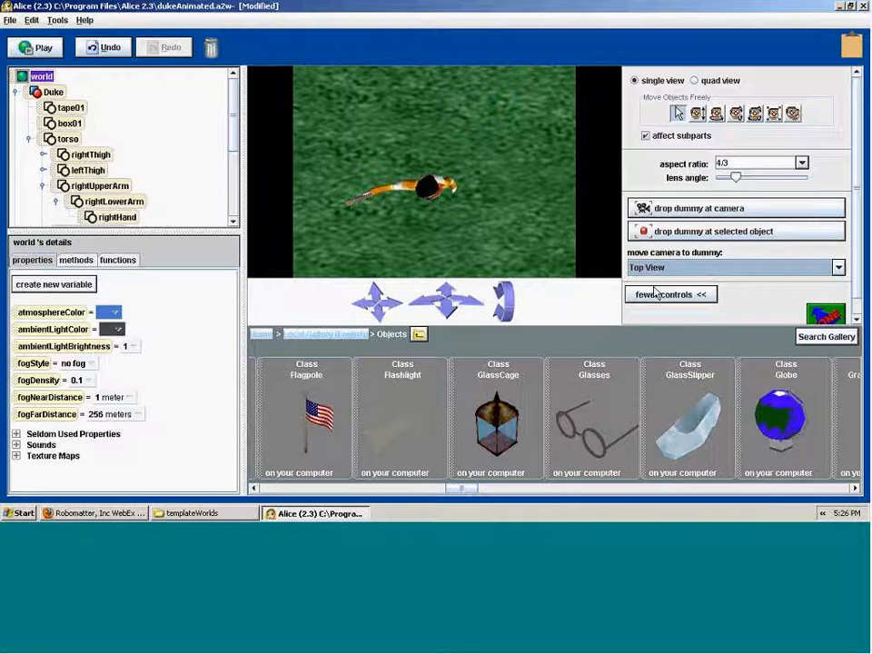
pyautogui.click(651, 268)
pyautogui.click(649, 320)
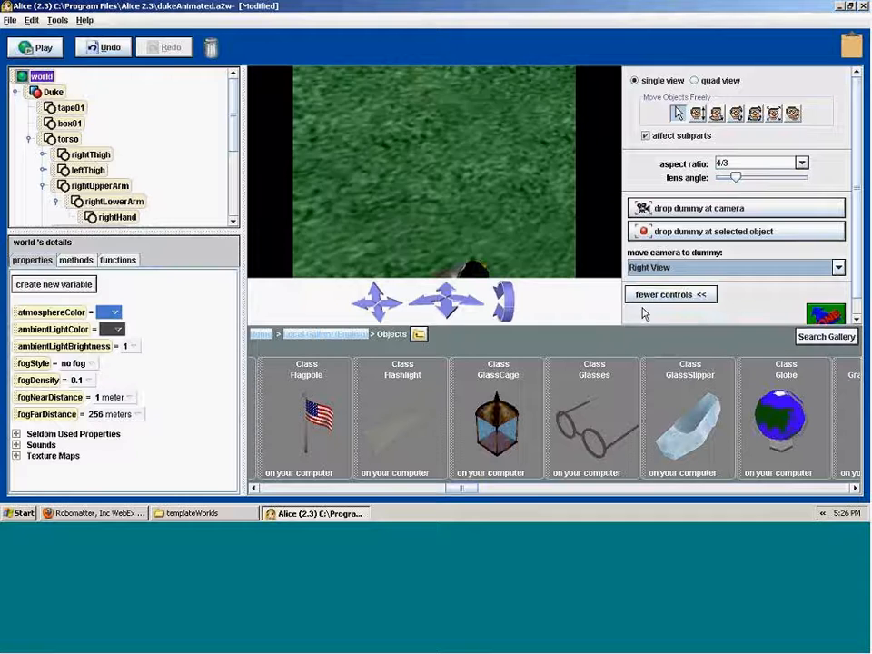
pyautogui.click(672, 267)
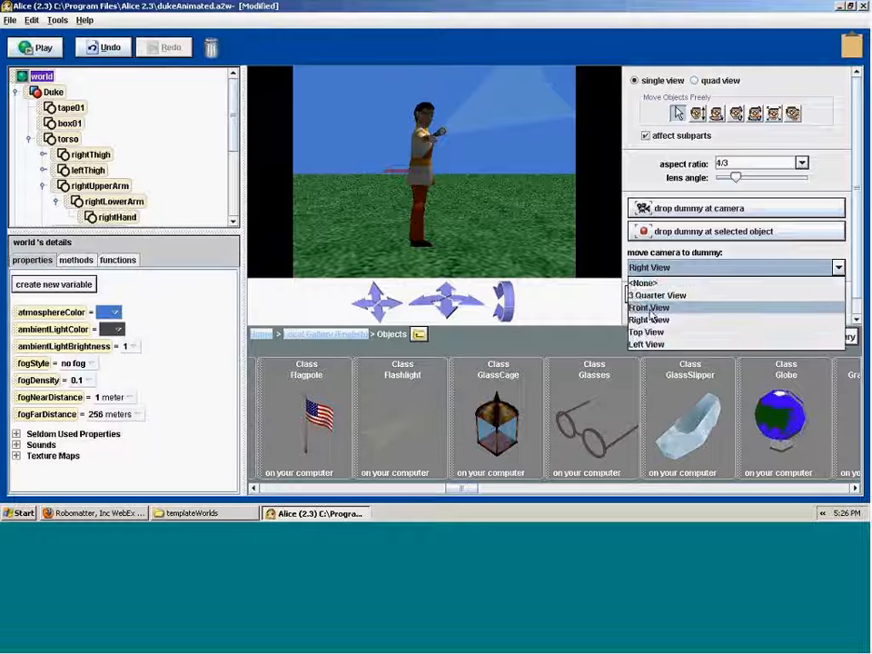
pyautogui.click(646, 306)
pyautogui.click(773, 112)
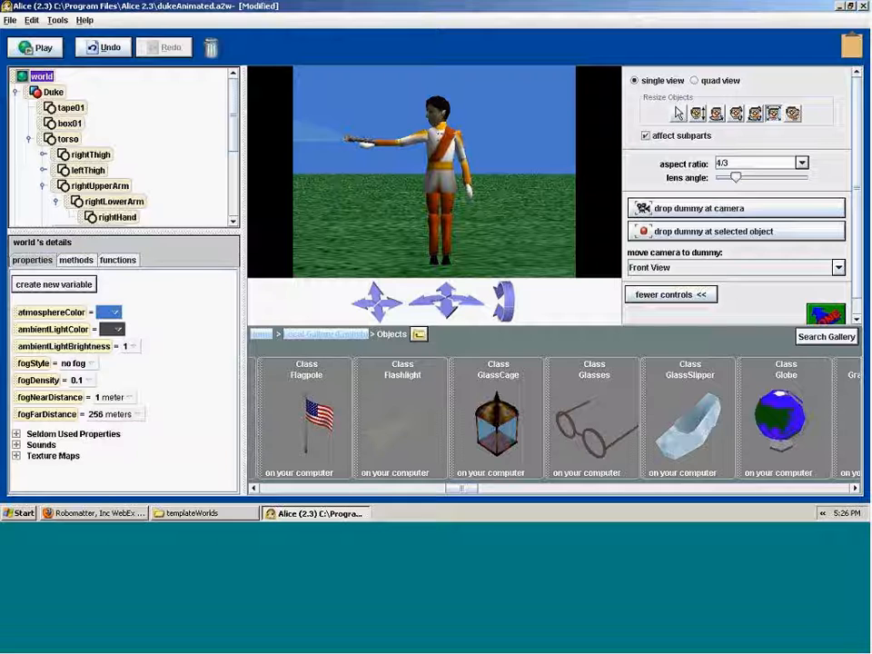
pyautogui.click(679, 113)
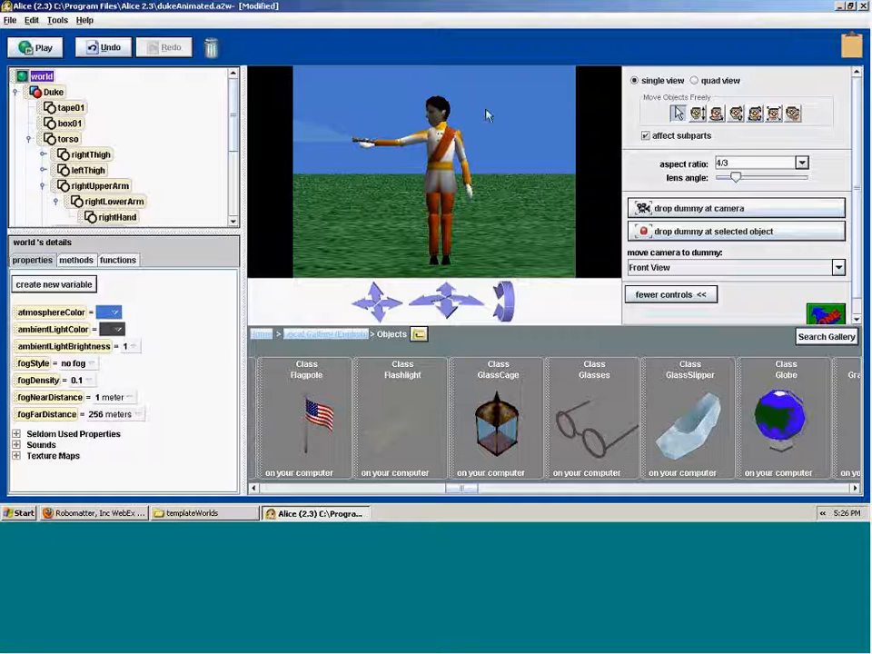
# Step: Turn Duke's left upper arm away from the body in the Left View and return the camera to the Front View
pyautogui.click(736, 113)
pyautogui.click(672, 268)
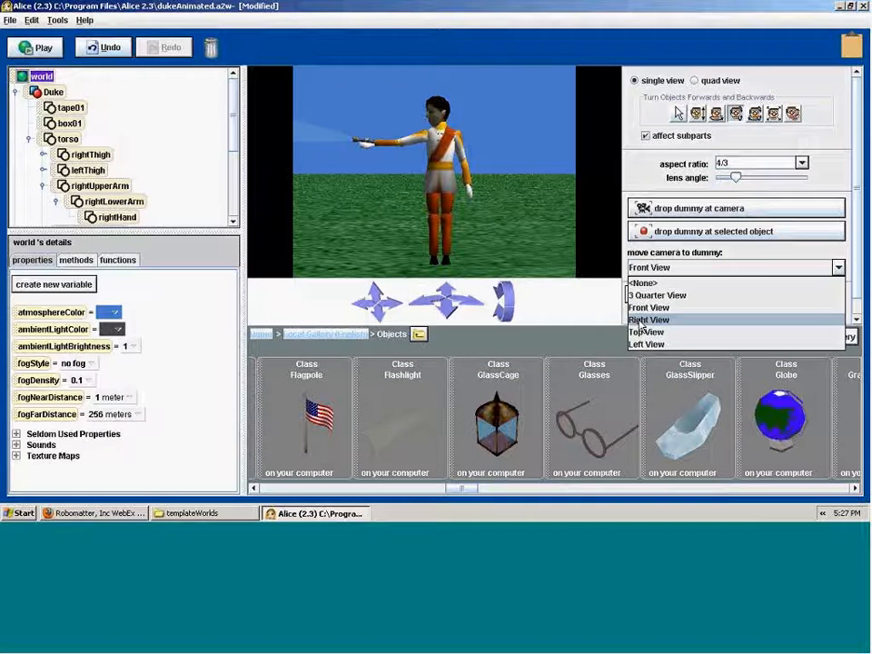
pyautogui.click(645, 345)
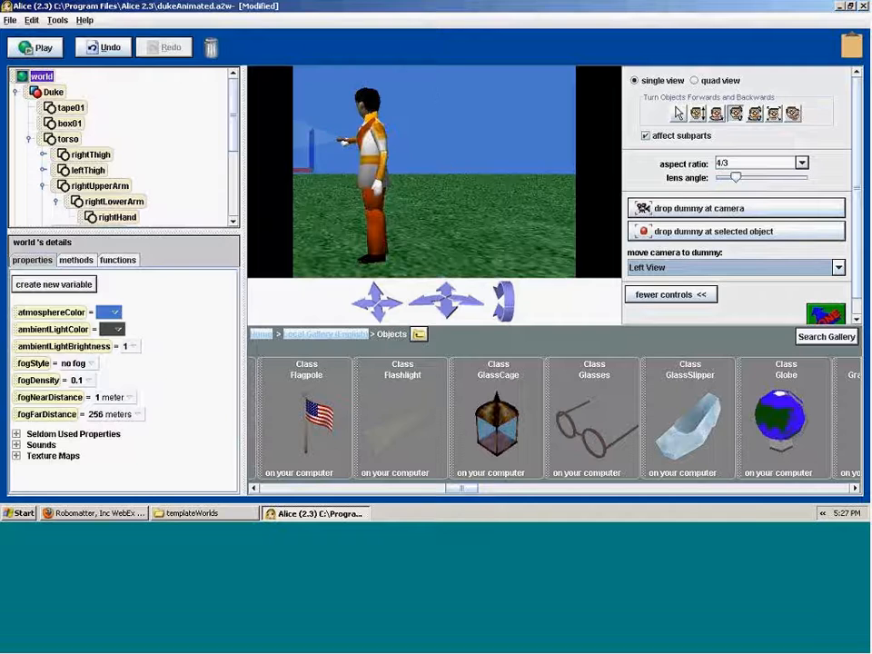
pyautogui.moveTo(425, 148); pyautogui.dragTo(424, 157)
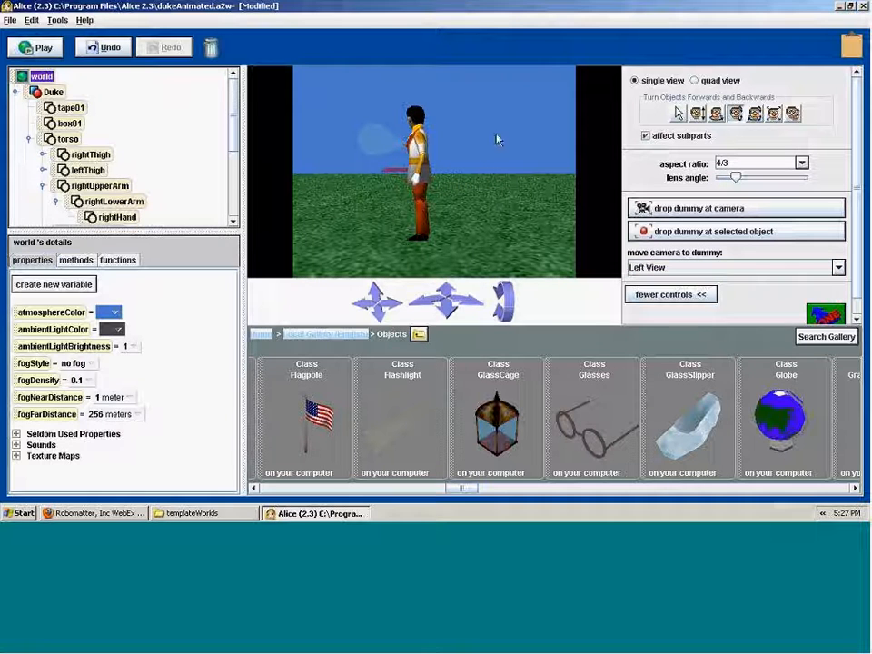
pyautogui.click(716, 113)
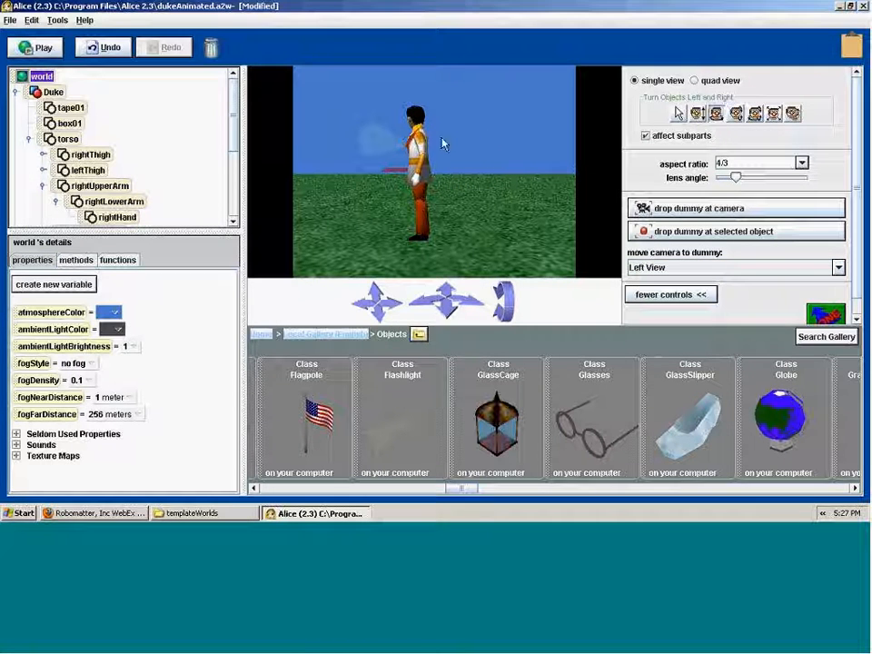
pyautogui.moveTo(421, 156); pyautogui.dragTo(429, 156)
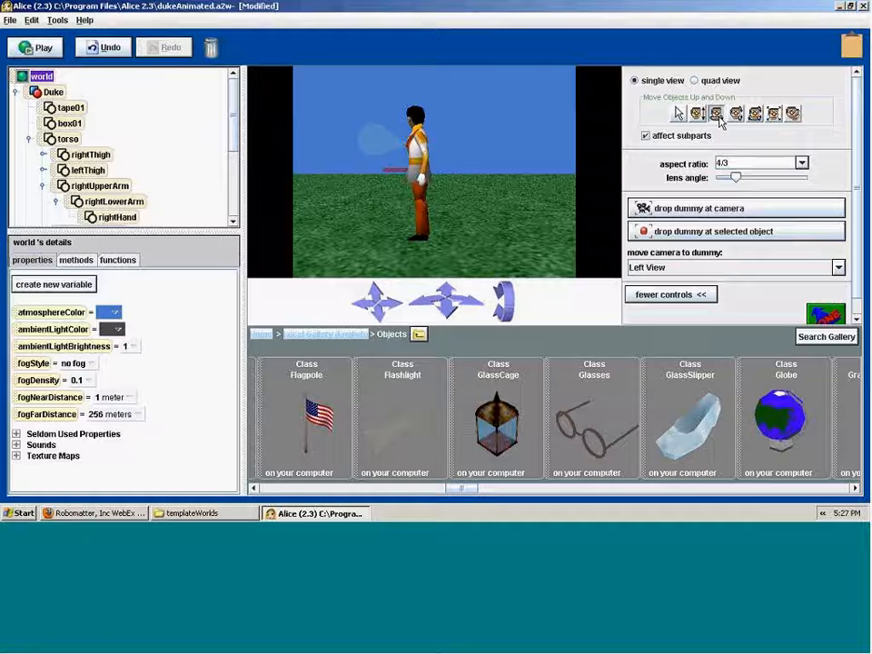
pyautogui.click(651, 267)
pyautogui.click(649, 307)
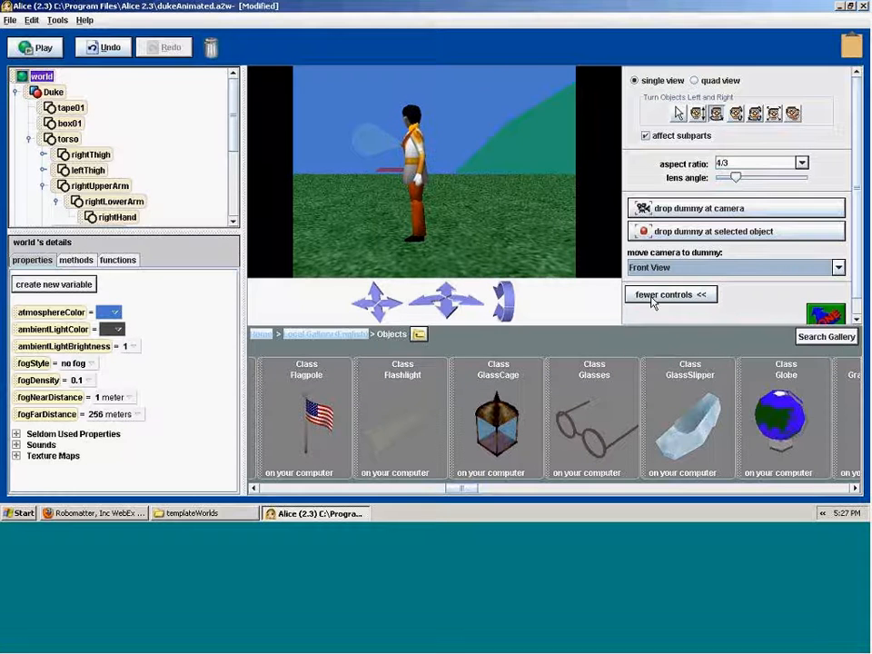
# Step: Turn Duke's left forearm left and right in the 3 Quarter View to bring it closer to the body, checking it from the Front View
pyautogui.click(736, 112)
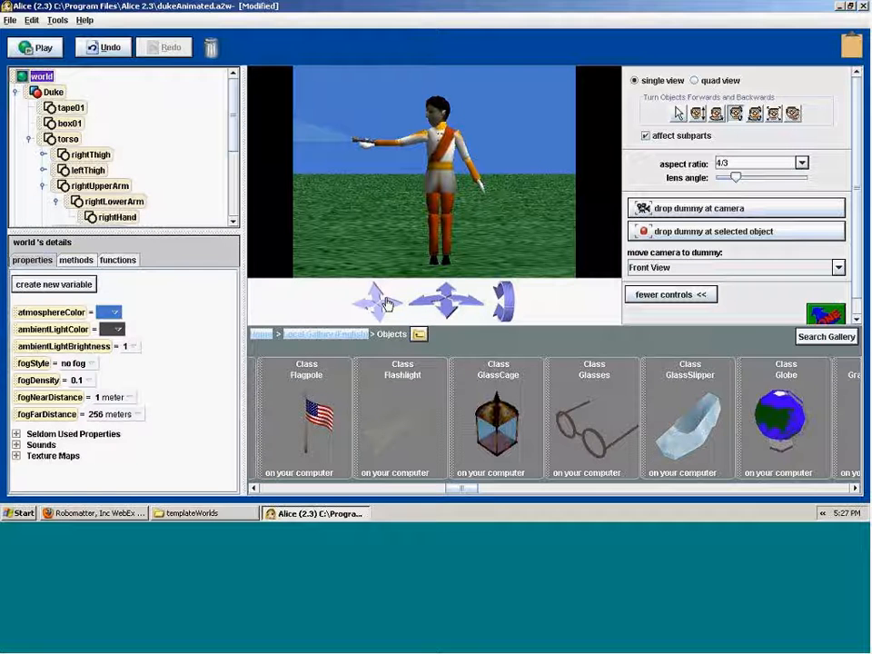
pyautogui.click(674, 268)
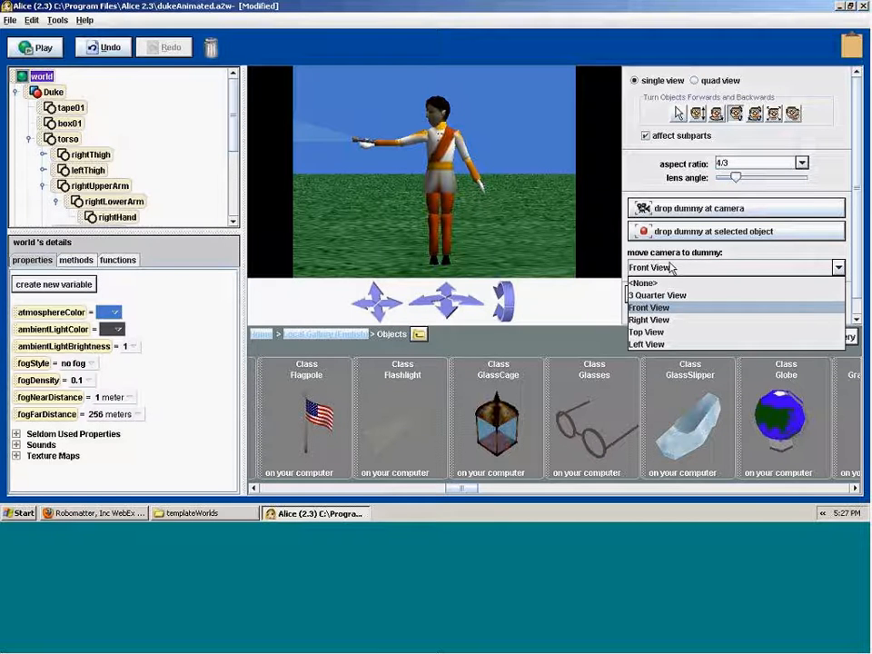
pyautogui.click(644, 333)
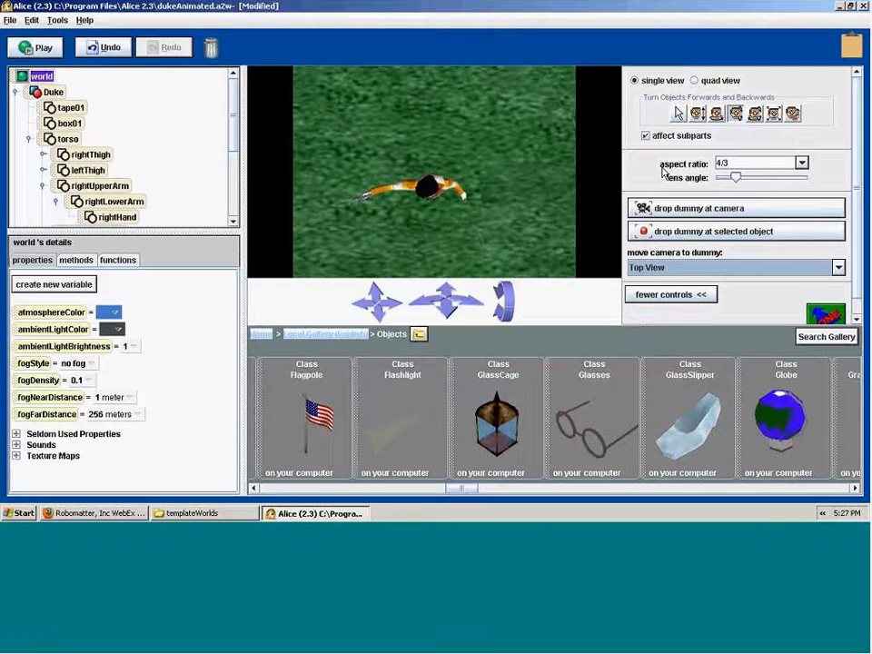
pyautogui.click(679, 113)
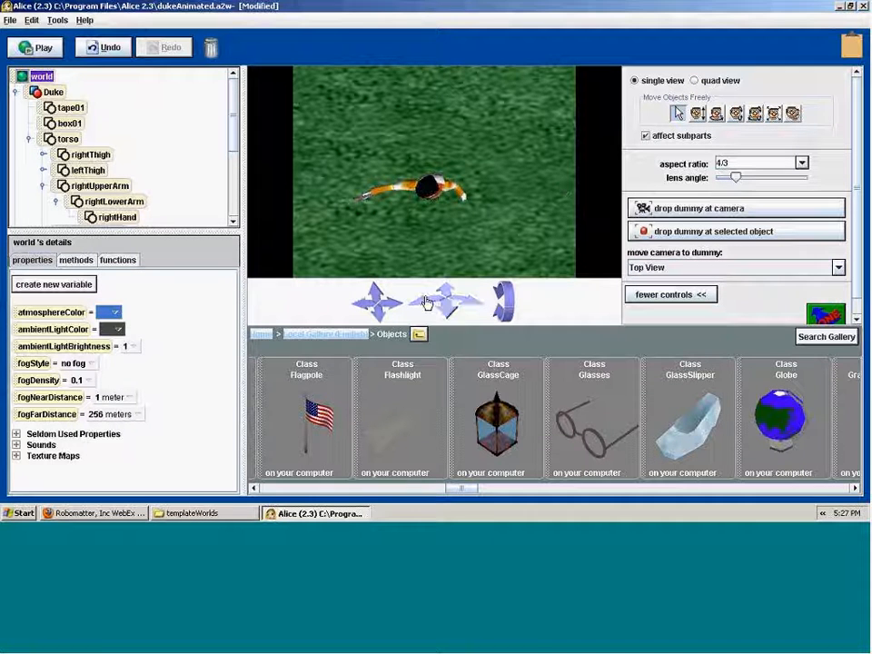
pyautogui.click(650, 267)
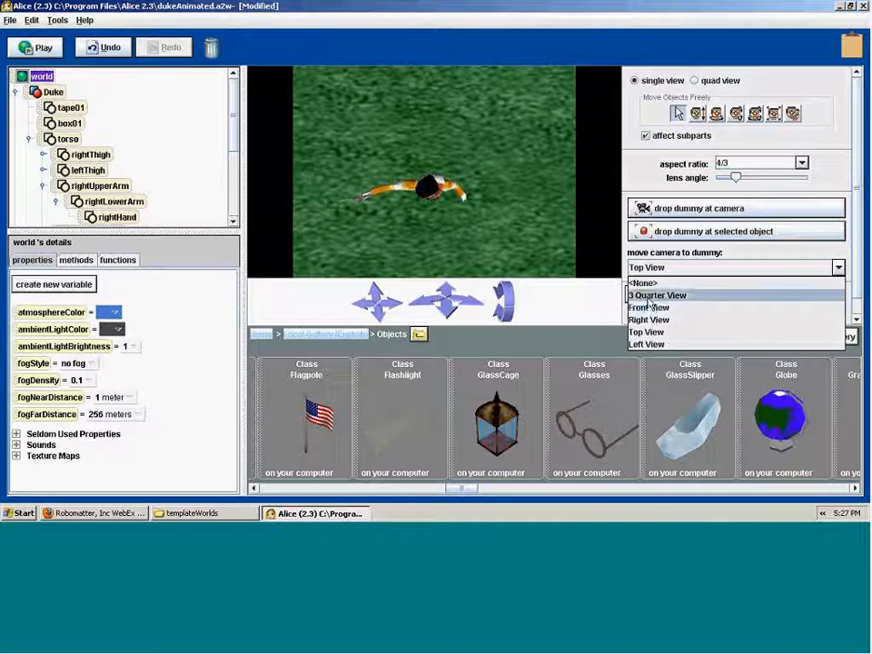
pyautogui.click(656, 295)
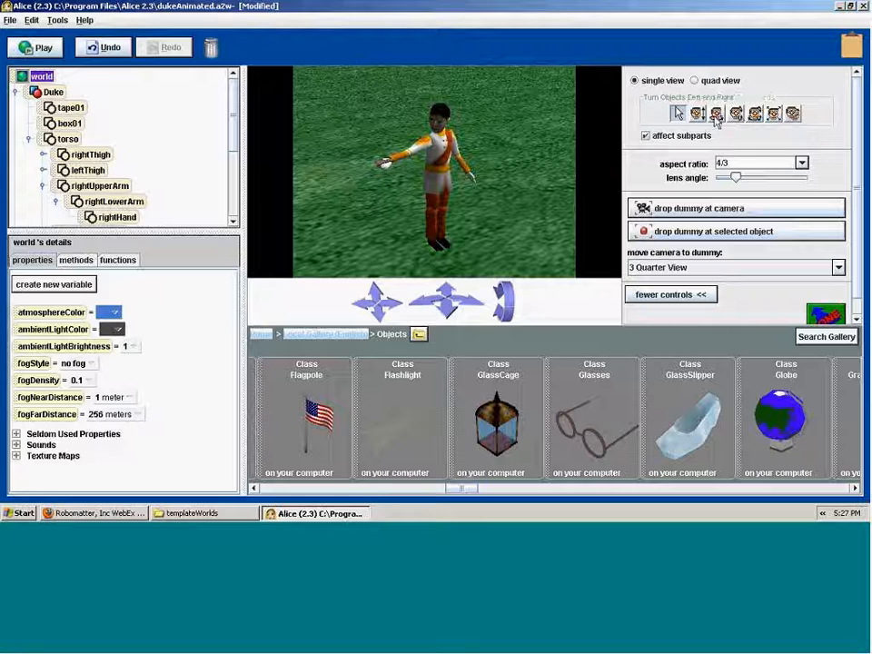
pyautogui.click(716, 113)
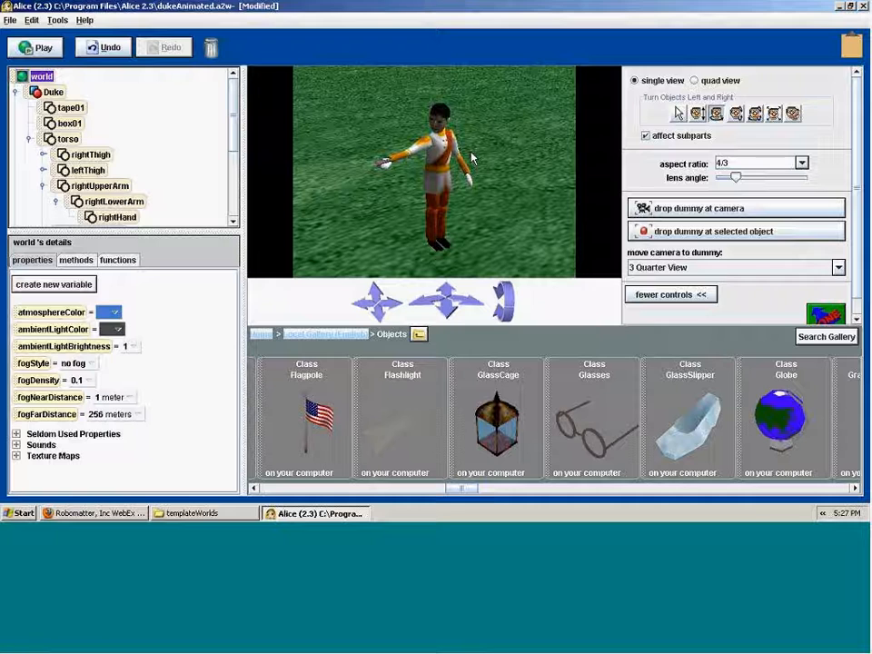
pyautogui.click(647, 267)
pyautogui.click(649, 308)
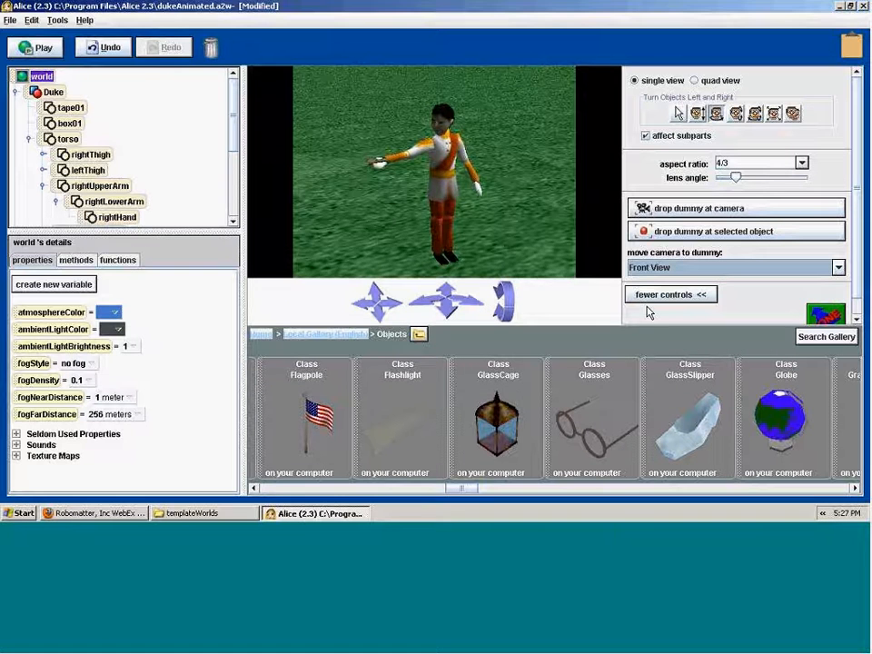
pyautogui.click(651, 267)
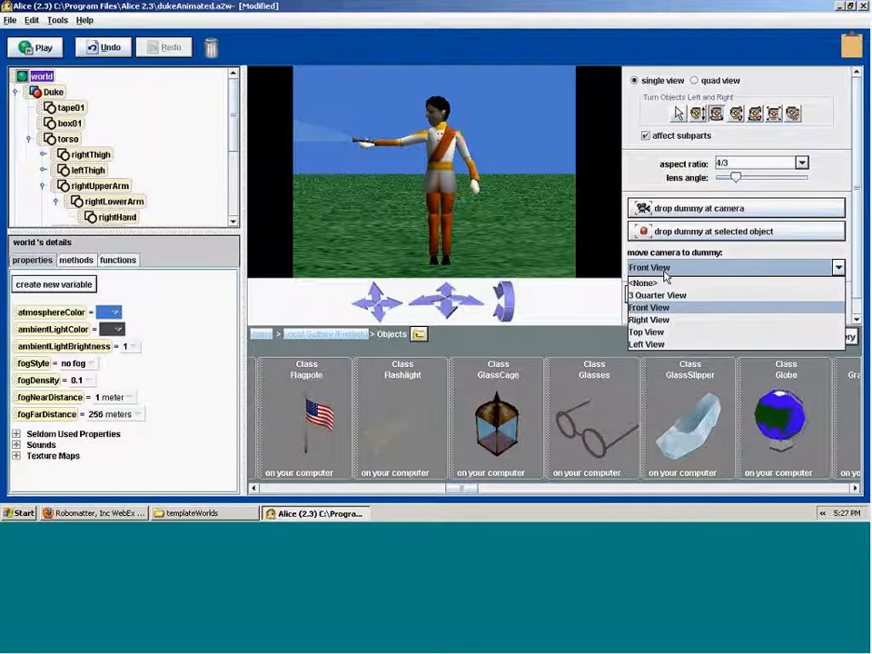
pyautogui.click(655, 296)
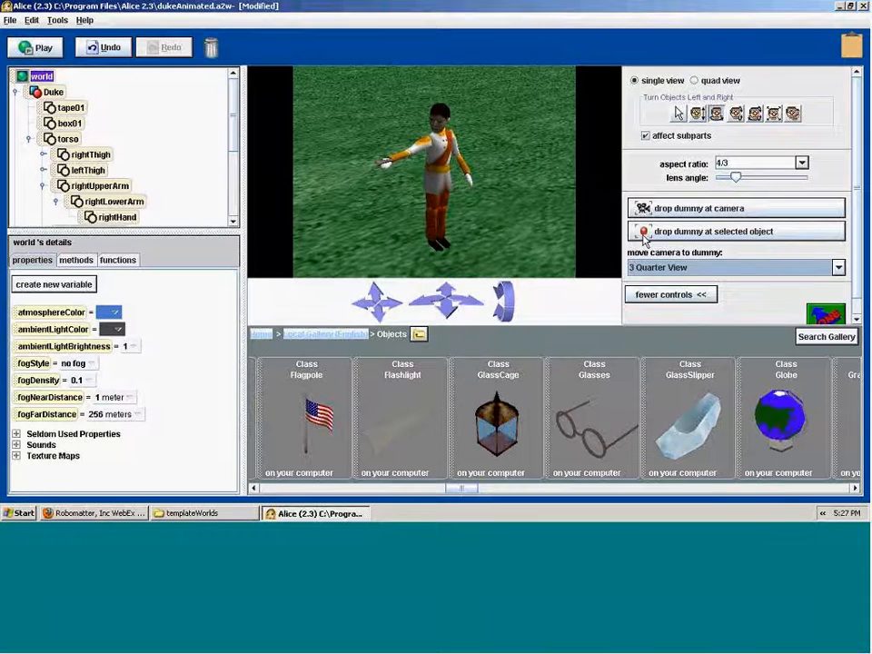
# Step: Capture Duke's current pose and name it "investigate right"
pyautogui.click(50, 92)
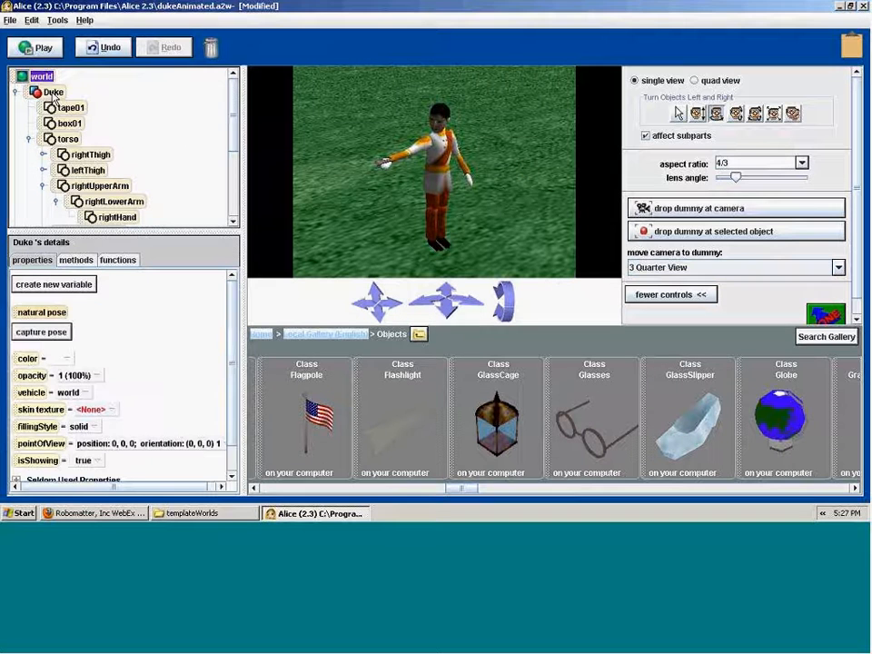
pyautogui.click(41, 332)
pyautogui.moveTo(62, 332); pyautogui.dragTo(6, 329)
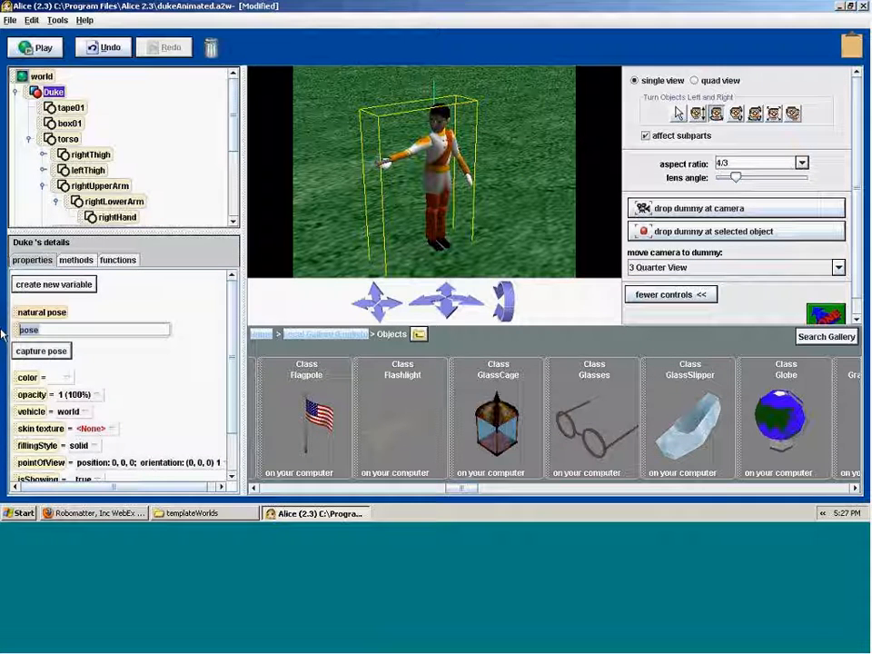
pyautogui.write('drives')
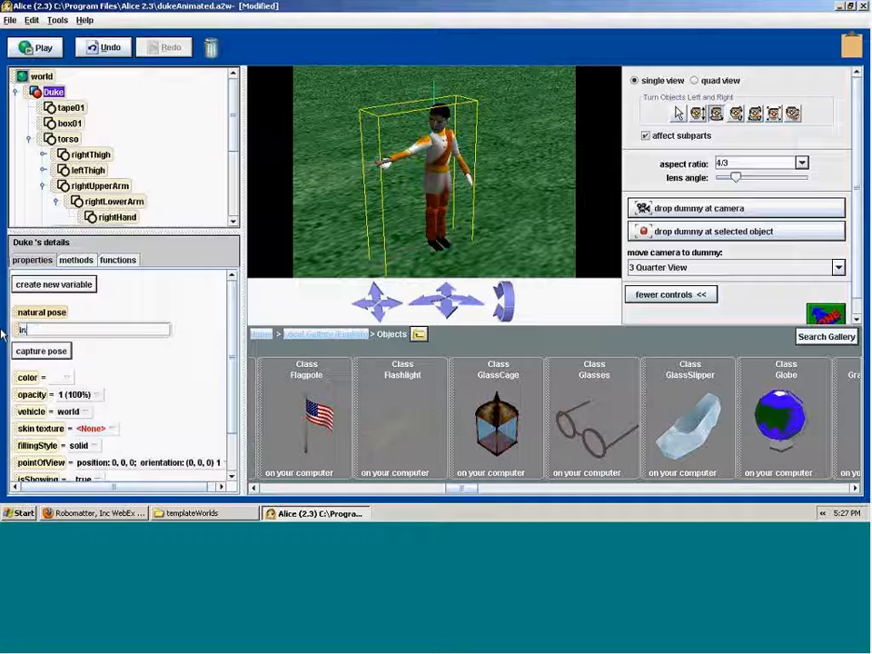
pyautogui.write('ga')
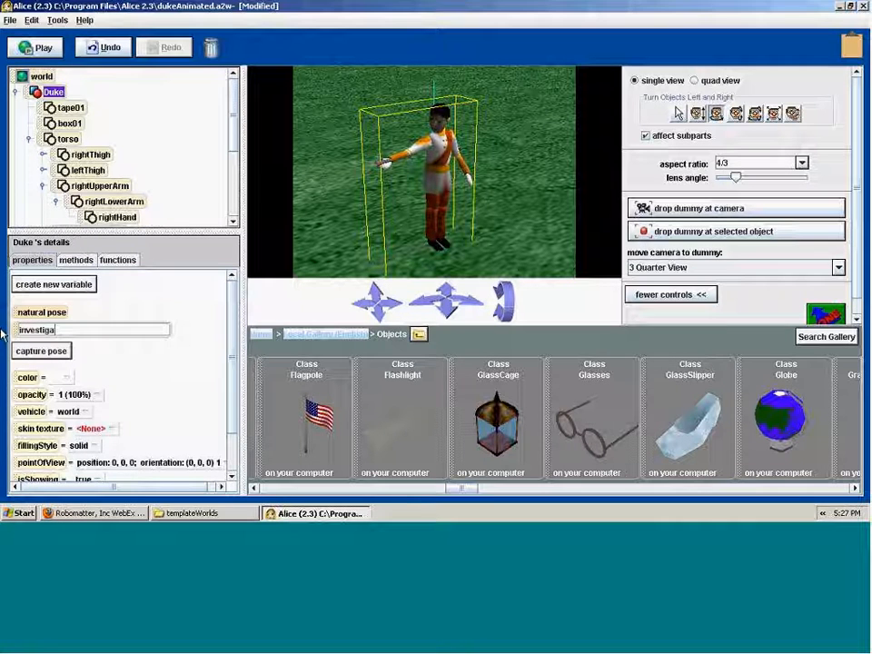
pyautogui.write('te right')
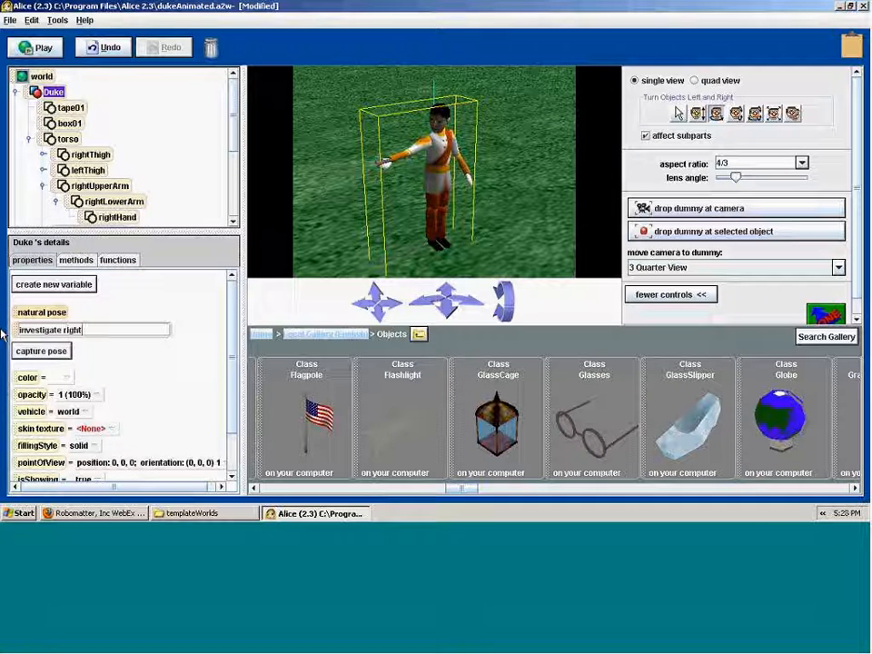
pyautogui.press('Return')
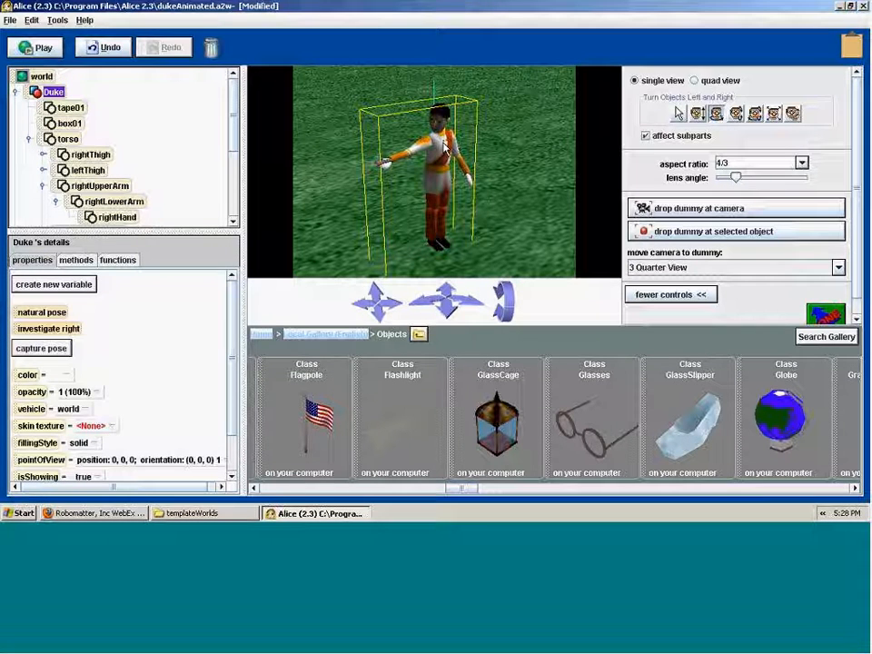
# Step: Deselect Duke by selecting the ground, and collapse Duke's parts in the object tree
pyautogui.click(495, 132)
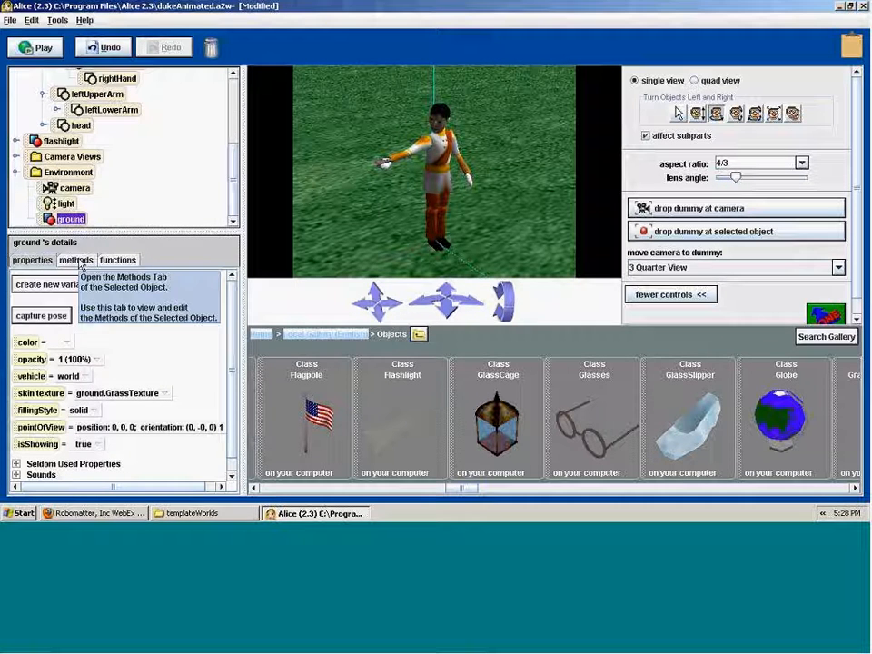
pyautogui.scroll(3, 182, 146)
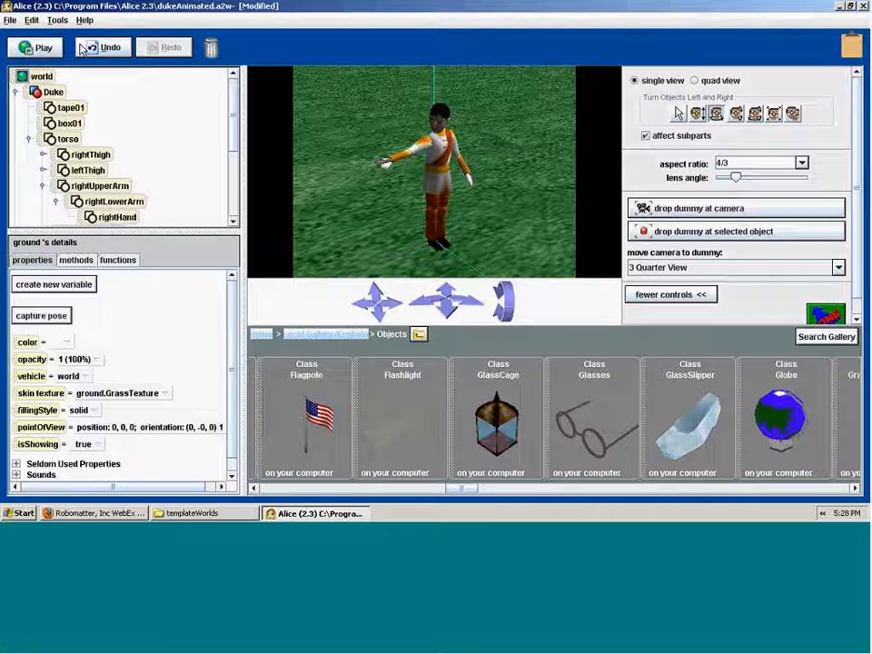
pyautogui.click(16, 92)
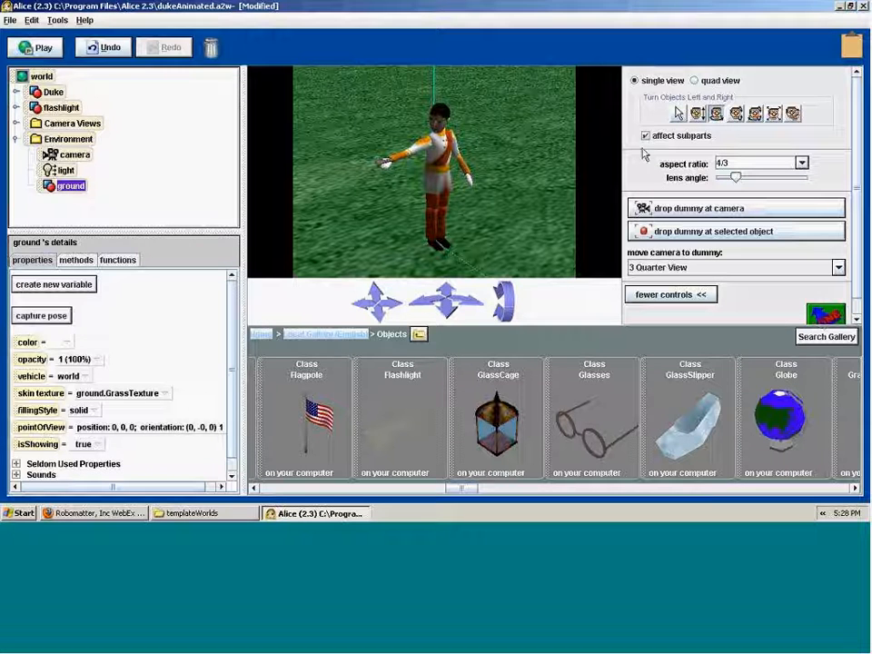
# Step: Leave the scene layout editor and save the world under the new file name dukeAnimated_02.a2w
pyautogui.click(823, 316)
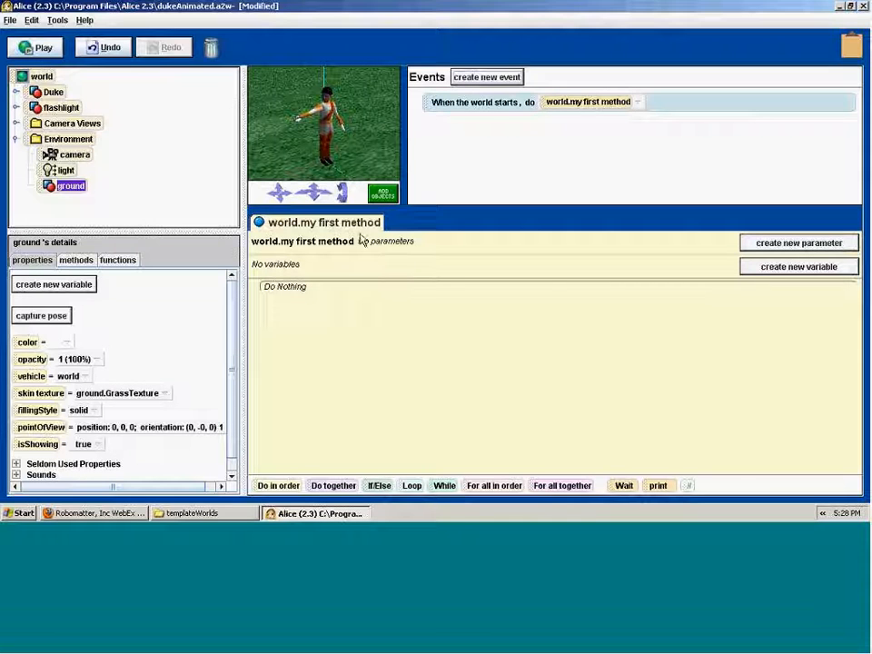
pyautogui.click(10, 19)
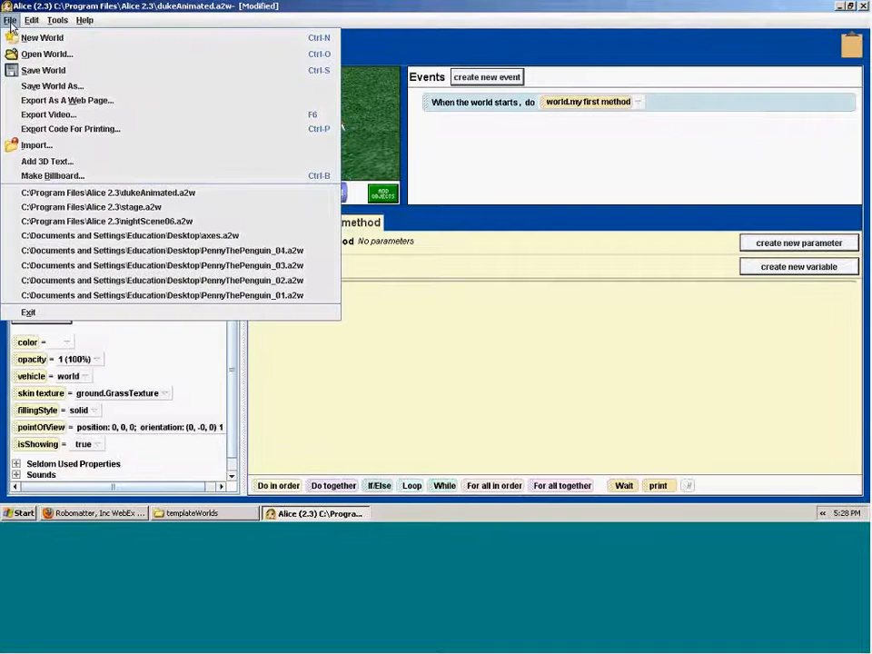
pyautogui.click(51, 86)
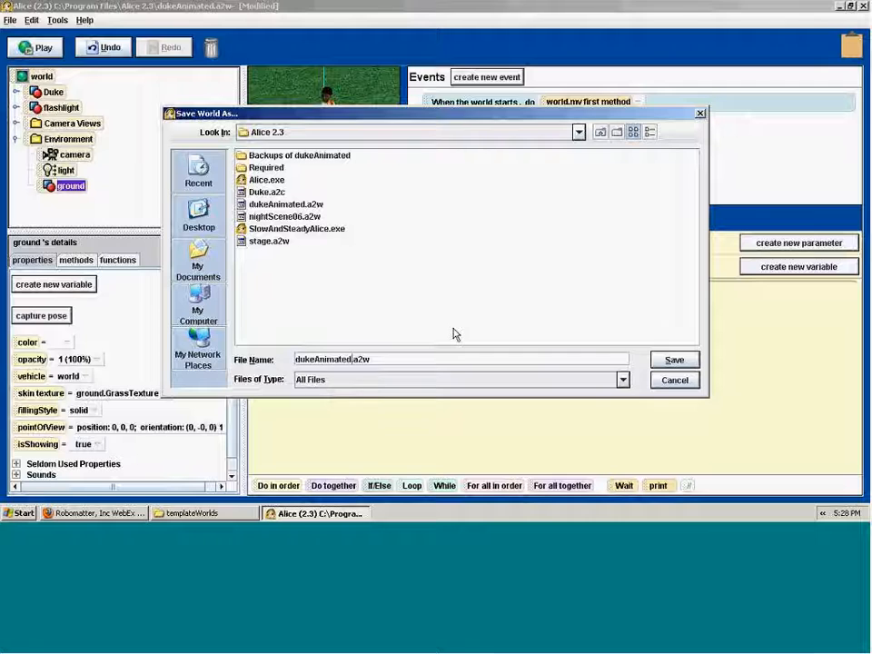
pyautogui.write('_02')
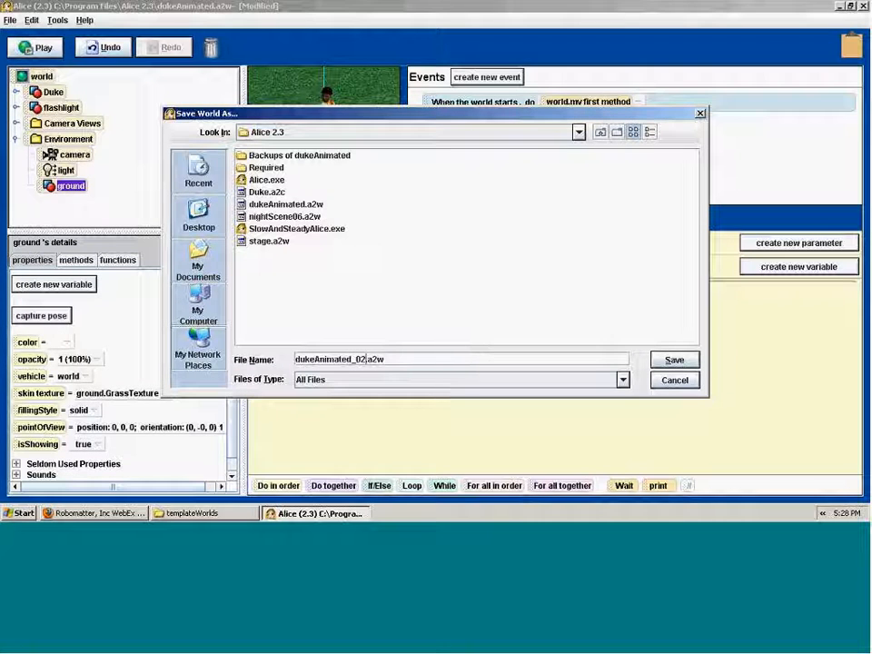
pyautogui.click(676, 362)
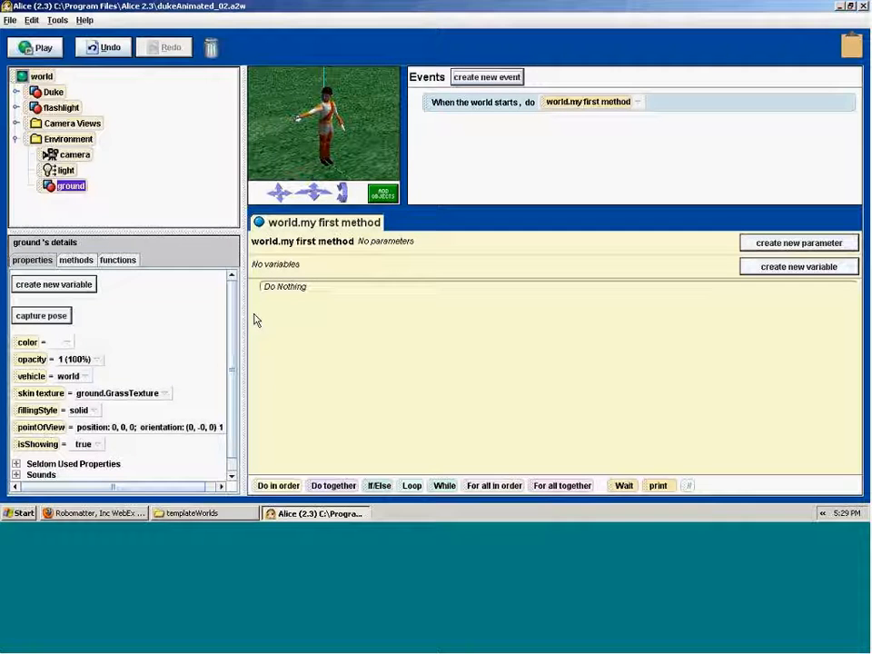
# Step: Add two set pose instructions for Duke to world.my first method: natural pose, followed by investigate right
pyautogui.click(49, 91)
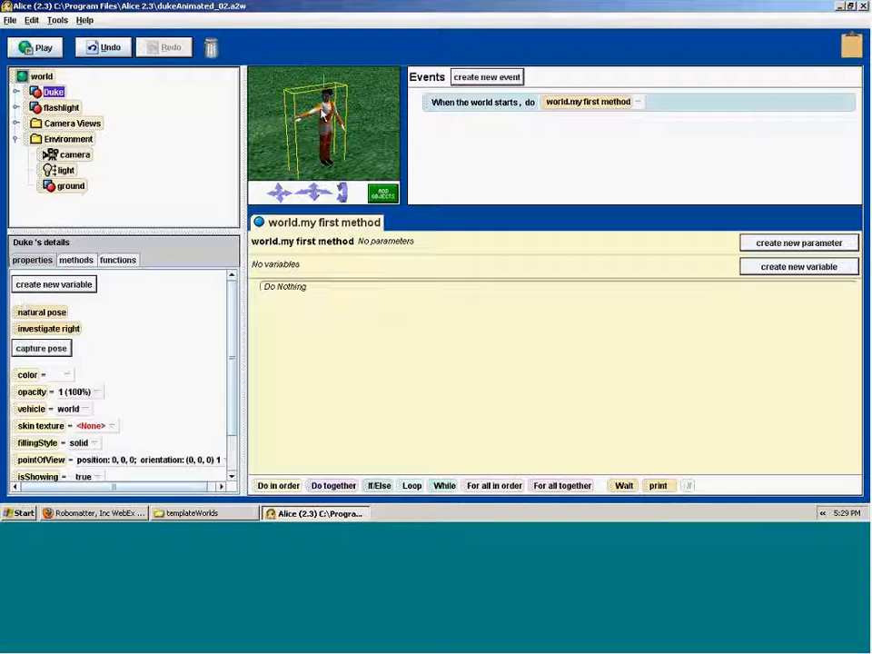
pyautogui.moveTo(28, 318); pyautogui.dragTo(283, 296)
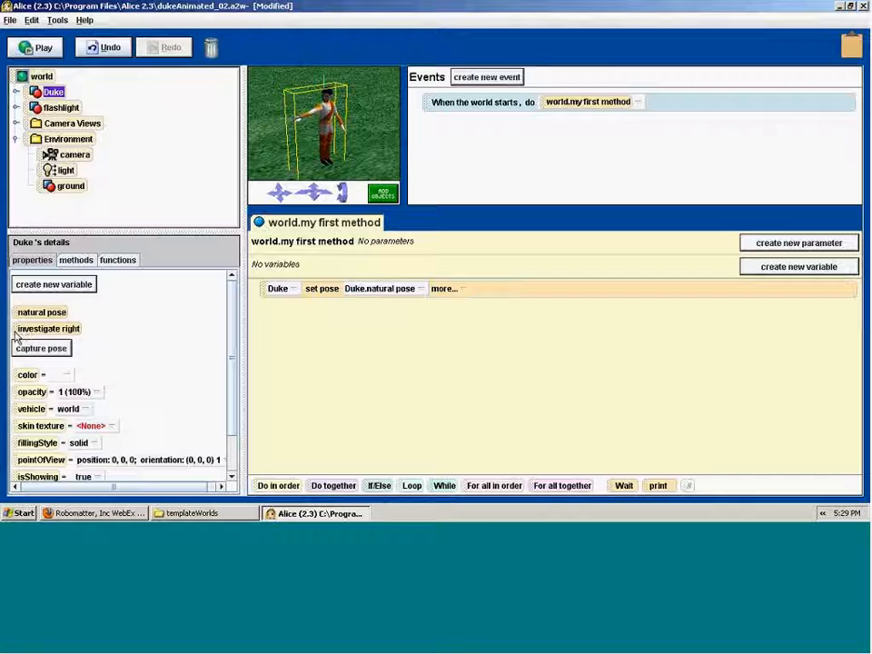
pyautogui.moveTo(18, 329); pyautogui.dragTo(300, 320)
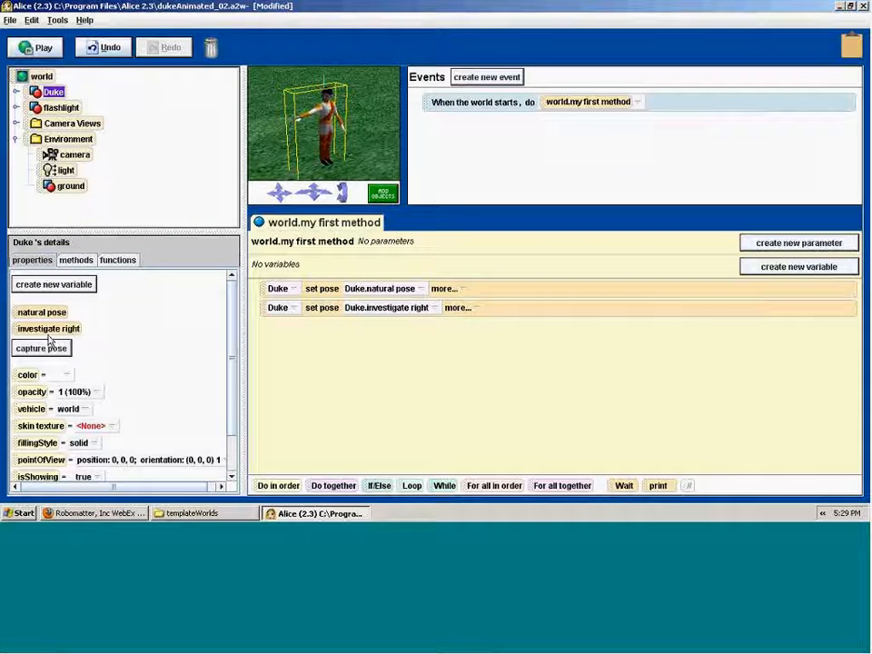
pyautogui.click(382, 194)
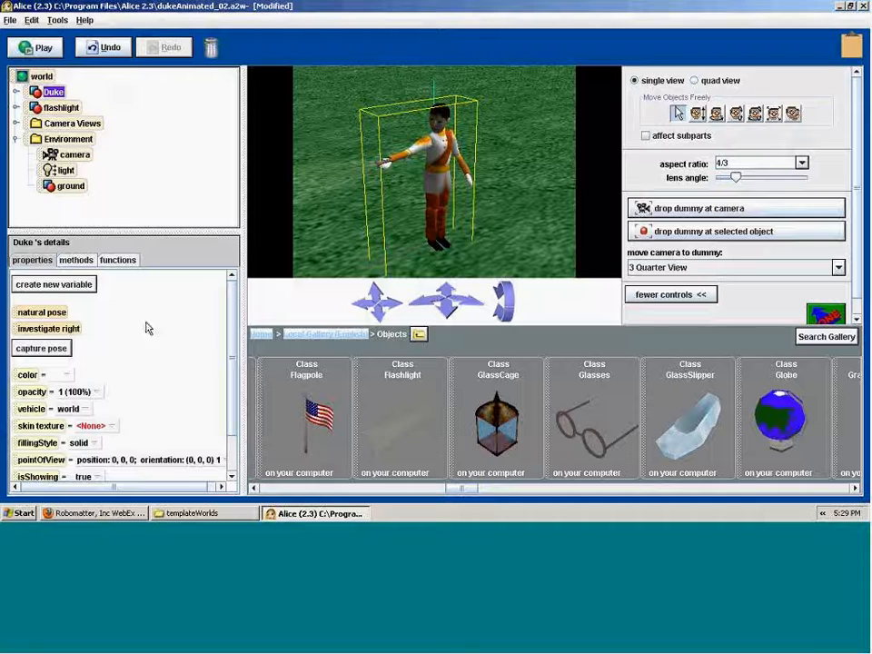
pyautogui.click(823, 313)
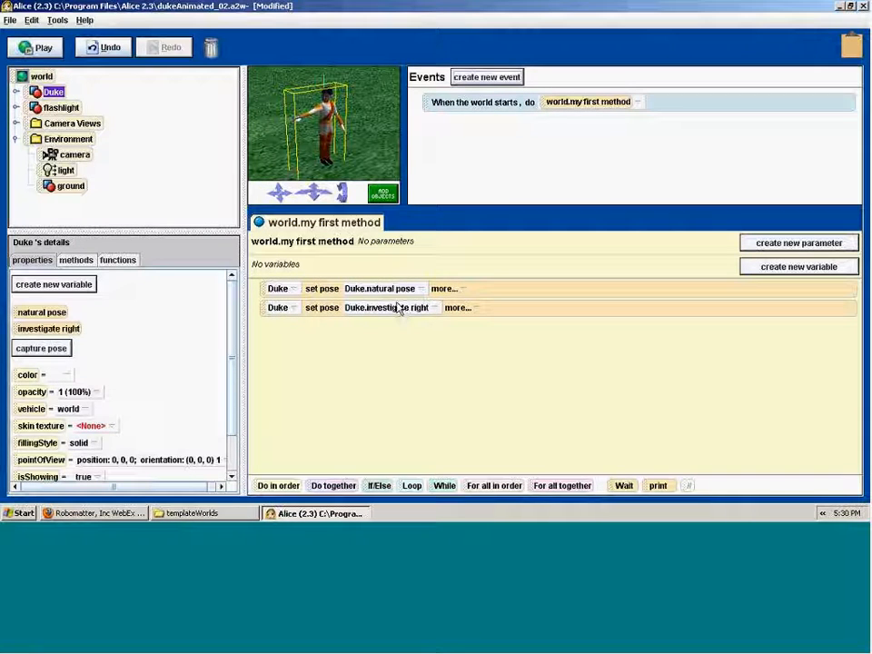
# Step: Play the world and replay it once to preview Duke's two set pose instructions, and end the preview
pyautogui.click(38, 50)
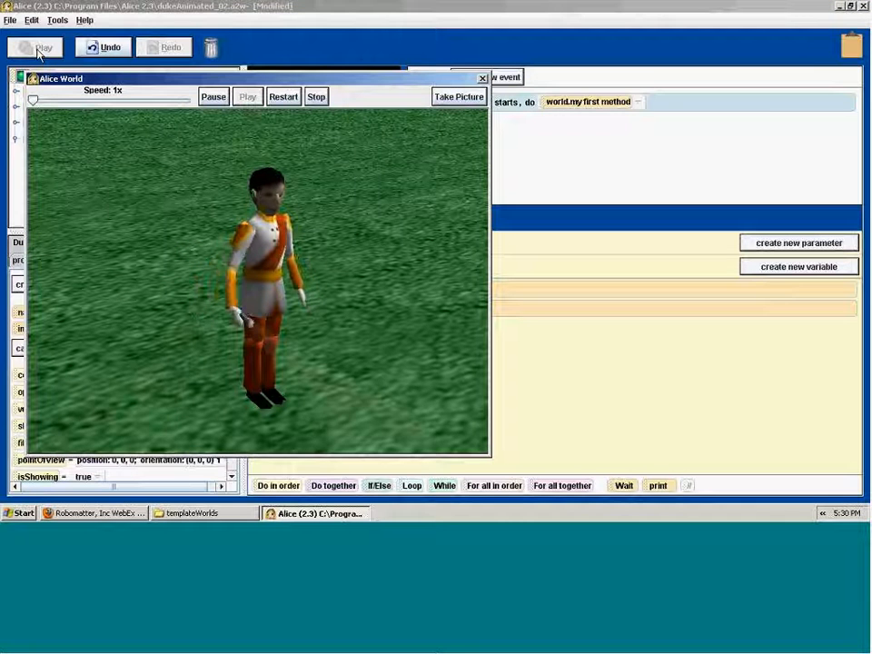
pyautogui.click(285, 97)
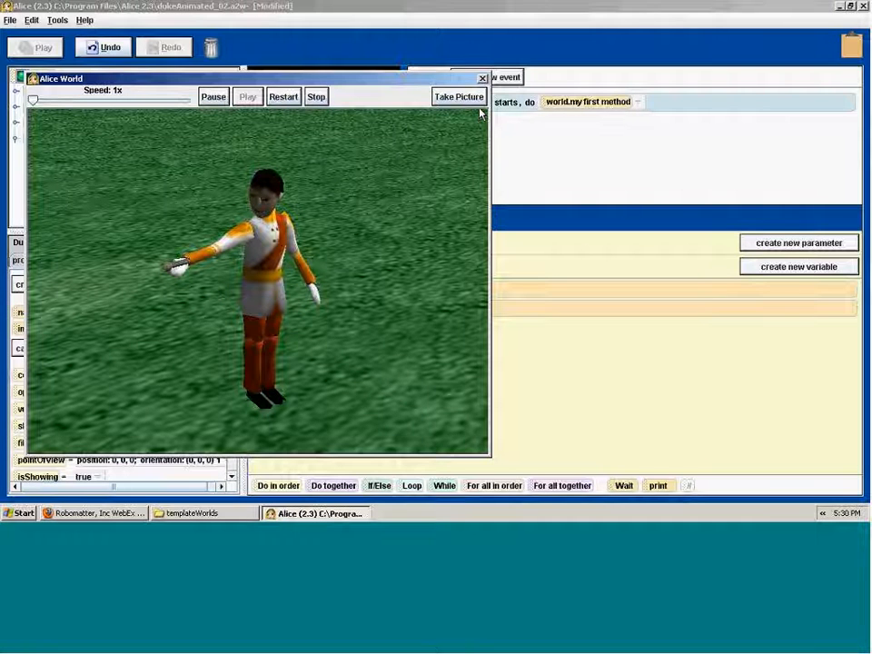
pyautogui.click(316, 96)
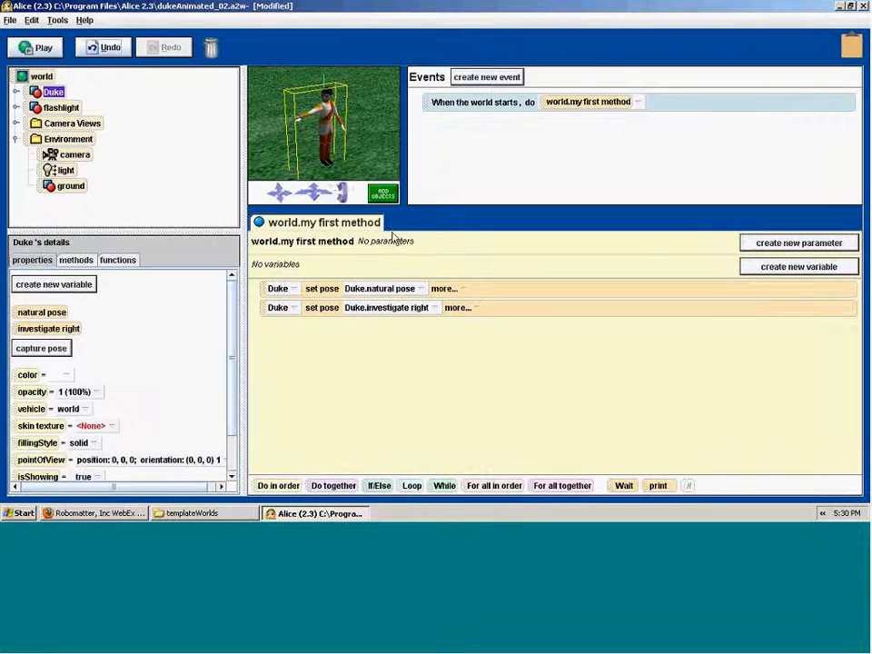
# Step: Set the duration of Duke's natural pose instruction to 0 seconds
pyautogui.click(460, 291)
pyautogui.click(462, 289)
pyautogui.click(463, 290)
pyautogui.click(365, 309)
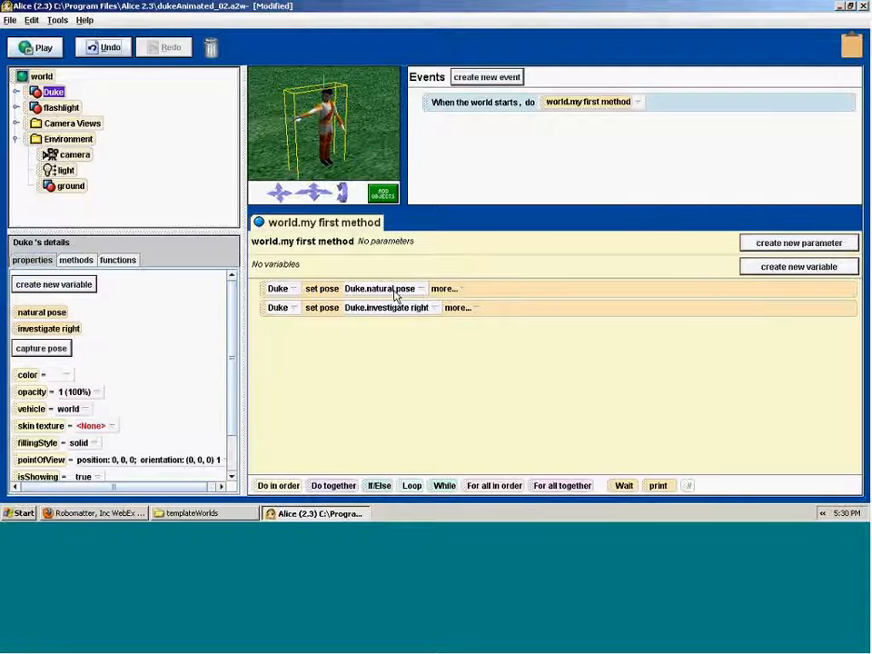
pyautogui.click(460, 290)
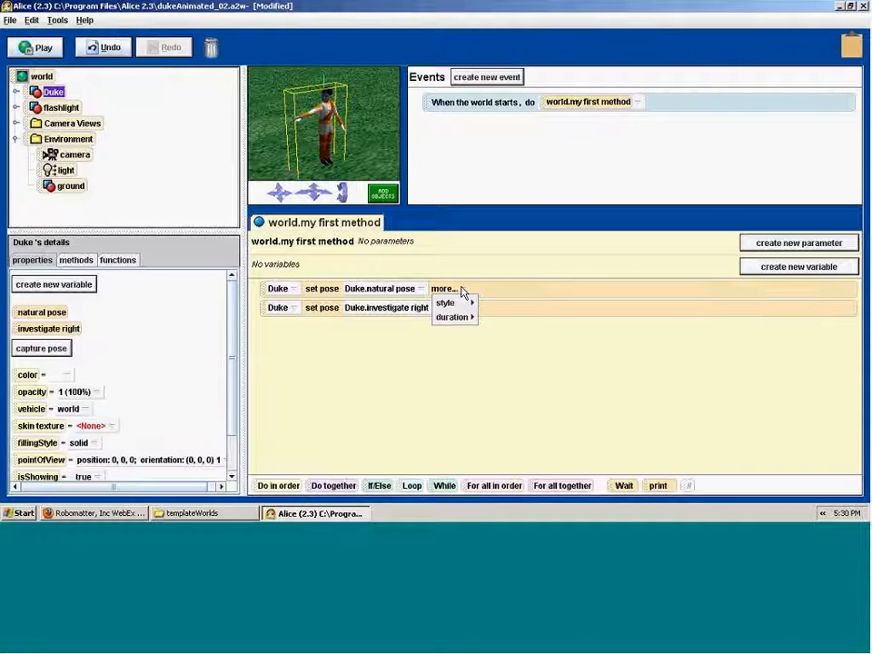
pyautogui.moveTo(454, 317)
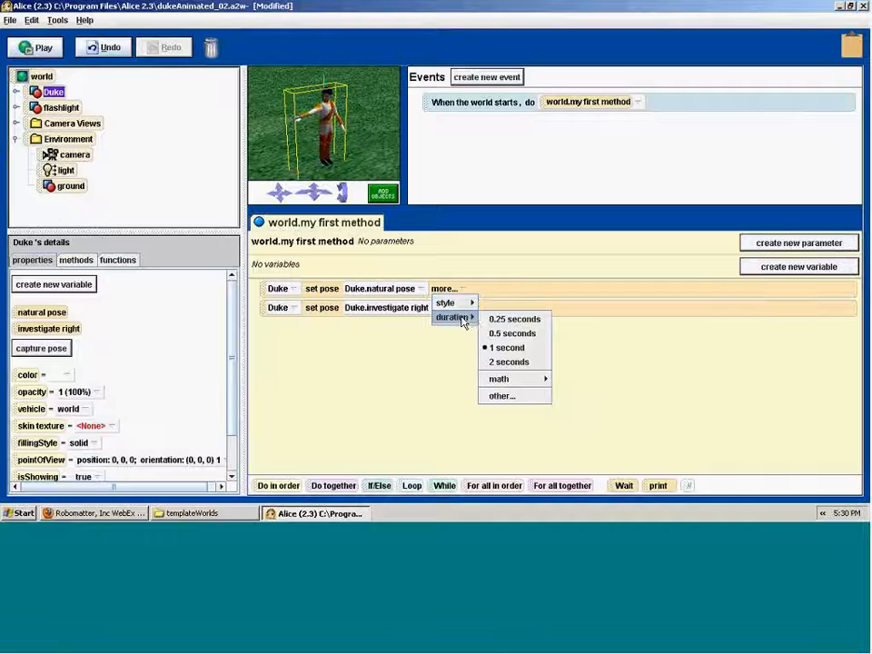
pyautogui.click(509, 400)
pyautogui.click(416, 344)
pyautogui.click(409, 377)
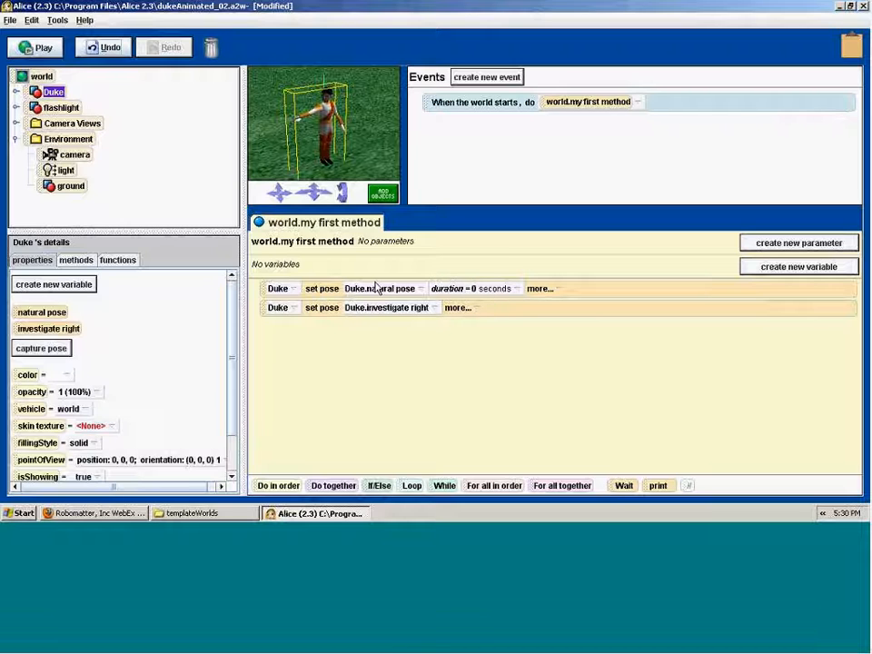
# Step: Play and restart the world to check Duke's start with the 0-second natural pose, and close the preview
pyautogui.click(48, 48)
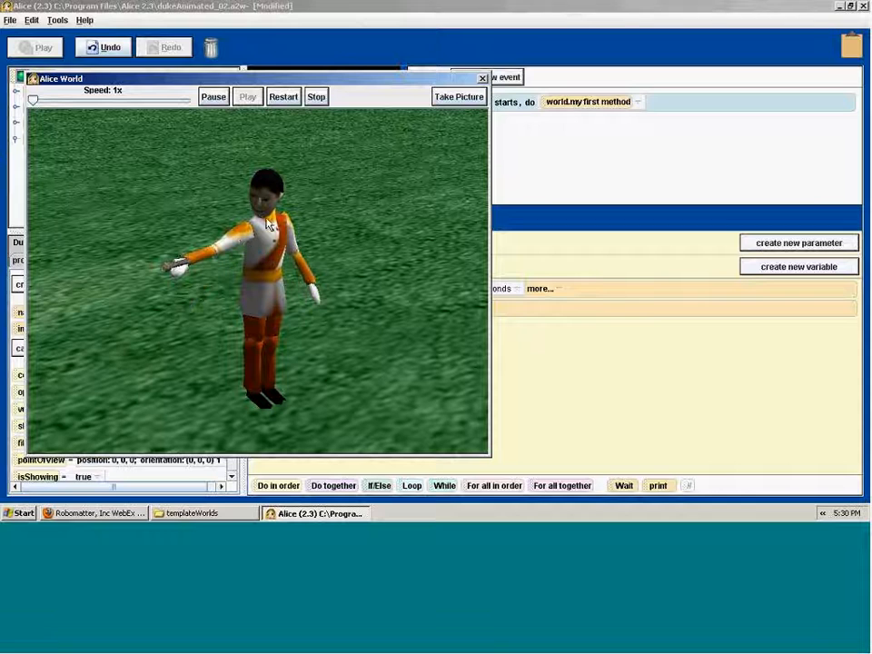
pyautogui.click(295, 100)
pyautogui.click(483, 78)
# Step: Set the natural pose instruction's duration to 1 second and play the world to compare the motion
pyautogui.click(515, 289)
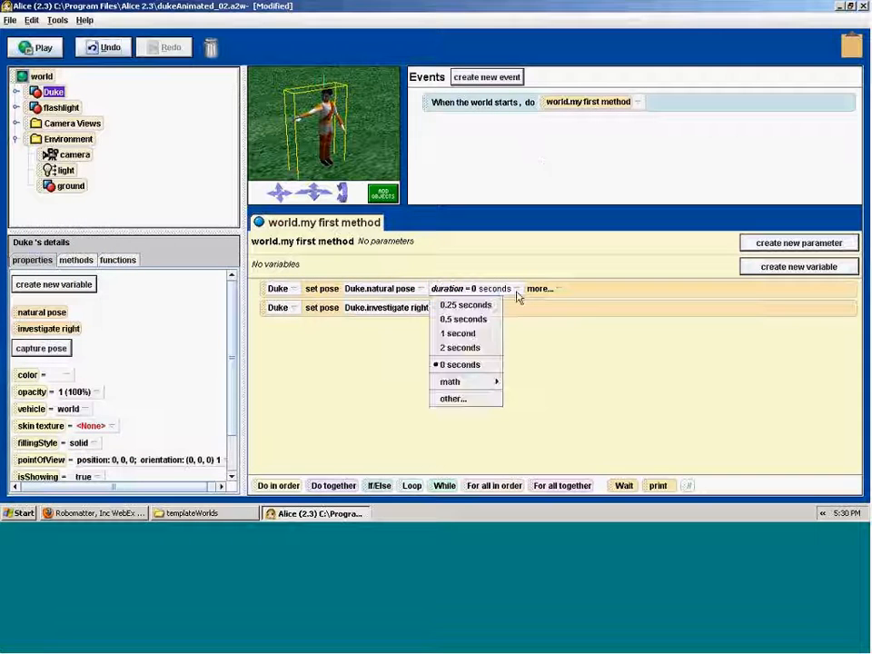
pyautogui.click(472, 332)
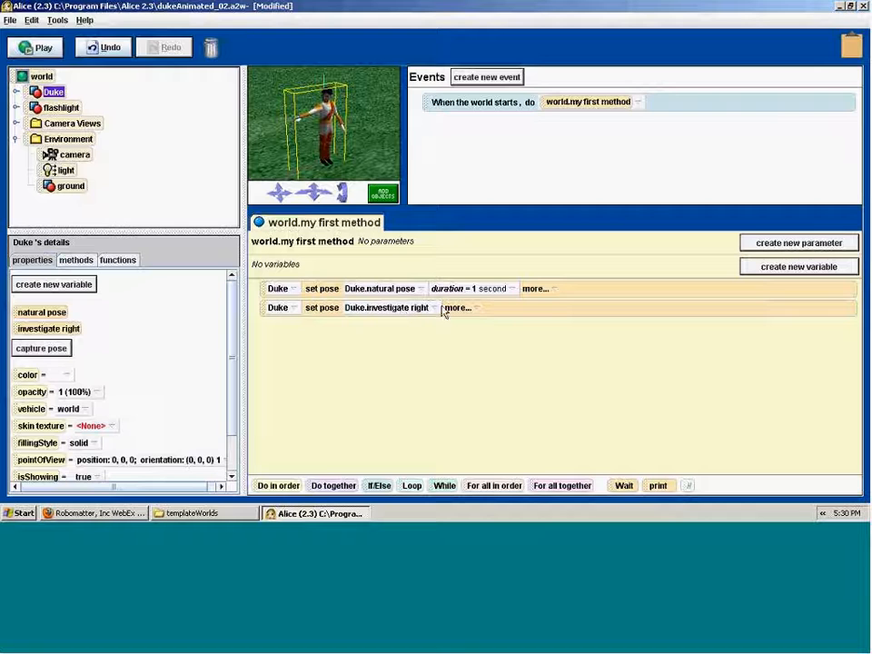
pyautogui.click(40, 47)
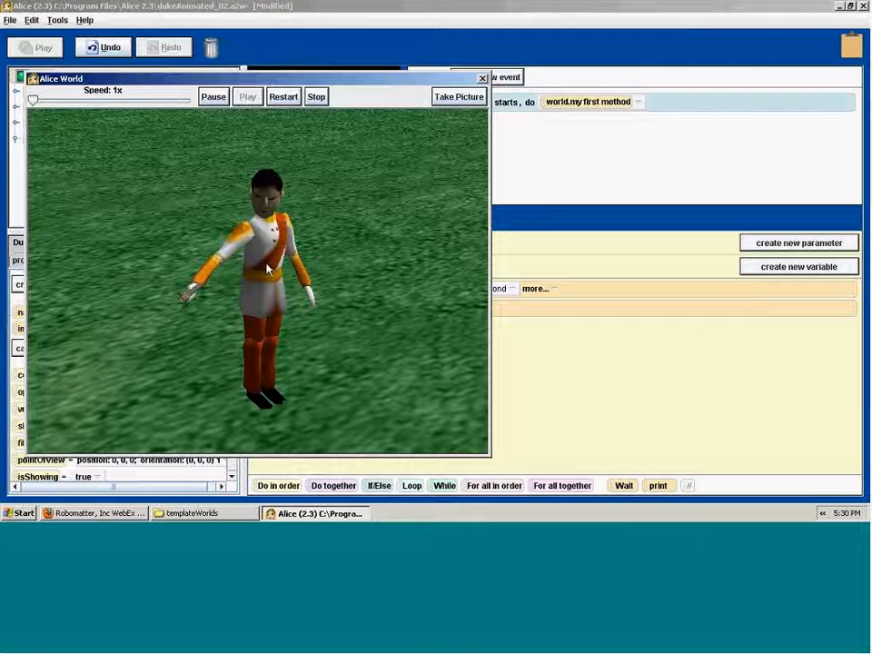
pyautogui.click(483, 79)
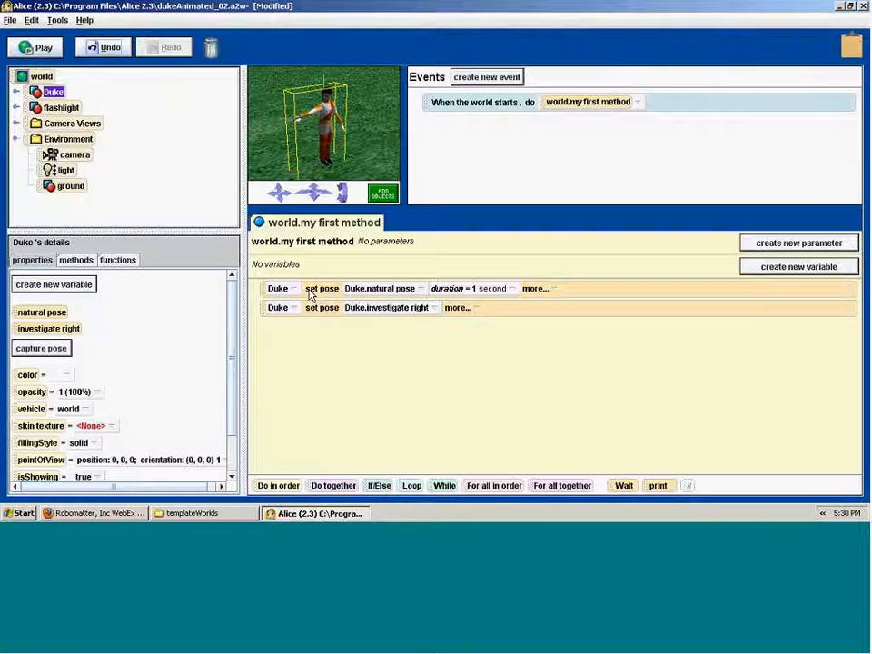
# Step: Set the natural pose duration to 0 seconds and insert a 1 second Wait between the two set pose instructions
pyautogui.click(500, 289)
pyautogui.click(489, 364)
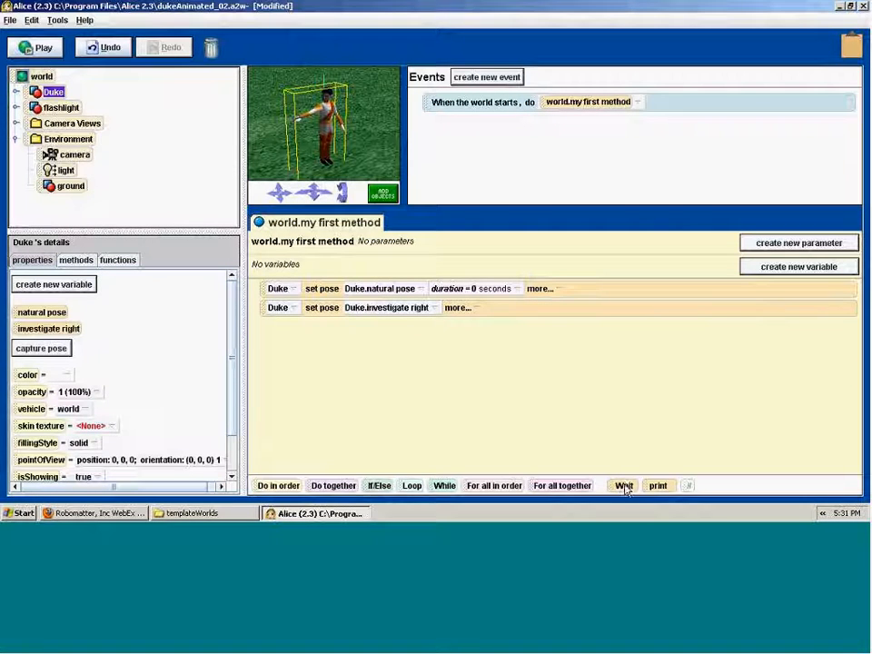
pyautogui.moveTo(624, 486); pyautogui.dragTo(426, 297)
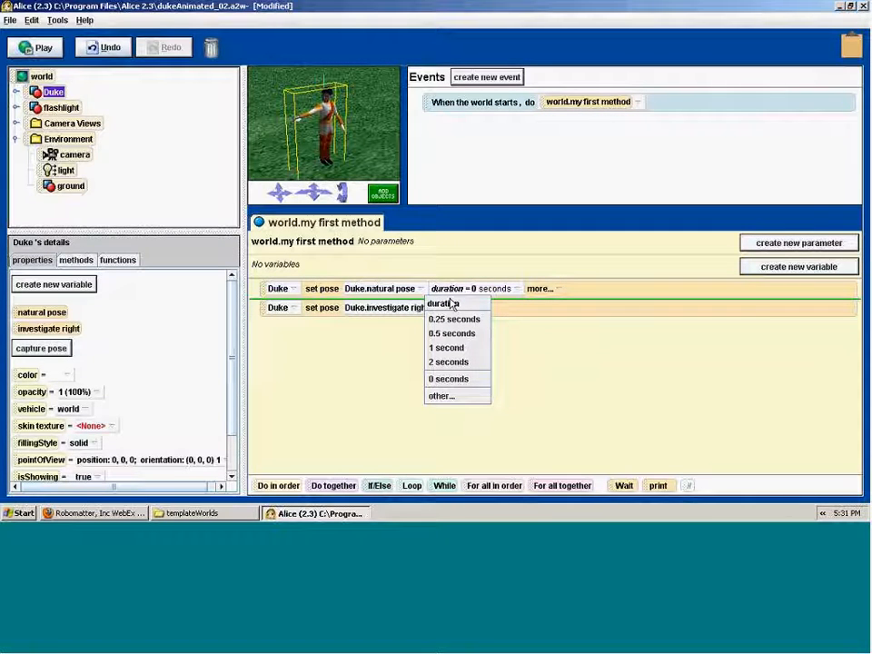
pyautogui.click(447, 348)
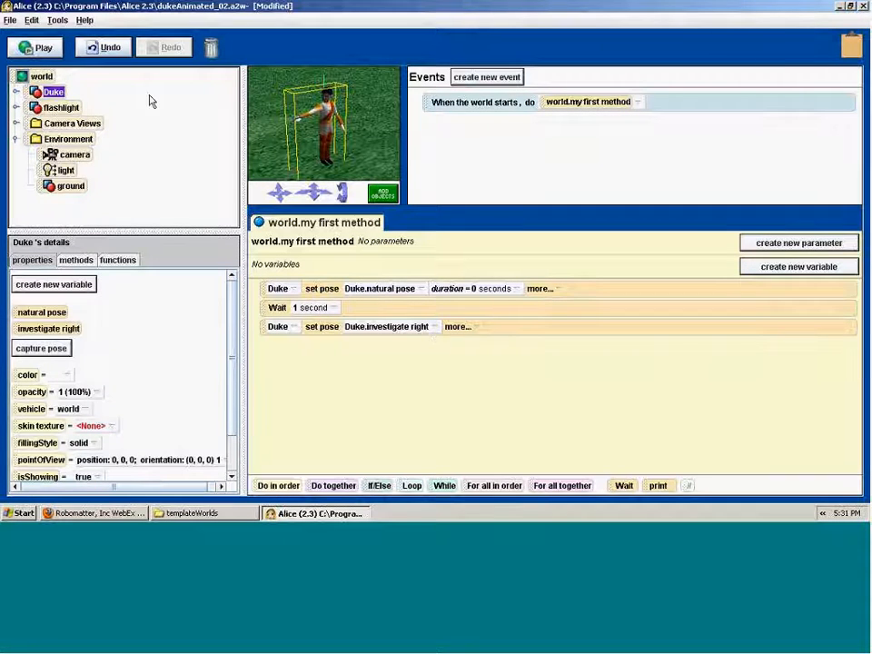
# Step: Play the world and replay it to check the pause before Duke's investigate right pose, and close the preview
pyautogui.click(43, 49)
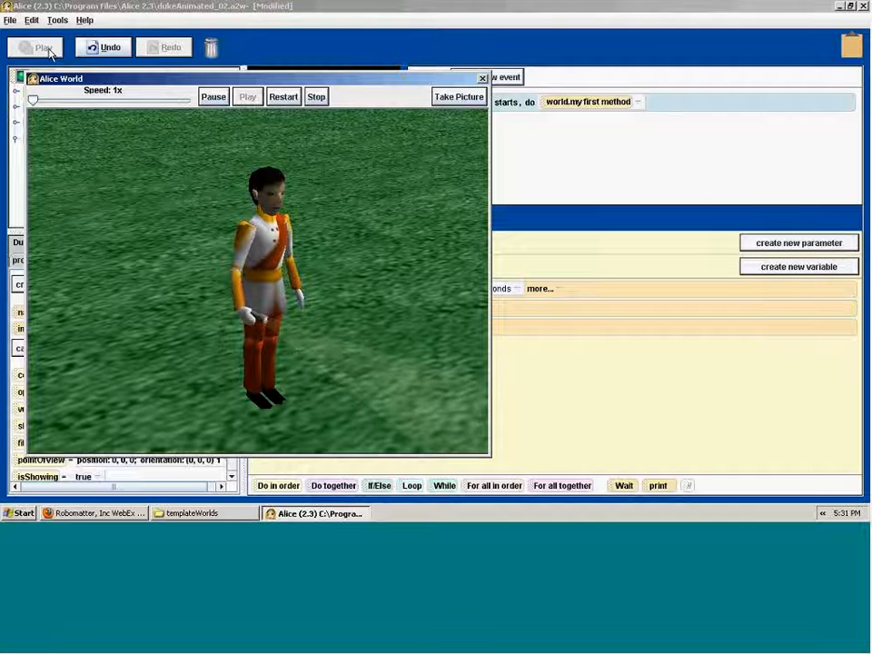
pyautogui.click(289, 100)
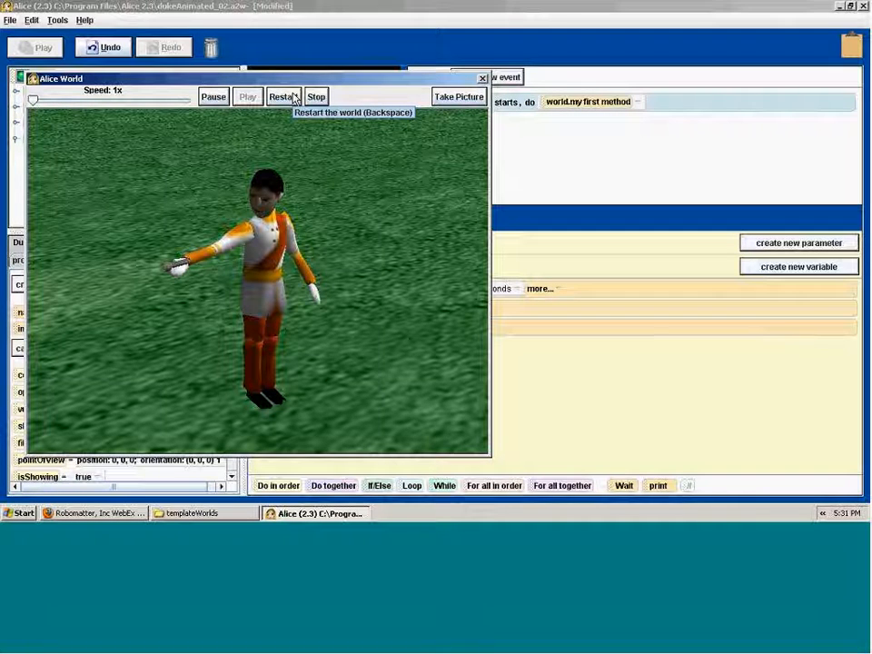
pyautogui.click(294, 99)
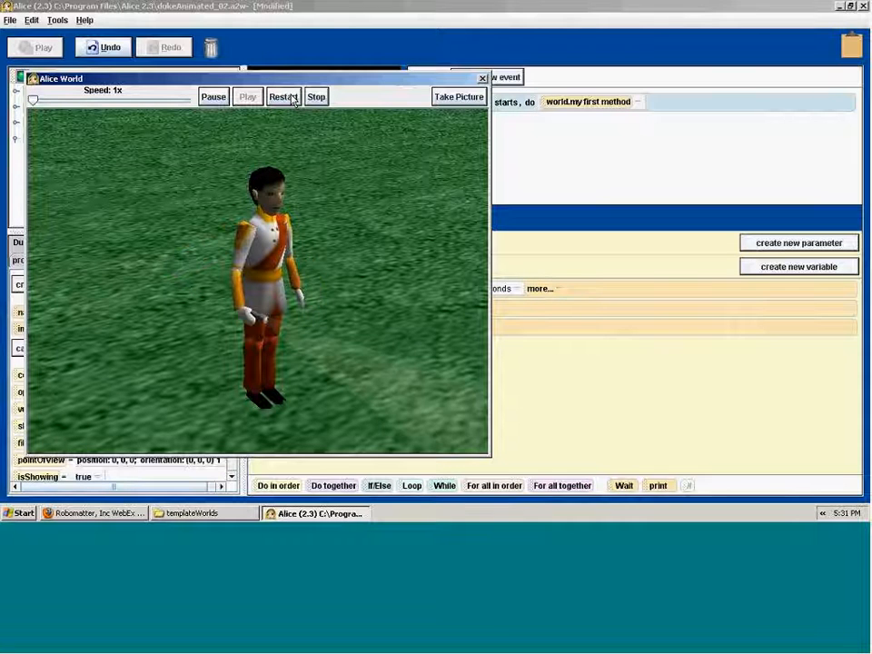
pyautogui.click(482, 79)
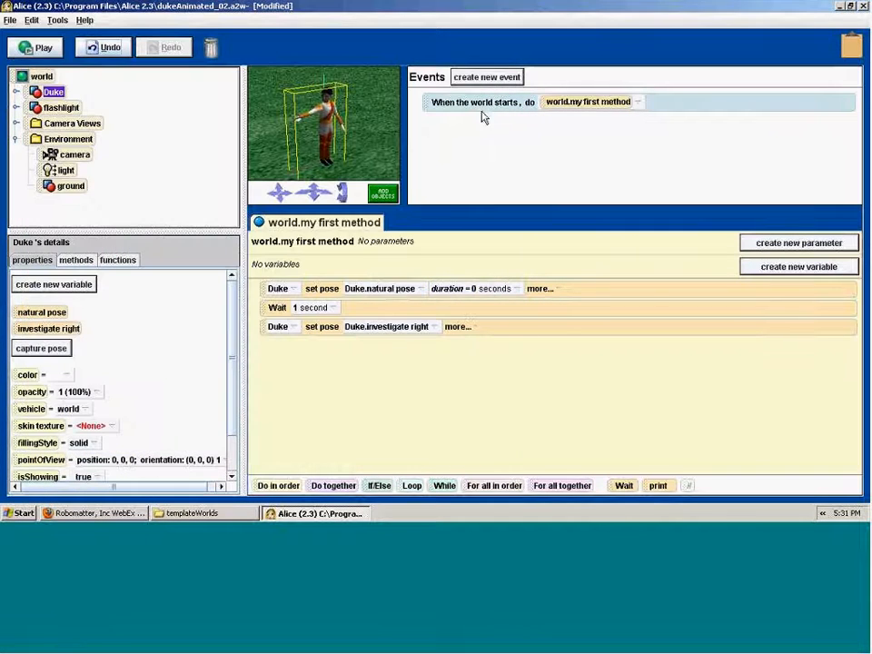
# Step: Set the investigate right instruction's duration to 2 seconds and preview the motion by playing the world
pyautogui.click(461, 327)
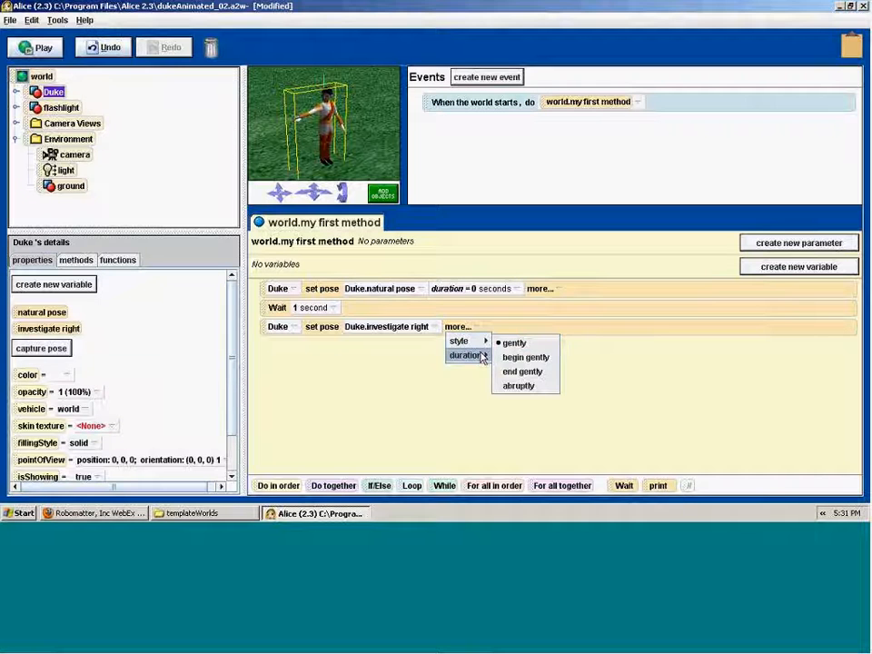
pyautogui.moveTo(468, 355)
pyautogui.click(523, 402)
pyautogui.click(56, 53)
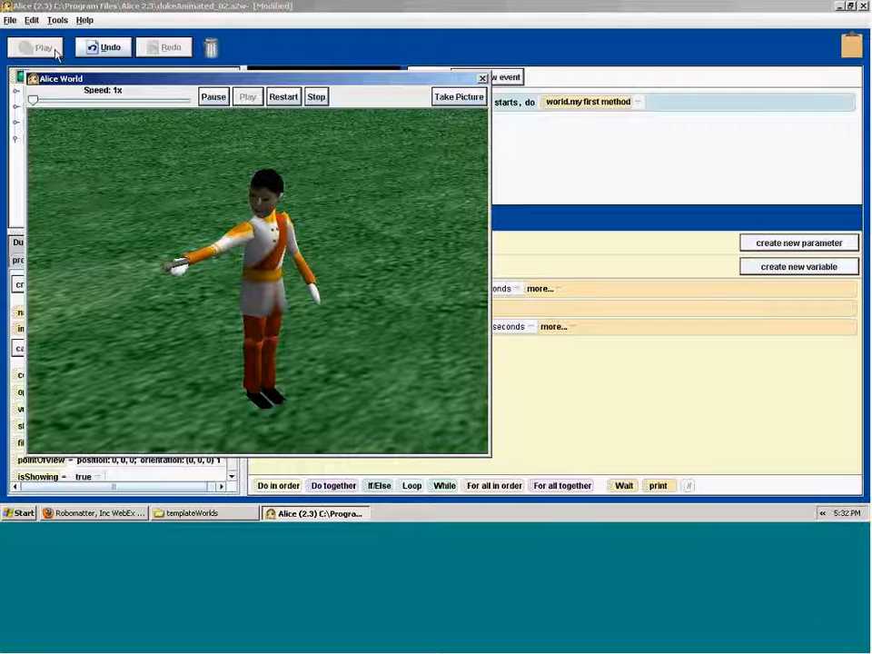
pyautogui.click(482, 79)
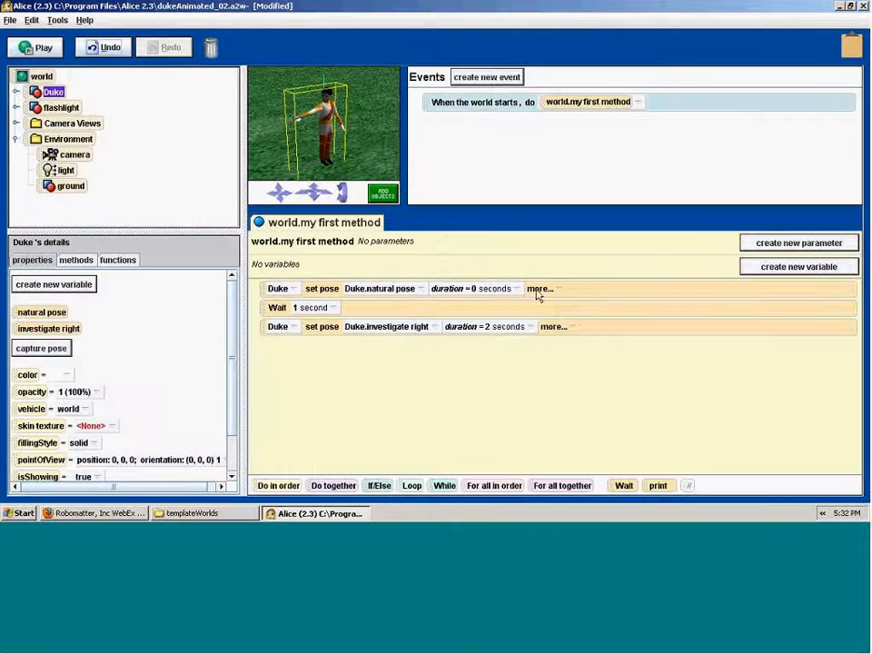
# Step: Set the investigate right instruction's duration to 0.5 seconds and preview the motion by playing the world
pyautogui.click(507, 326)
pyautogui.click(479, 357)
pyautogui.click(38, 48)
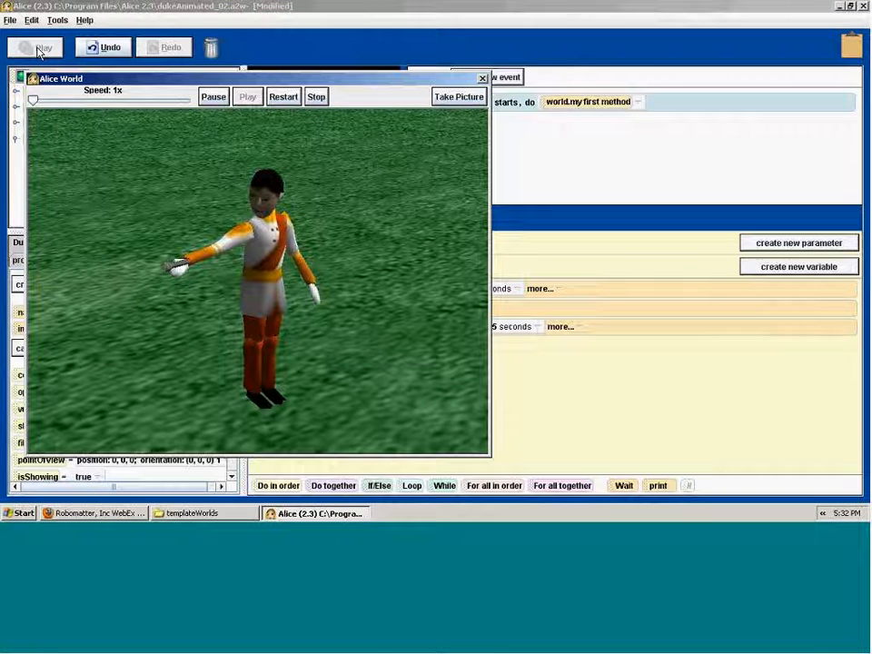
pyautogui.click(482, 79)
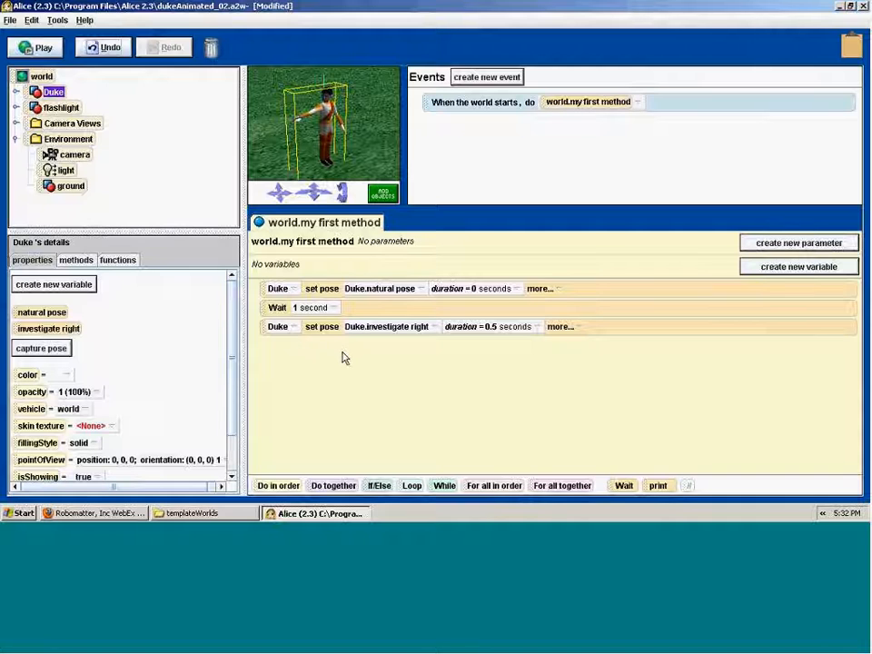
# Step: Return to the scene layout editor and deselect Duke
pyautogui.click(382, 194)
pyautogui.click(289, 107)
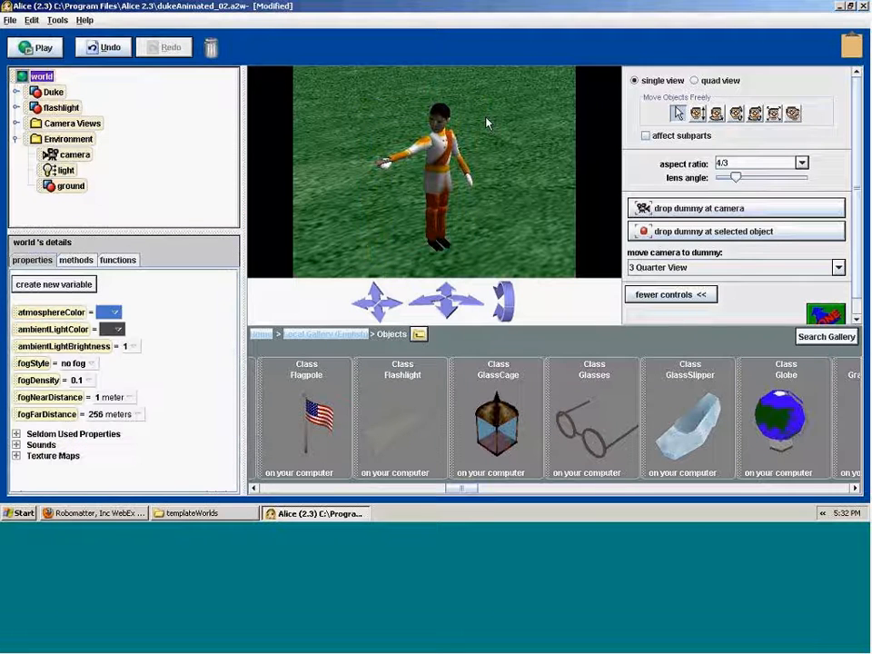
# Step: Start saving Duke as an Alice object file and browse to the C:\Program Files\Alice 2.3 folder
pyautogui.click(443, 158)
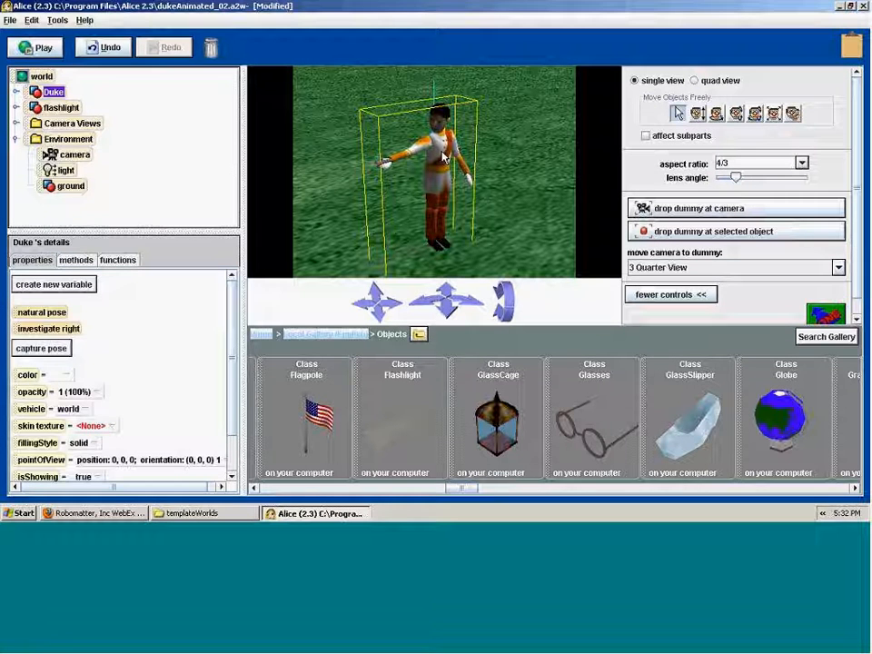
pyautogui.rightClick(443, 158)
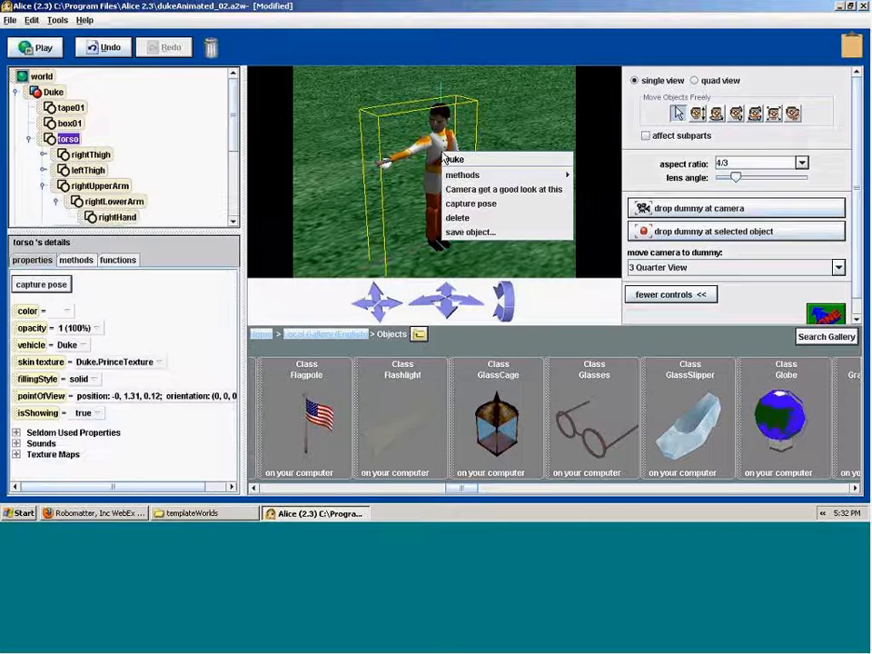
pyautogui.click(466, 233)
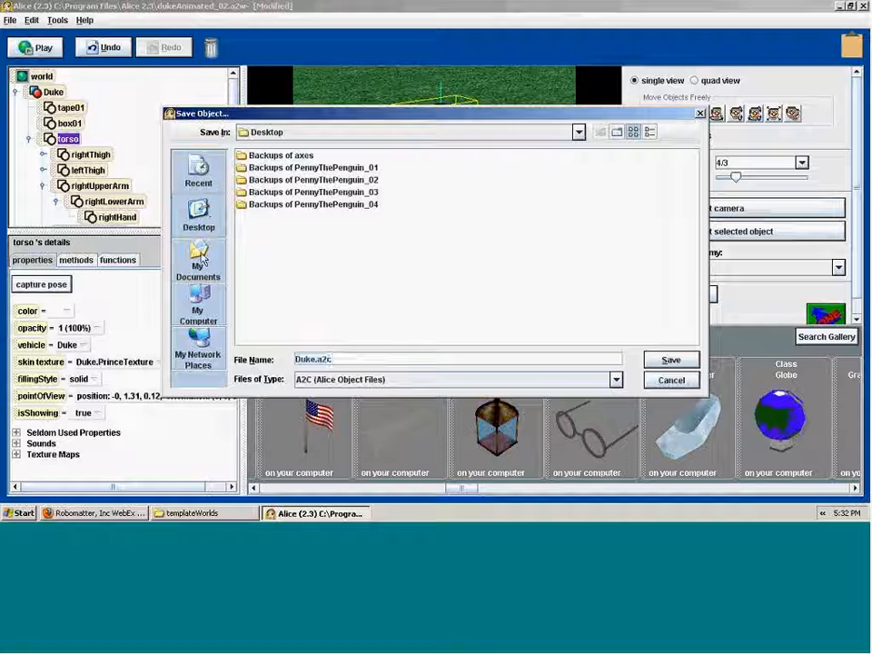
pyautogui.click(282, 132)
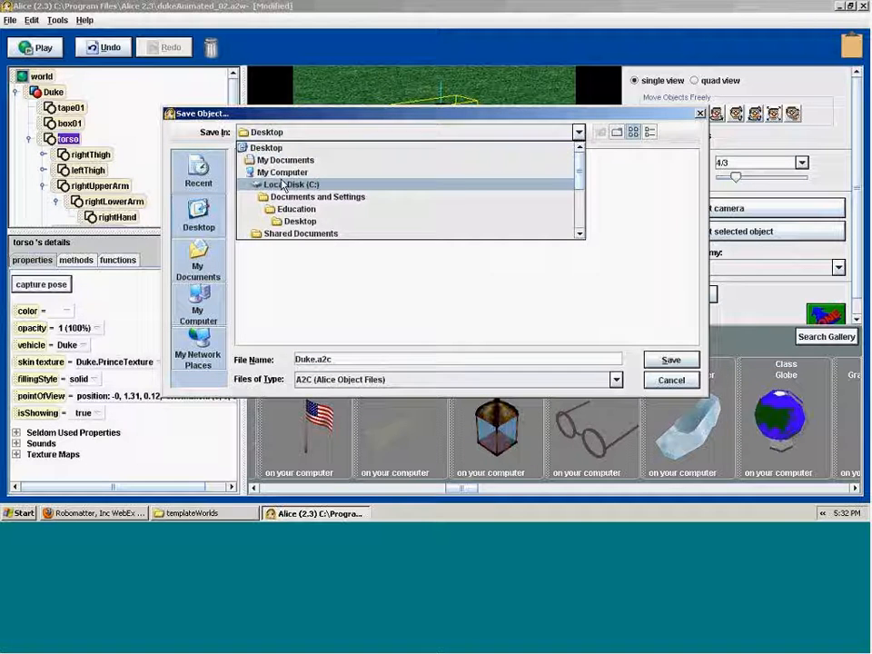
pyautogui.click(282, 184)
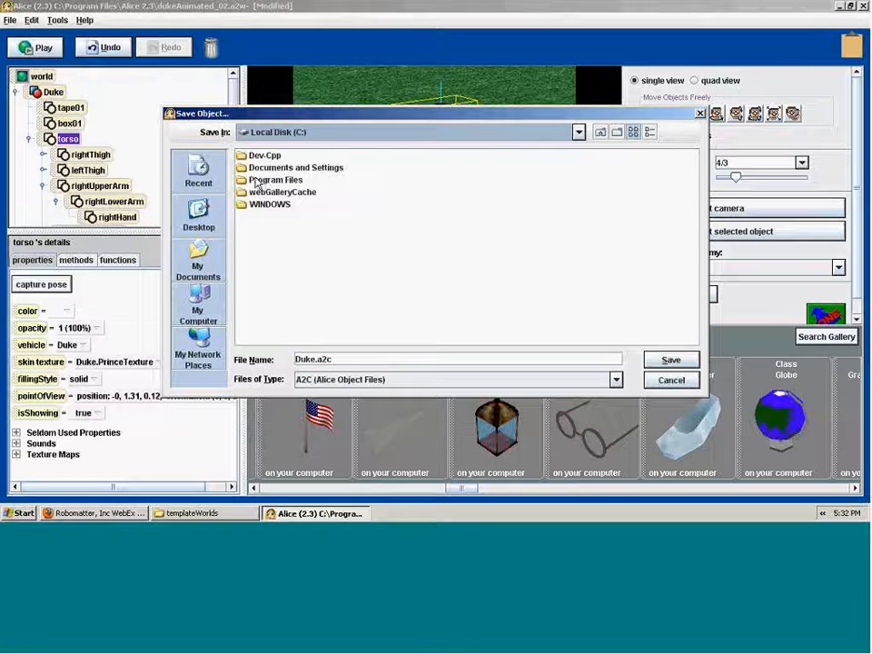
pyautogui.doubleClick(263, 179)
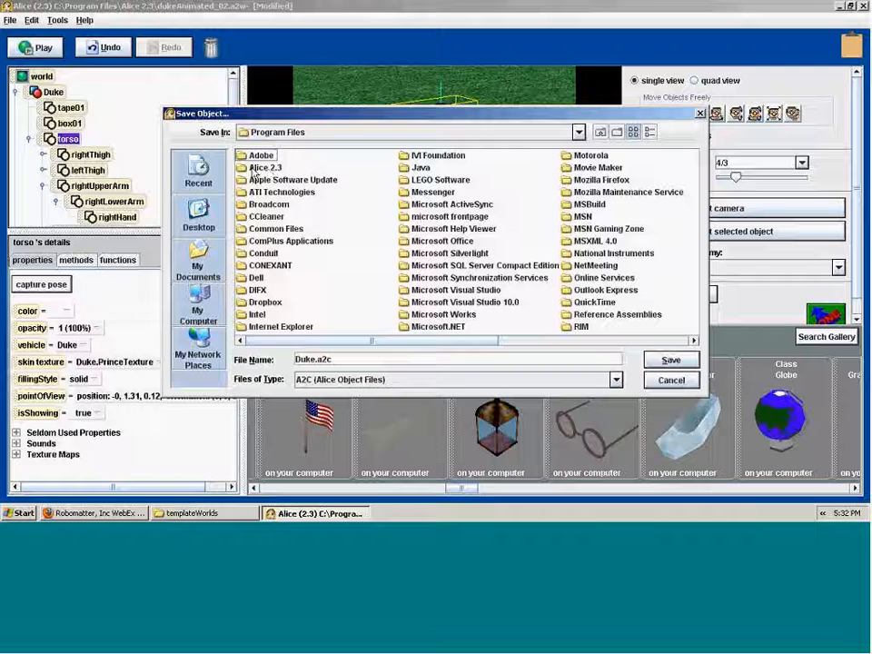
pyautogui.doubleClick(257, 168)
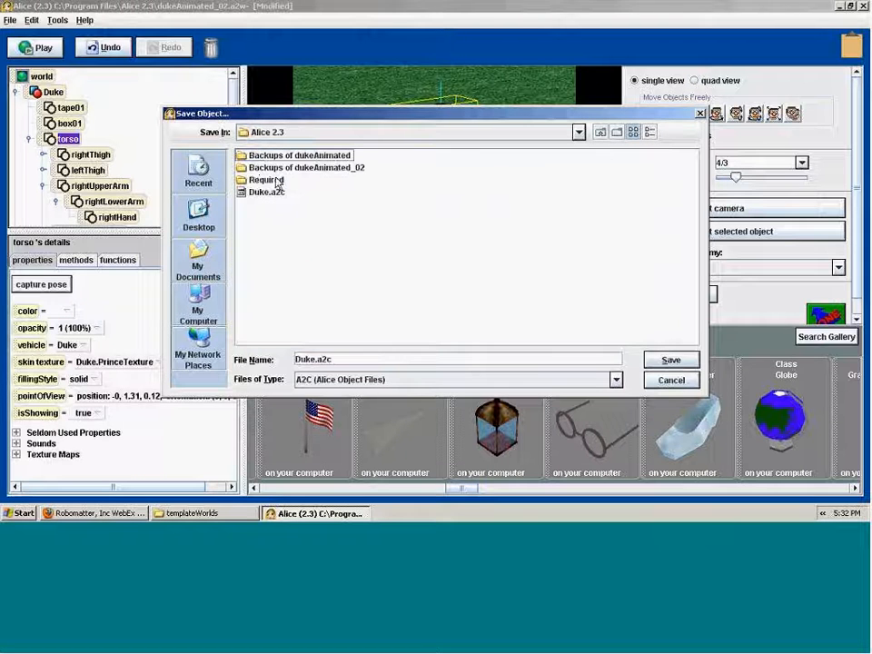
# Step: Save the object as Duke.a2c in Required\gallery\English\People, choosing the existing Duke.a2c there as the target
pyautogui.click(263, 194)
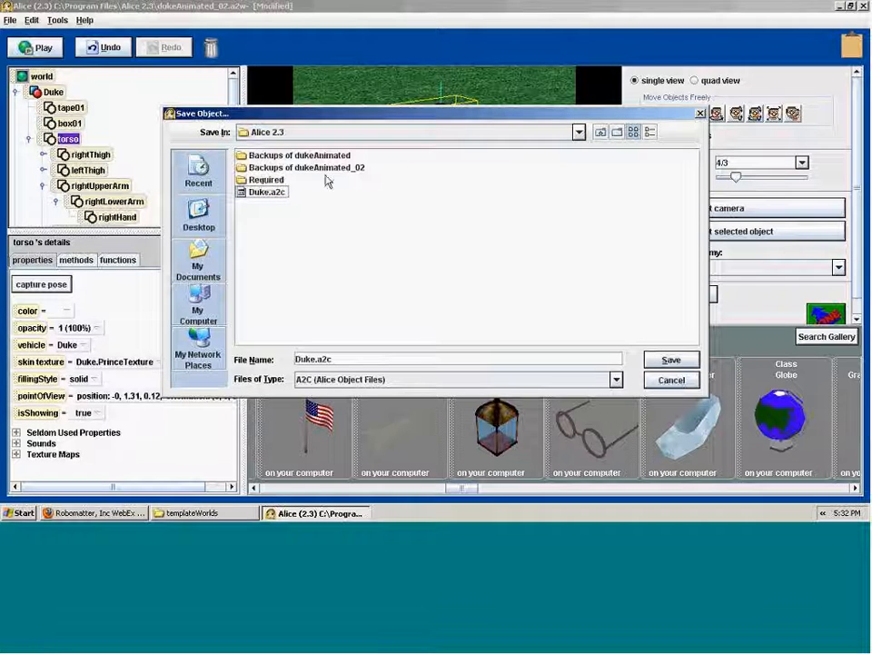
pyautogui.doubleClick(266, 180)
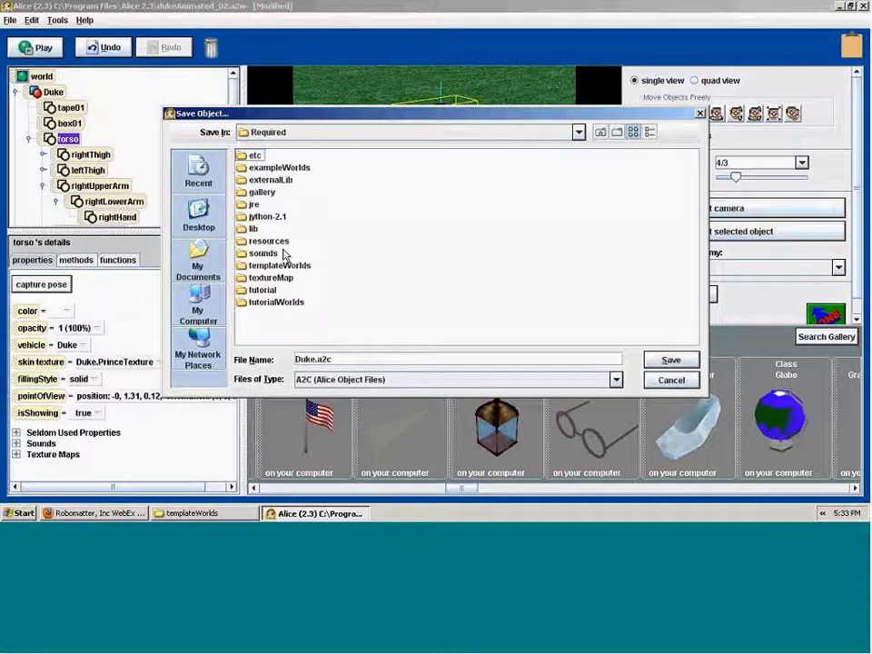
pyautogui.doubleClick(259, 192)
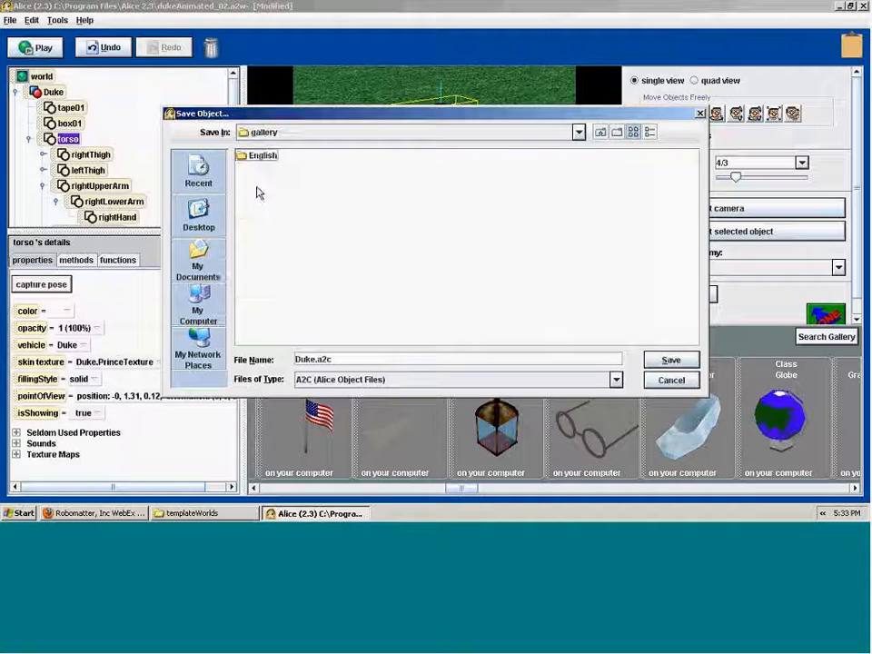
pyautogui.doubleClick(254, 155)
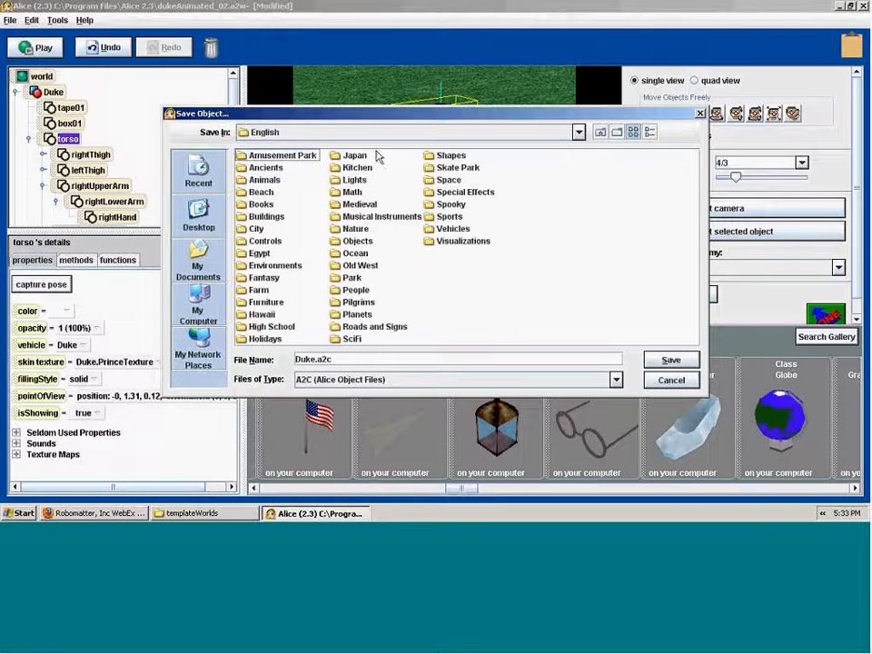
pyautogui.click(355, 291)
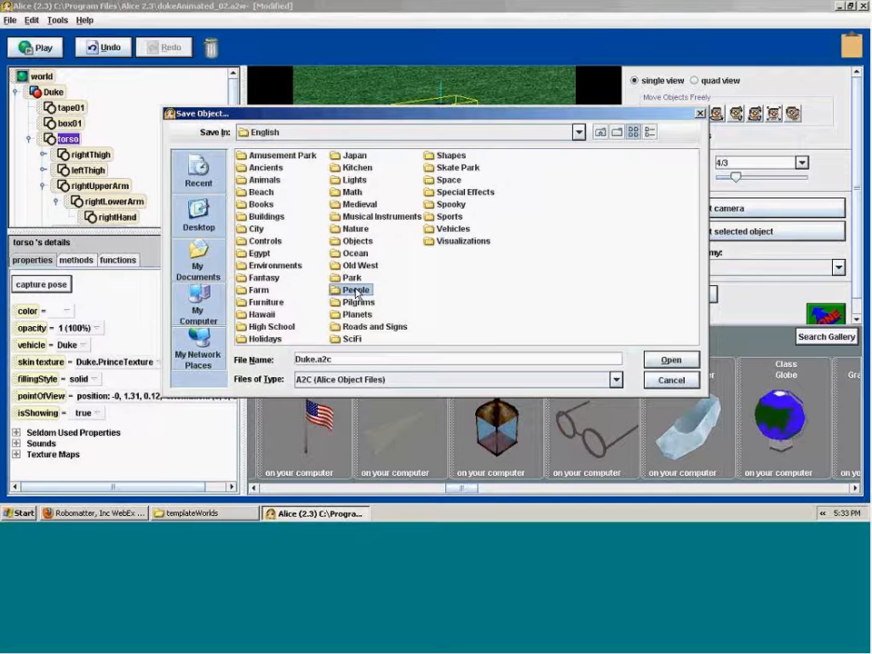
pyautogui.doubleClick(355, 291)
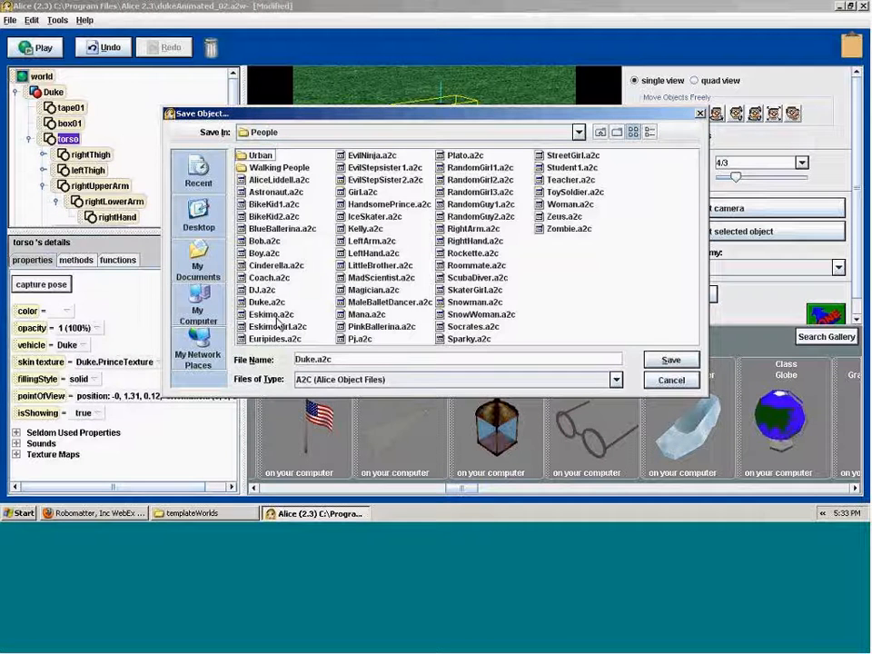
pyautogui.click(262, 305)
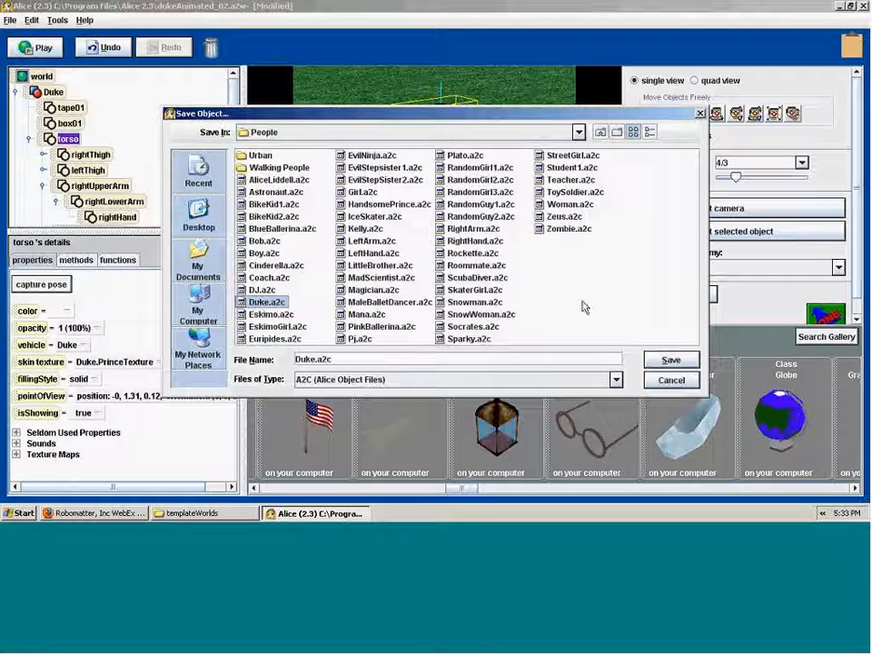
pyautogui.click(673, 361)
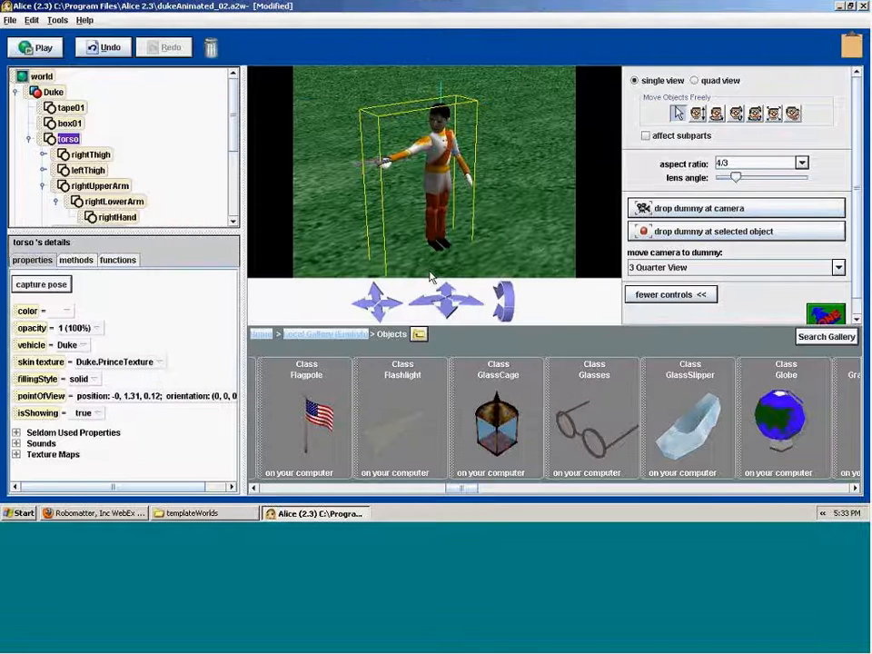
# Step: Open the People folder of the Local Gallery (English) and bring the Duke class into view
pyautogui.click(318, 334)
pyautogui.moveTo(341, 488); pyautogui.dragTo(668, 479)
pyautogui.click(707, 399)
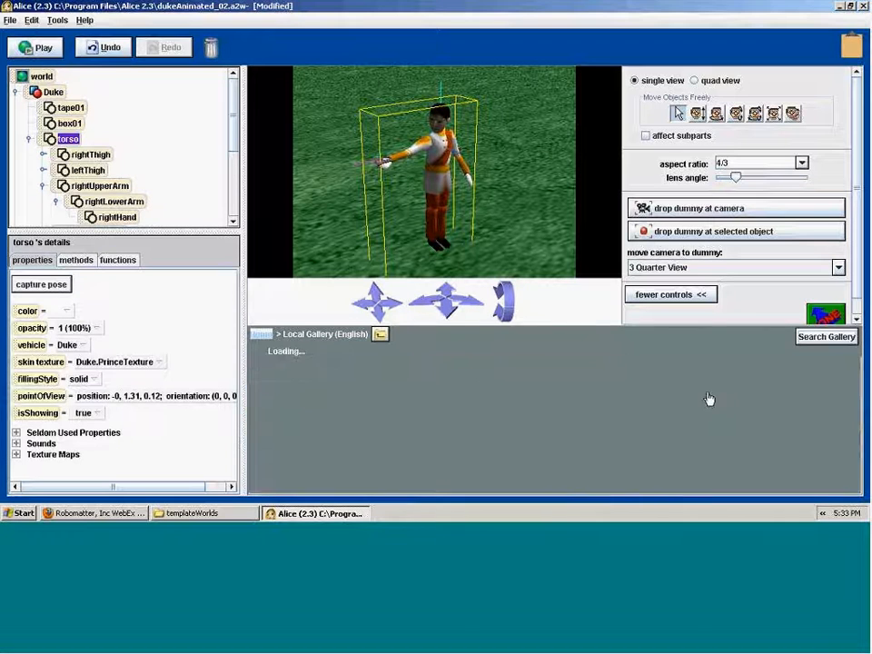
pyautogui.click(707, 399)
pyautogui.click(524, 313)
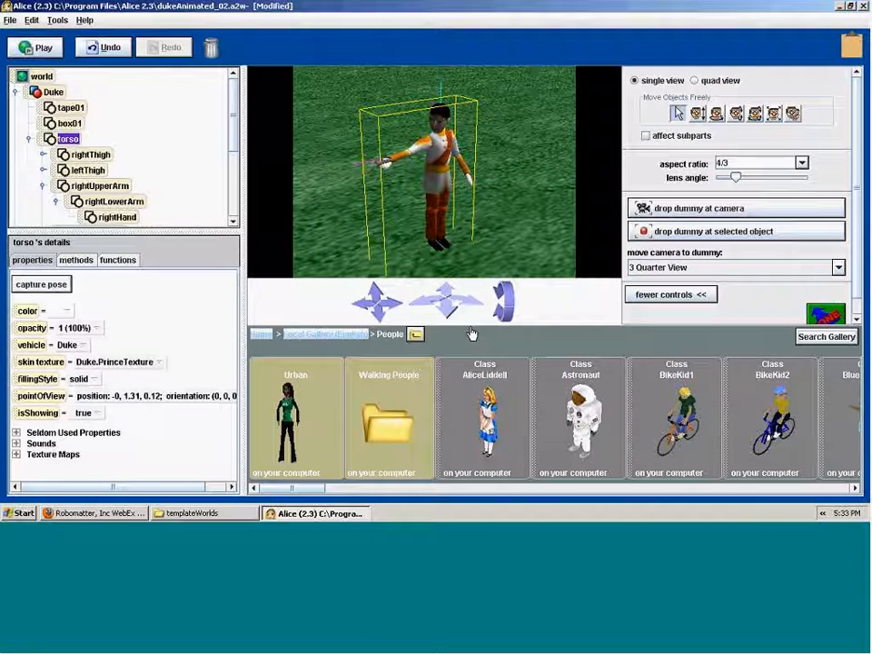
pyautogui.moveTo(321, 492); pyautogui.dragTo(422, 490)
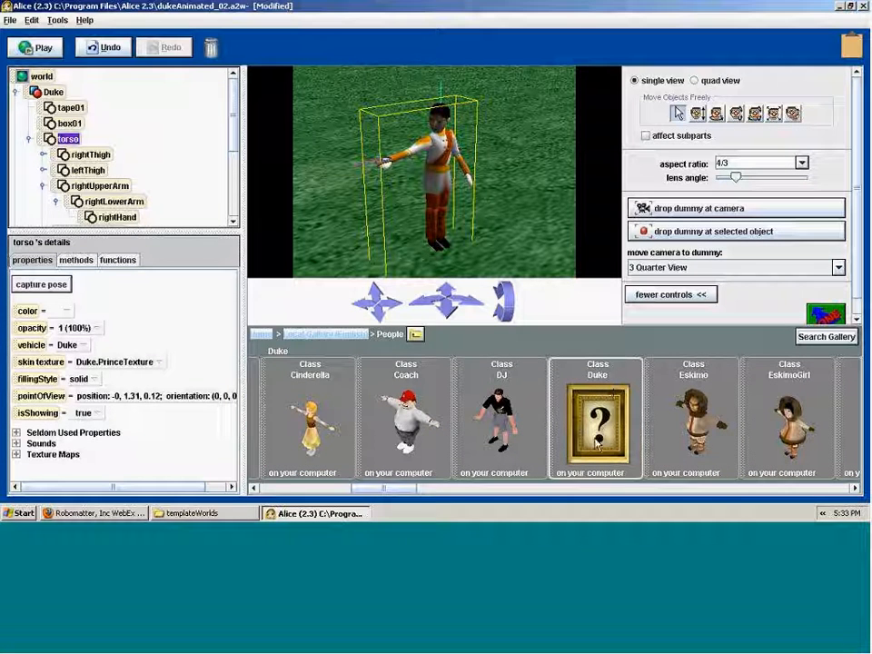
# Step: Delete Duke from the world, removing each reference to the character one by one
pyautogui.click(372, 120)
pyautogui.click(437, 142)
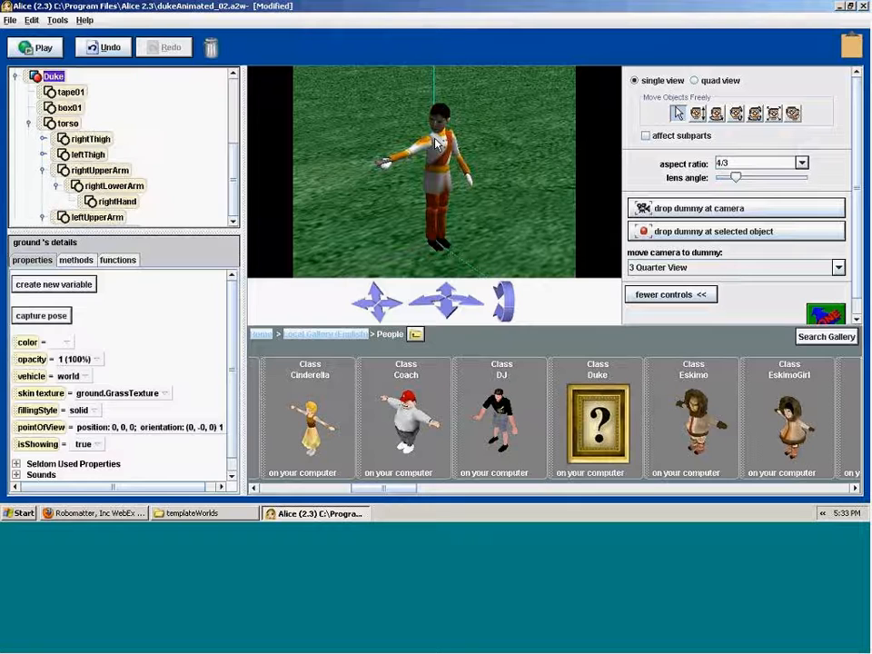
pyautogui.rightClick(443, 151)
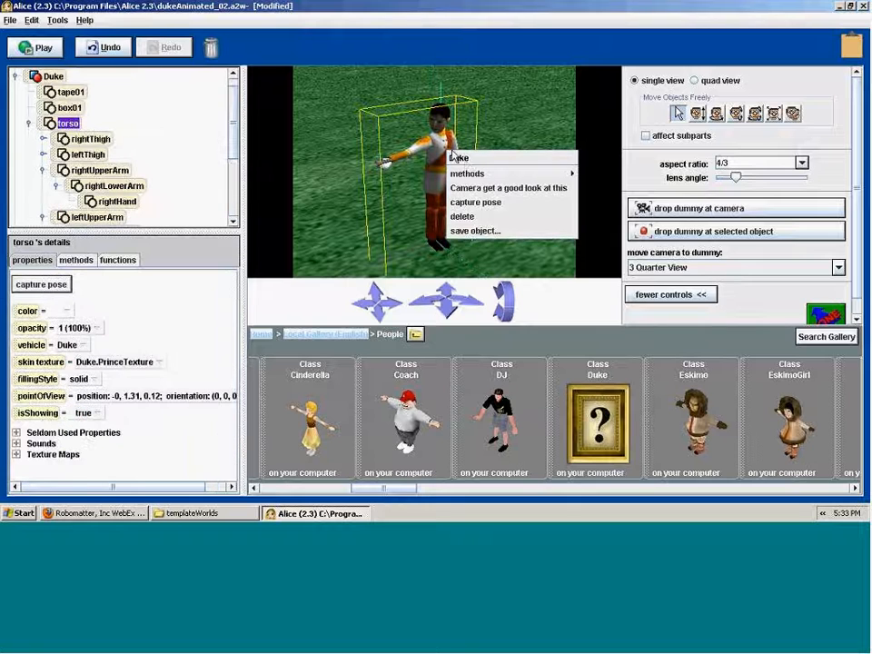
pyautogui.click(462, 216)
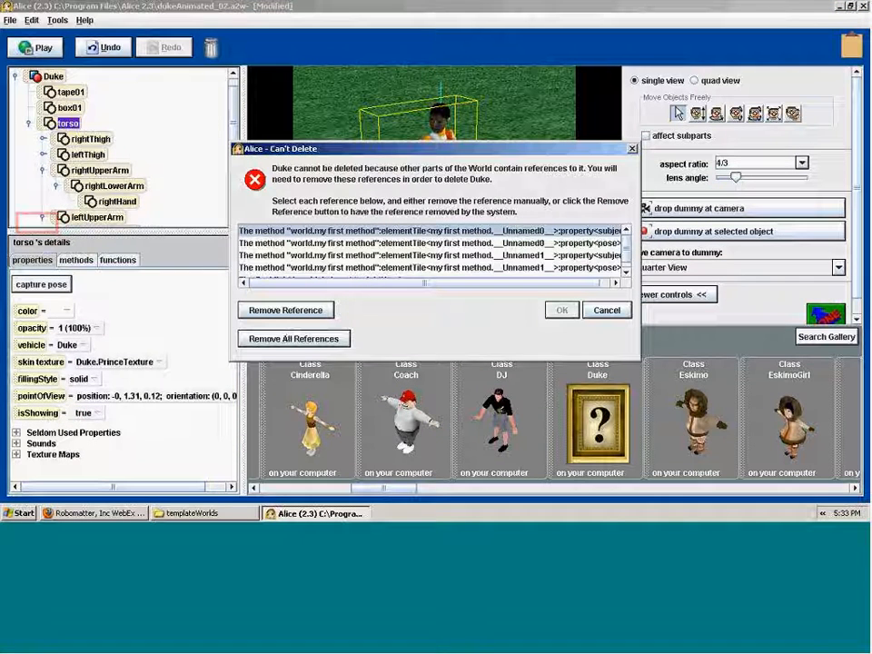
pyautogui.click(294, 310)
pyautogui.click(294, 311)
pyautogui.click(295, 311)
pyautogui.click(295, 311)
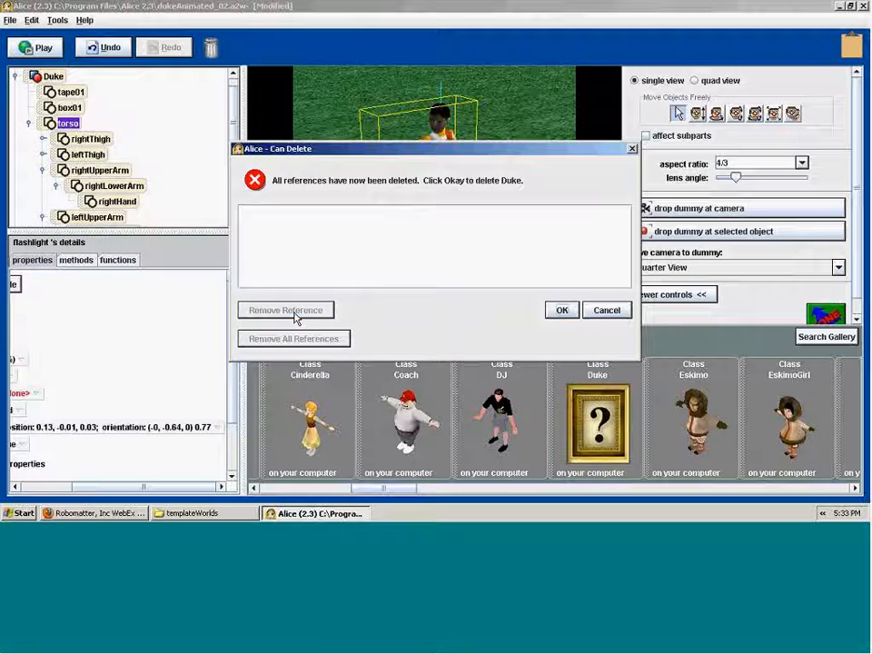
pyautogui.click(569, 312)
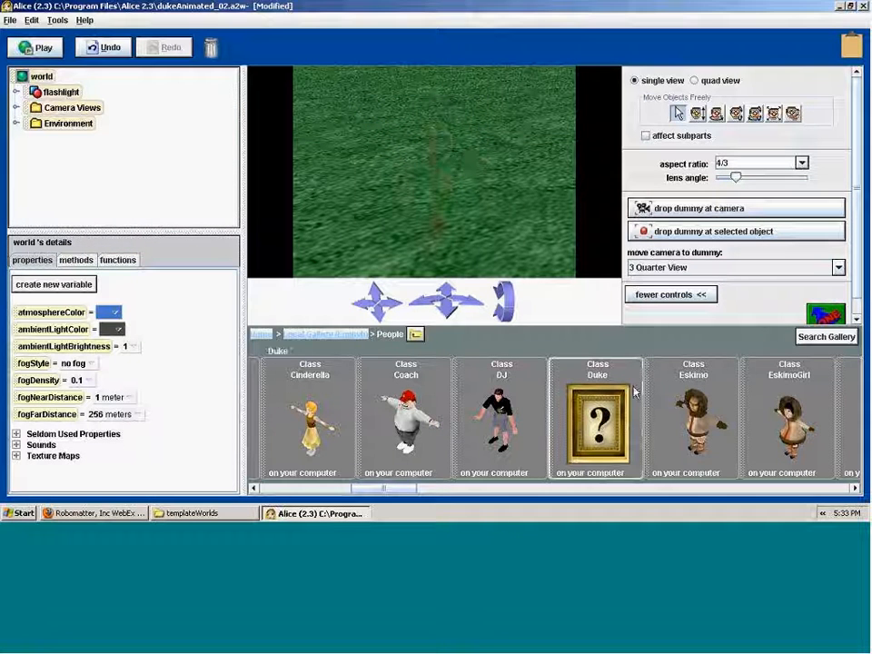
# Step: Add the Duke class from the People gallery to the world and review the new object's poses and methods
pyautogui.moveTo(634, 392); pyautogui.dragTo(429, 167)
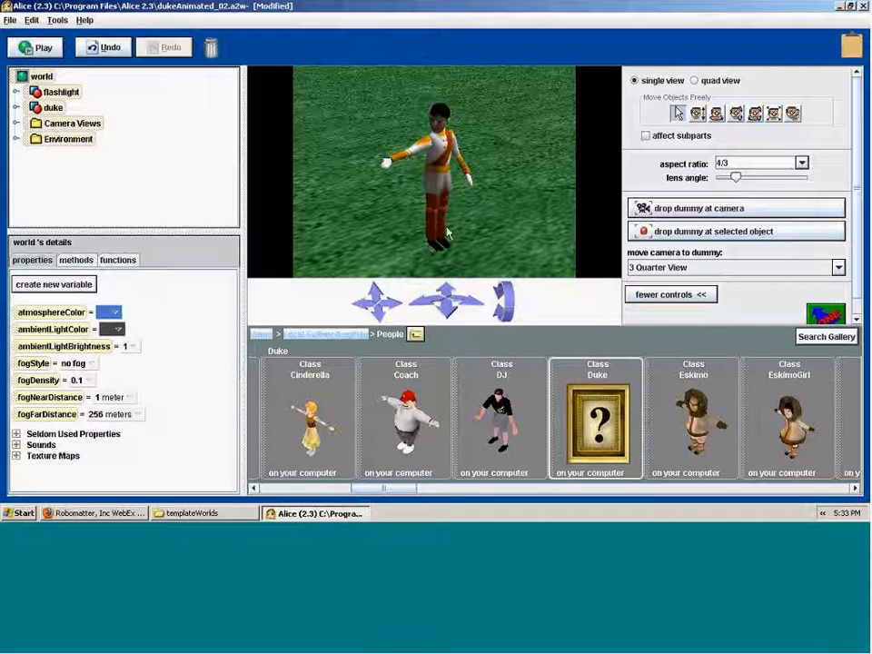
pyautogui.click(53, 108)
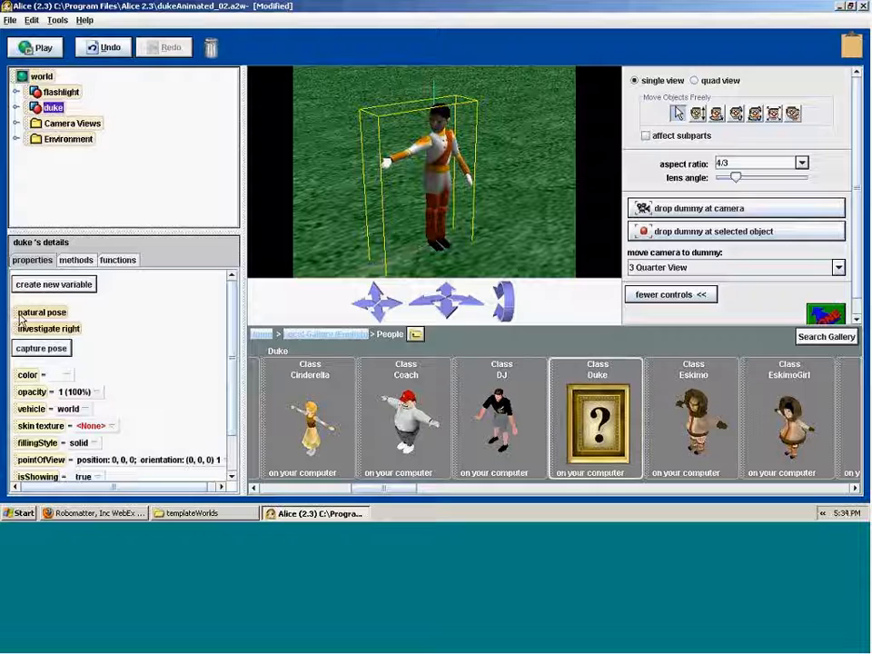
pyautogui.click(73, 260)
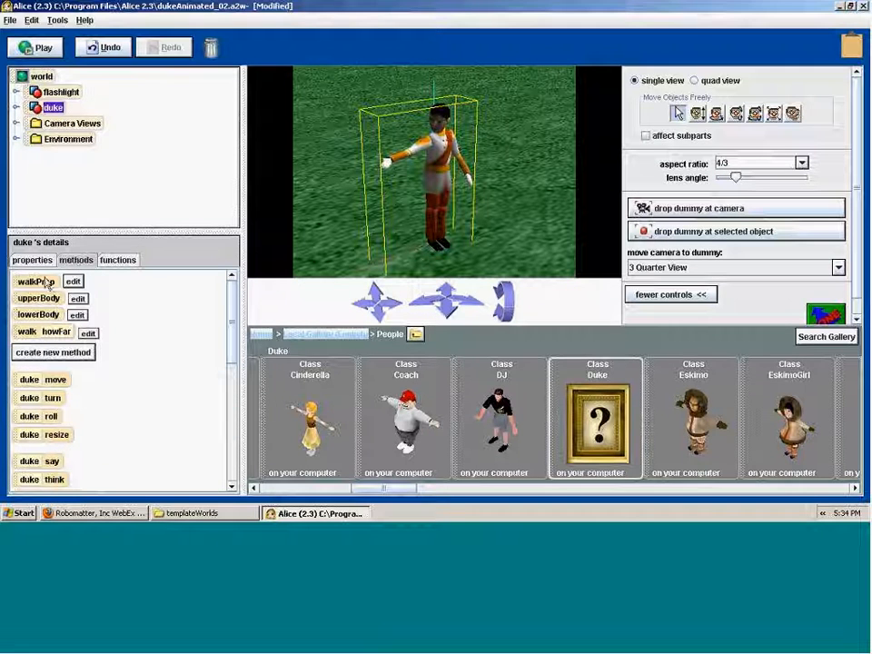
pyautogui.click(36, 259)
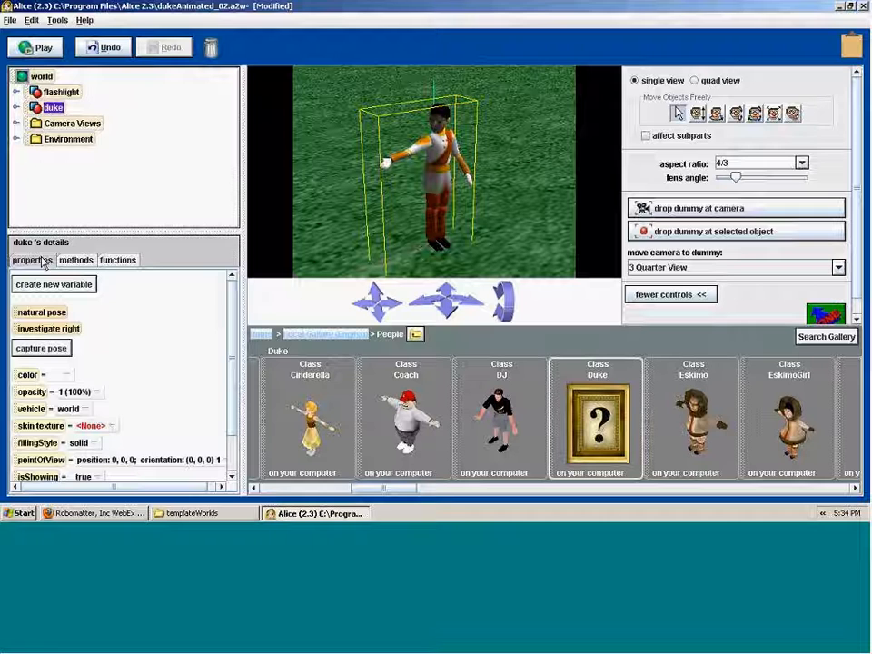
pyautogui.click(77, 260)
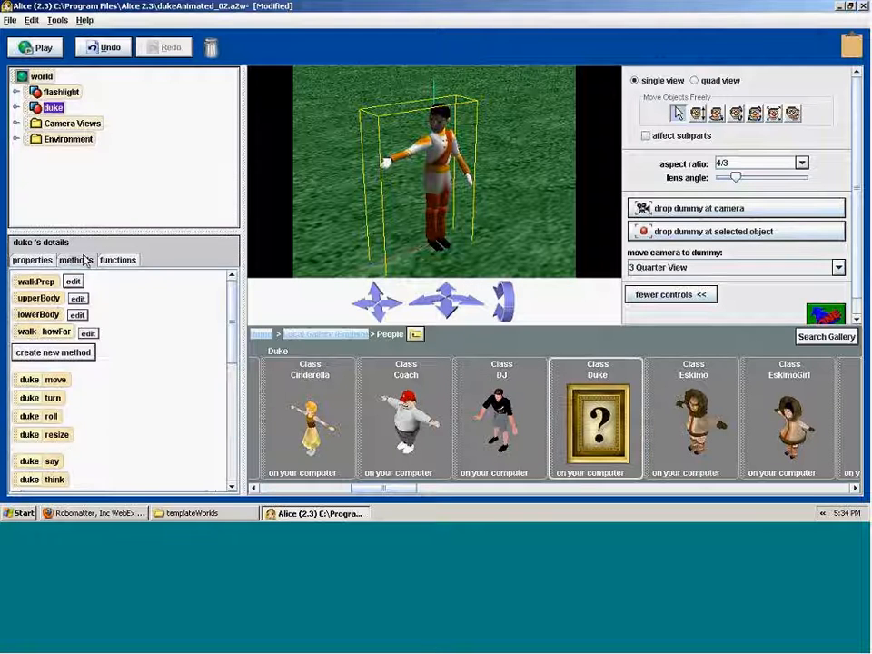
pyautogui.click(35, 261)
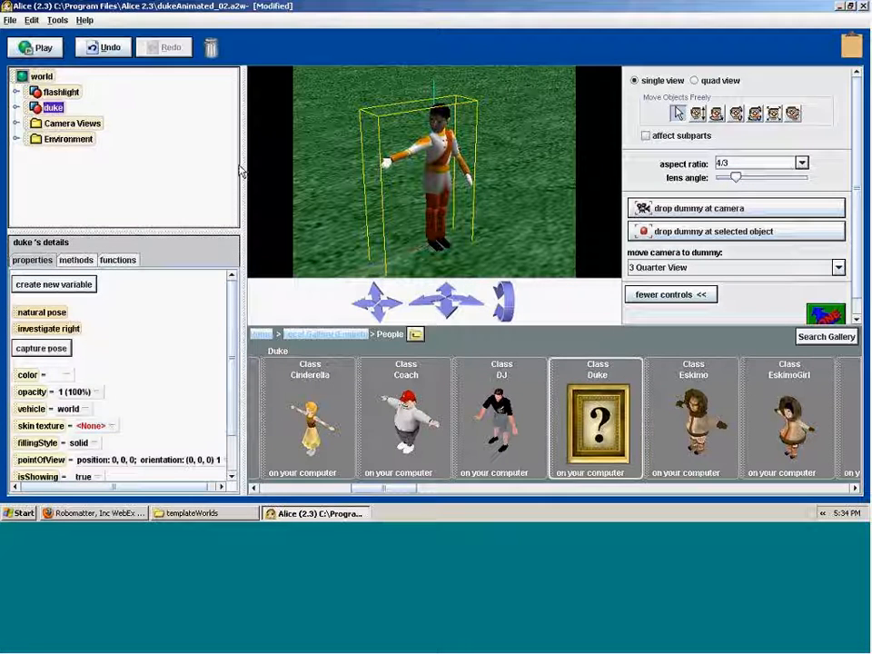
pyautogui.click(444, 147)
pyautogui.click(405, 127)
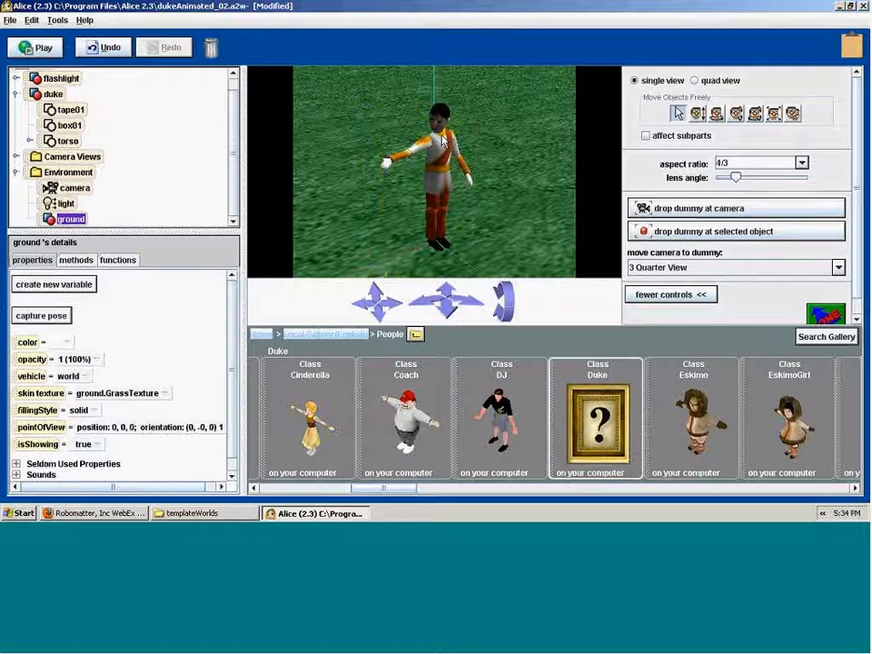